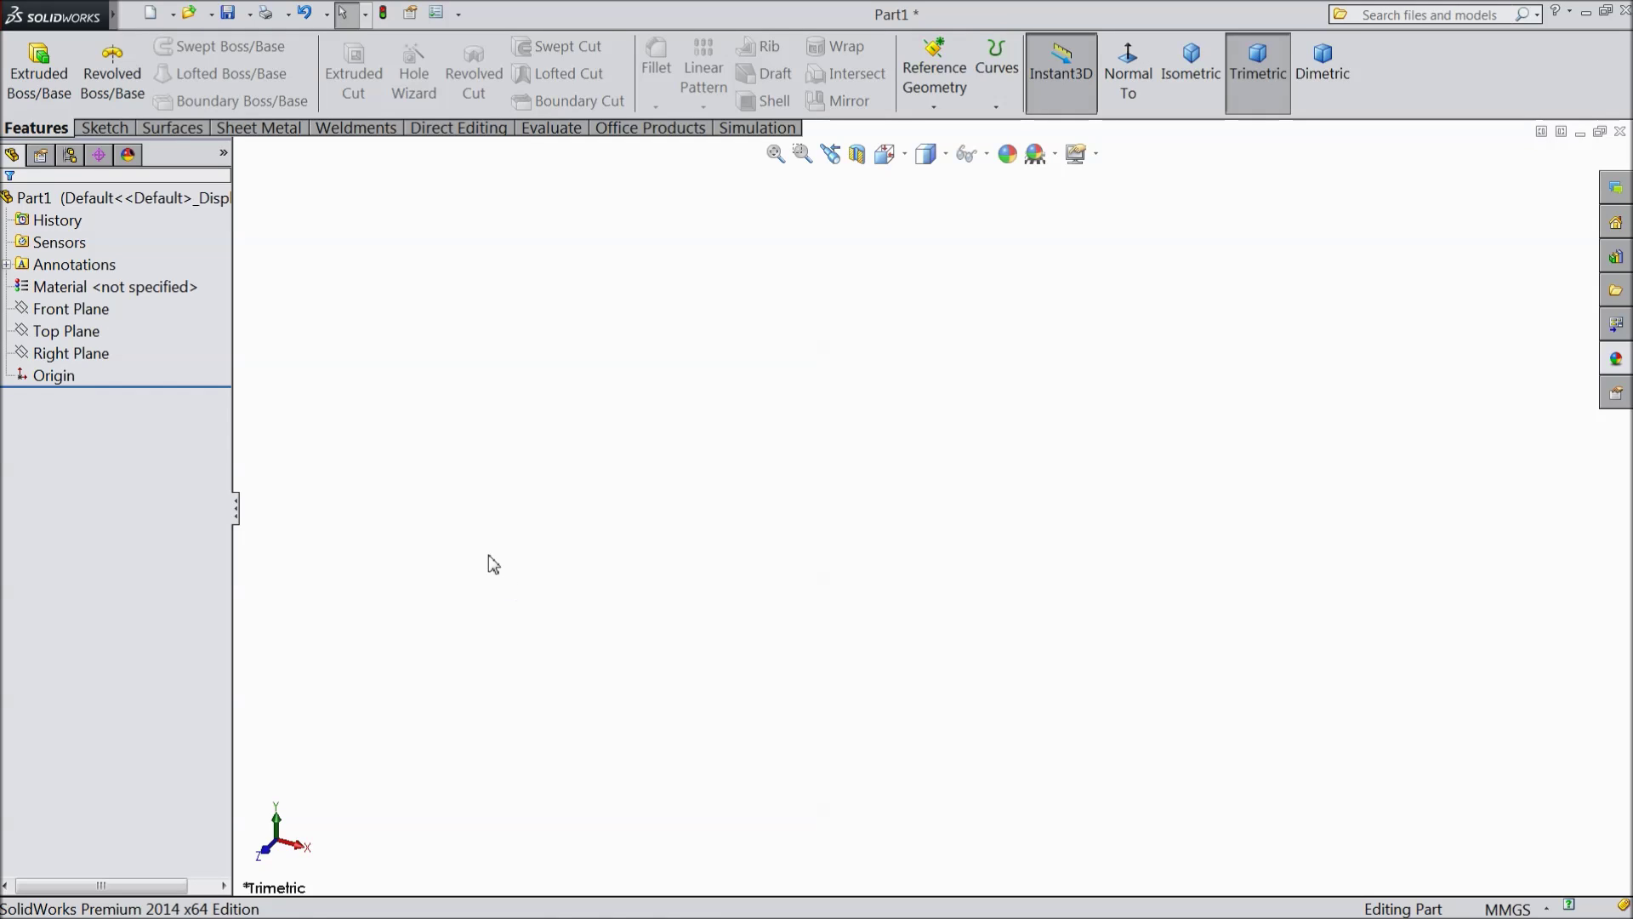
# Step: Open a sketch on the Front Plane and draw a horizontal centerline from the origin to the right
pyautogui.click(71, 308)
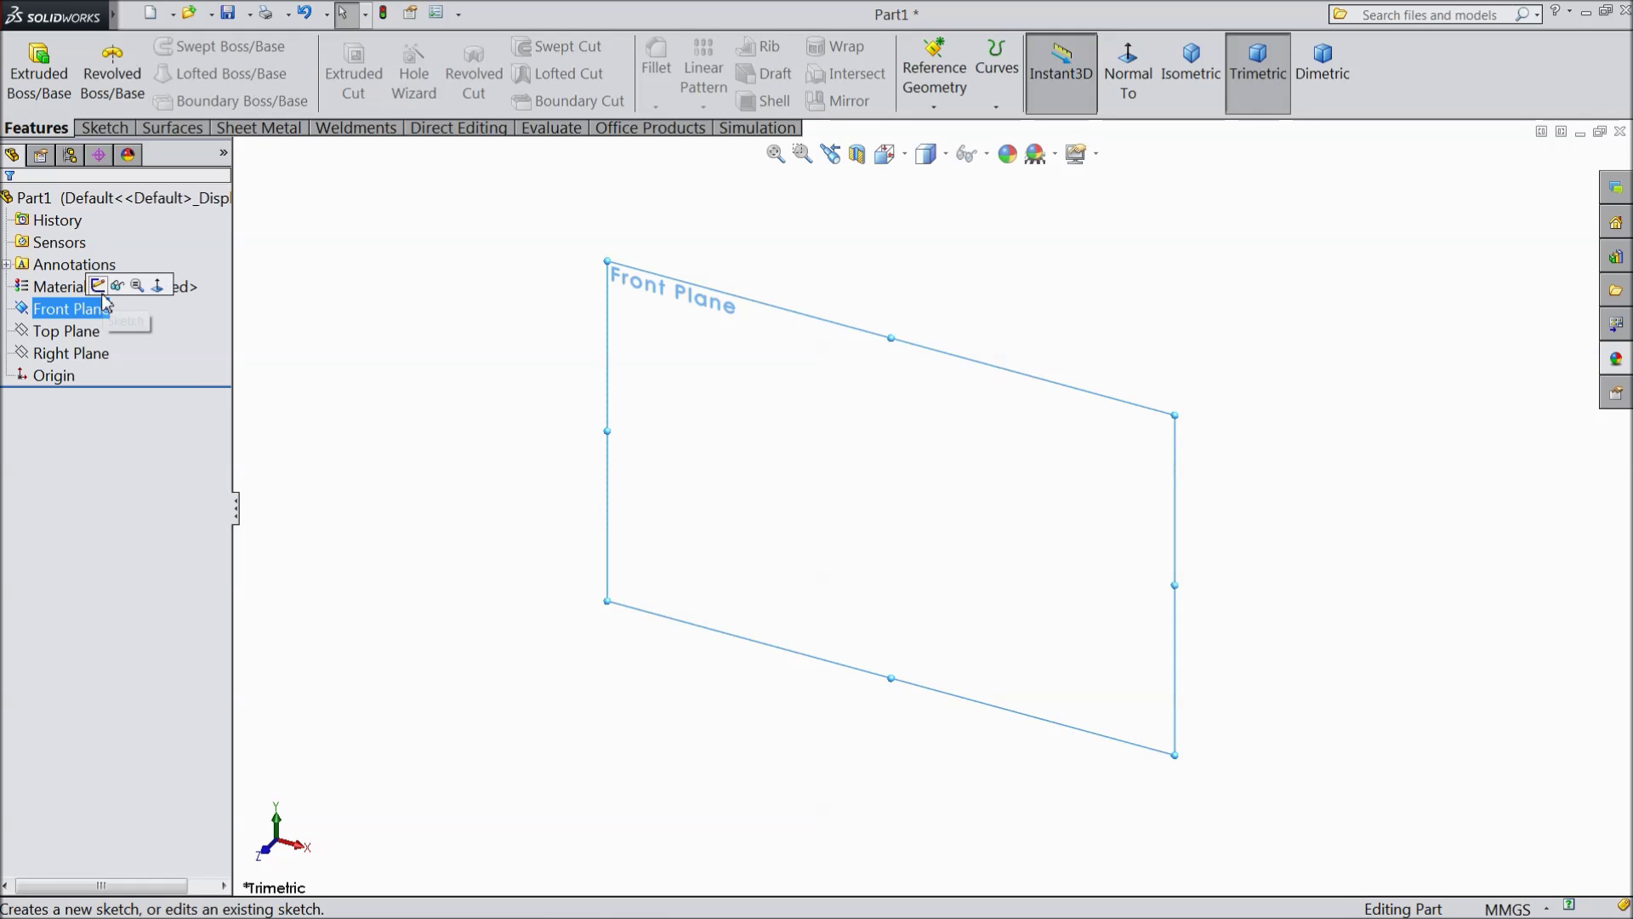
pyautogui.click(100, 285)
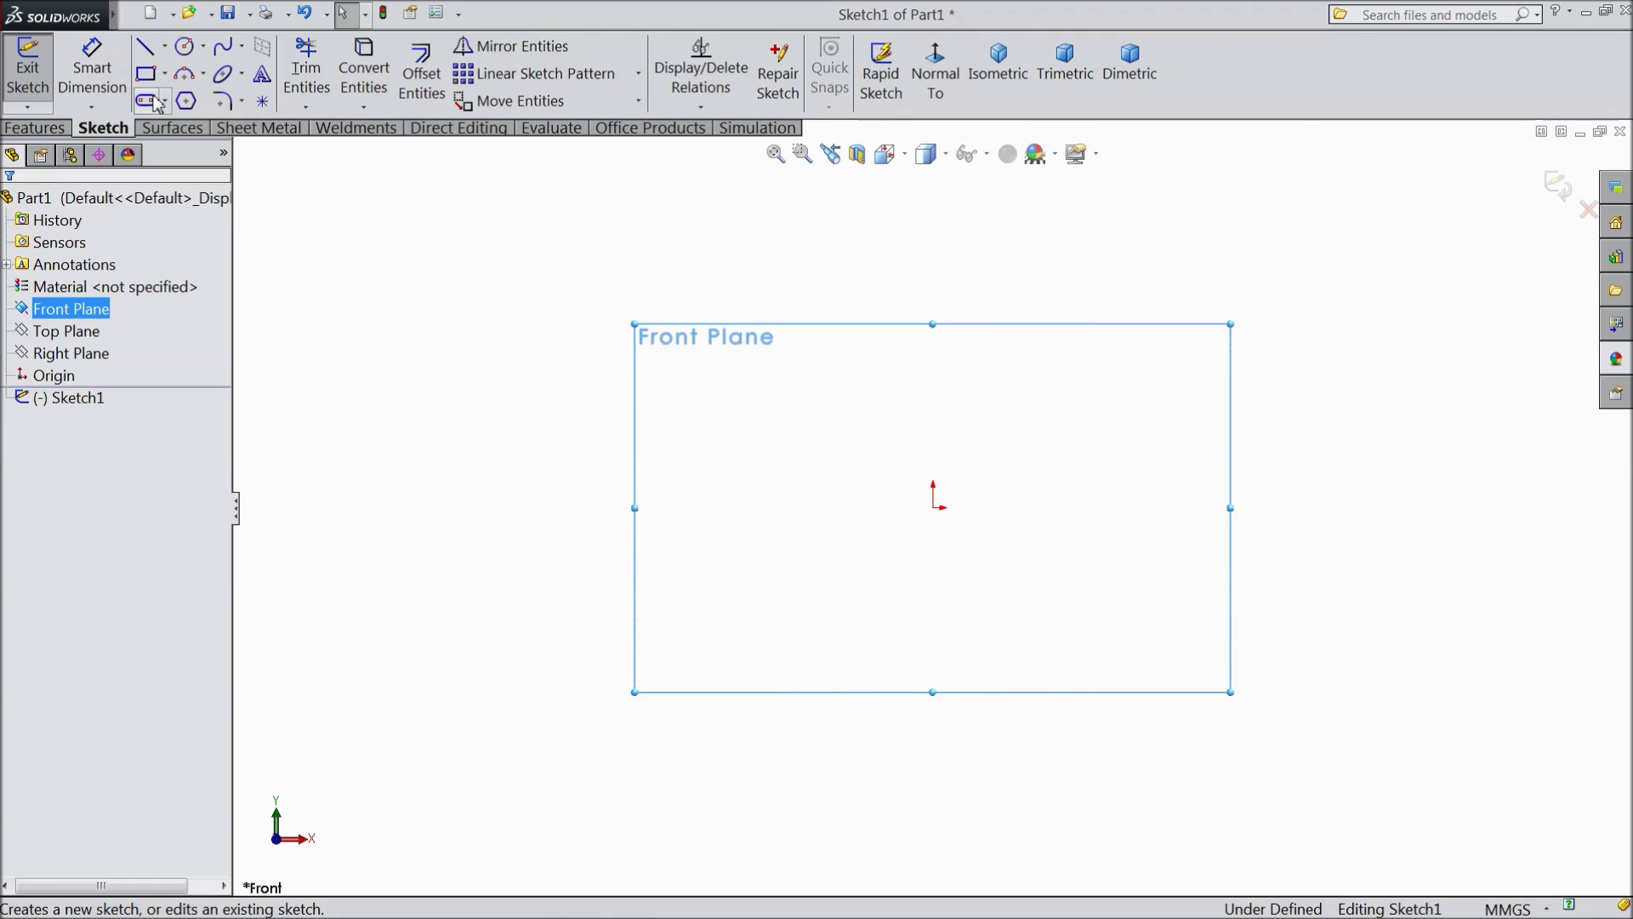
pyautogui.click(164, 46)
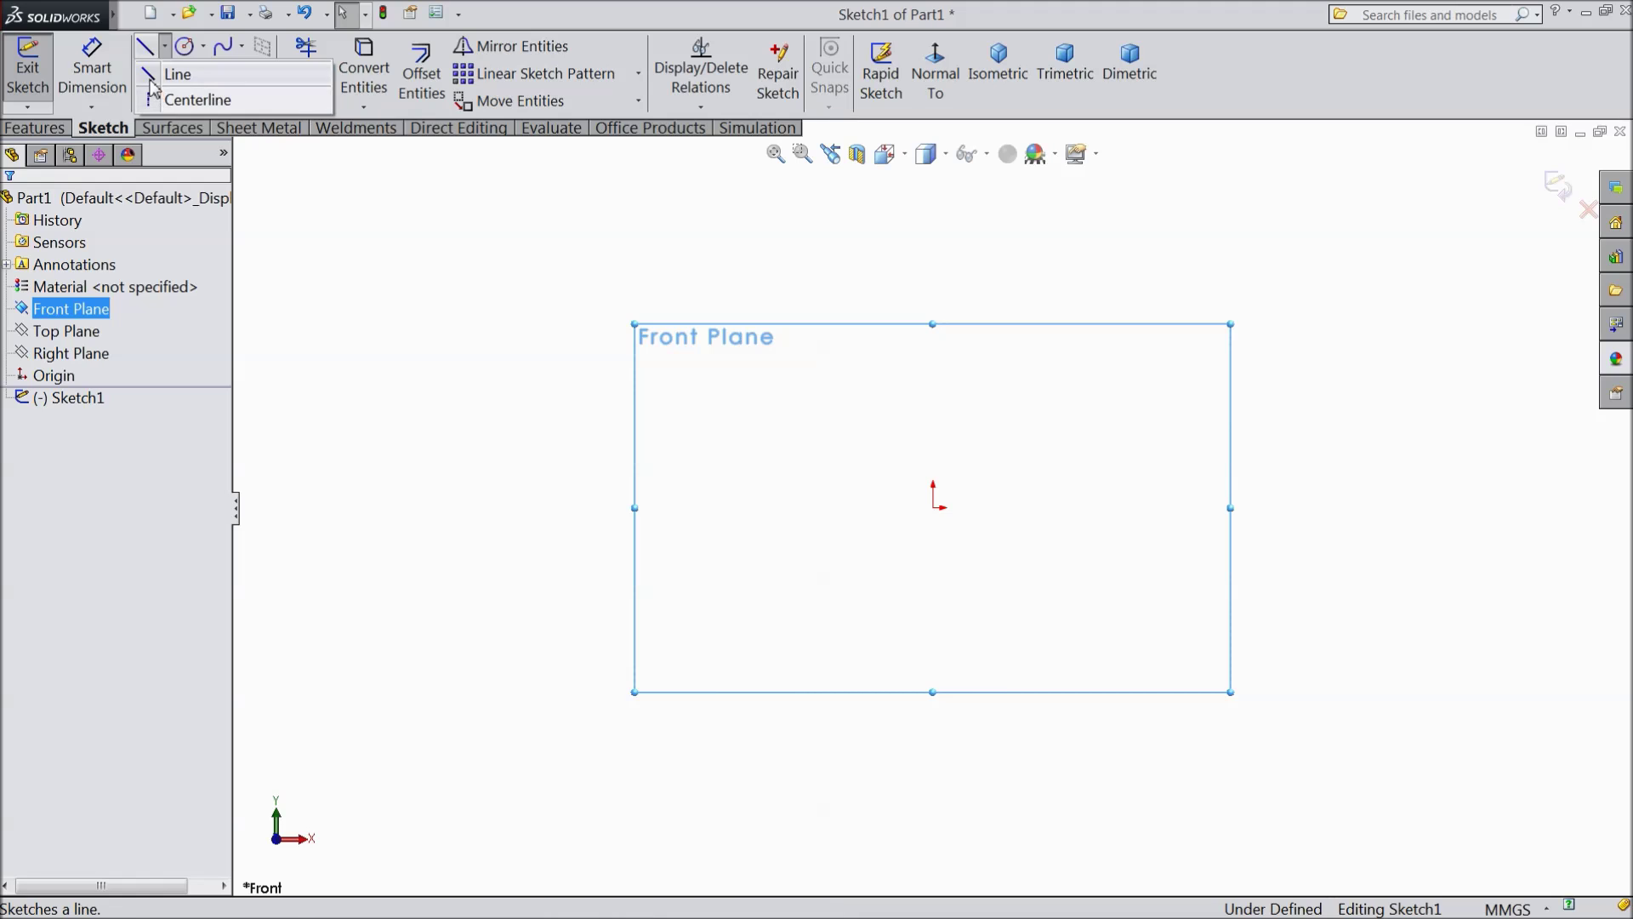
pyautogui.click(182, 99)
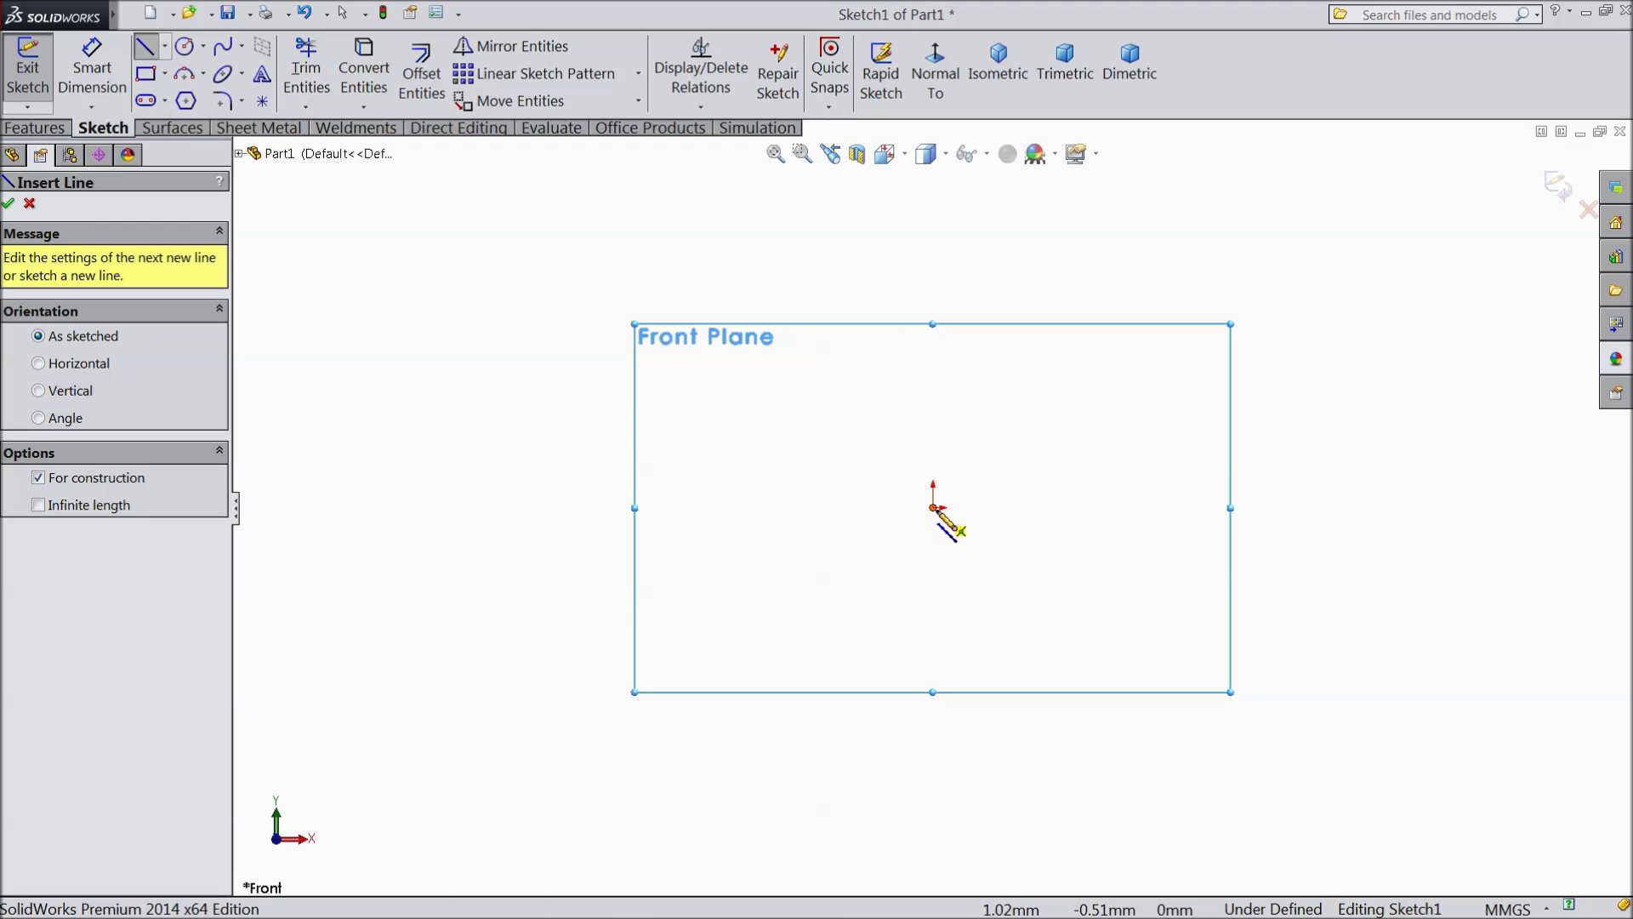
pyautogui.click(933, 508)
pyautogui.click(1497, 508)
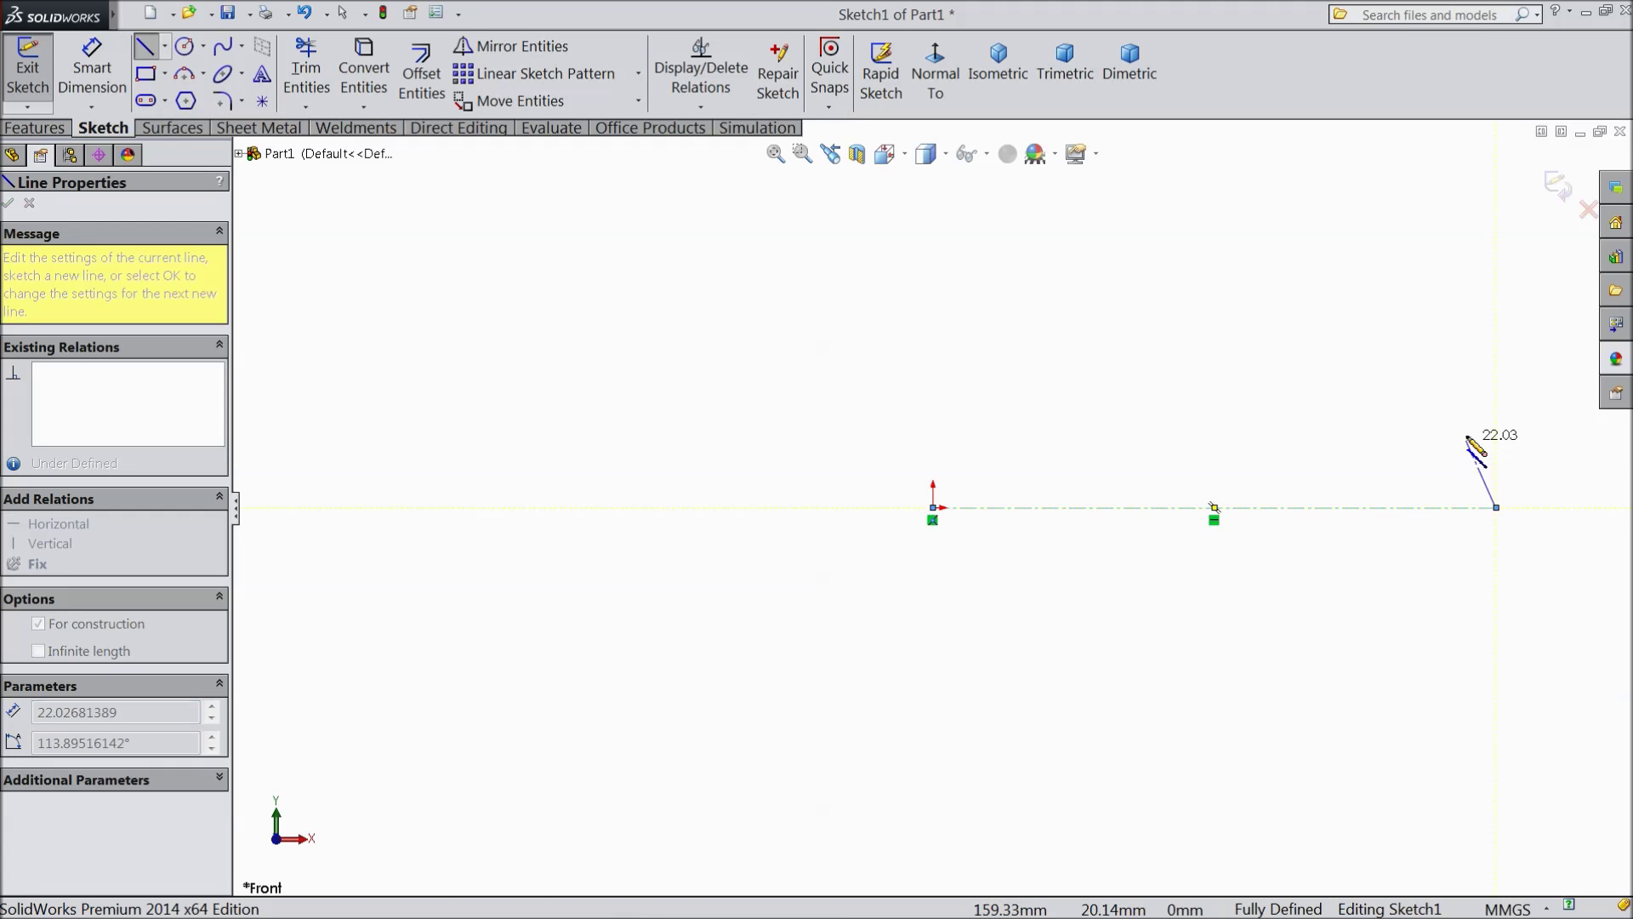
pyautogui.rightClick(1502, 438)
pyautogui.click(1459, 167)
pyautogui.press('f')
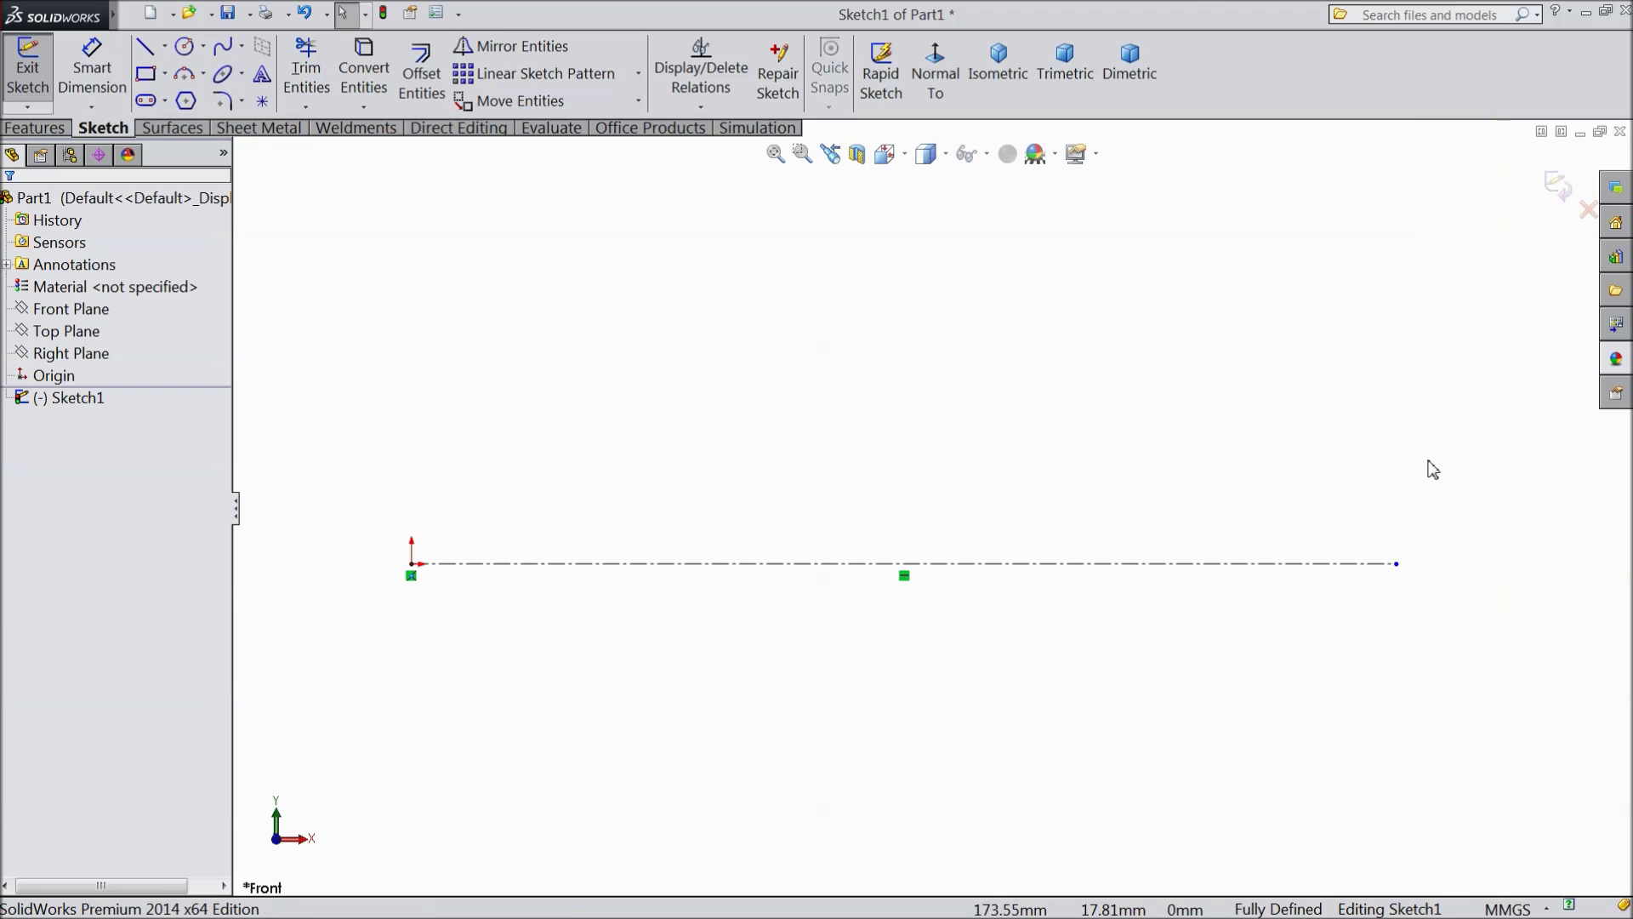
# Step: Draw the head outline from the origin: left edge, small step, long flat top and ledge
pyautogui.click(146, 47)
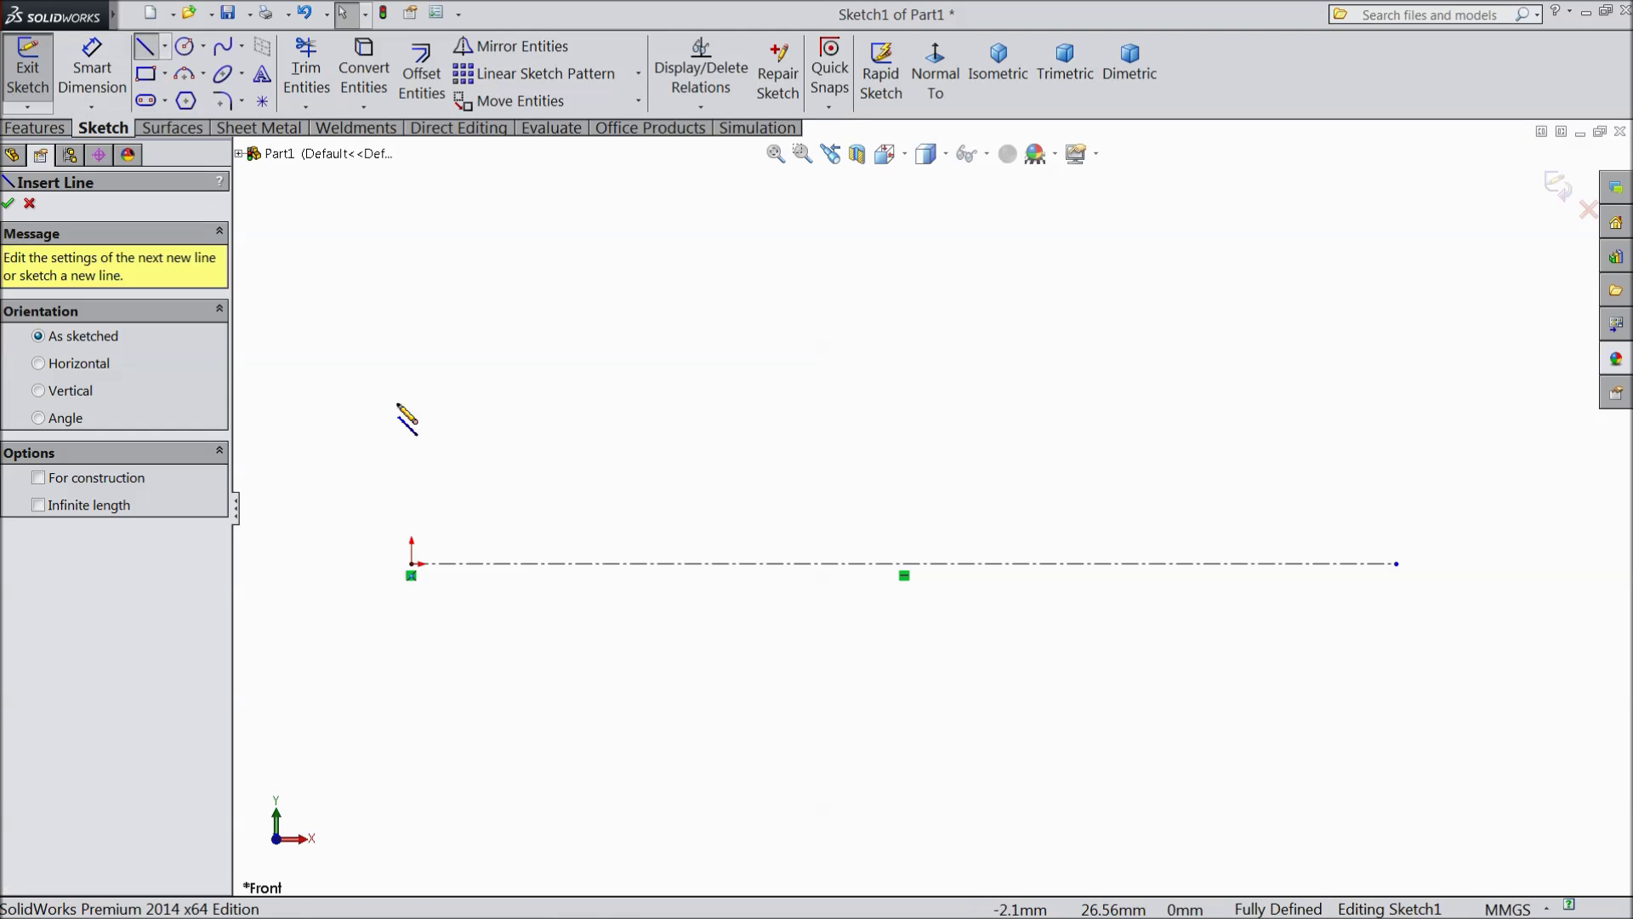
pyautogui.click(412, 564)
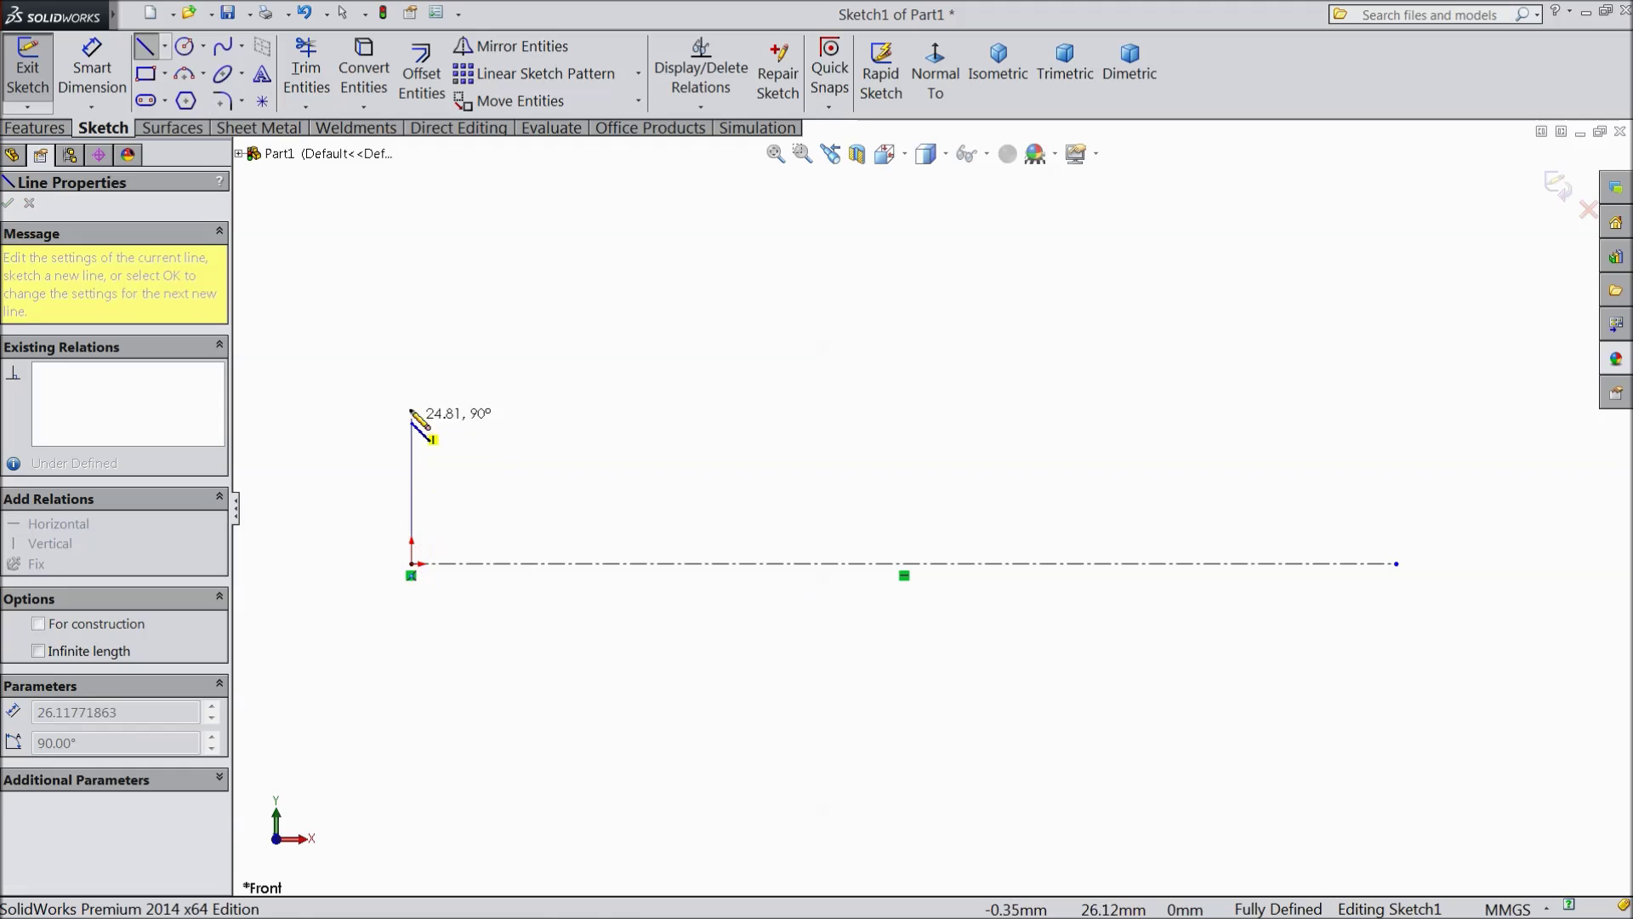
pyautogui.click(412, 361)
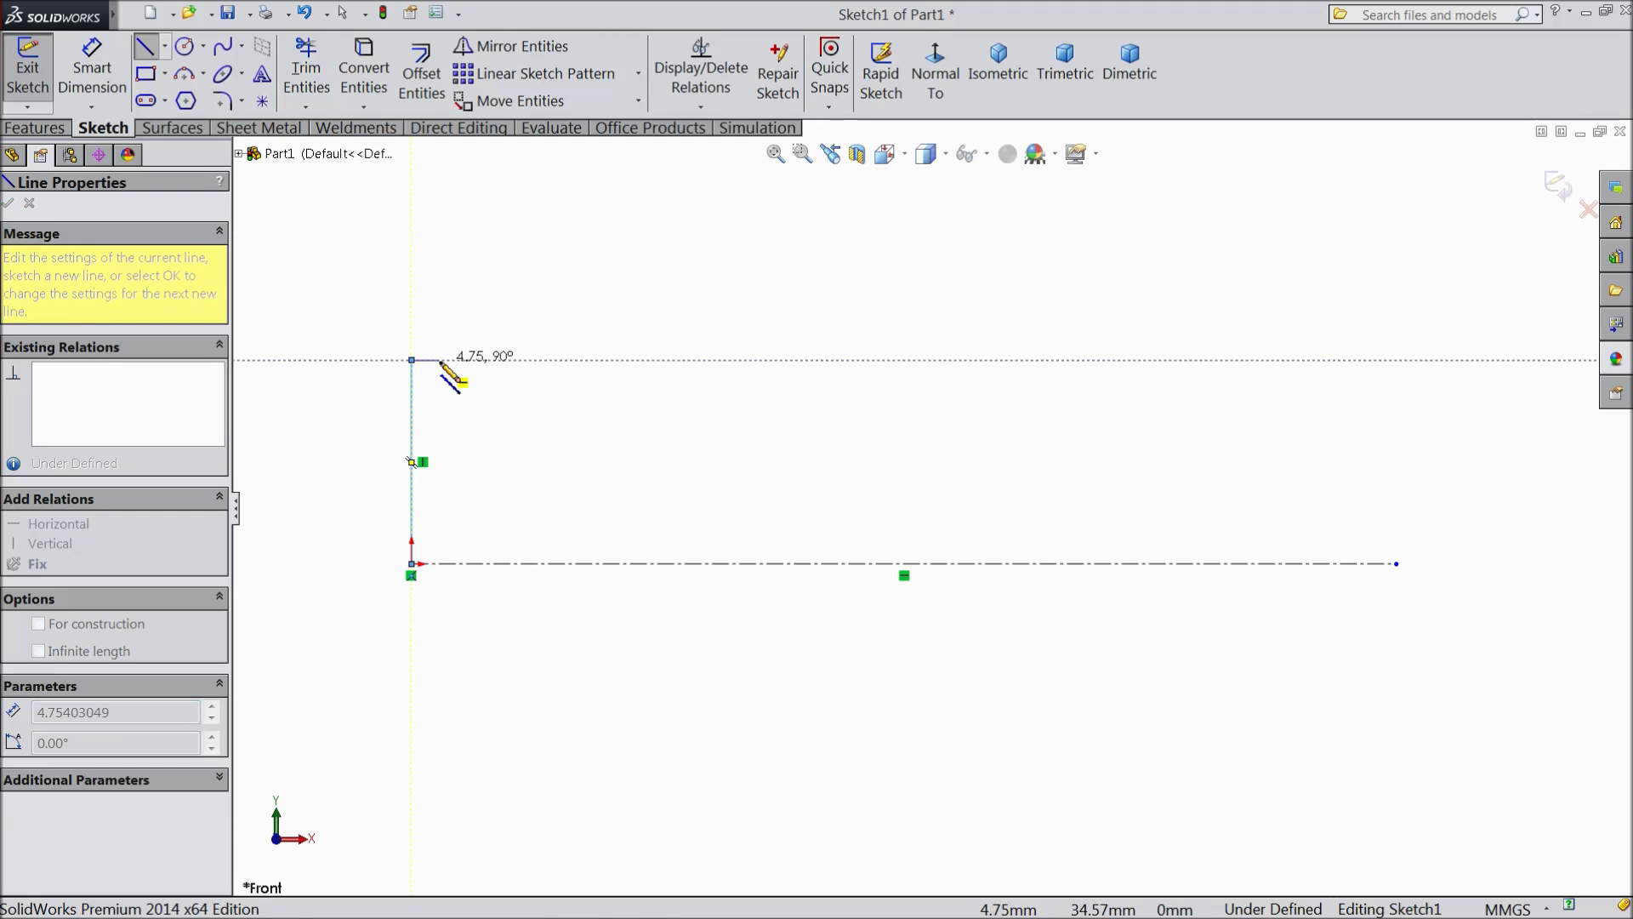
pyautogui.click(440, 329)
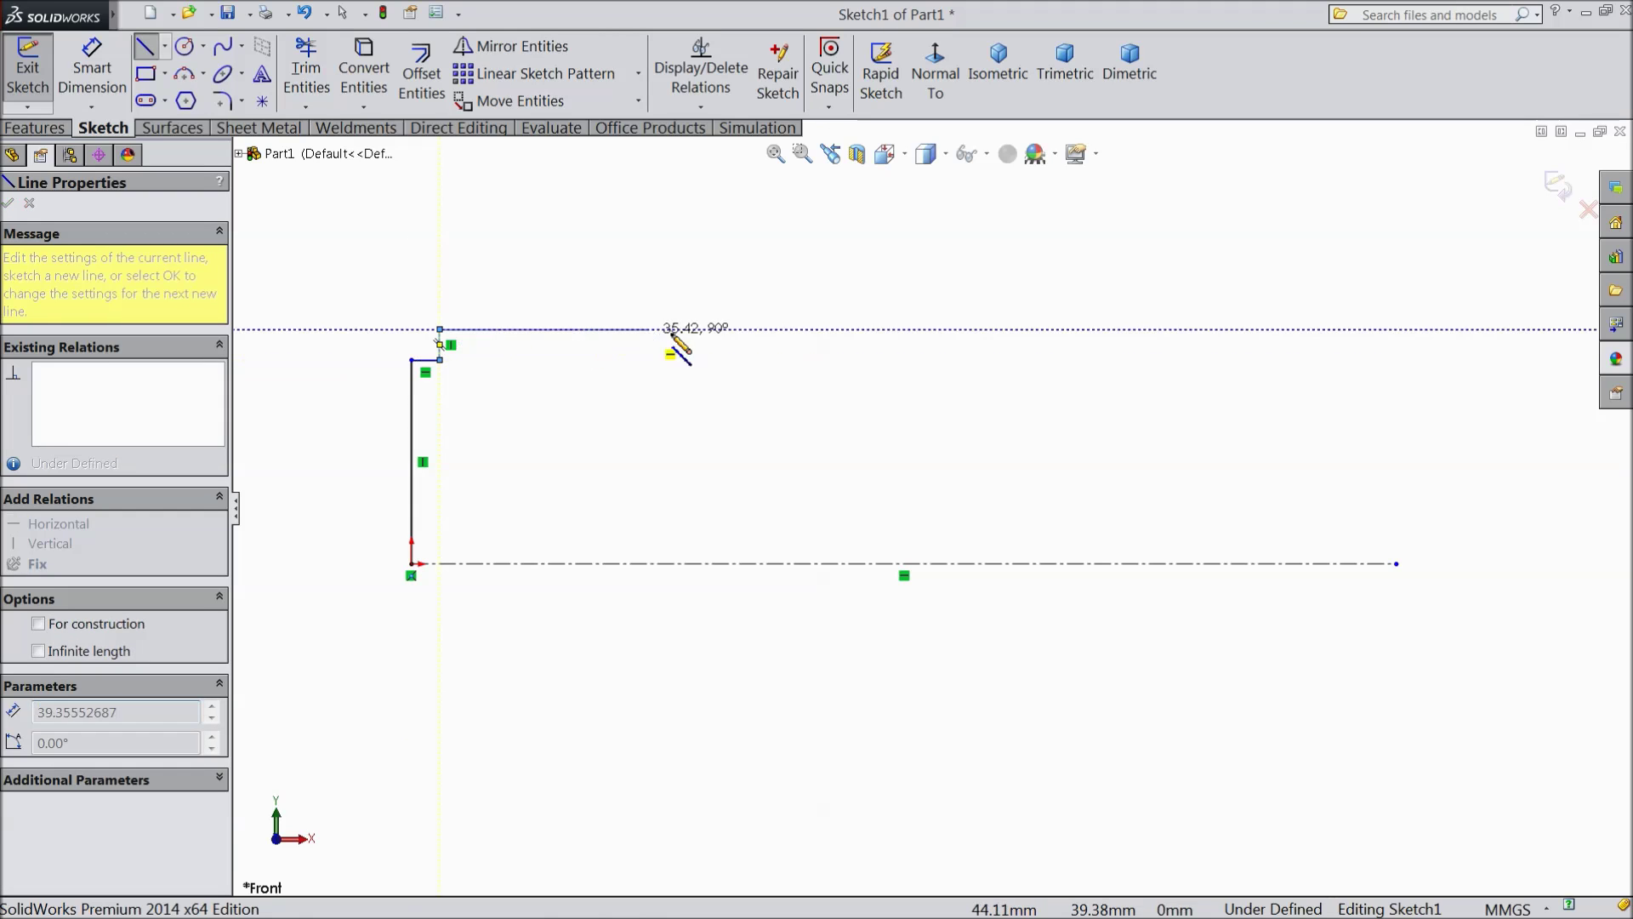
pyautogui.click(763, 330)
pyautogui.click(763, 360)
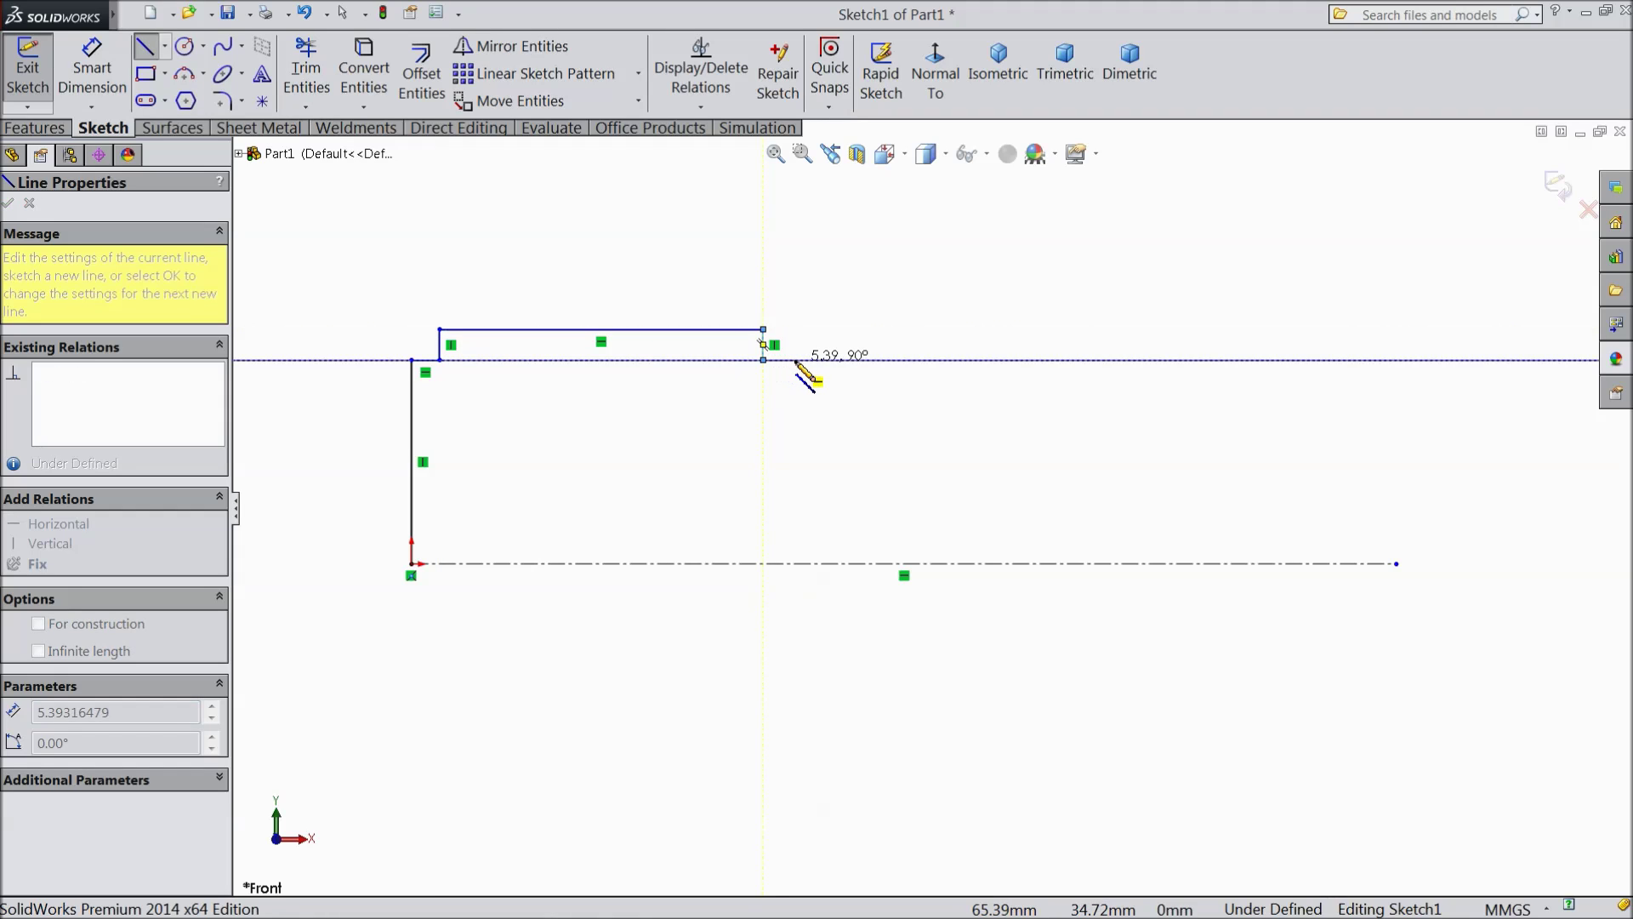
pyautogui.click(794, 360)
# Step: Continue with the groove, collar and shank lines, closing the profile down onto the centerline
pyautogui.click(795, 416)
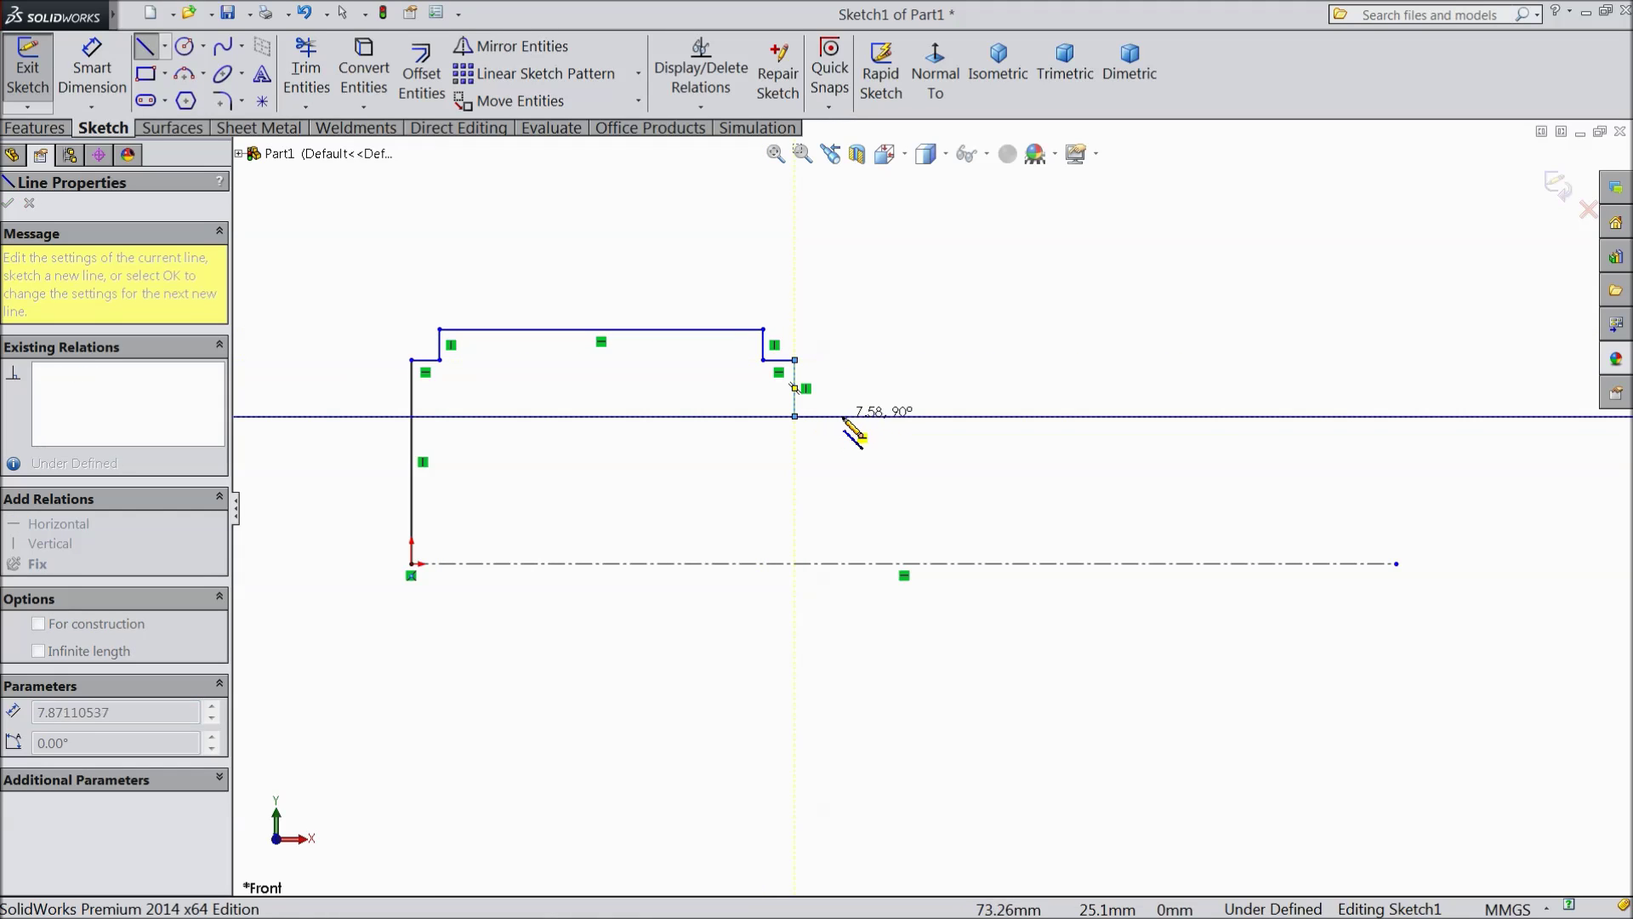
pyautogui.click(858, 416)
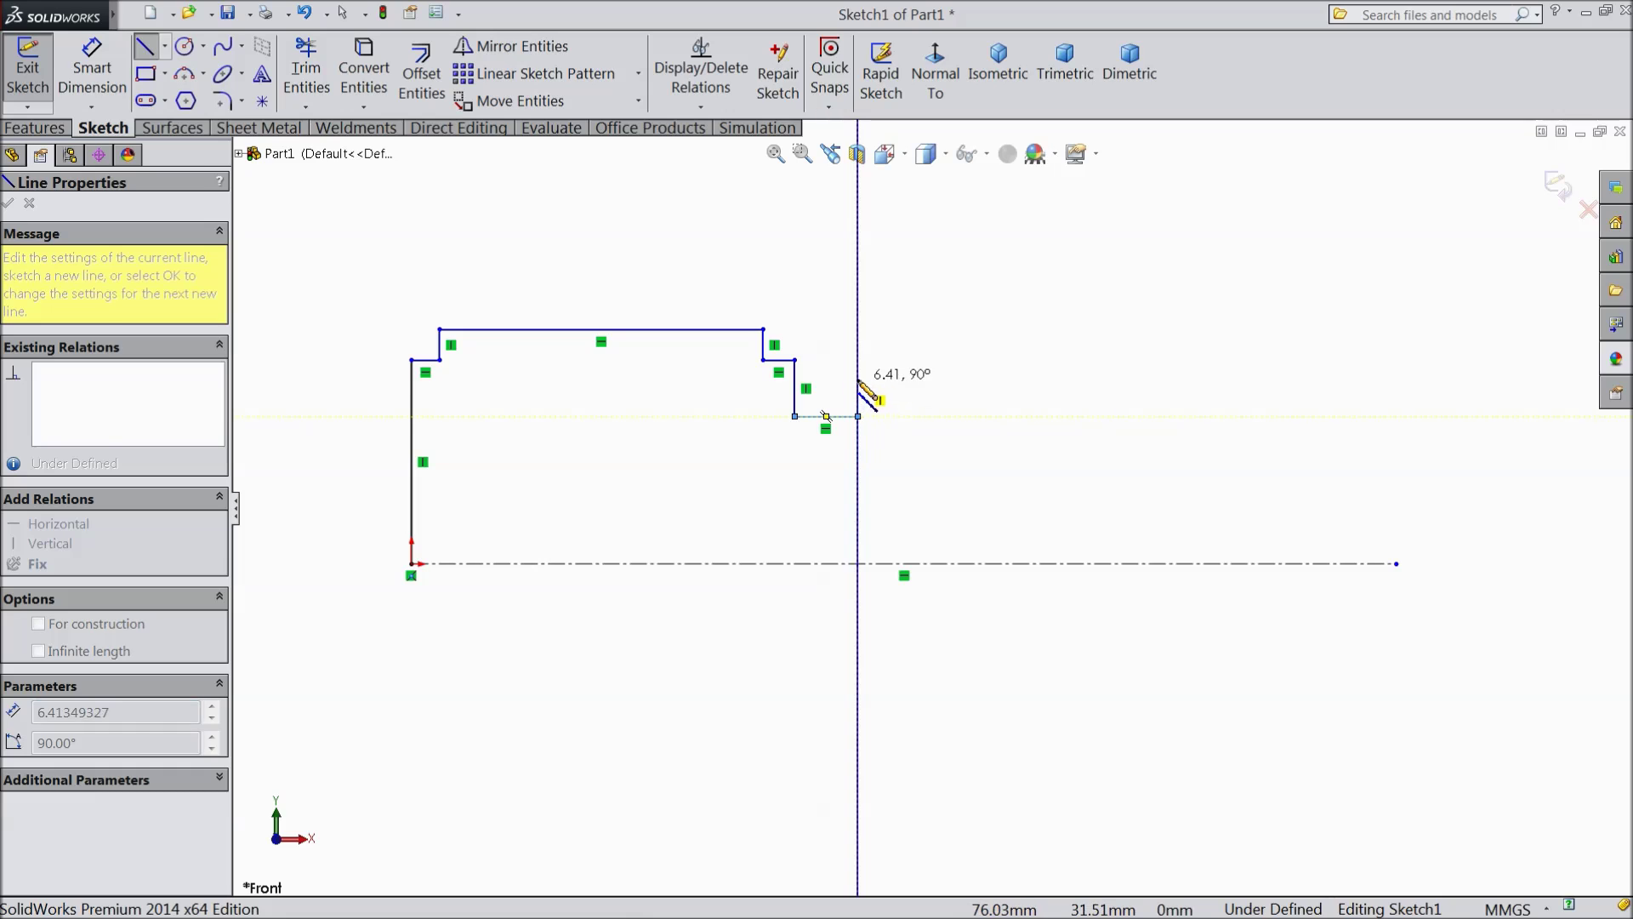
pyautogui.click(858, 378)
pyautogui.click(906, 378)
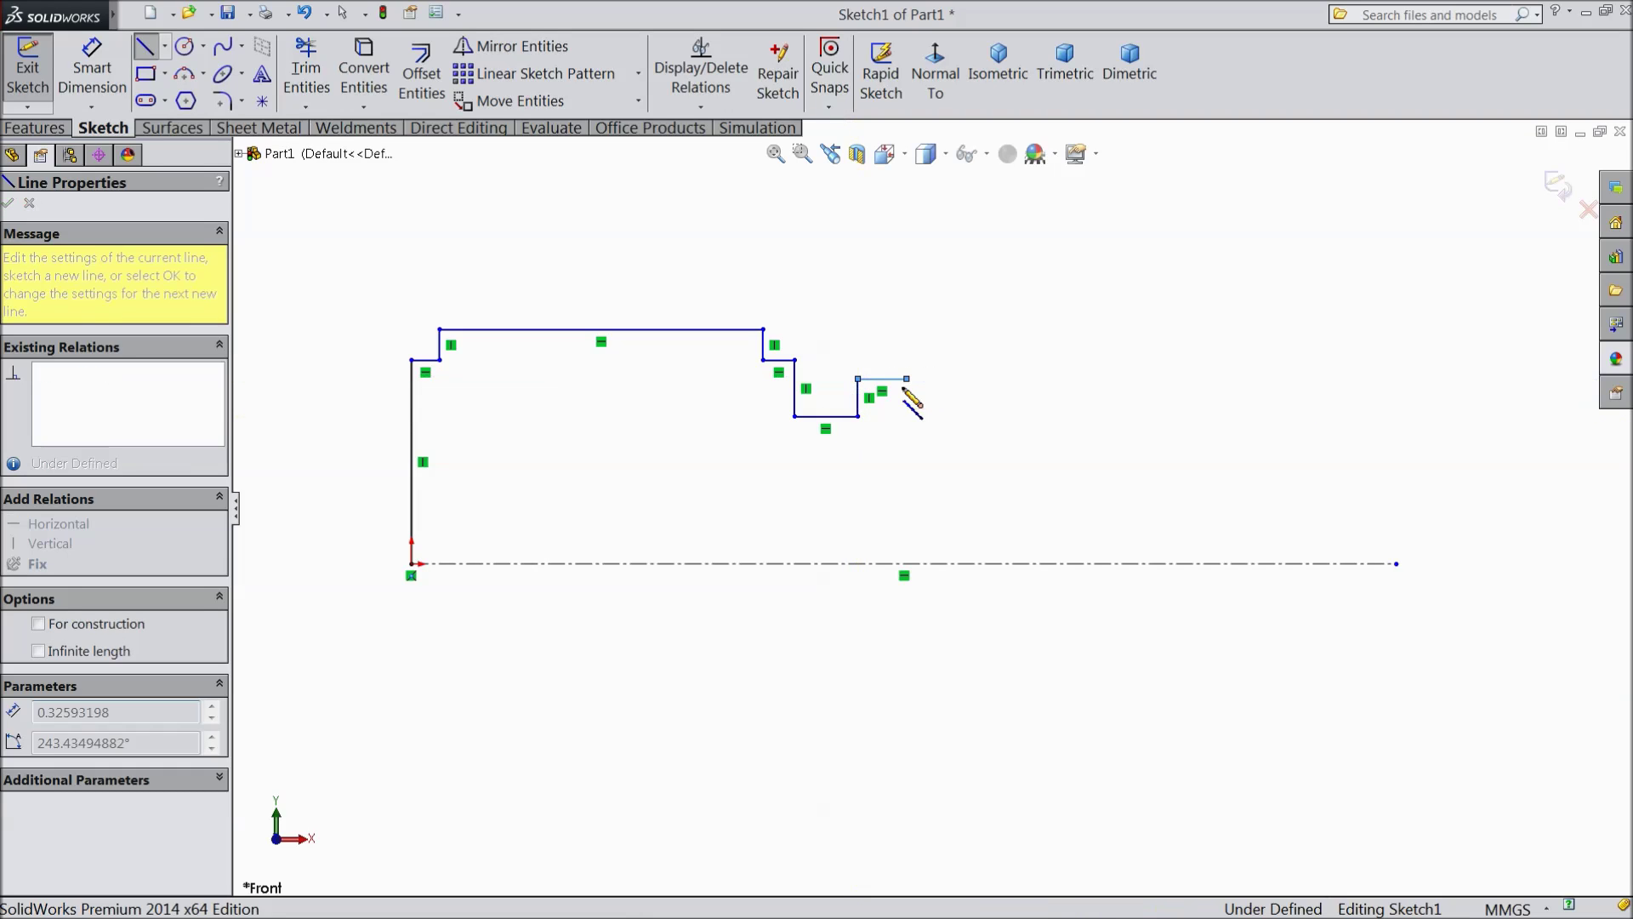
pyautogui.click(907, 447)
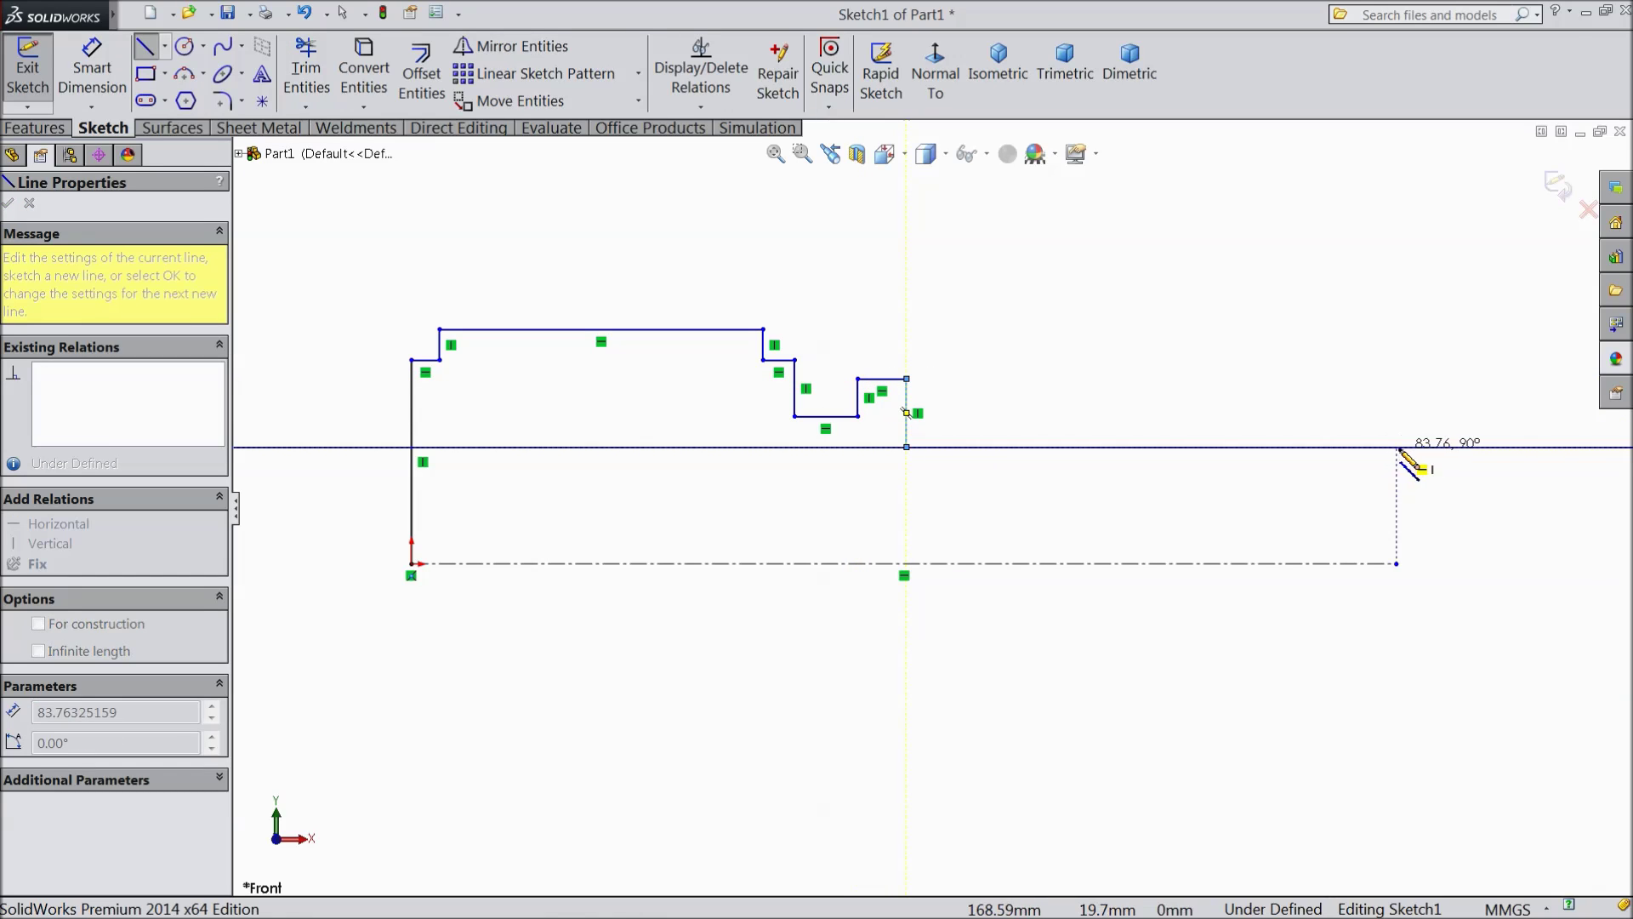
pyautogui.click(1397, 447)
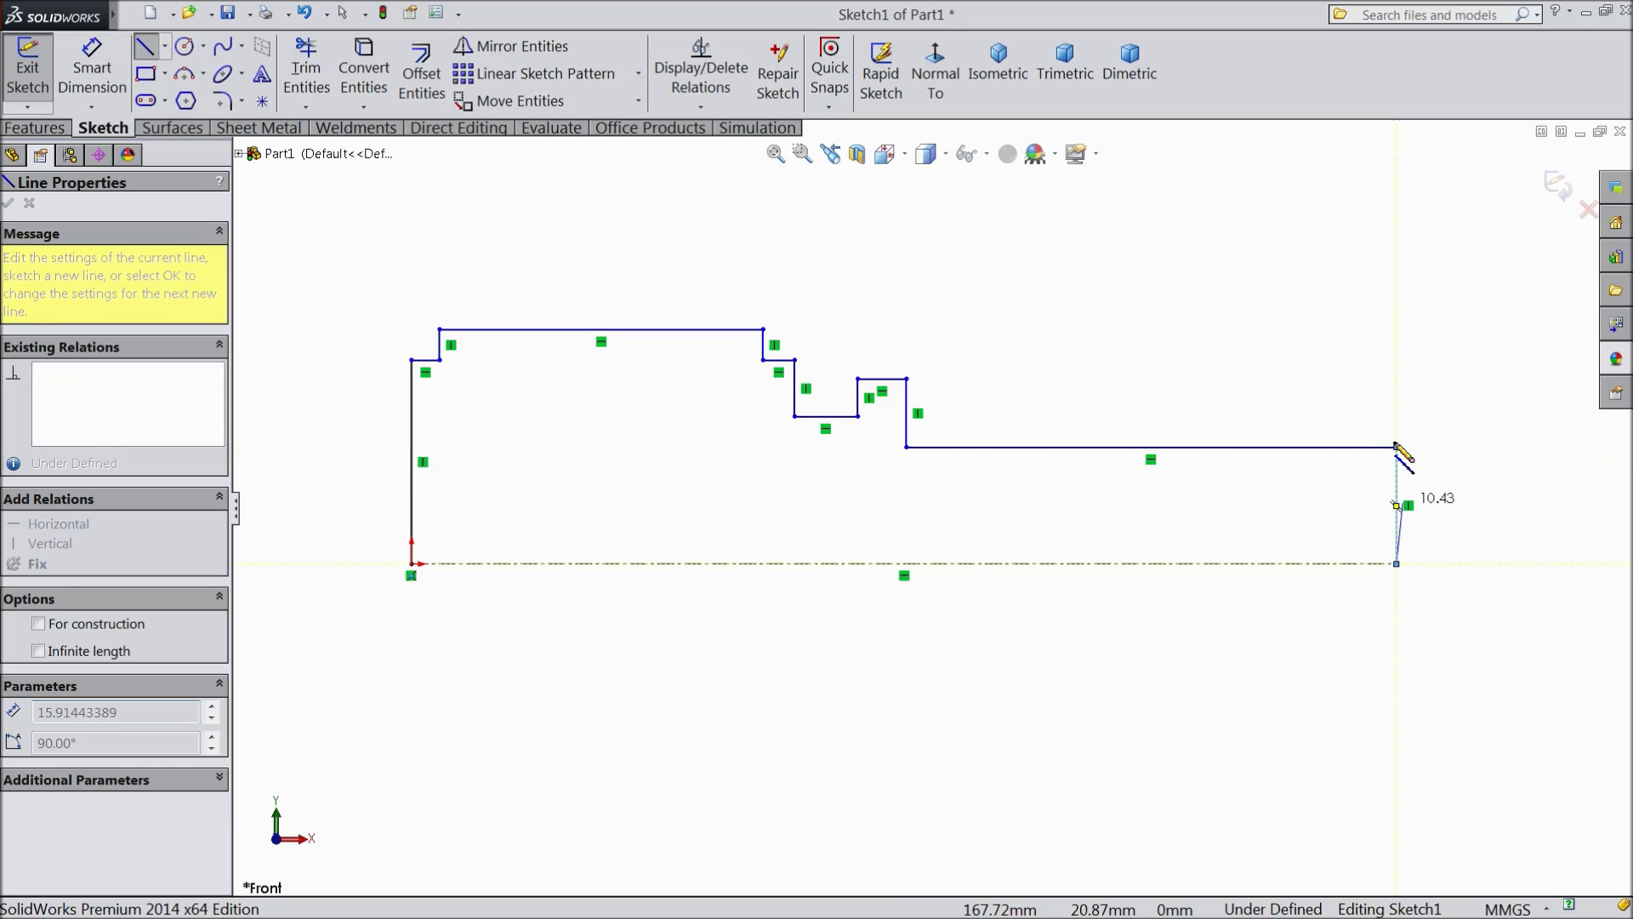
pyautogui.click(1396, 562)
pyautogui.rightClick(1396, 562)
pyautogui.click(1447, 159)
pyautogui.scroll(2, 936, 510)
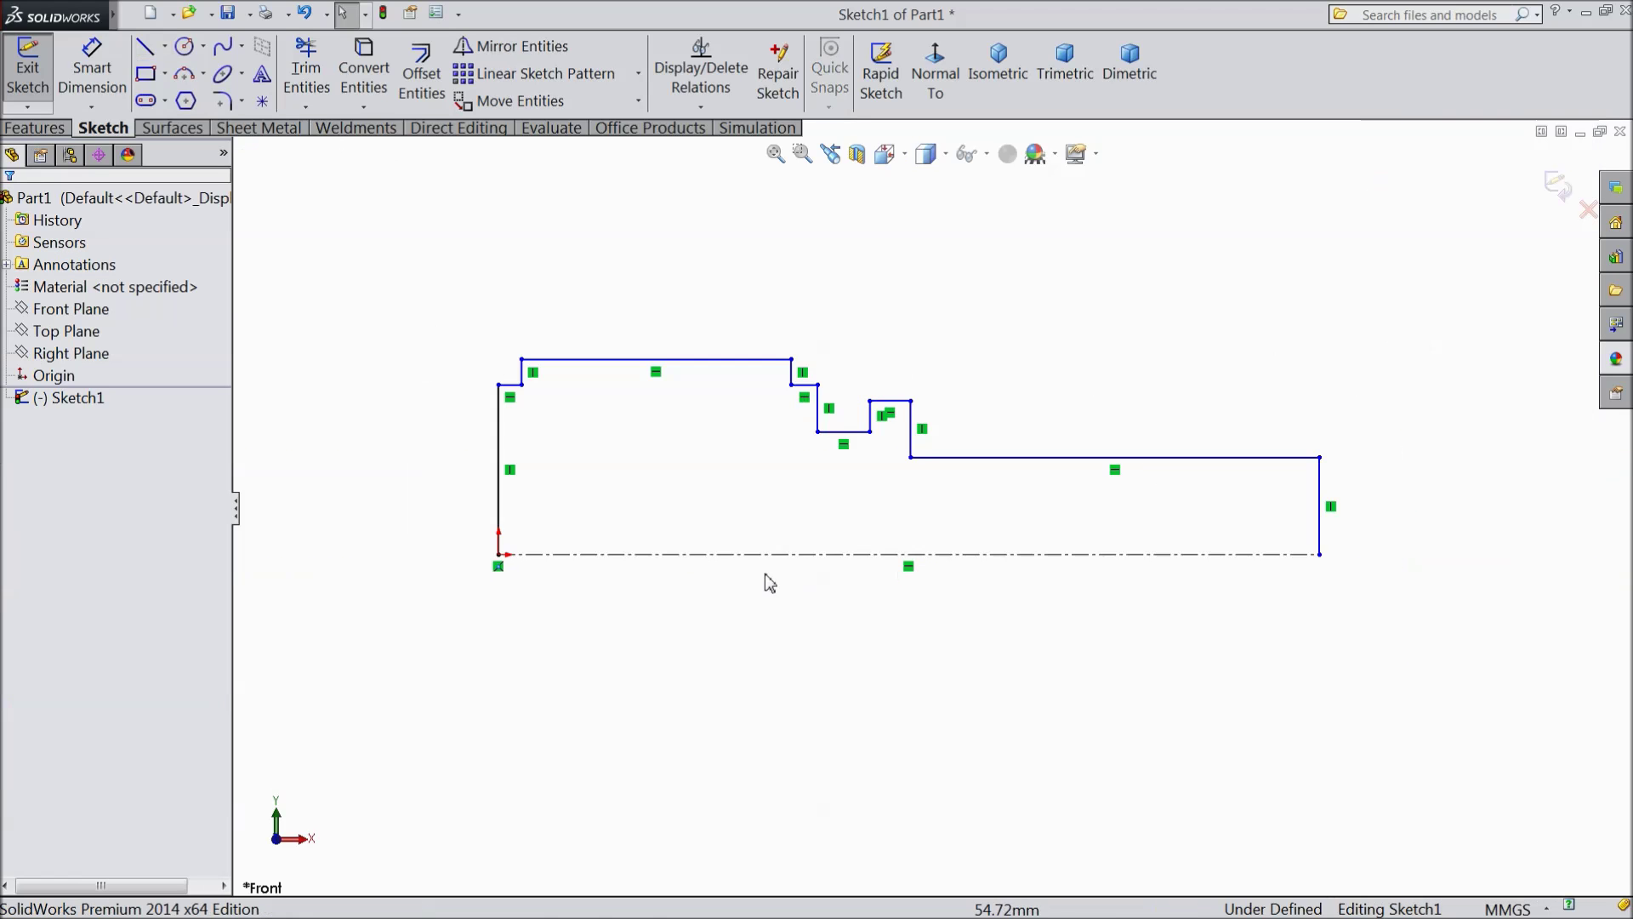
# Step: Dimension the profile's overall length at 28 and the shank length at 17
pyautogui.click(92, 68)
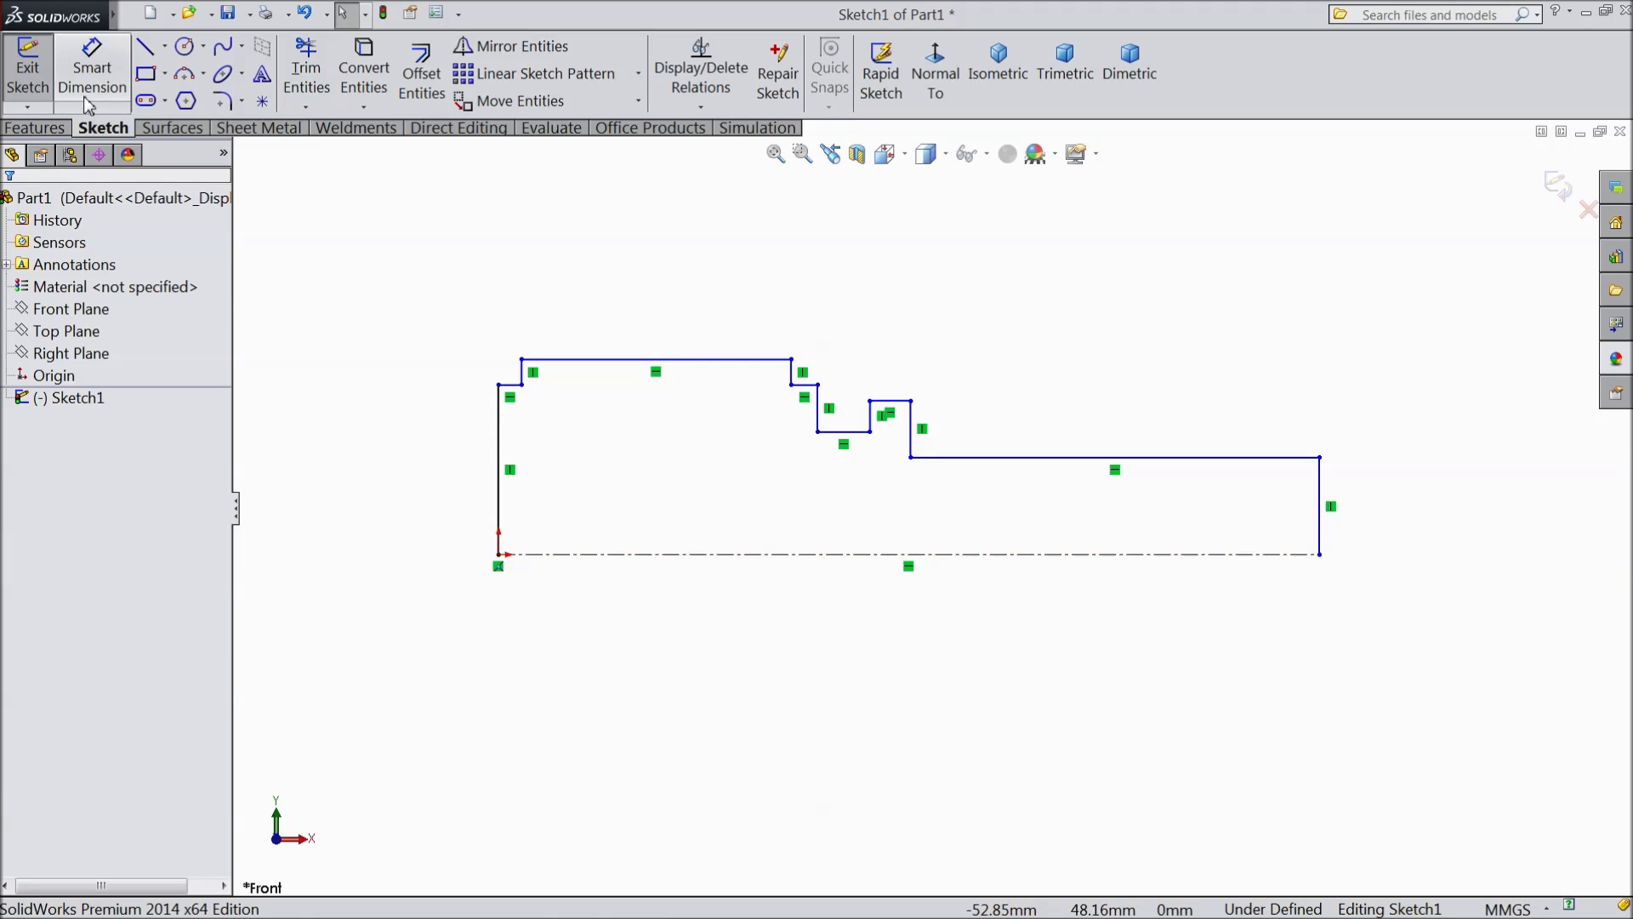
pyautogui.click(500, 521)
pyautogui.click(1319, 545)
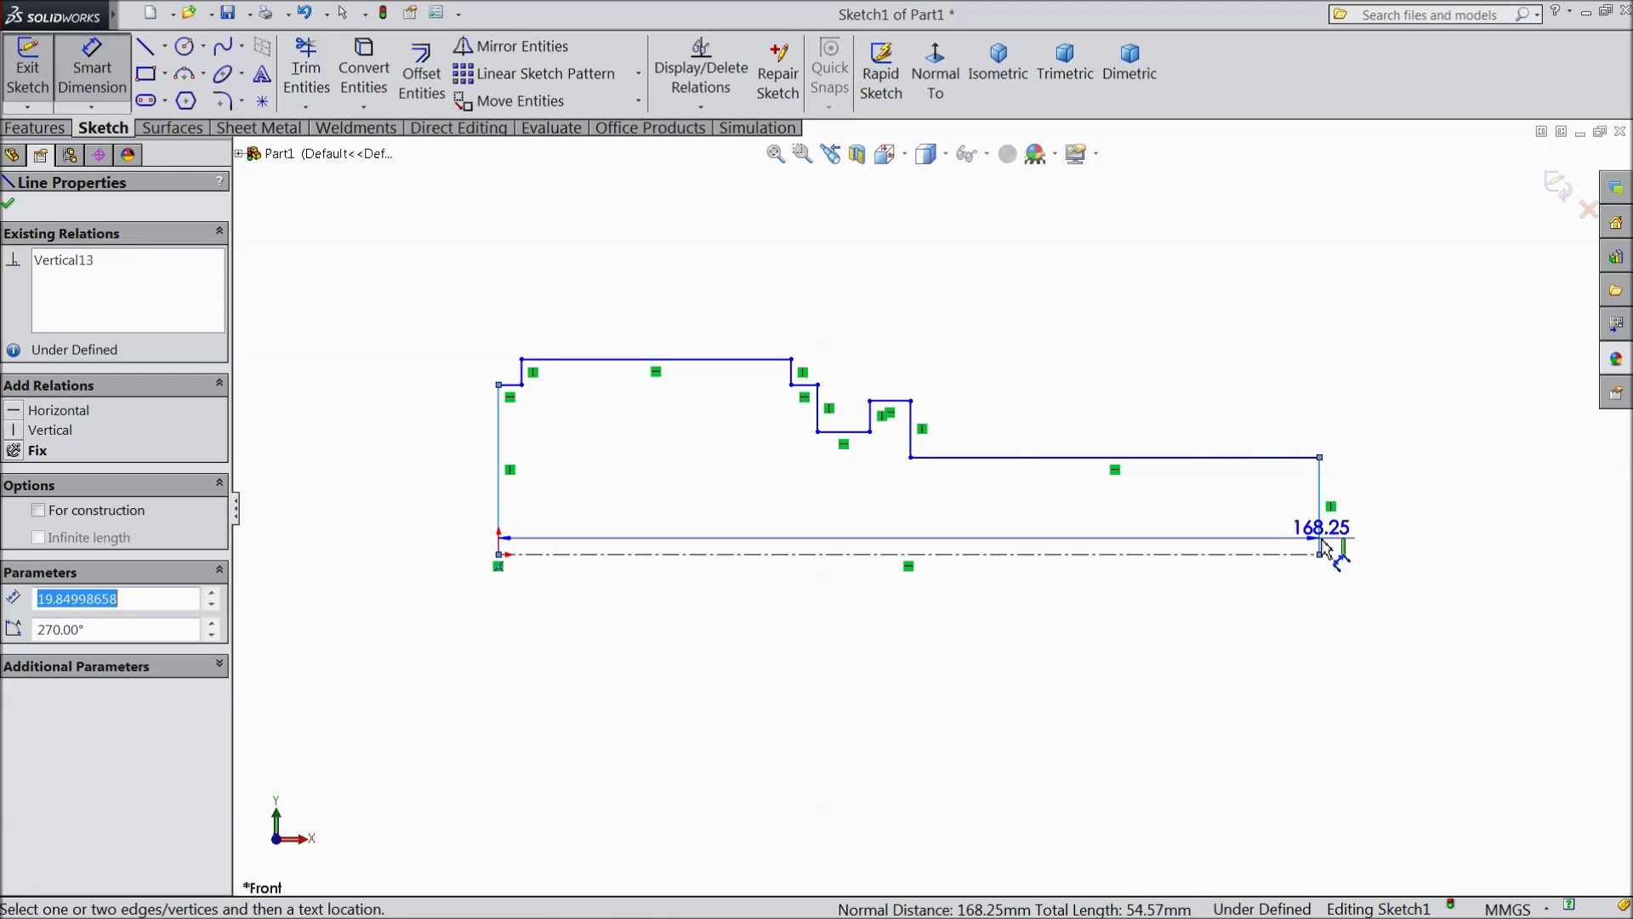
pyautogui.click(902, 679)
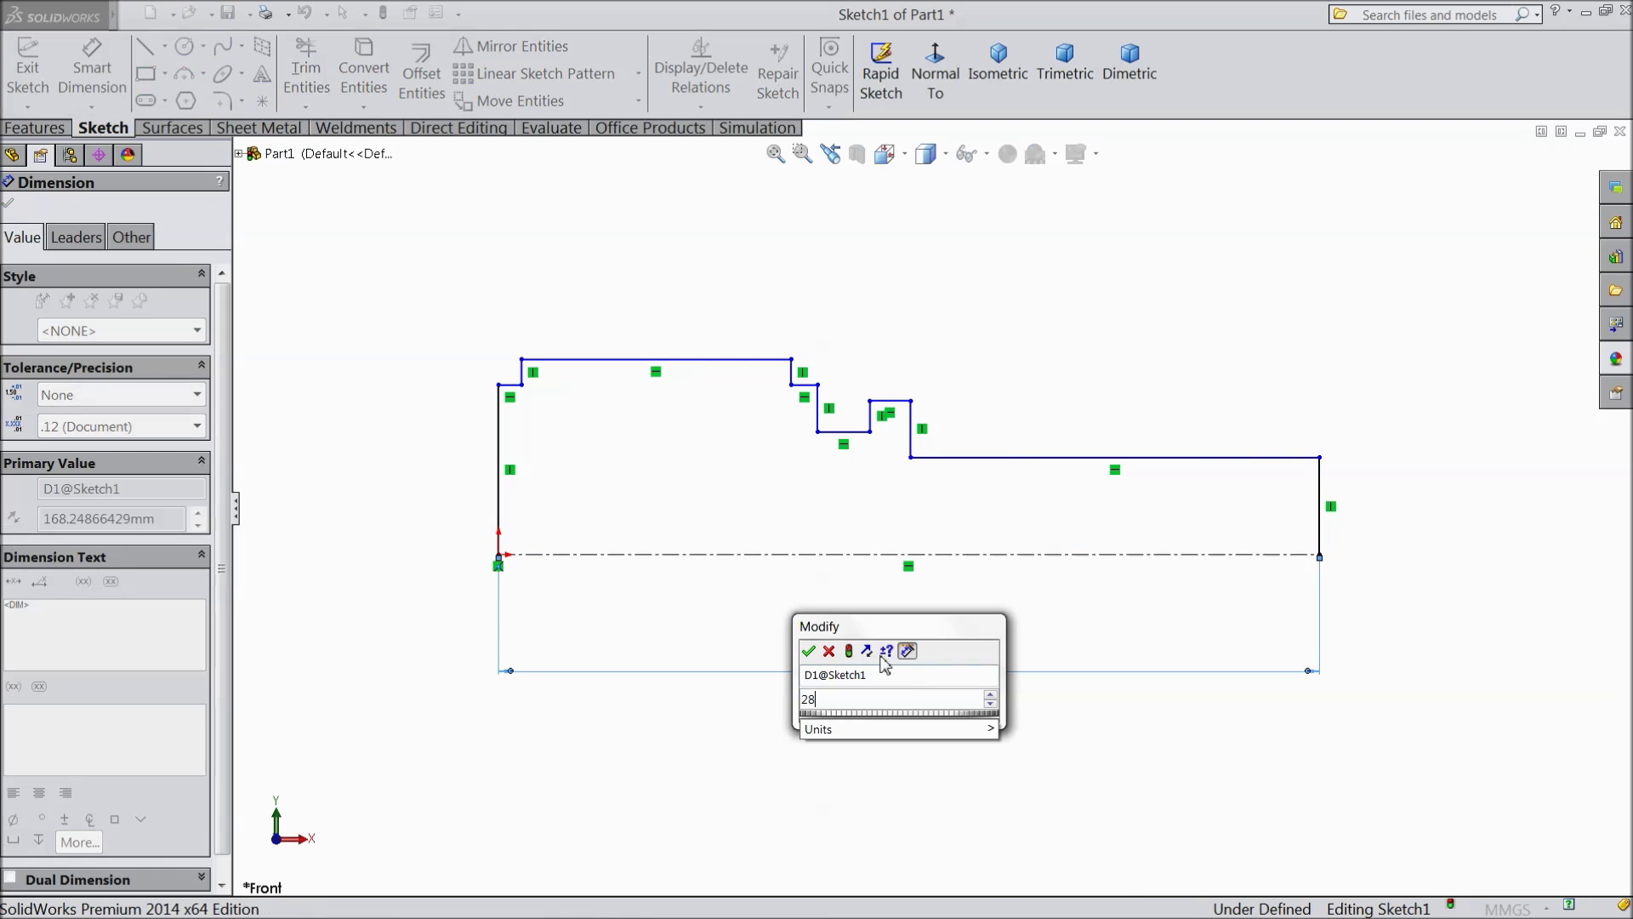
pyautogui.write('28')
pyautogui.click(809, 651)
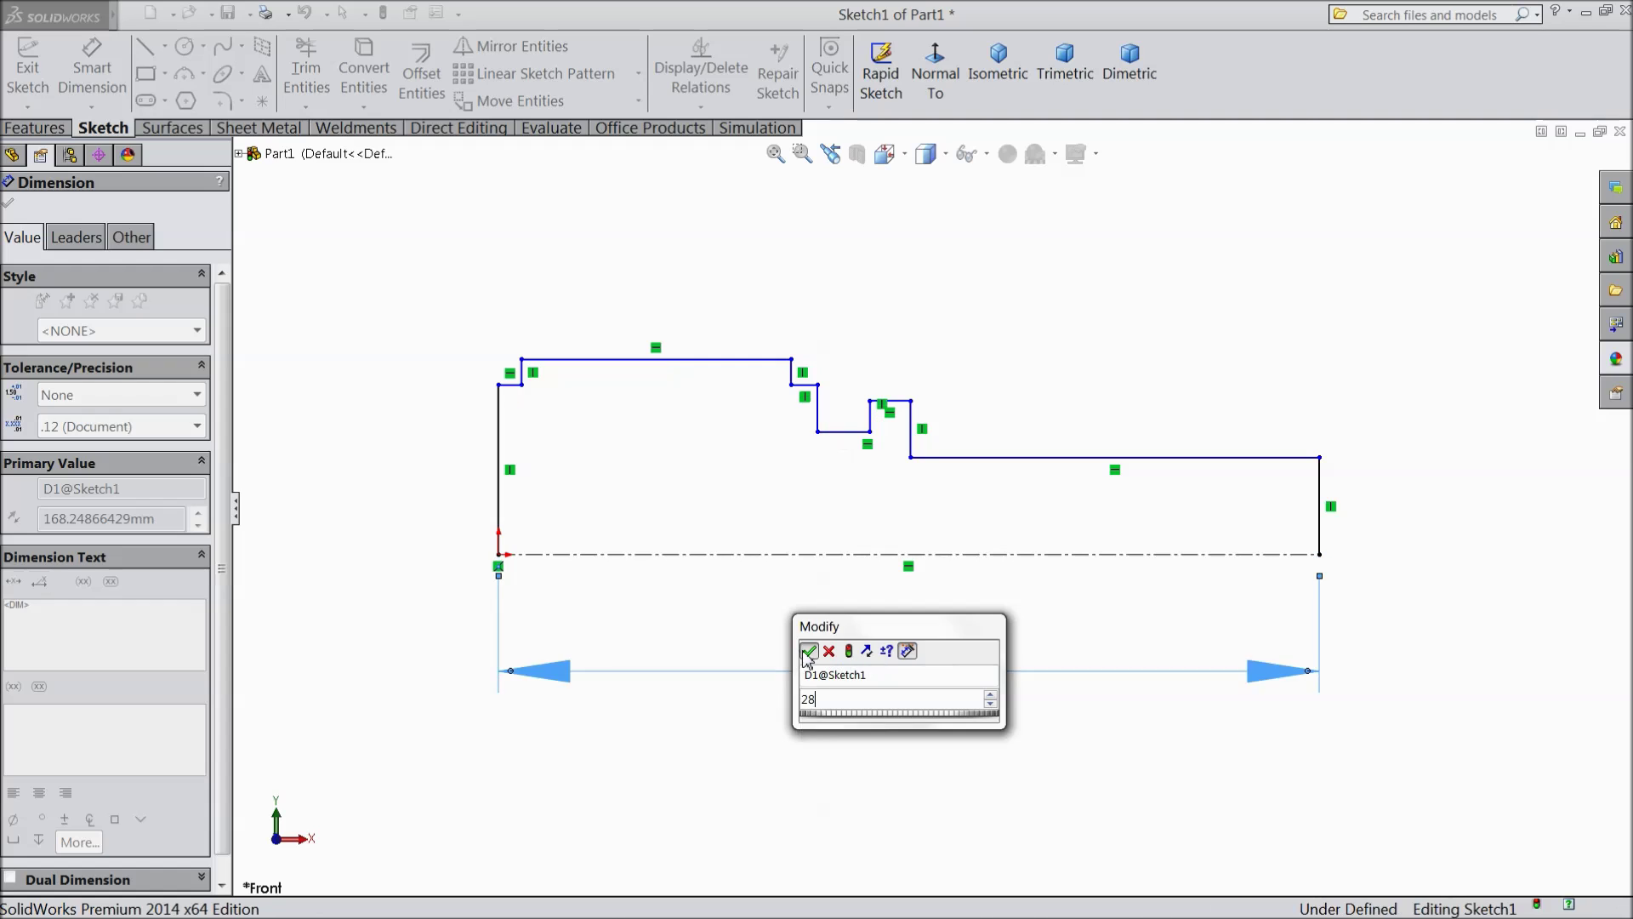
pyautogui.click(1117, 466)
pyautogui.click(1115, 300)
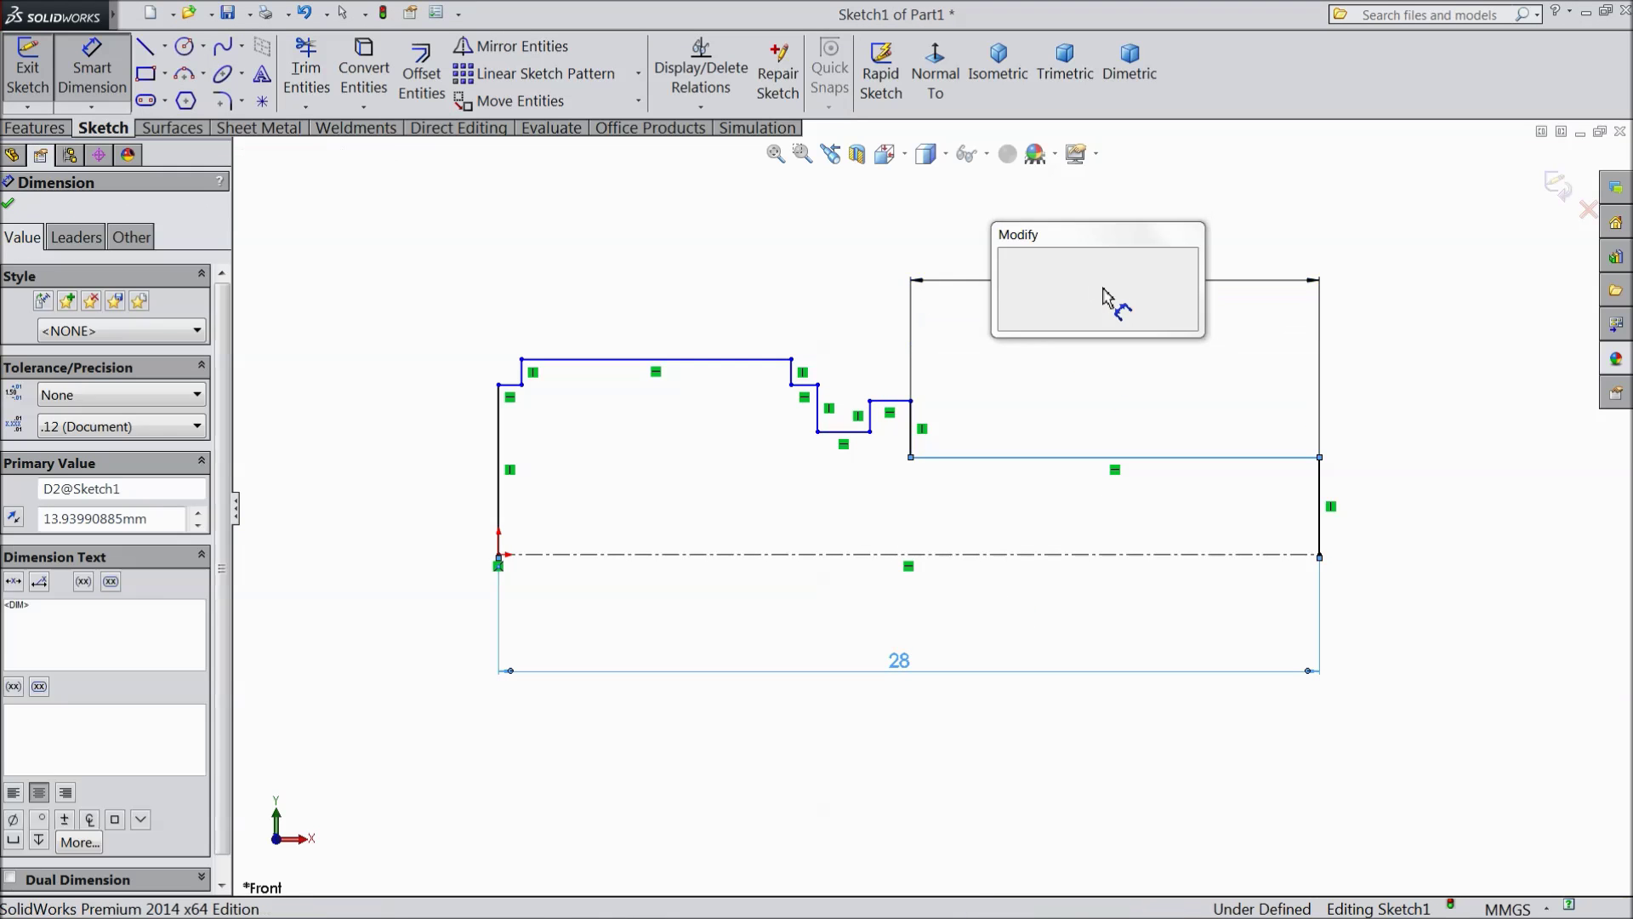
pyautogui.write('17')
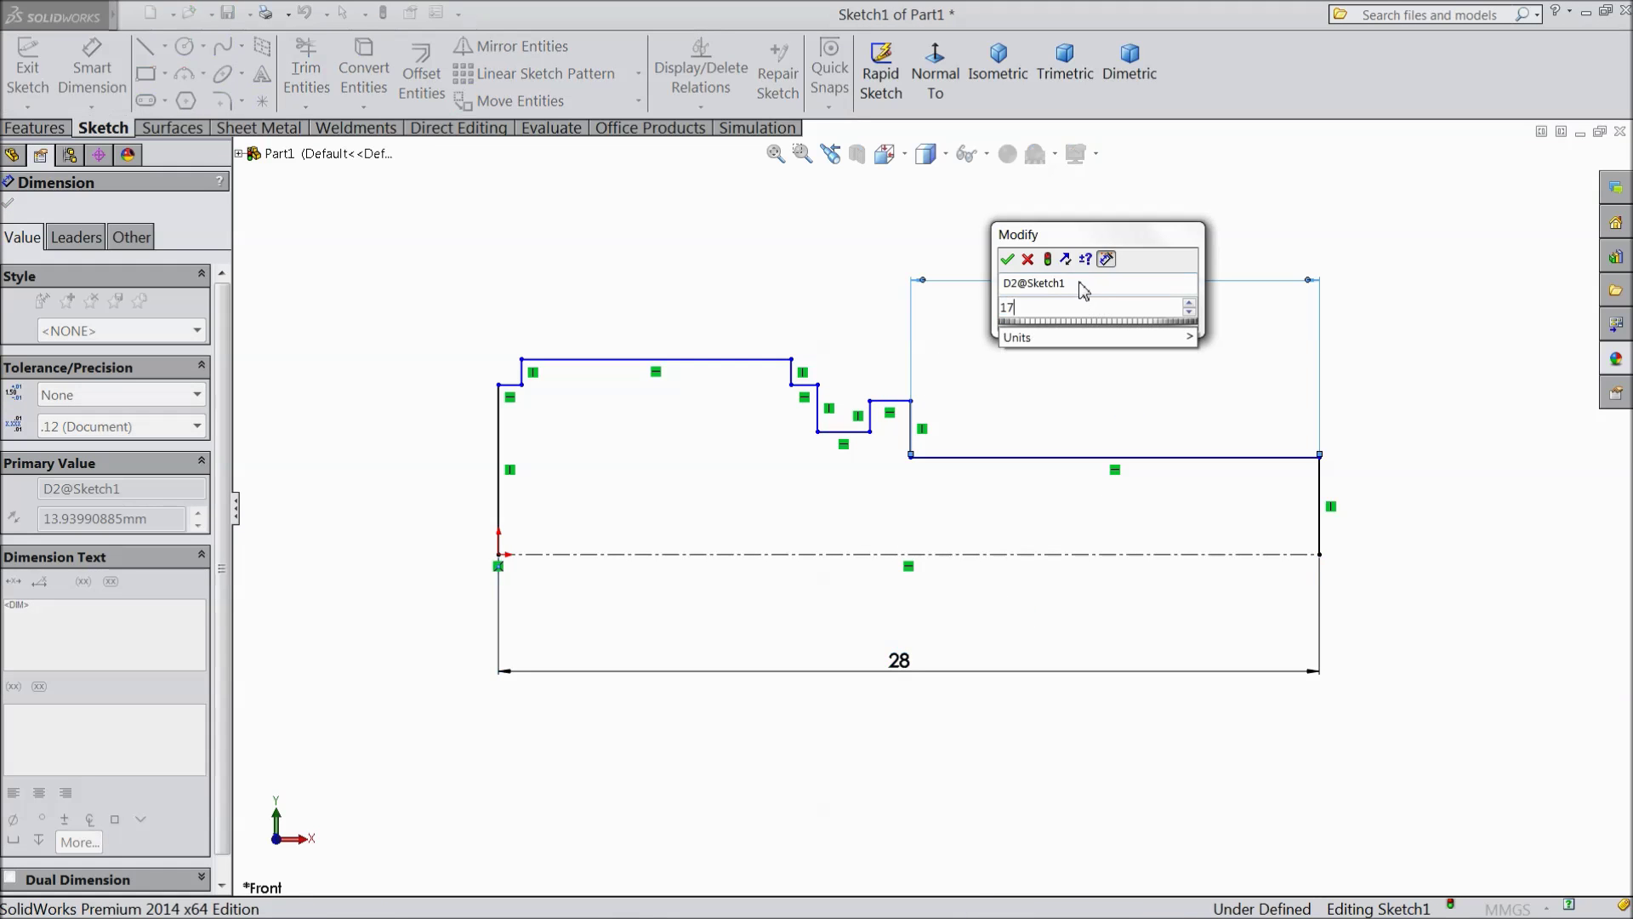
pyautogui.click(1017, 260)
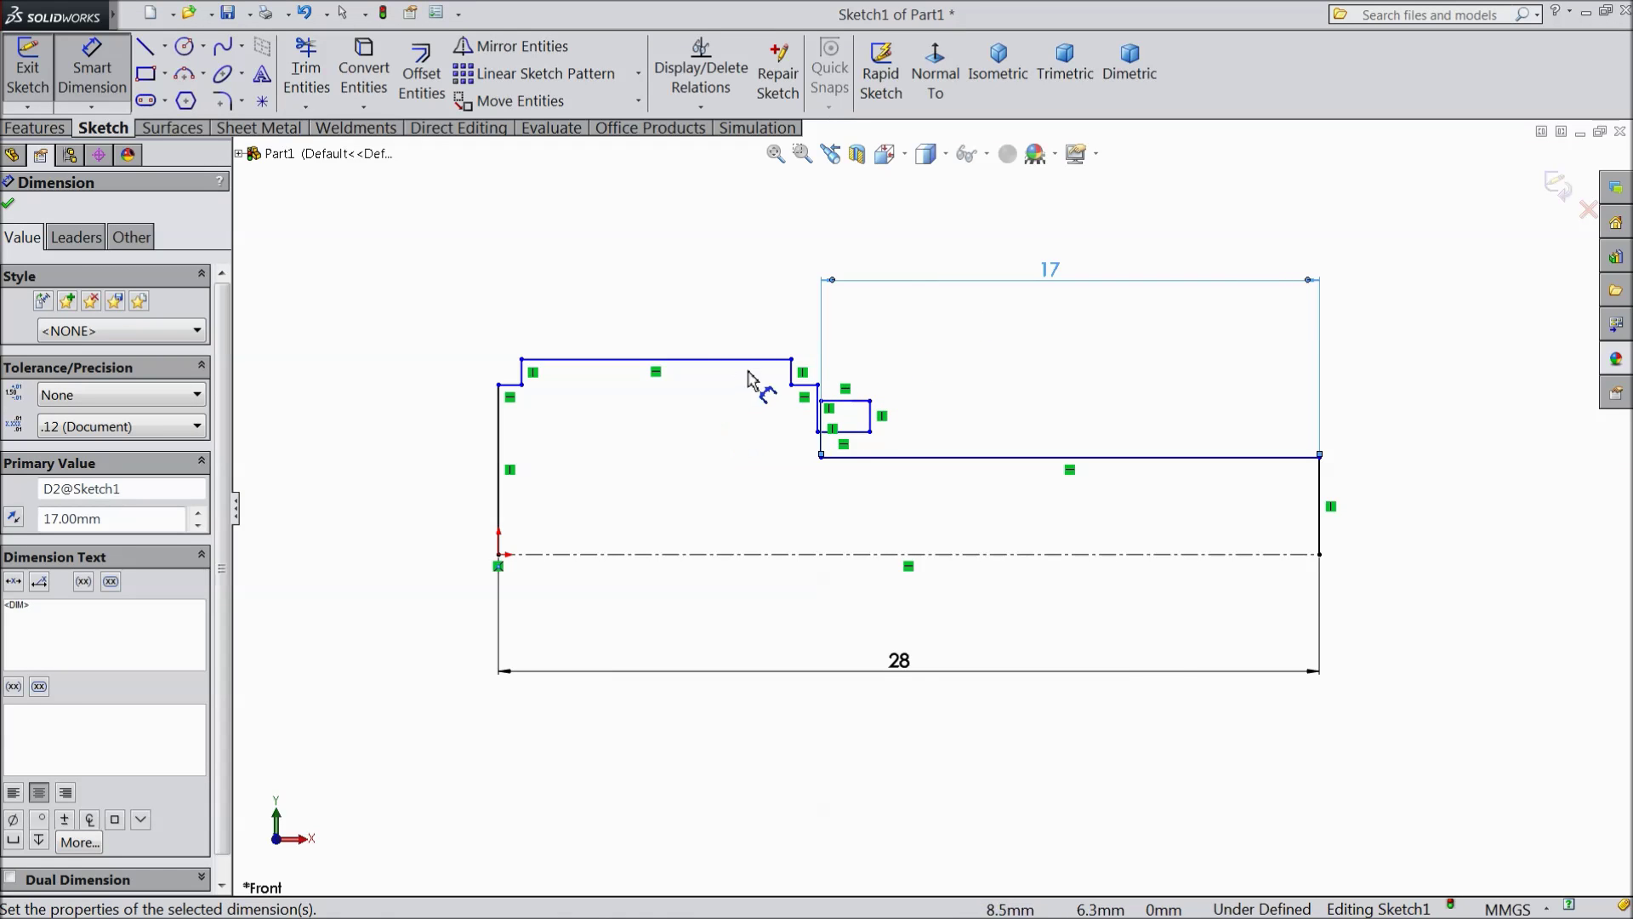
# Step: Set the head top width to 6, the left edge to 6, and head height above the centerline to 6.50
pyautogui.click(691, 359)
pyautogui.click(659, 313)
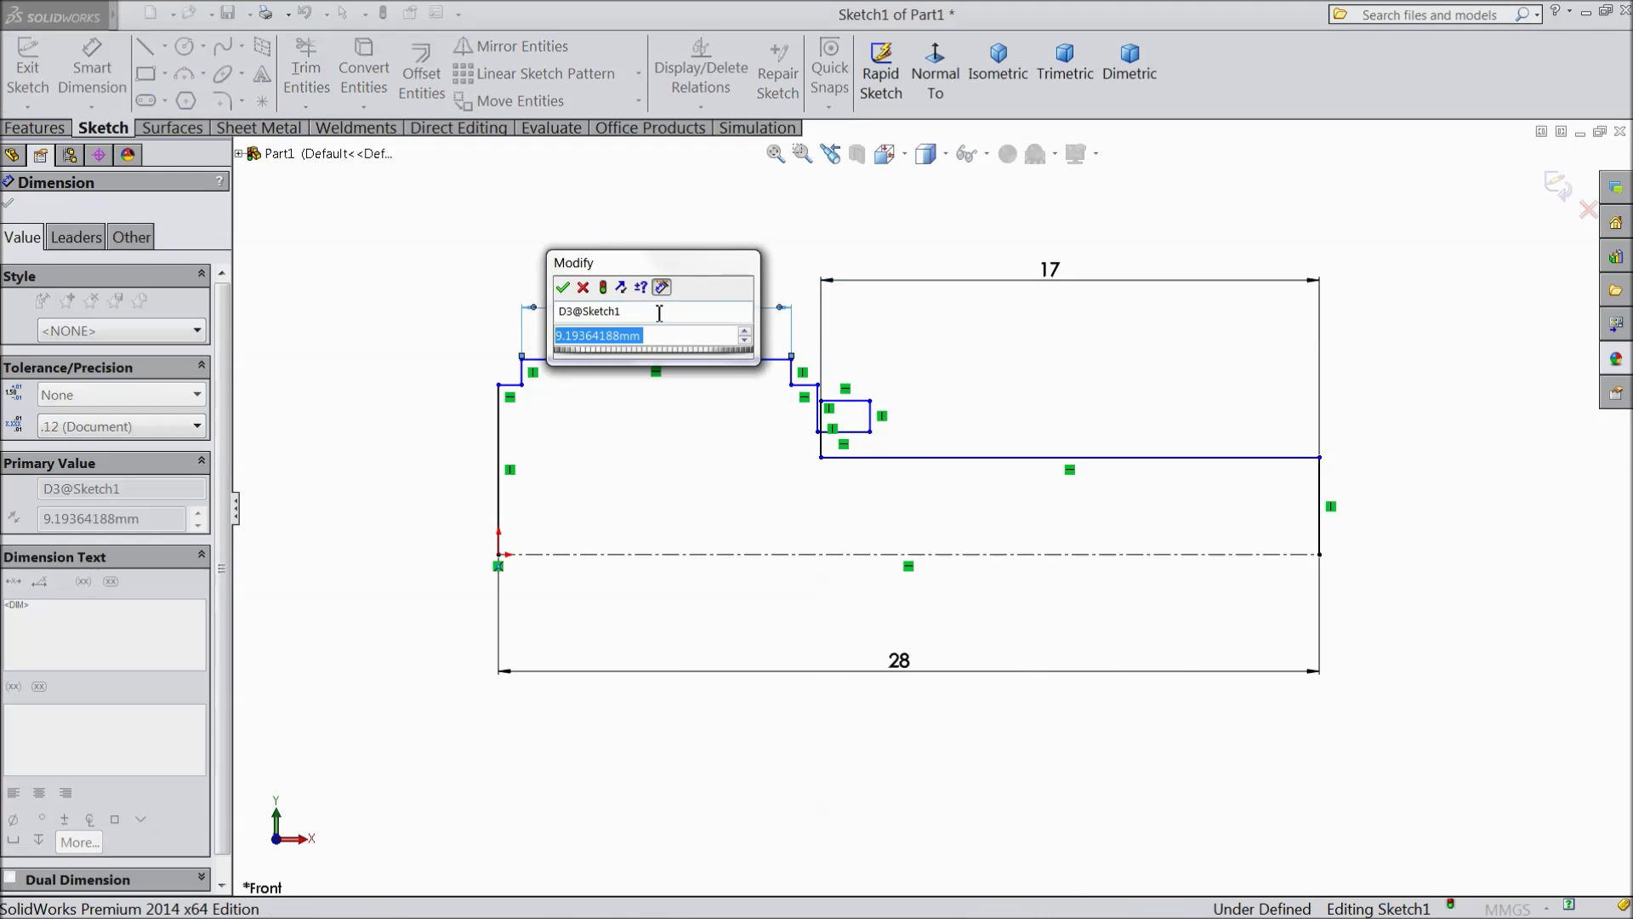
pyautogui.write('6')
pyautogui.click(564, 288)
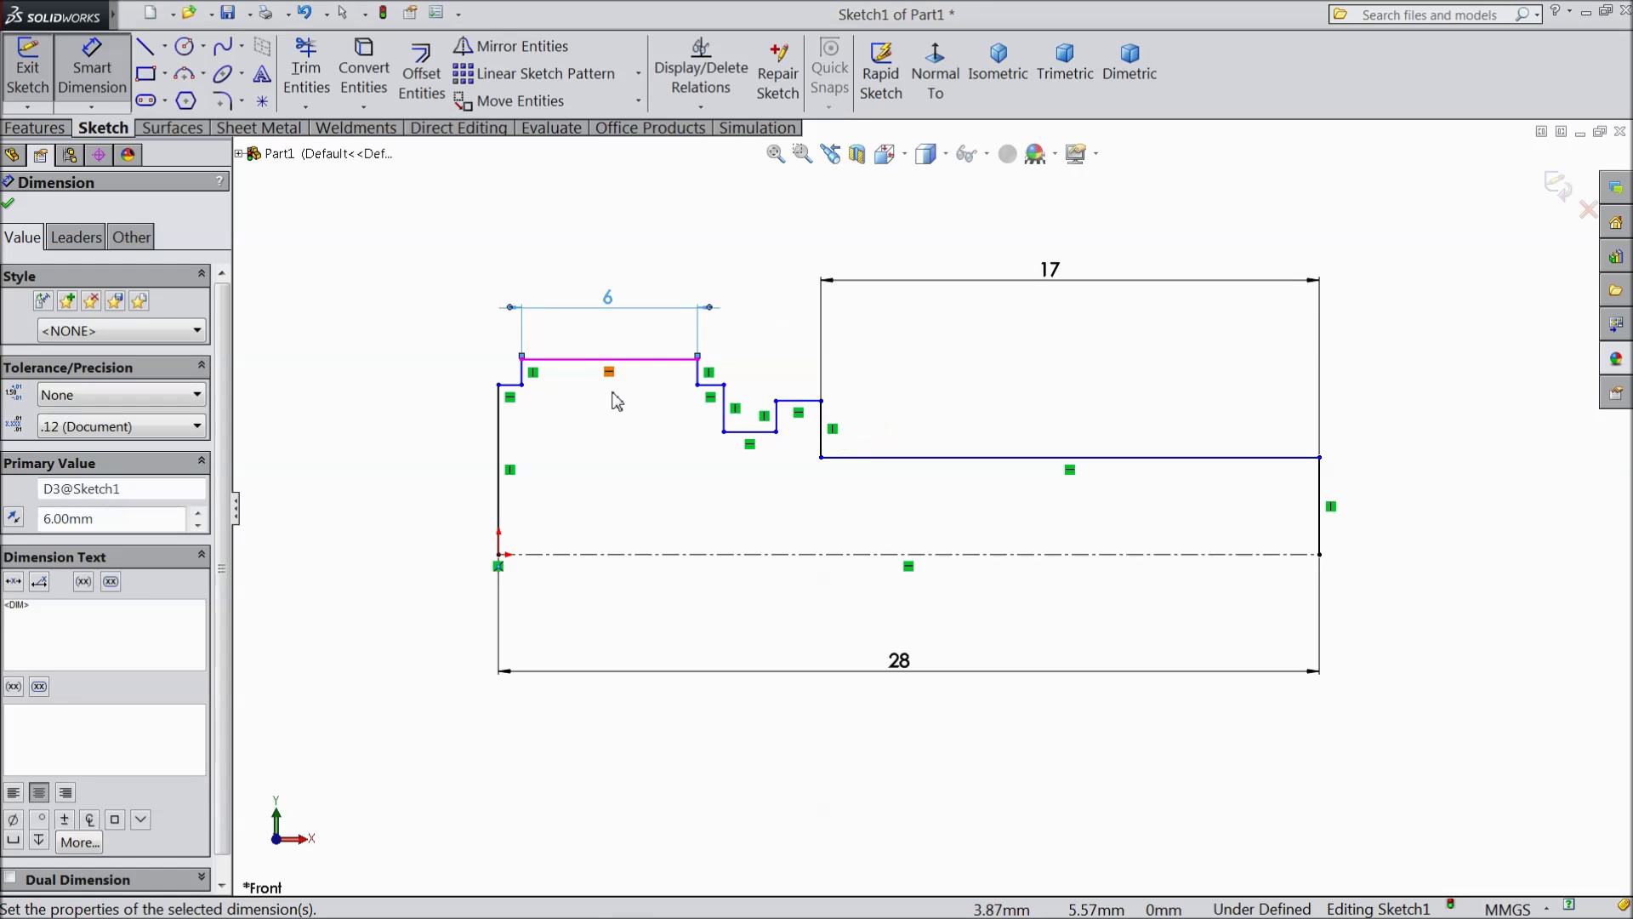
pyautogui.click(498, 470)
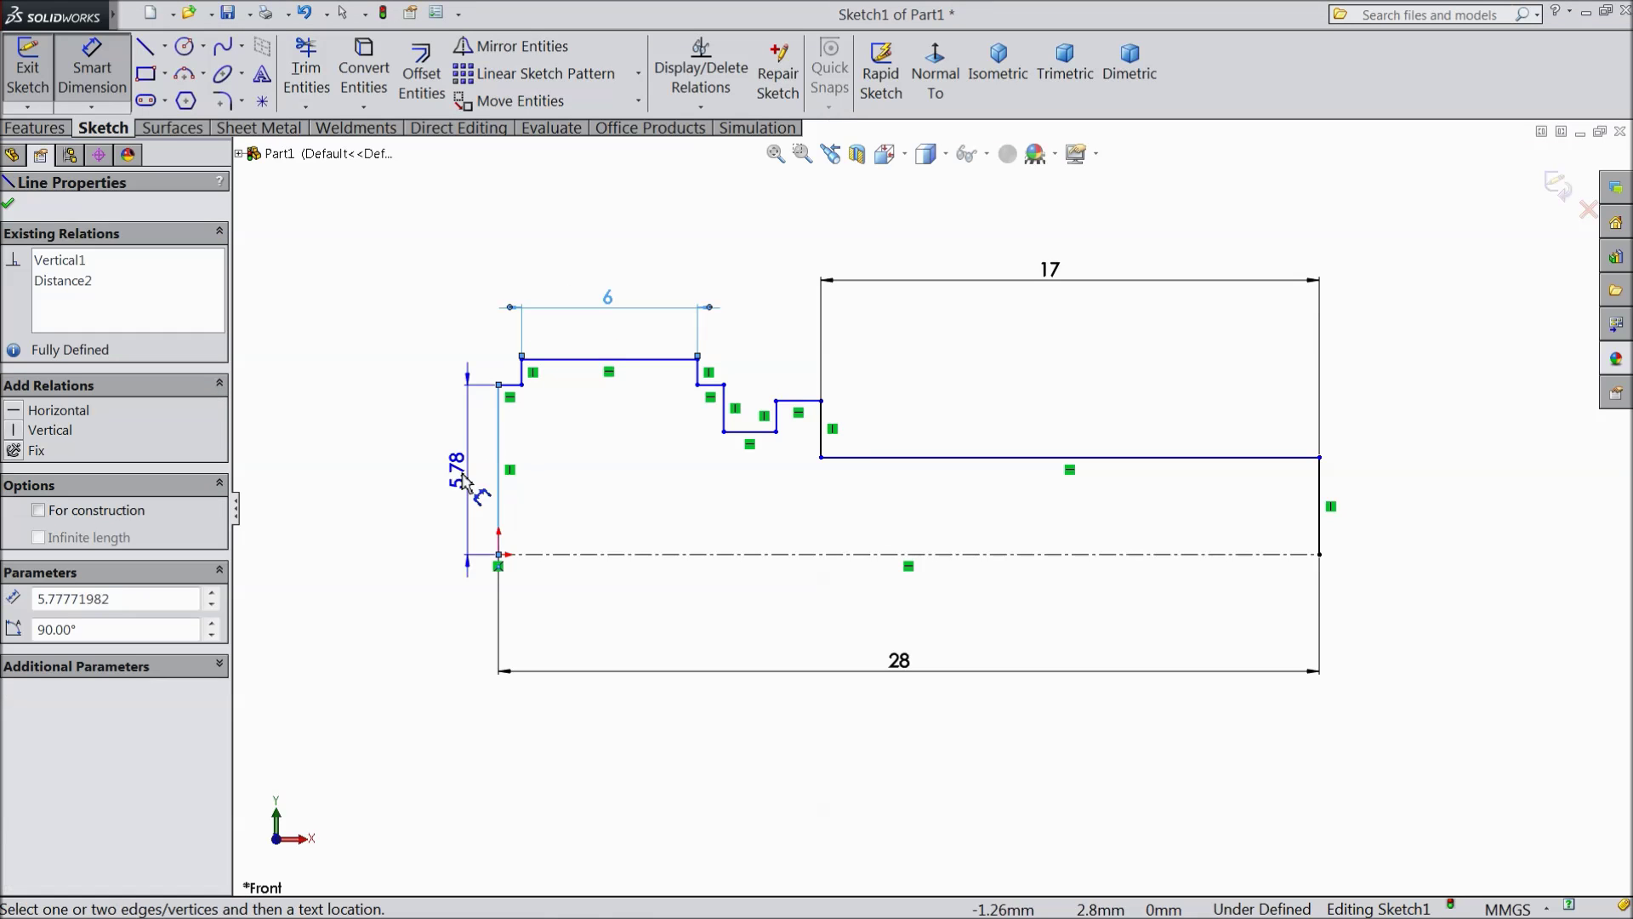
pyautogui.click(408, 472)
pyautogui.write('6')
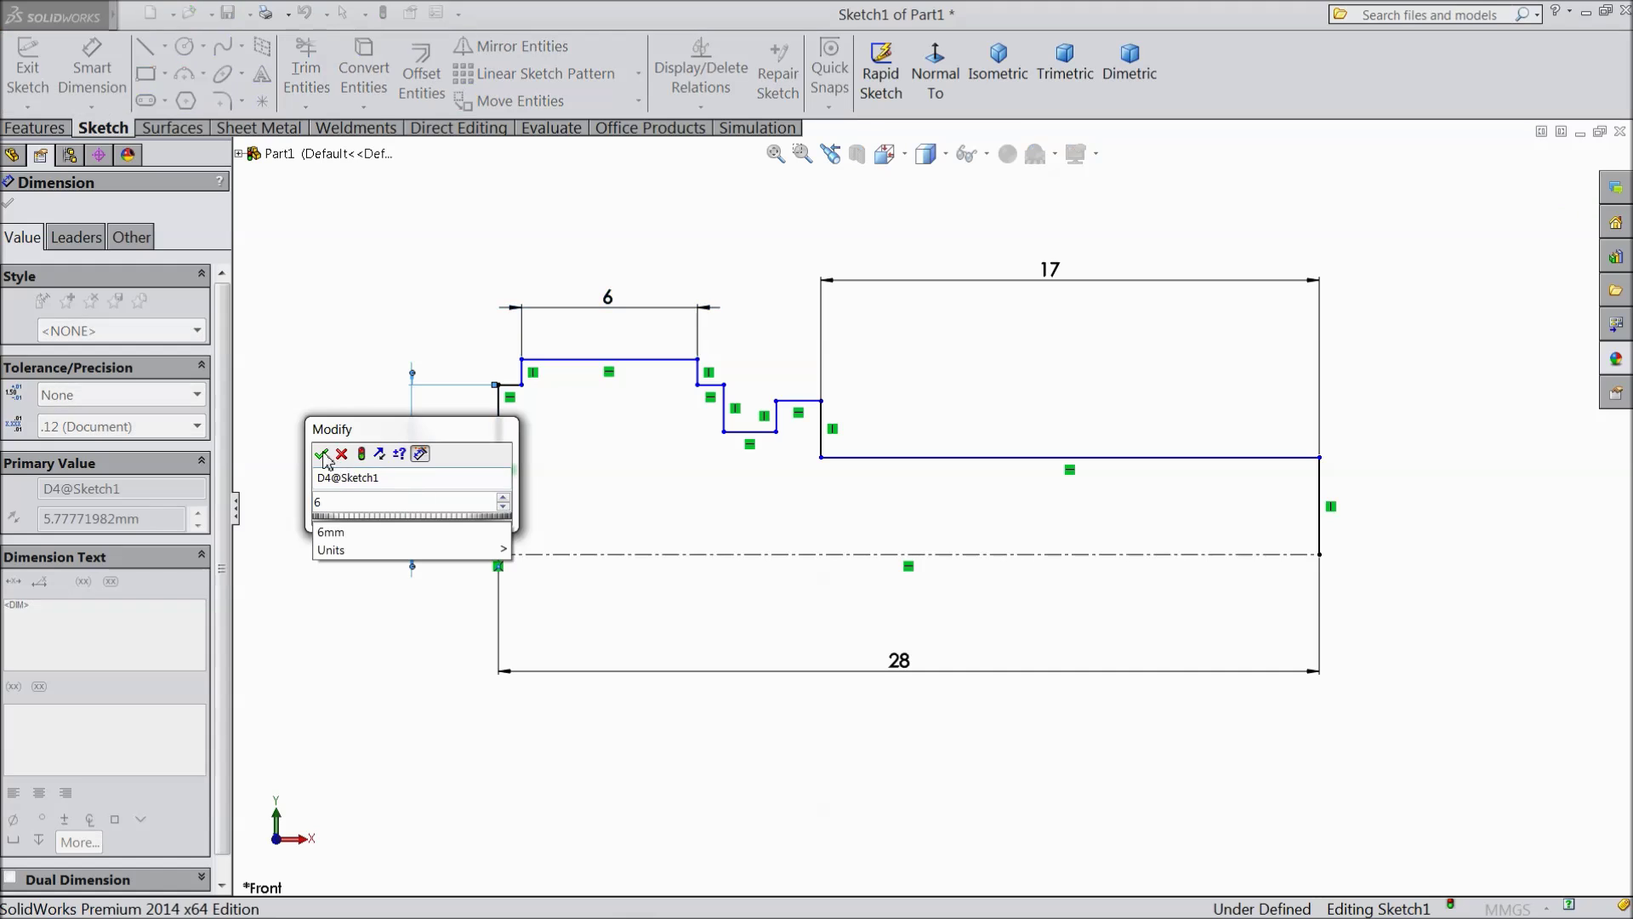
pyautogui.click(322, 453)
pyautogui.click(577, 353)
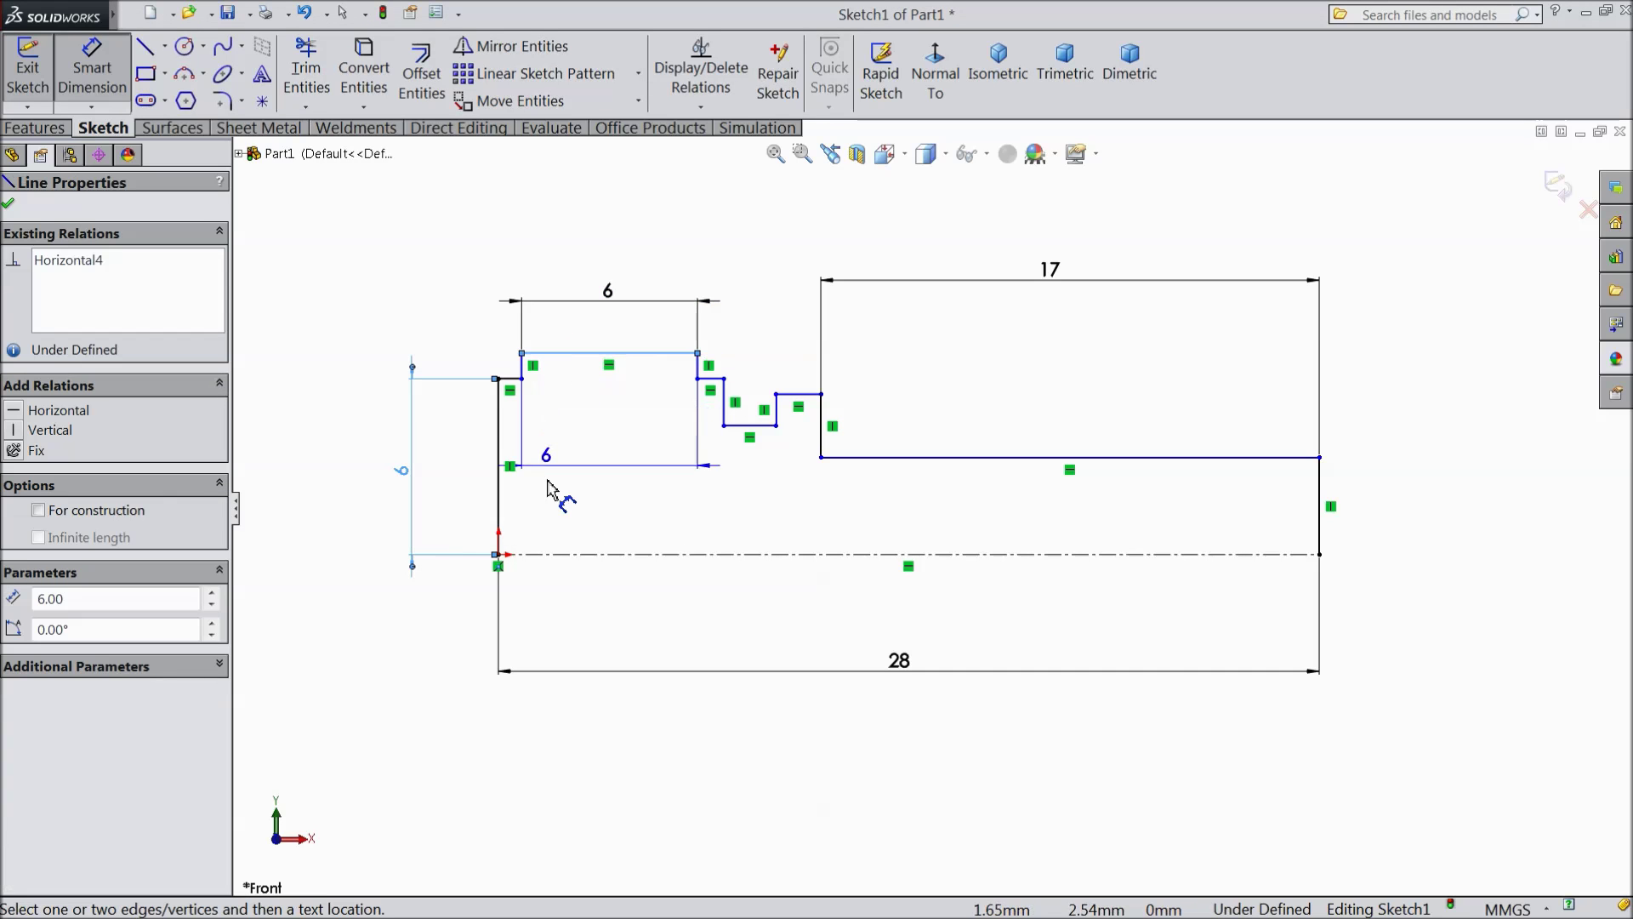
pyautogui.click(563, 554)
pyautogui.click(352, 491)
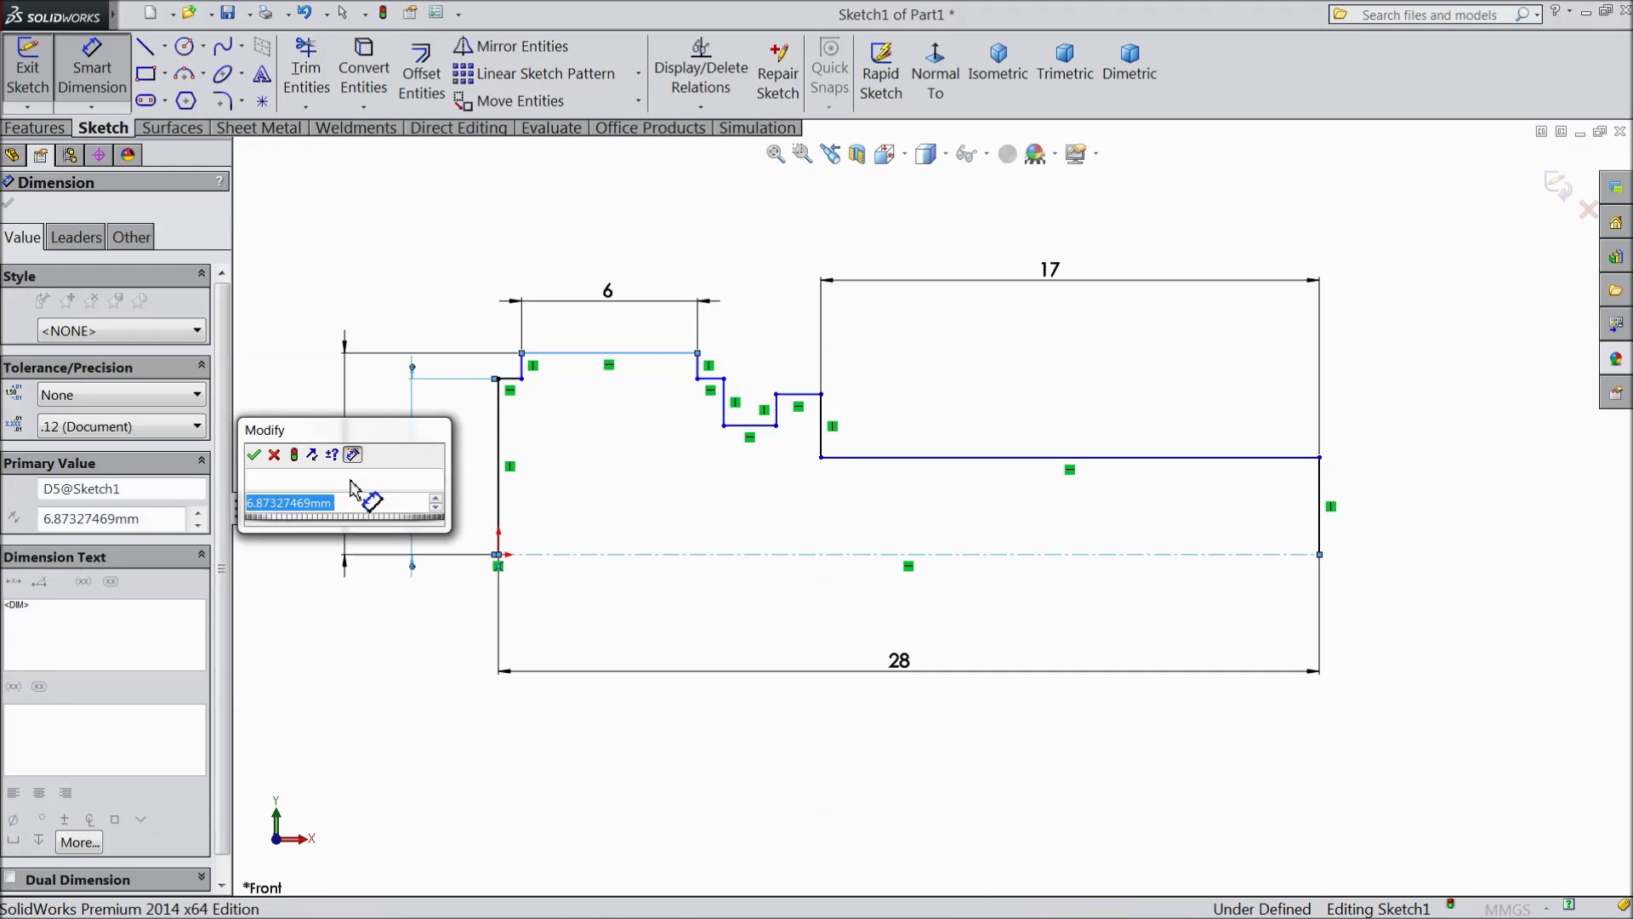
pyautogui.write('6.5')
pyautogui.click(254, 454)
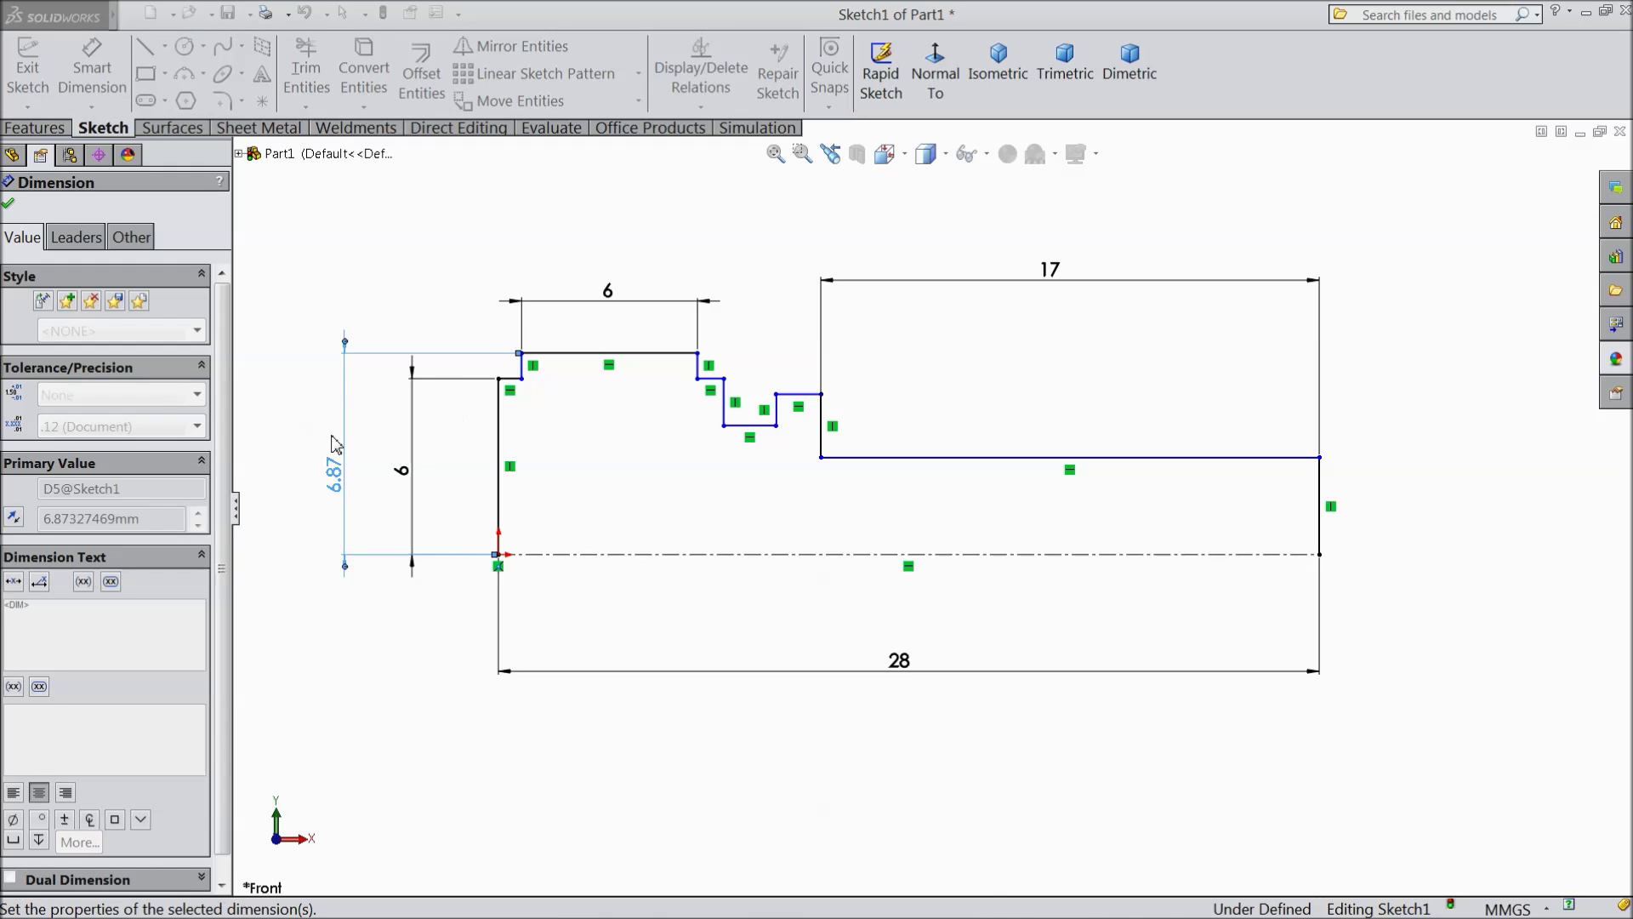
pyautogui.scroll(-2, 528, 401)
pyautogui.click(524, 384)
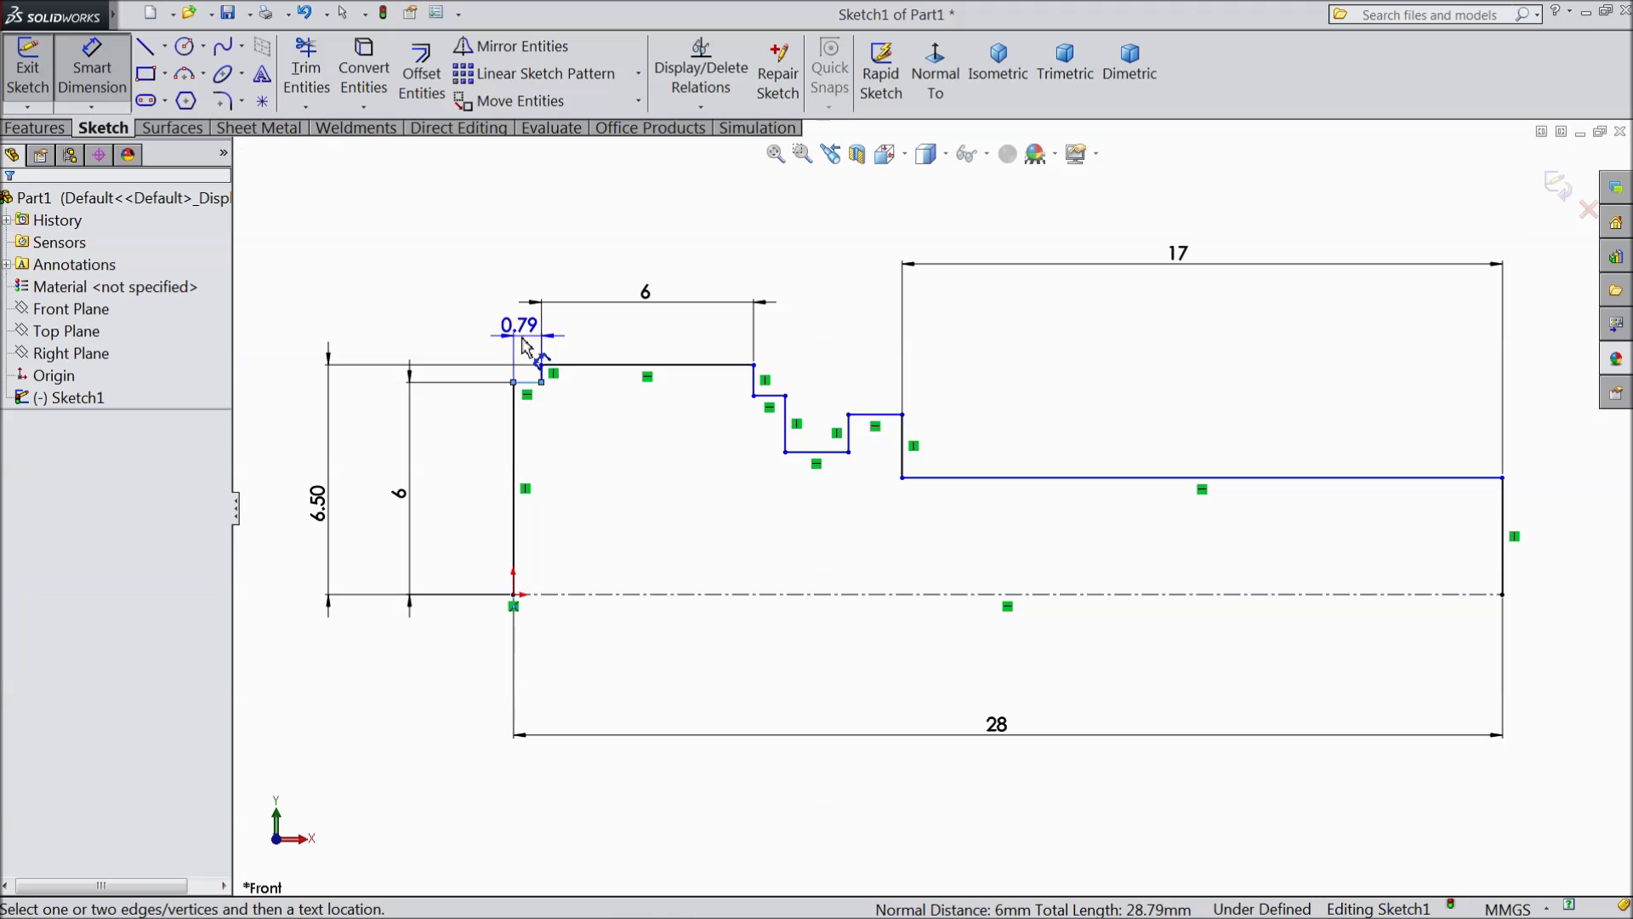
# Step: Dimension both short head step lines at 0.50 mm wide
pyautogui.click(527, 347)
pyautogui.write('0.5')
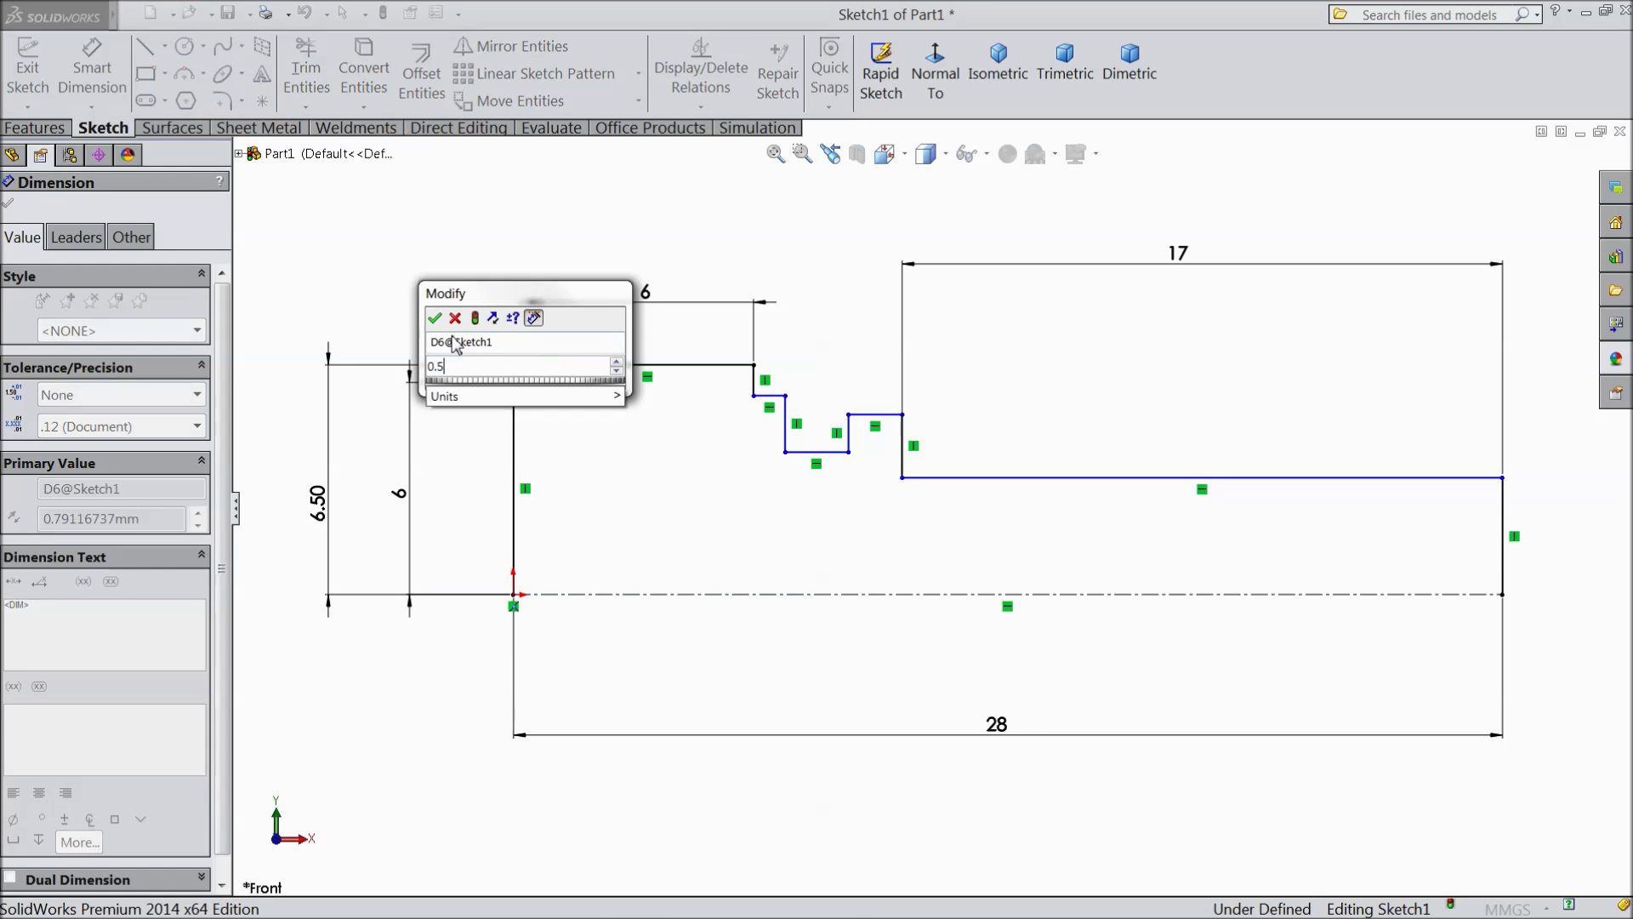
pyautogui.press('Return')
pyautogui.click(760, 397)
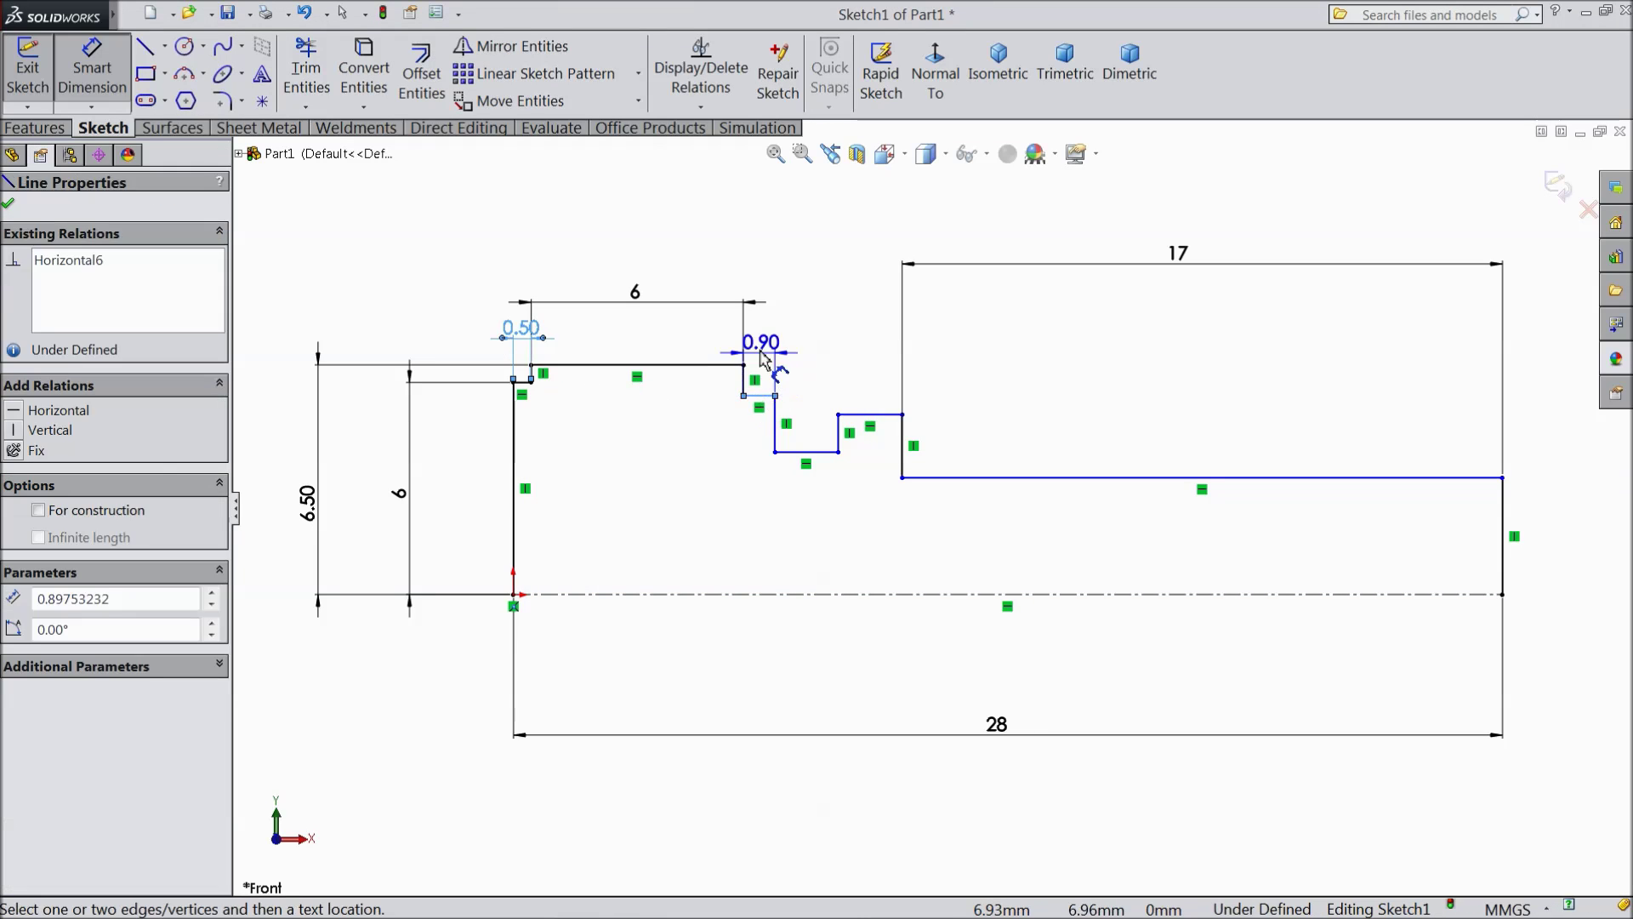
pyautogui.click(763, 359)
pyautogui.write('0.')
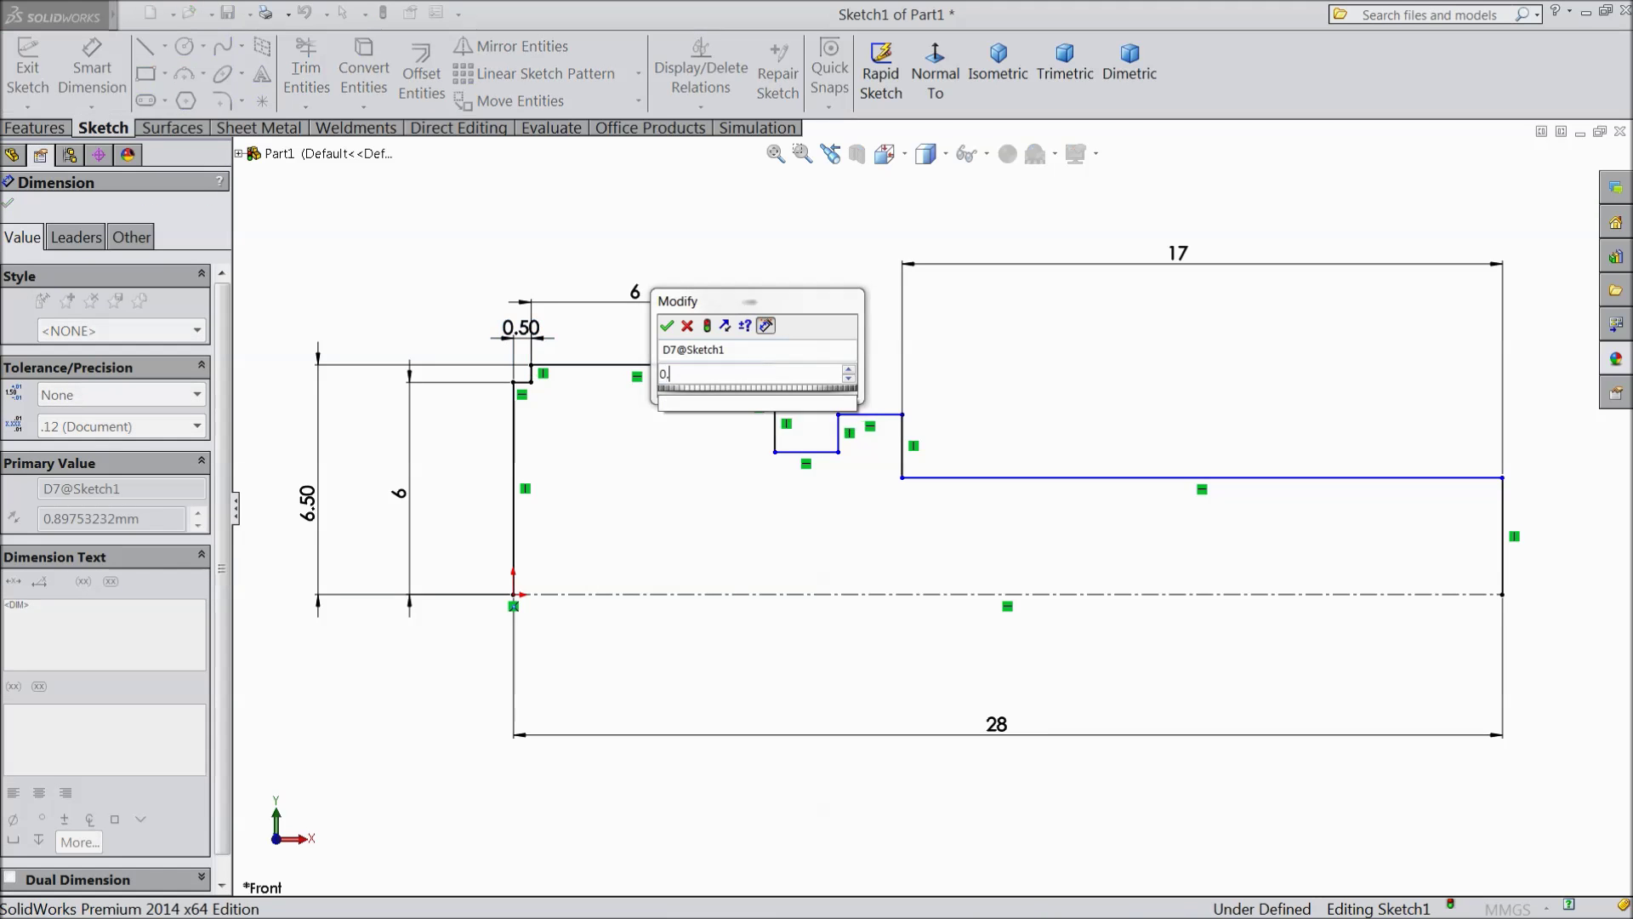
pyautogui.write('5')
pyautogui.press('Return')
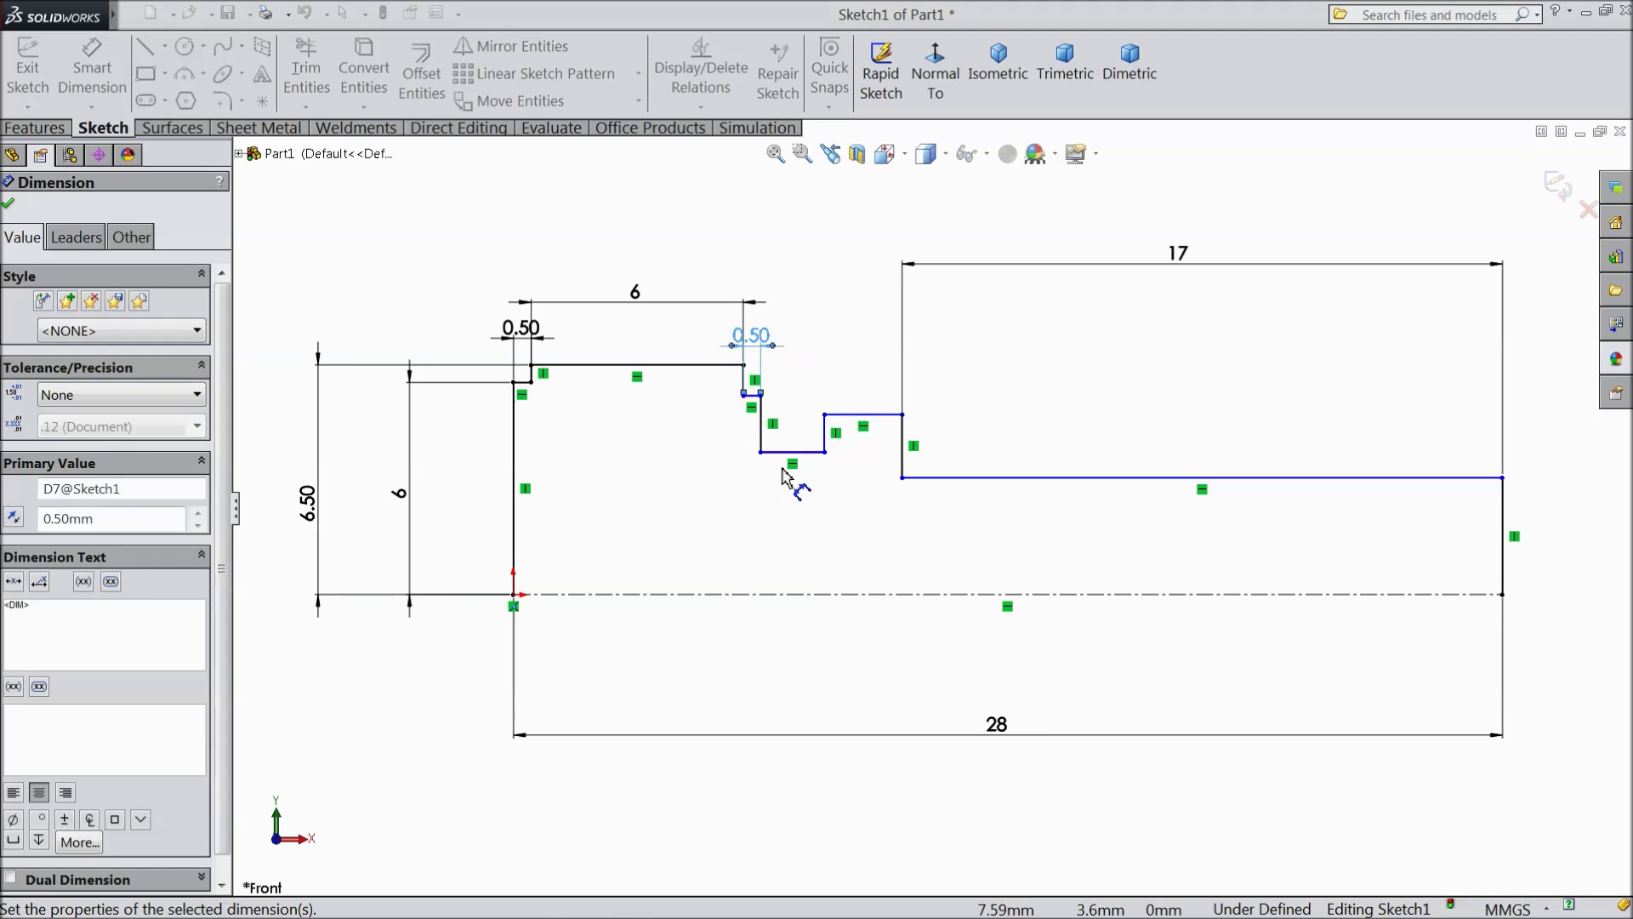
# Step: Set the collar step height to 5.50 mm and the groove bottom height to 4 mm
pyautogui.click(865, 416)
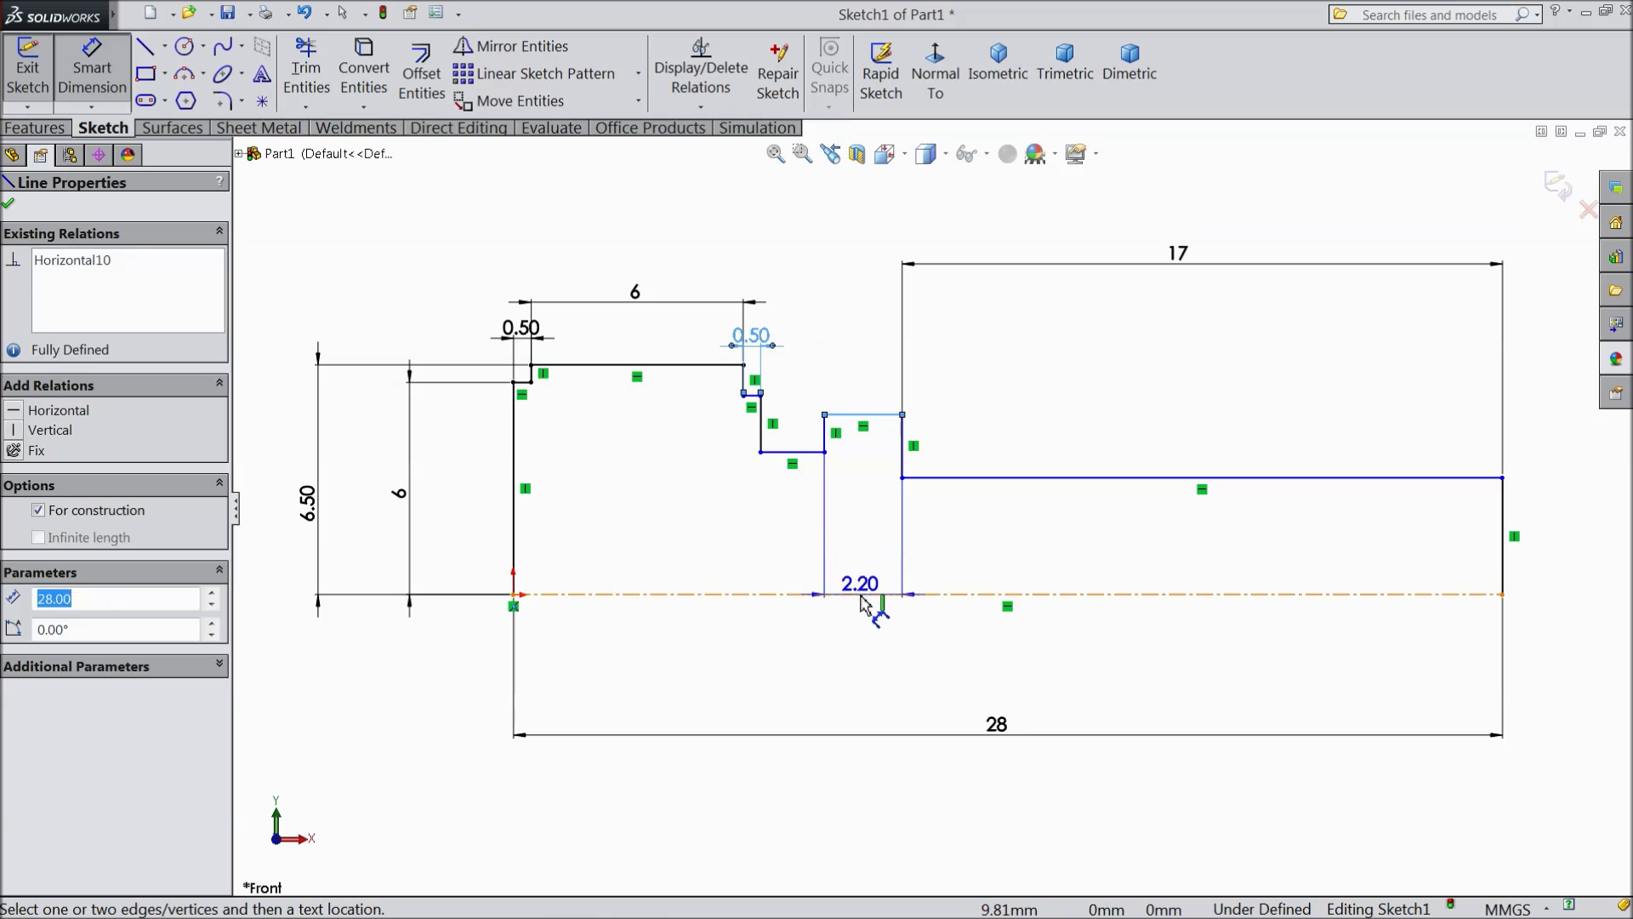
pyautogui.click(864, 536)
pyautogui.write('6')
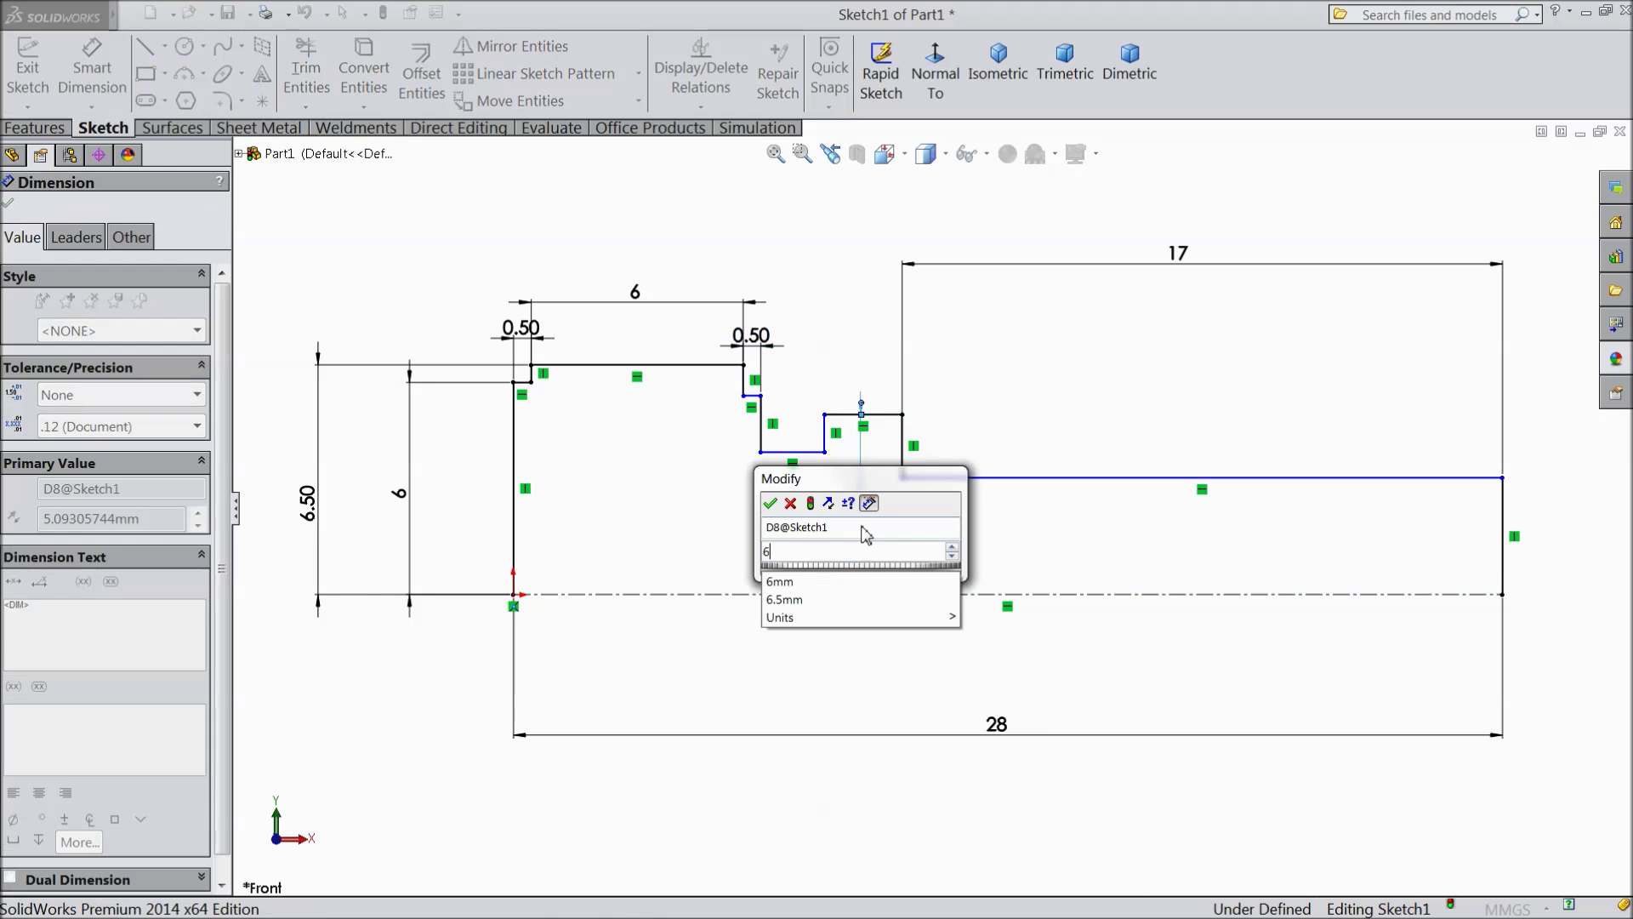
pyautogui.press('BackSpace')
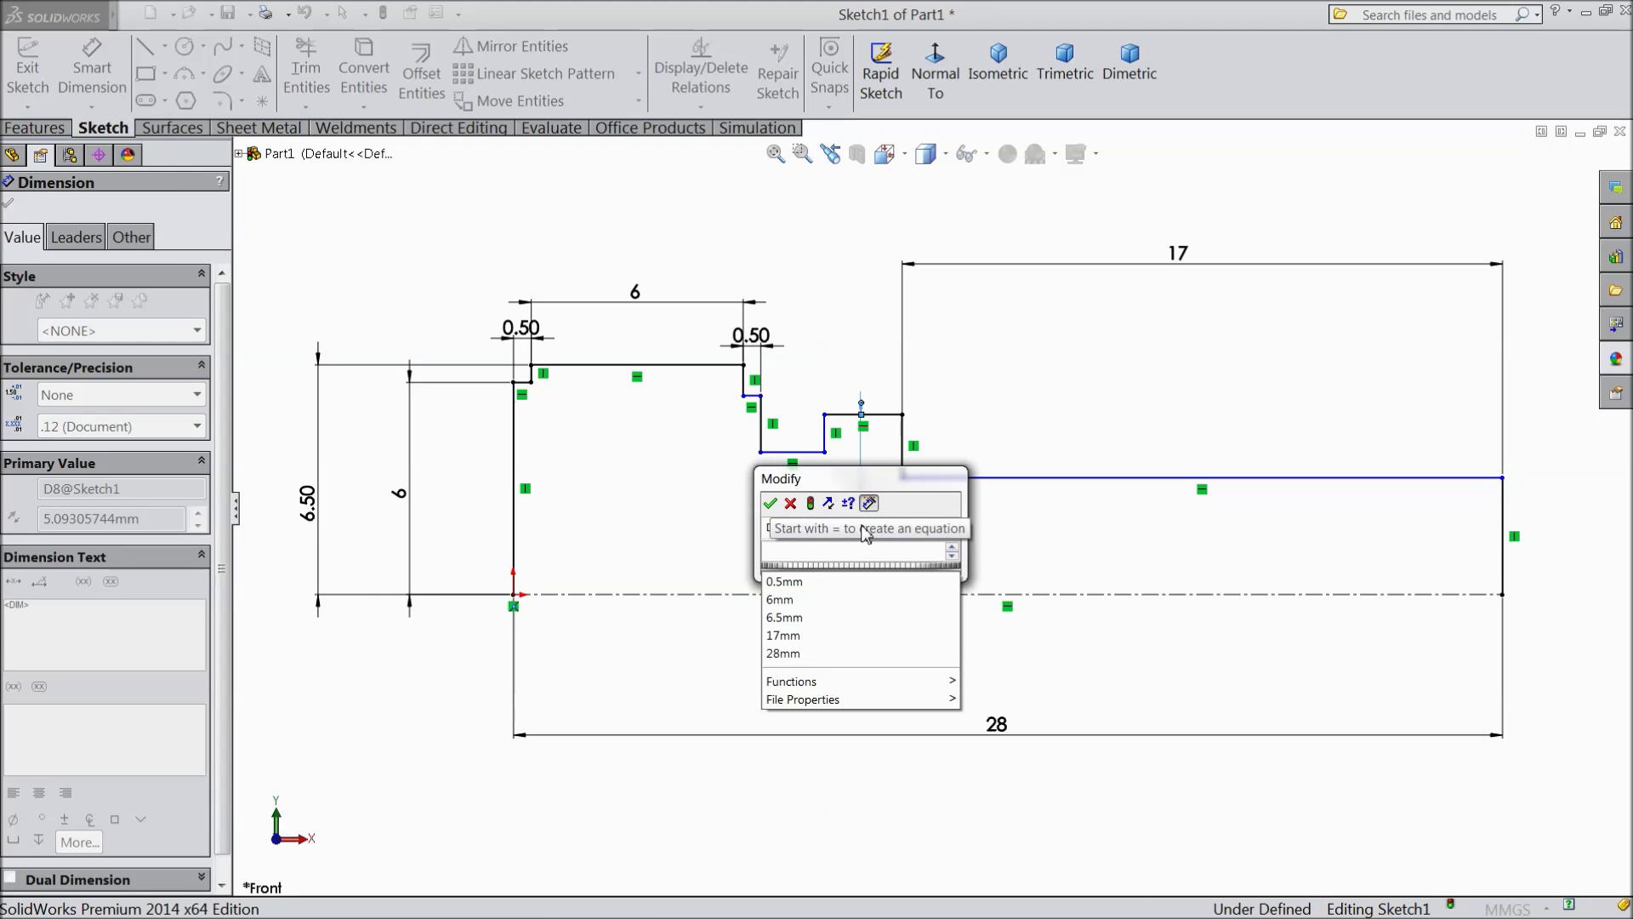
pyautogui.write('5.5')
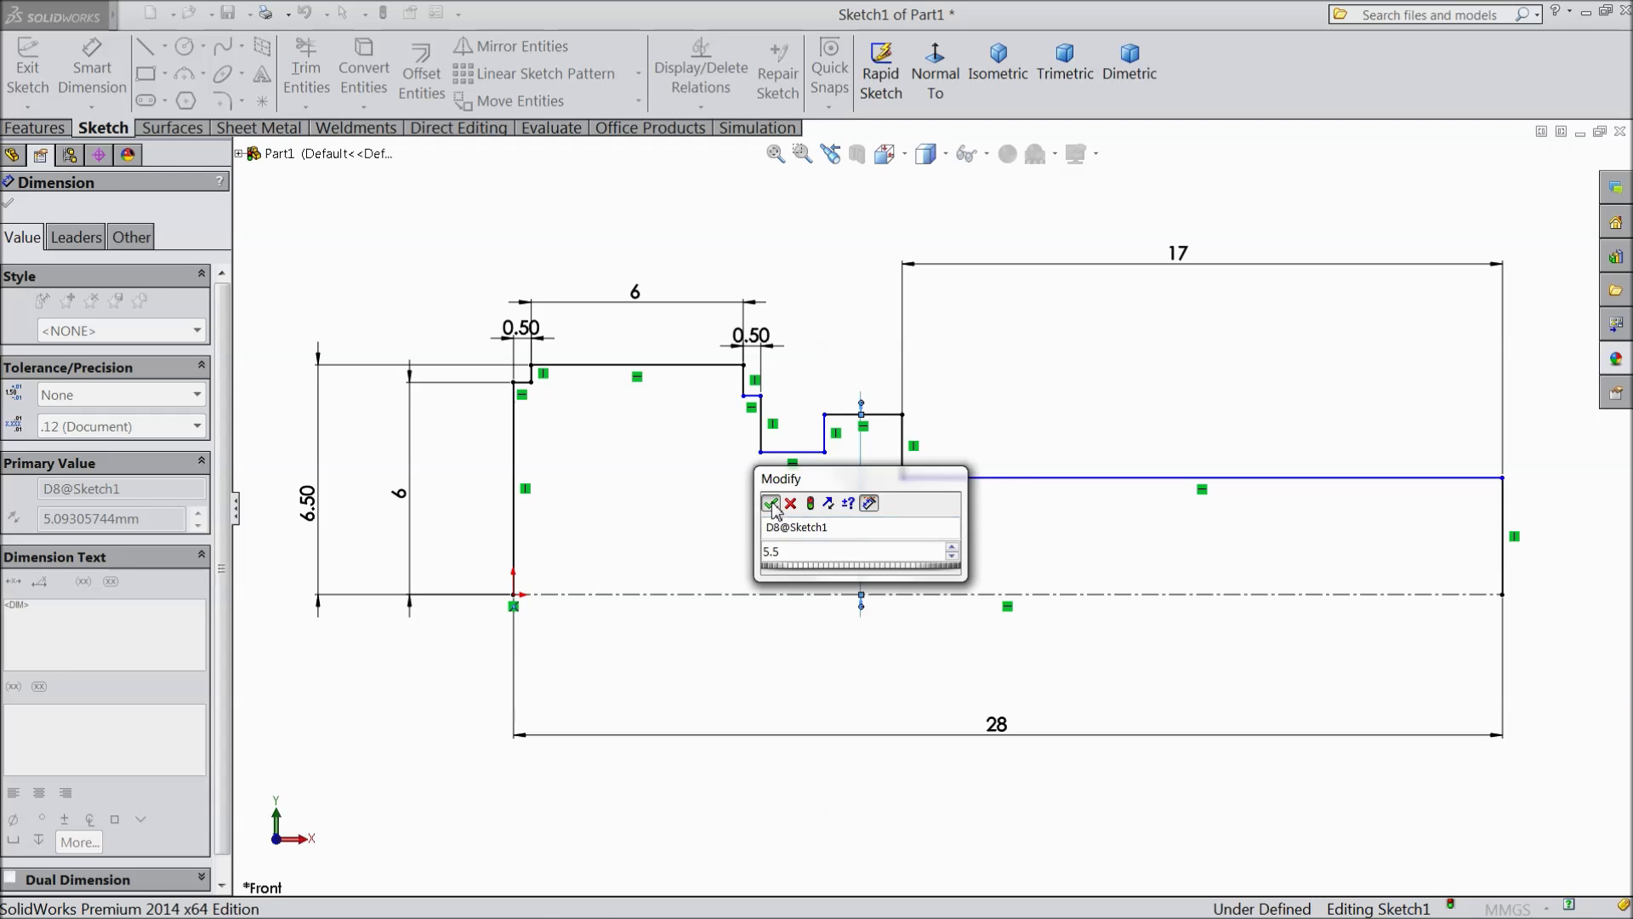
pyautogui.click(770, 503)
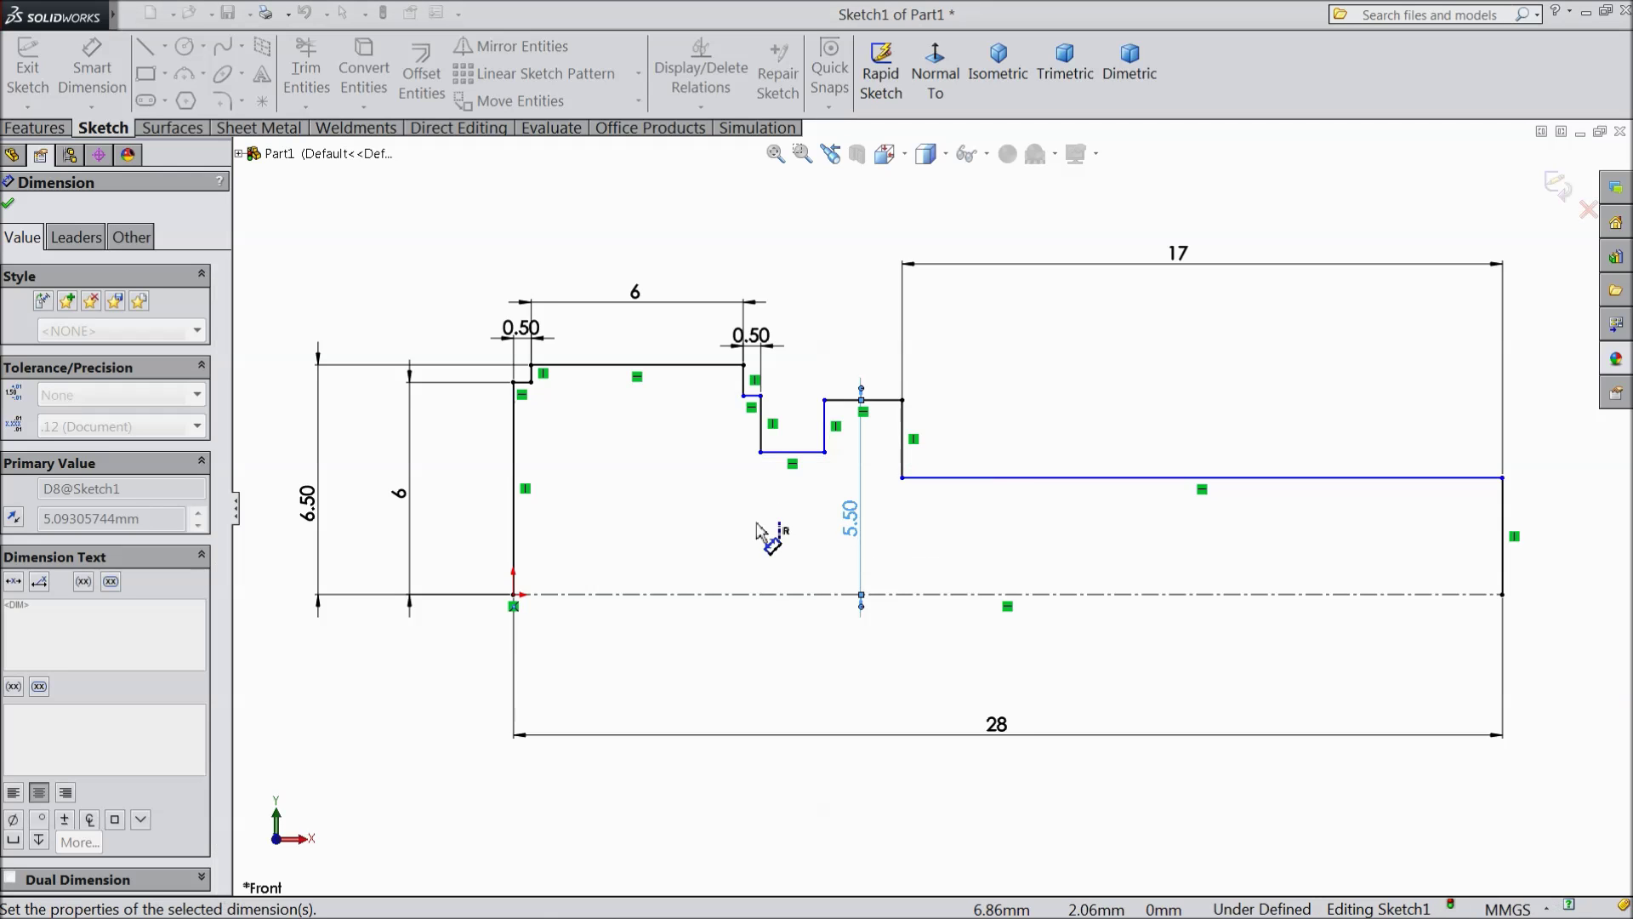
pyautogui.click(782, 464)
pyautogui.click(804, 532)
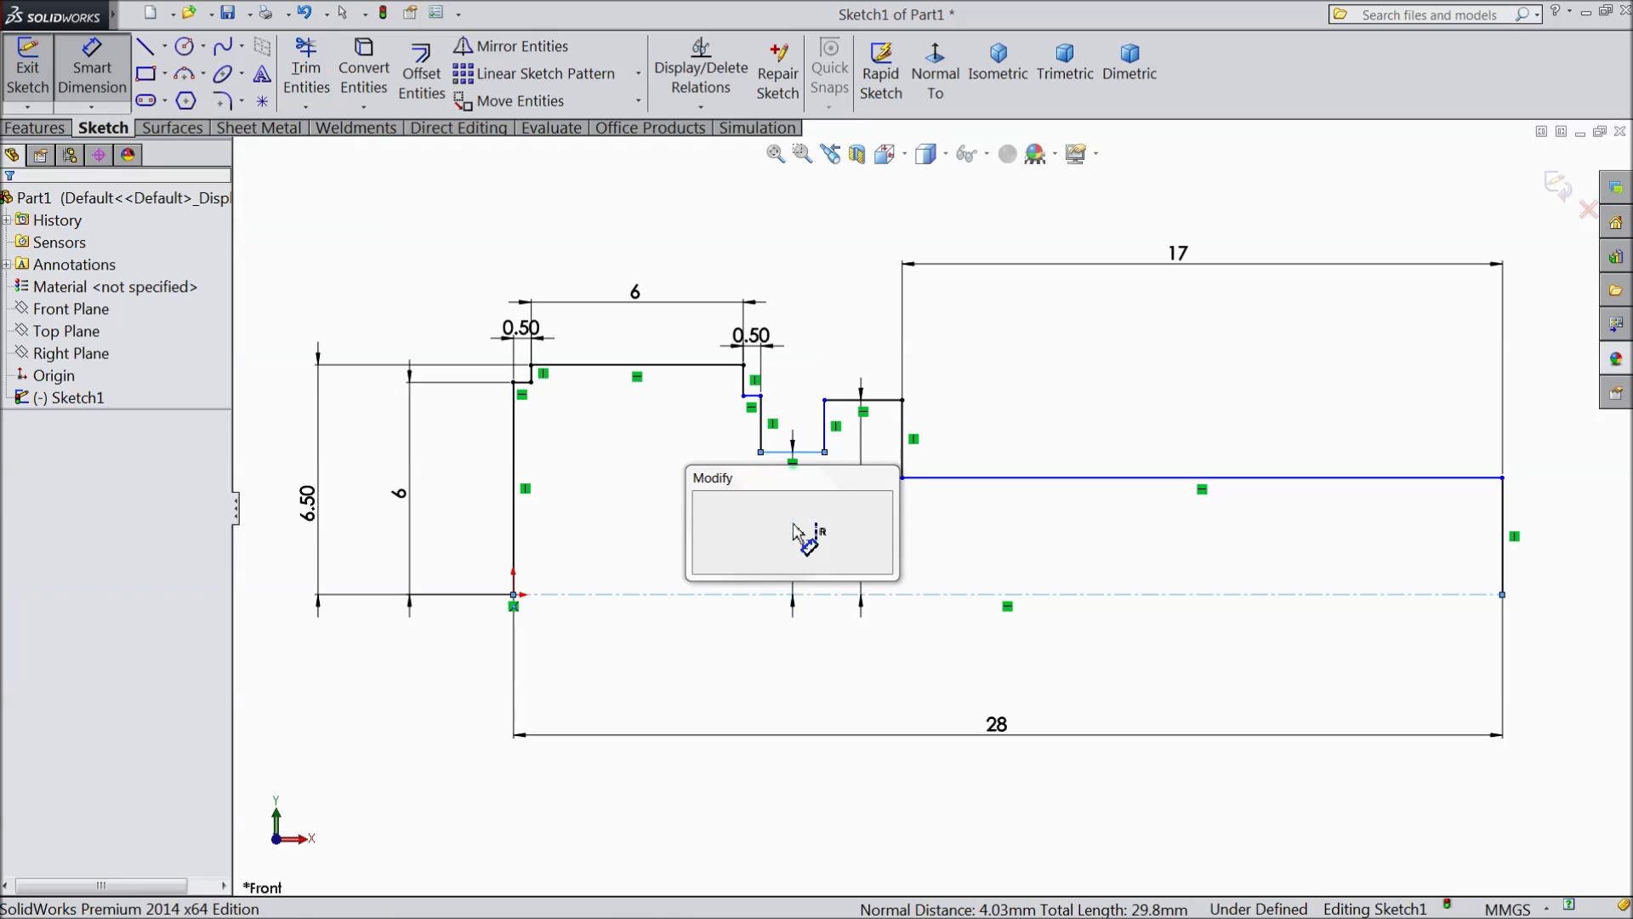
pyautogui.write('4')
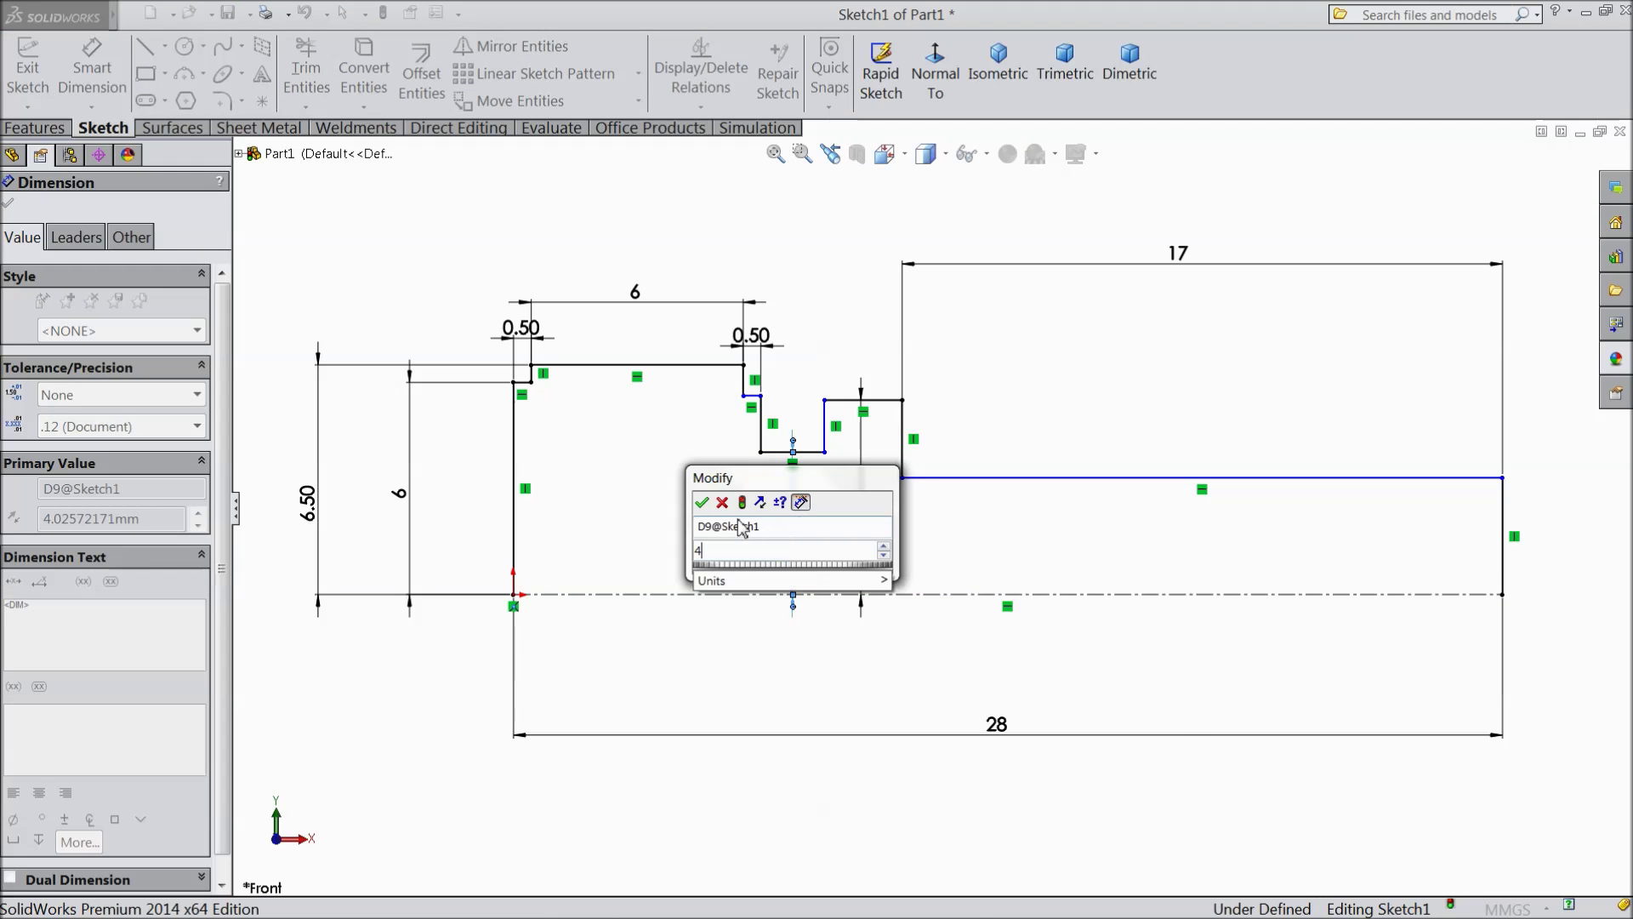
pyautogui.click(701, 504)
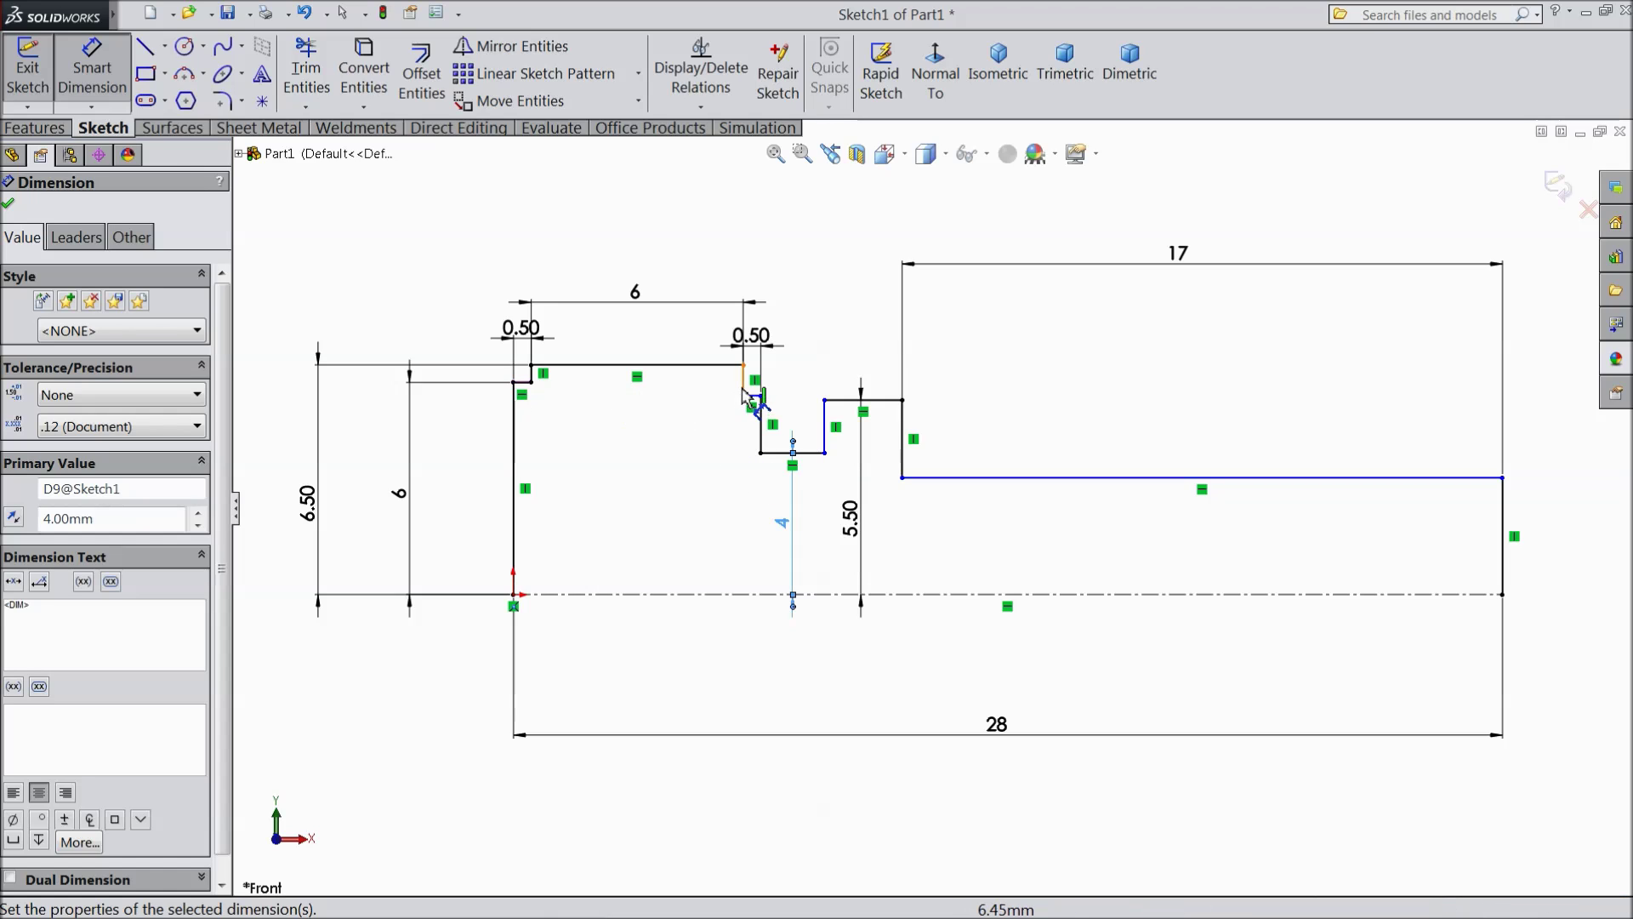
pyautogui.click(8, 204)
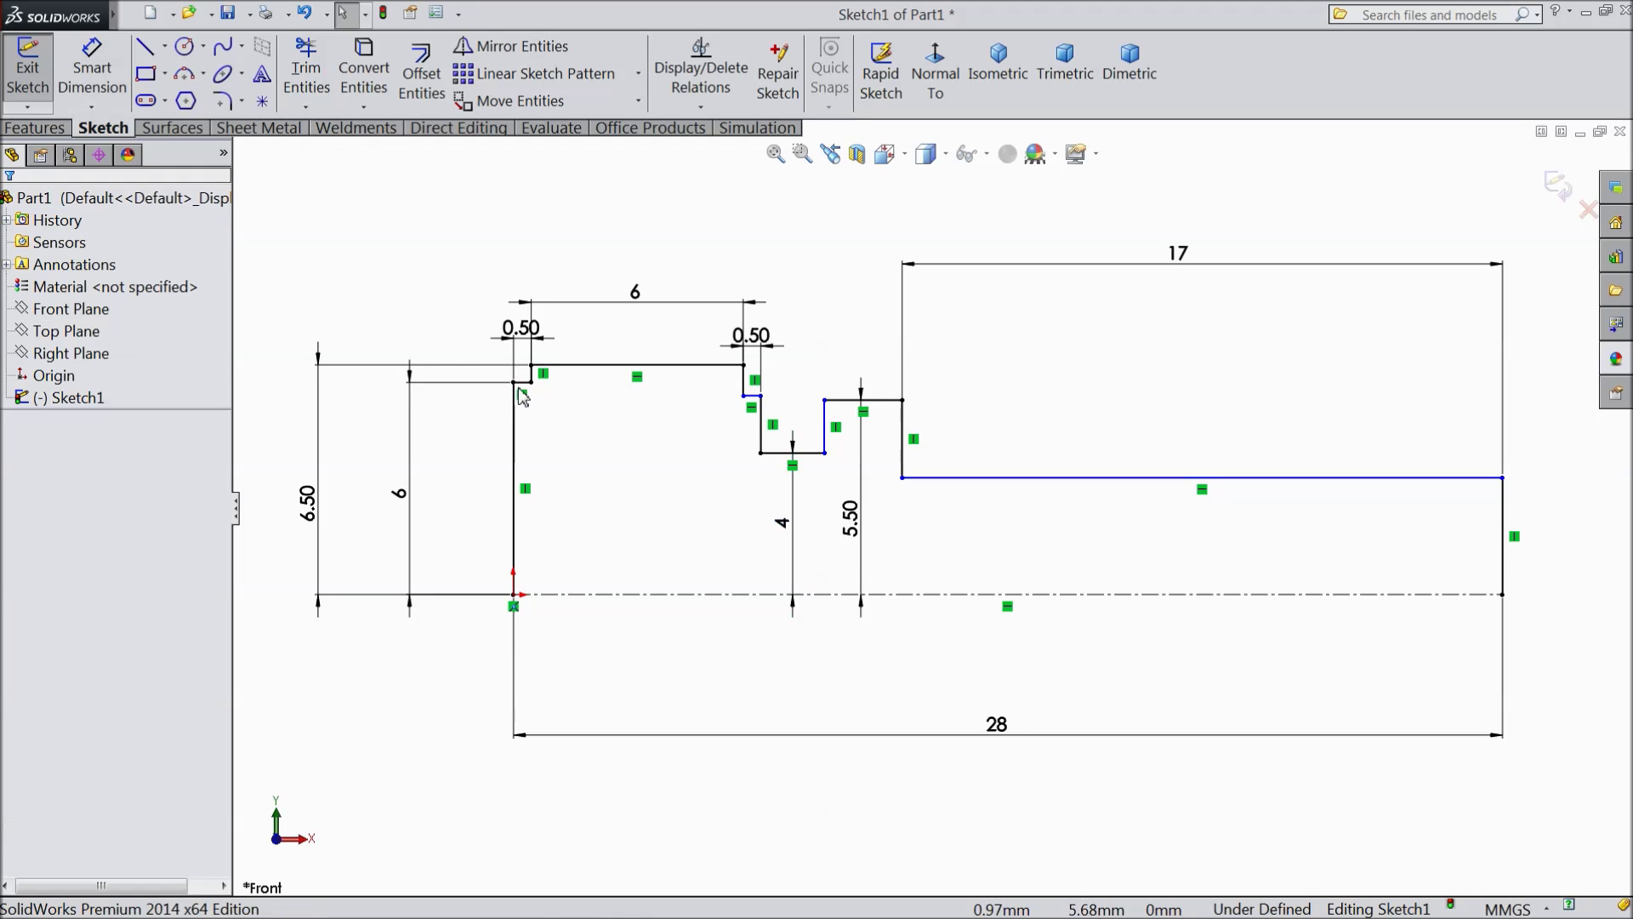
# Step: Apply an Equal relation to the two short vertical head step lines
pyautogui.click(744, 387)
pyautogui.scroll(-3, 744, 387)
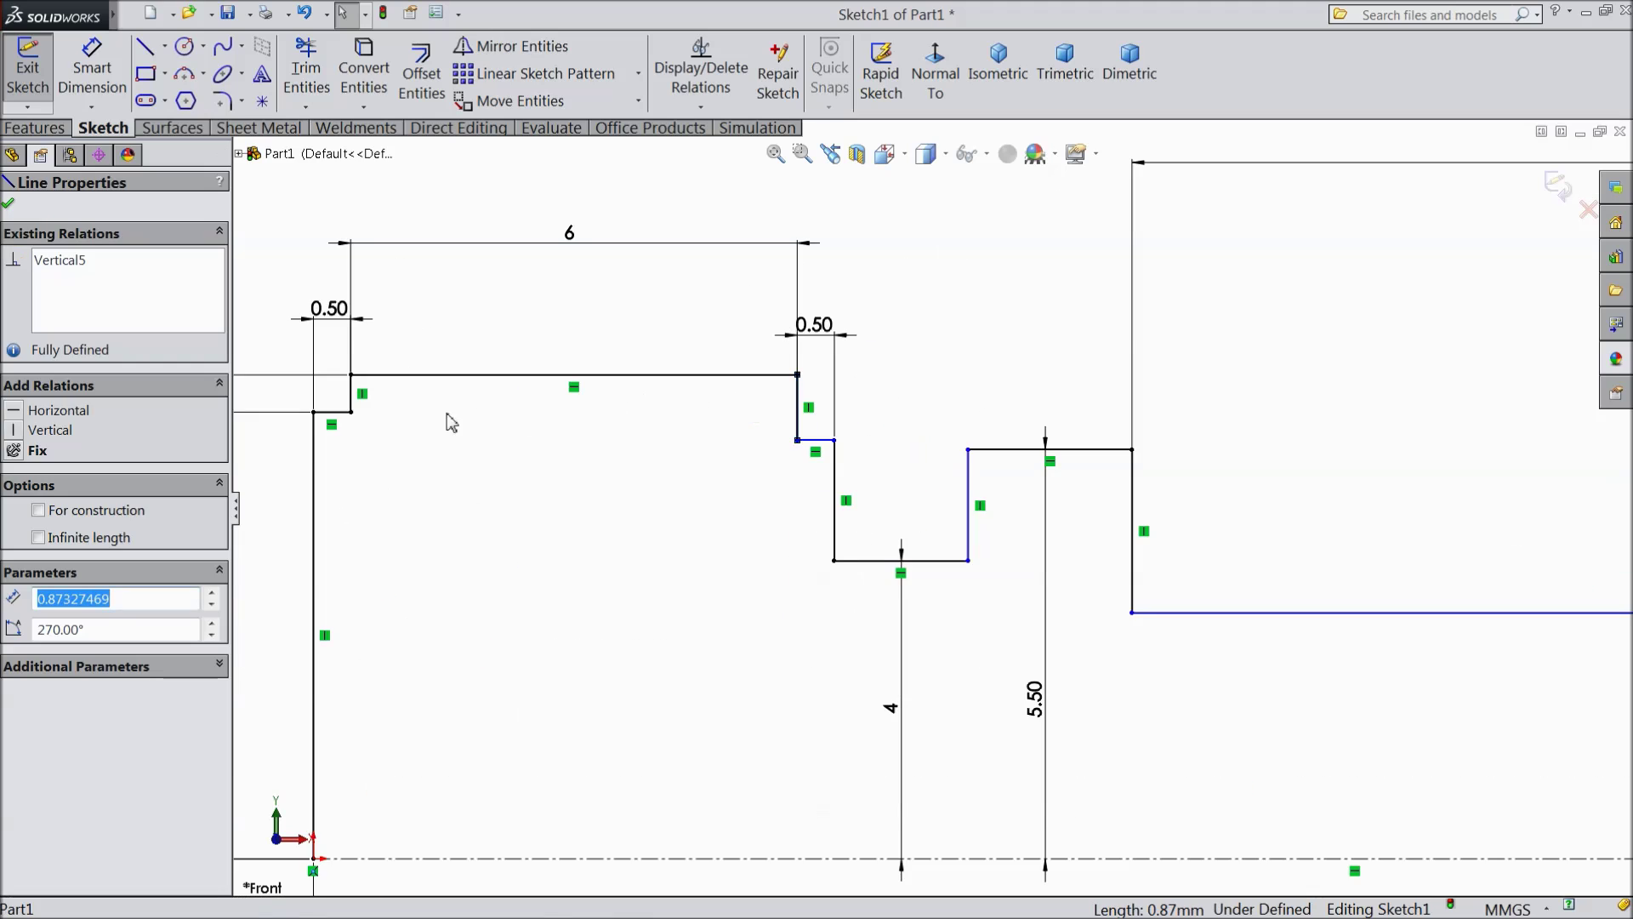
pyautogui.keyDown('ctrl'); pyautogui.click(797, 409); pyautogui.keyUp('ctrl')
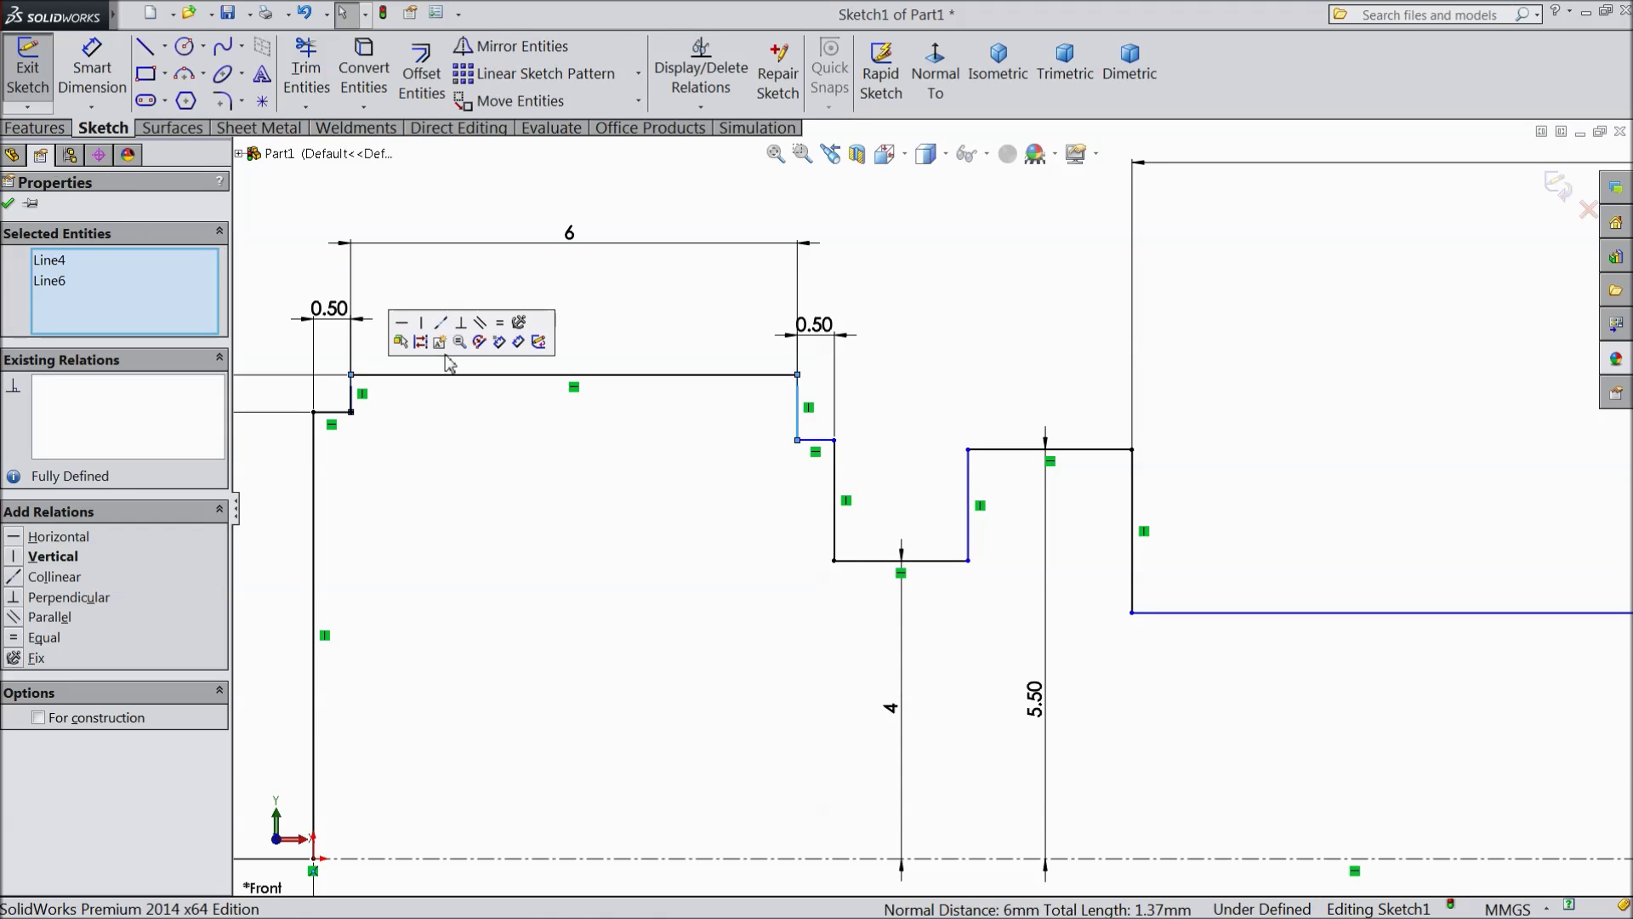
pyautogui.click(504, 332)
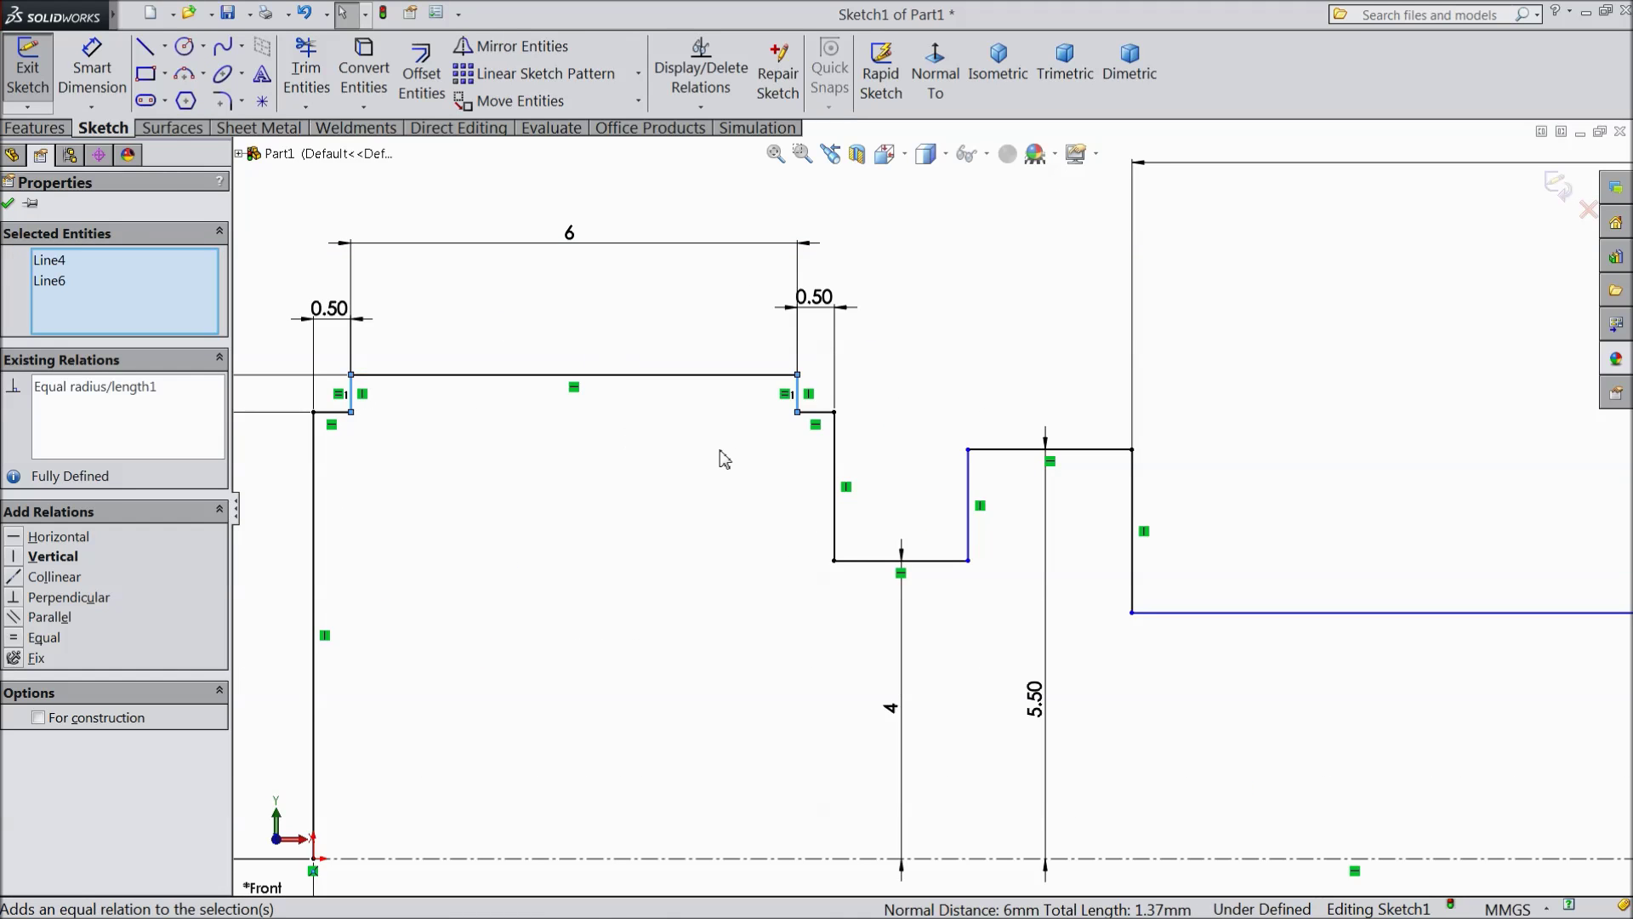
pyautogui.scroll(4, 722, 456)
pyautogui.scroll(1, 978, 578)
pyautogui.scroll(-1, 1196, 613)
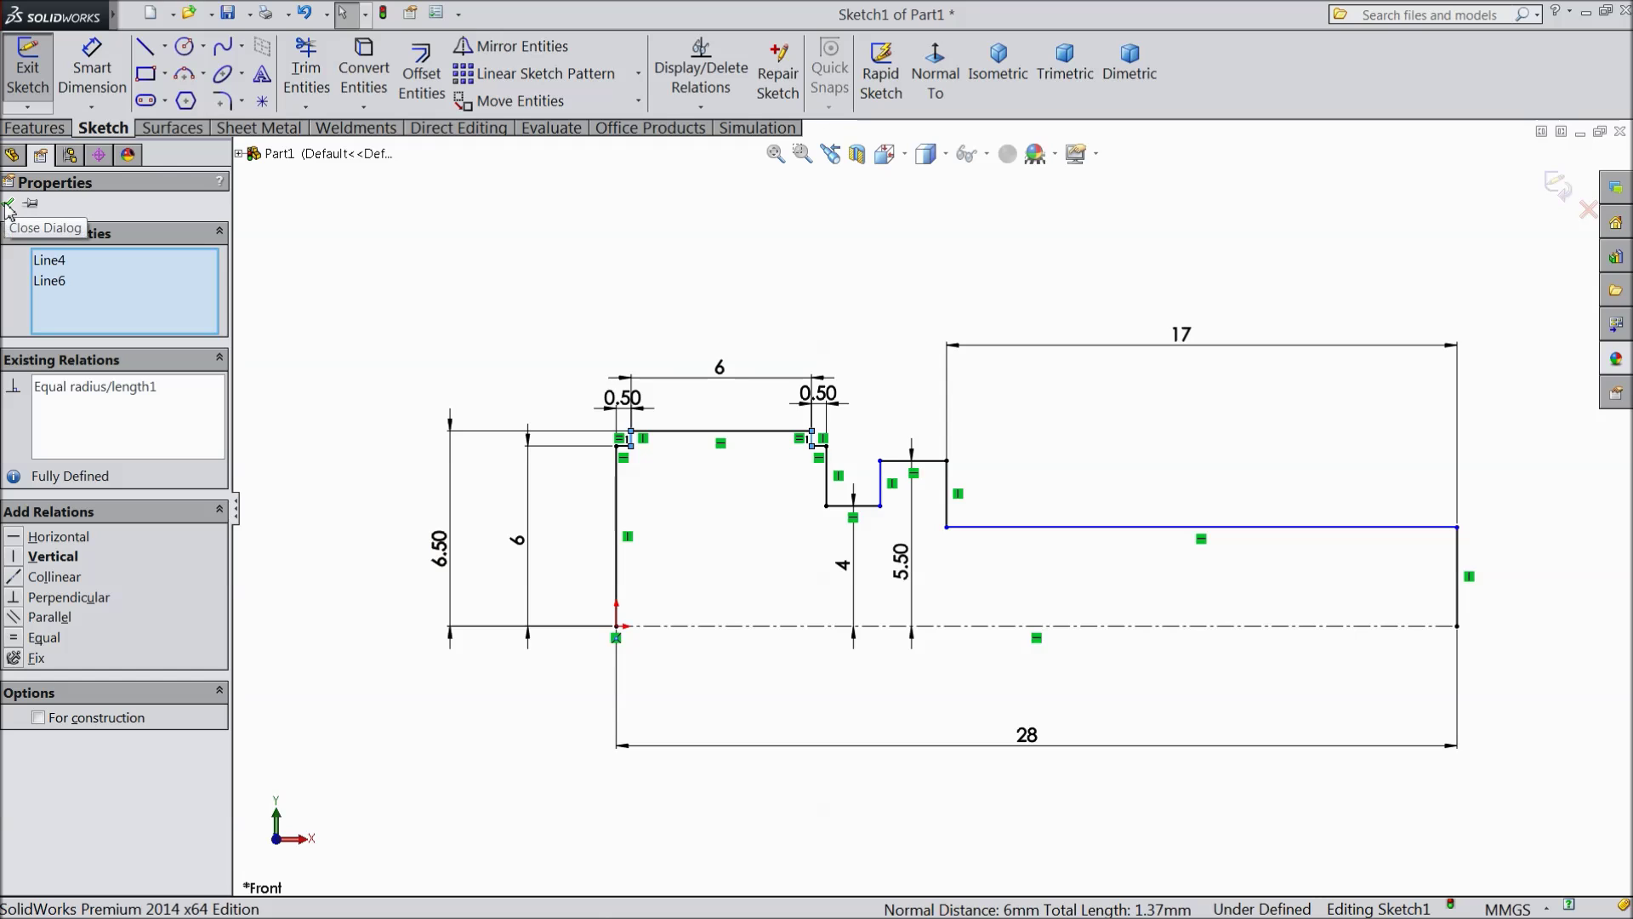
# Step: Dimension the shank's right end line at 3 mm tall
pyautogui.click(92, 68)
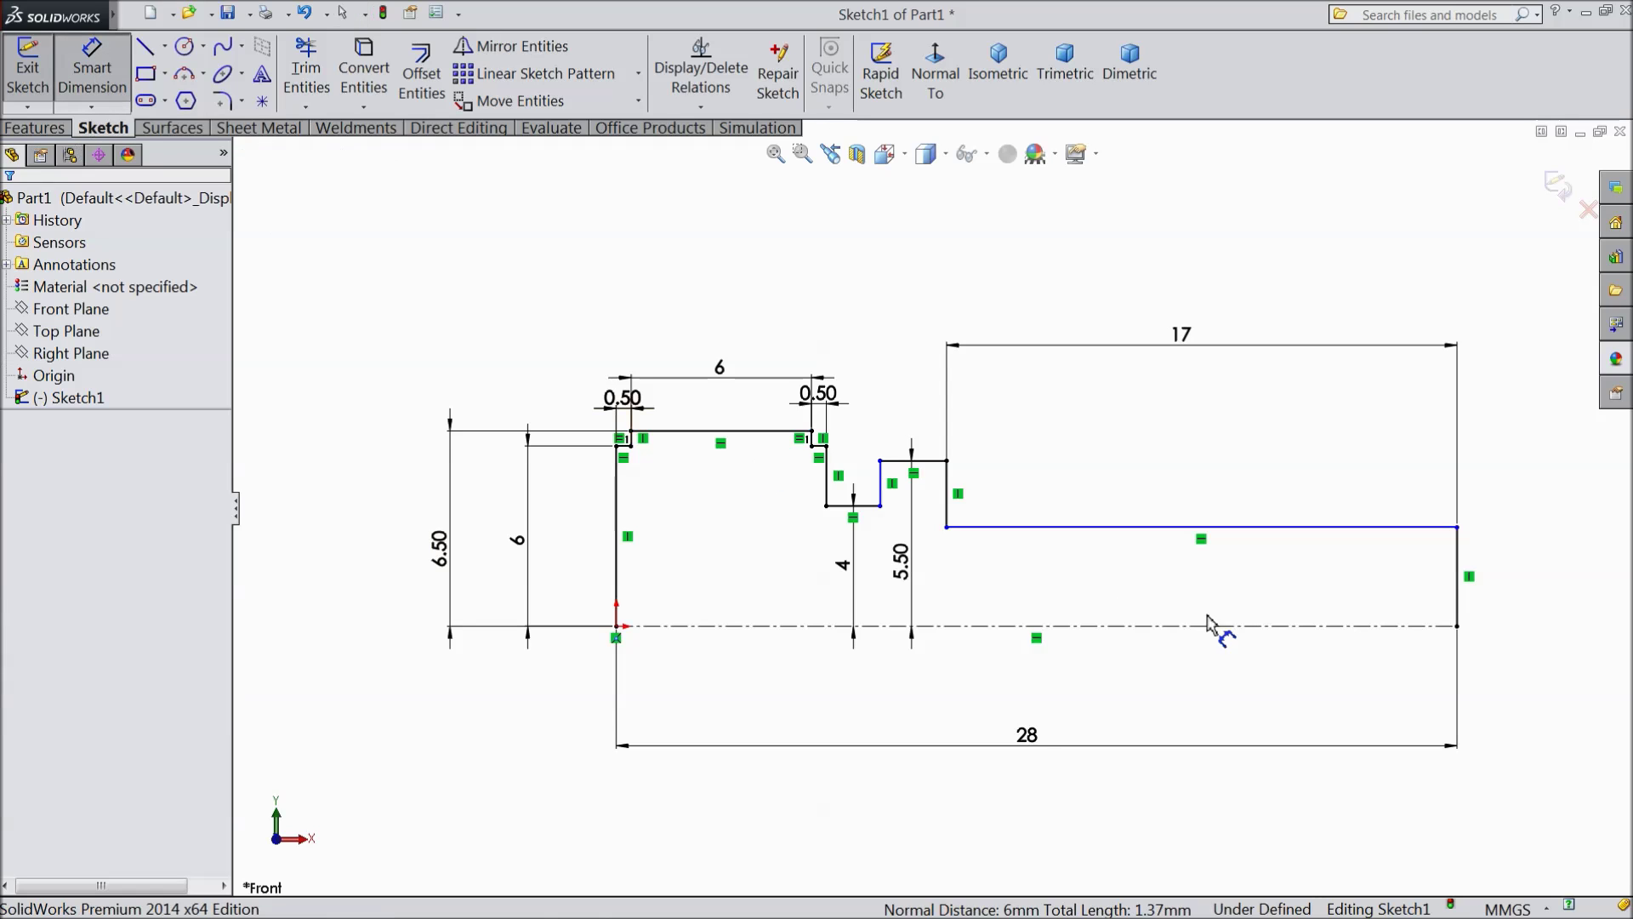
pyautogui.click(1456, 587)
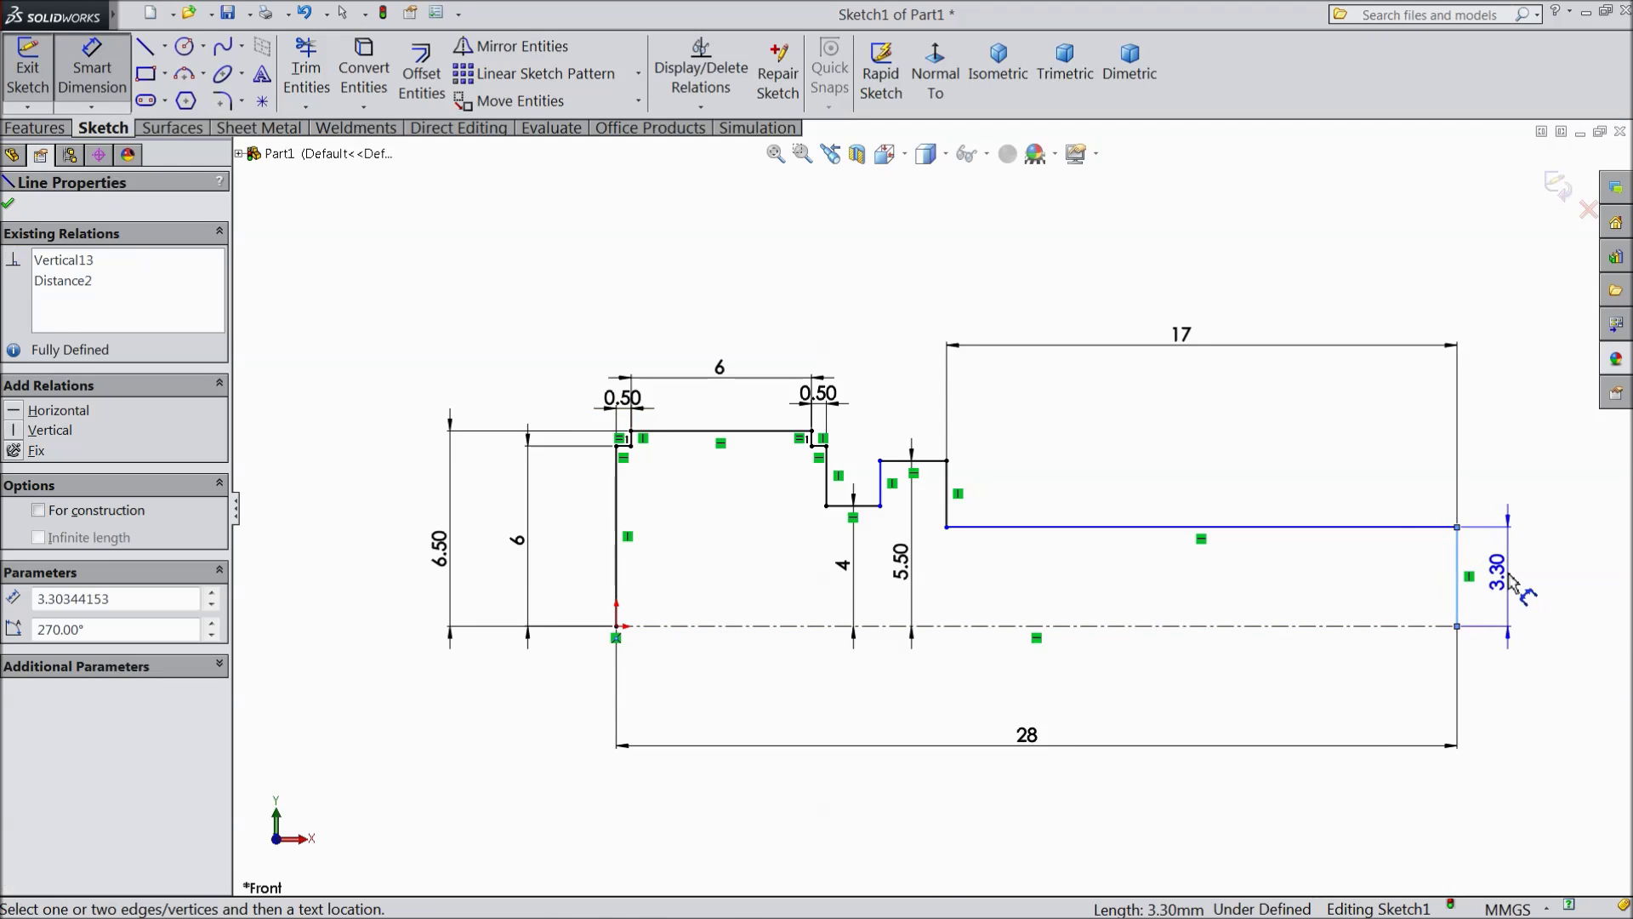
pyautogui.click(1507, 585)
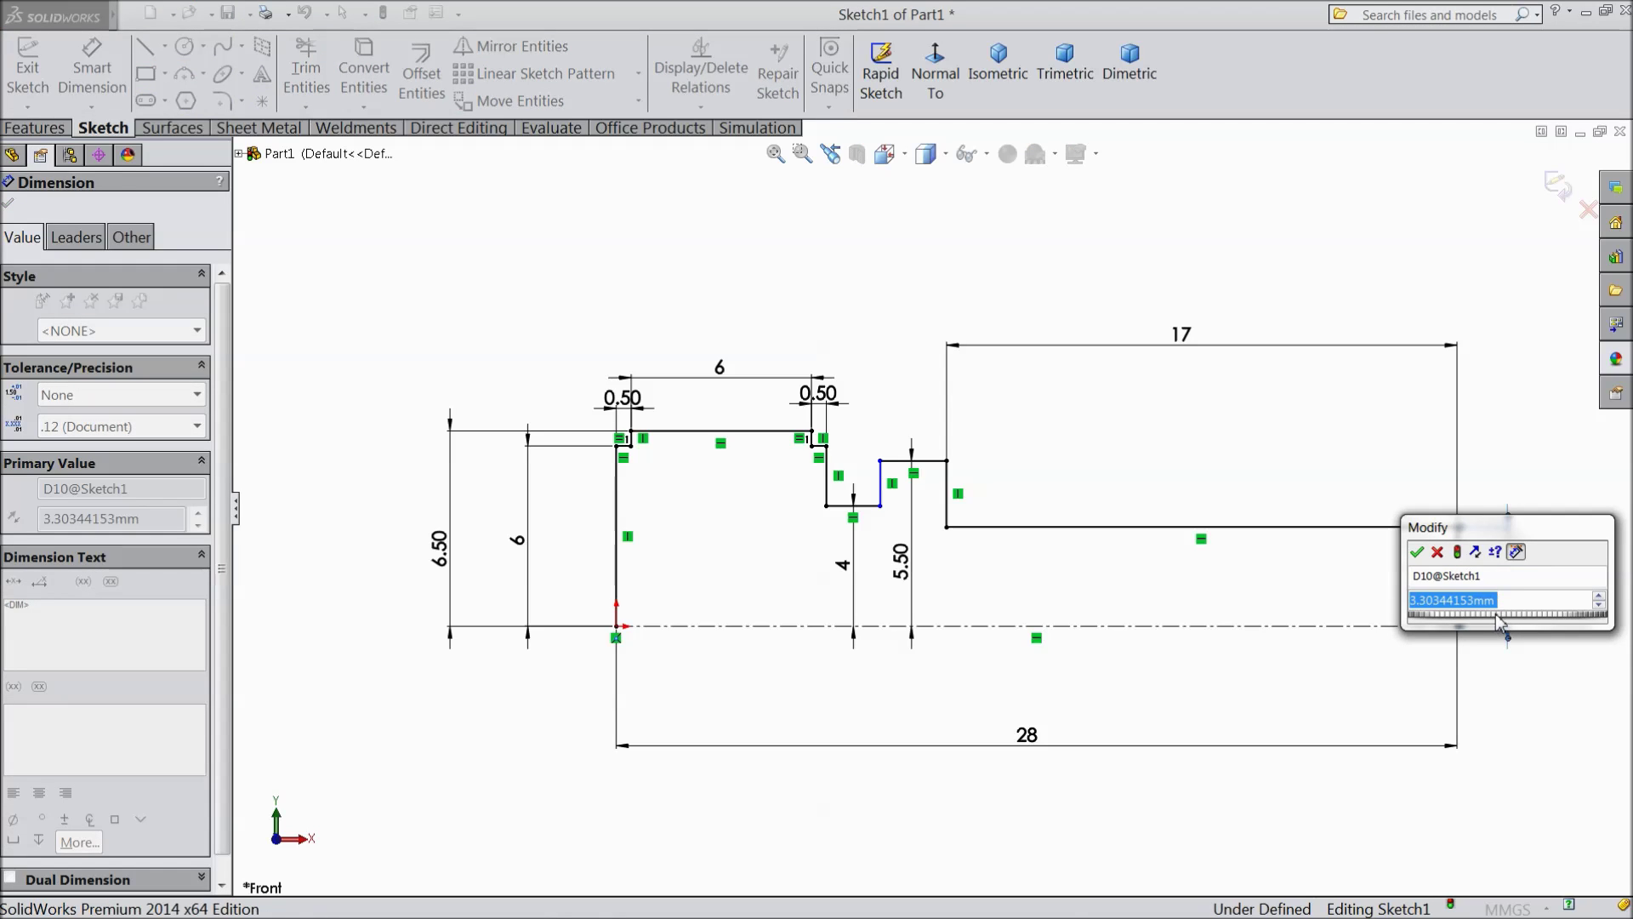
pyautogui.write('3')
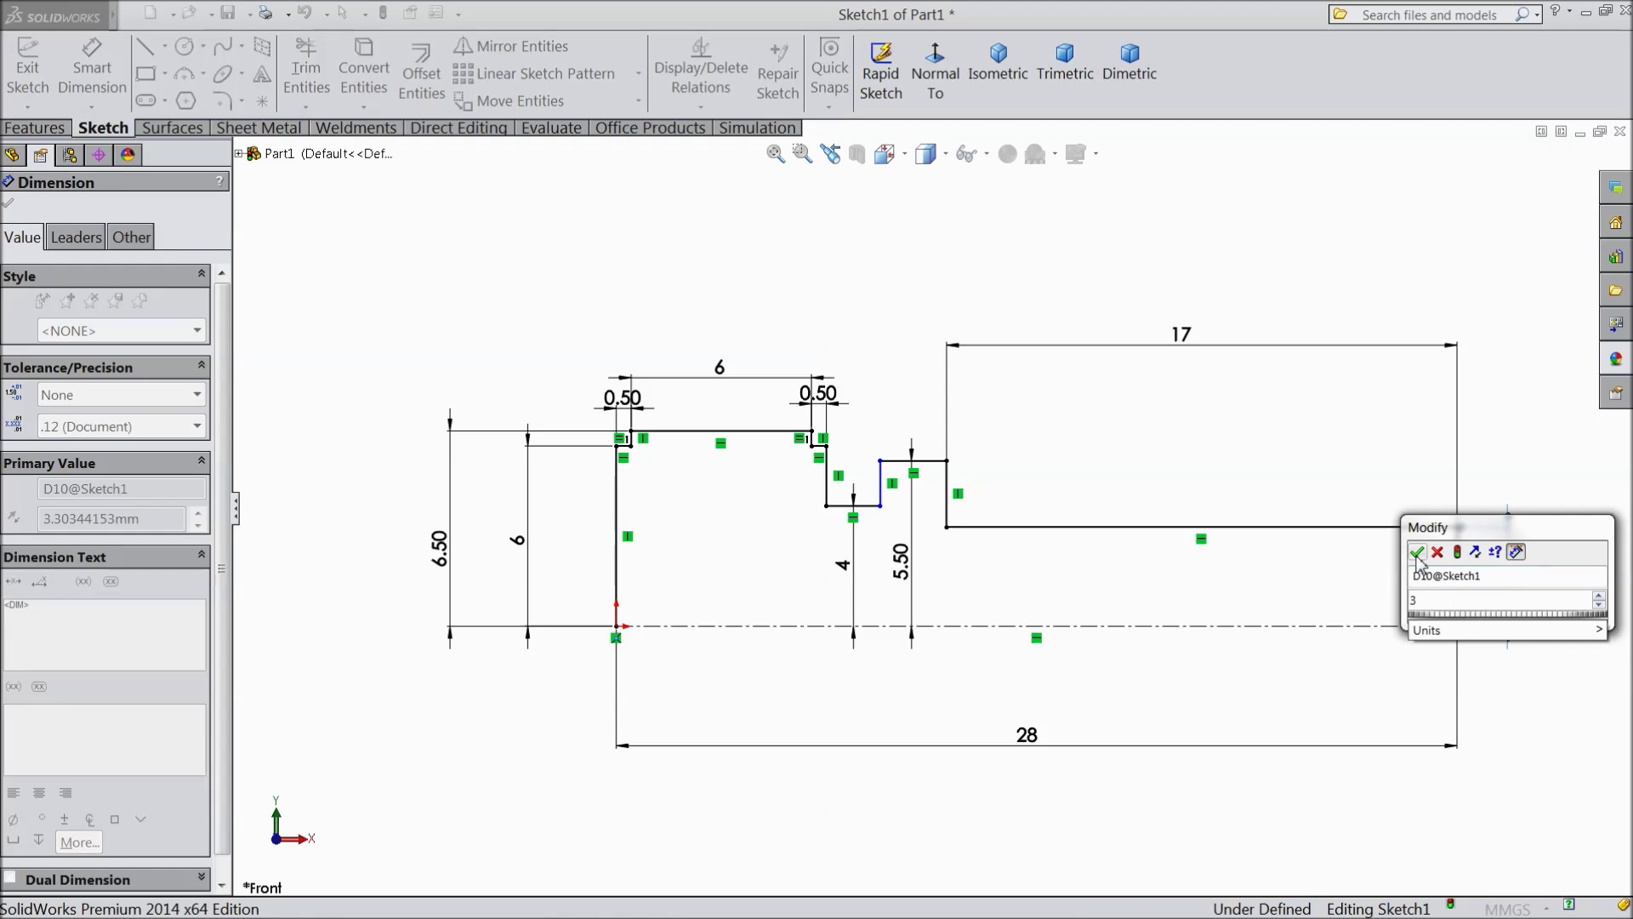
pyautogui.click(1418, 554)
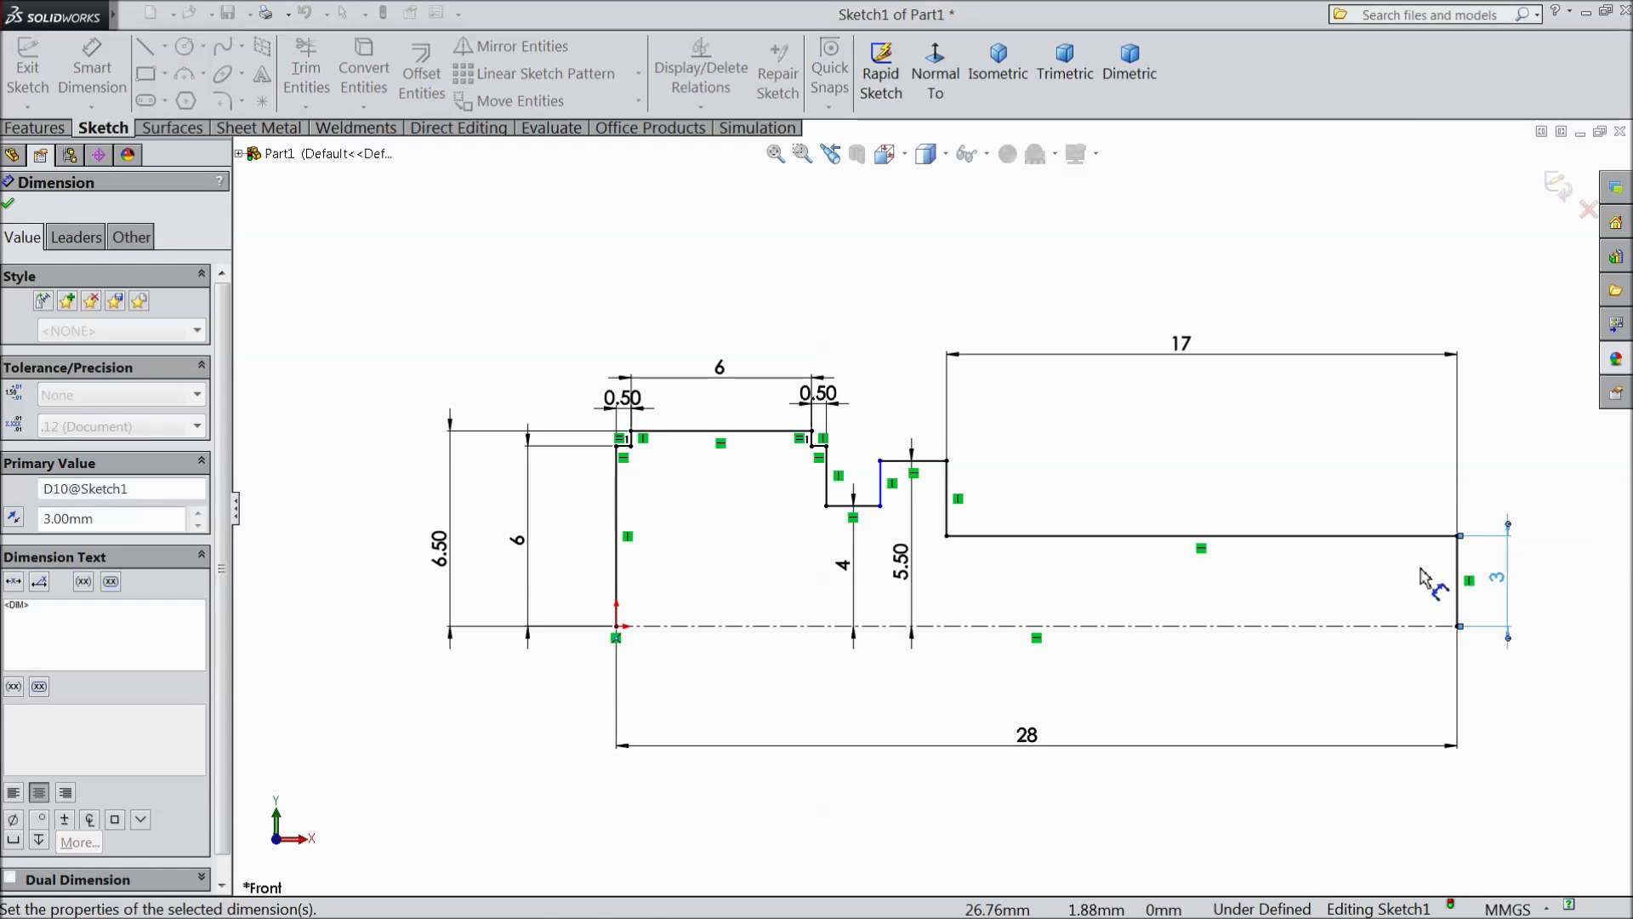
pyautogui.click(18, 207)
pyautogui.click(35, 129)
pyautogui.click(111, 75)
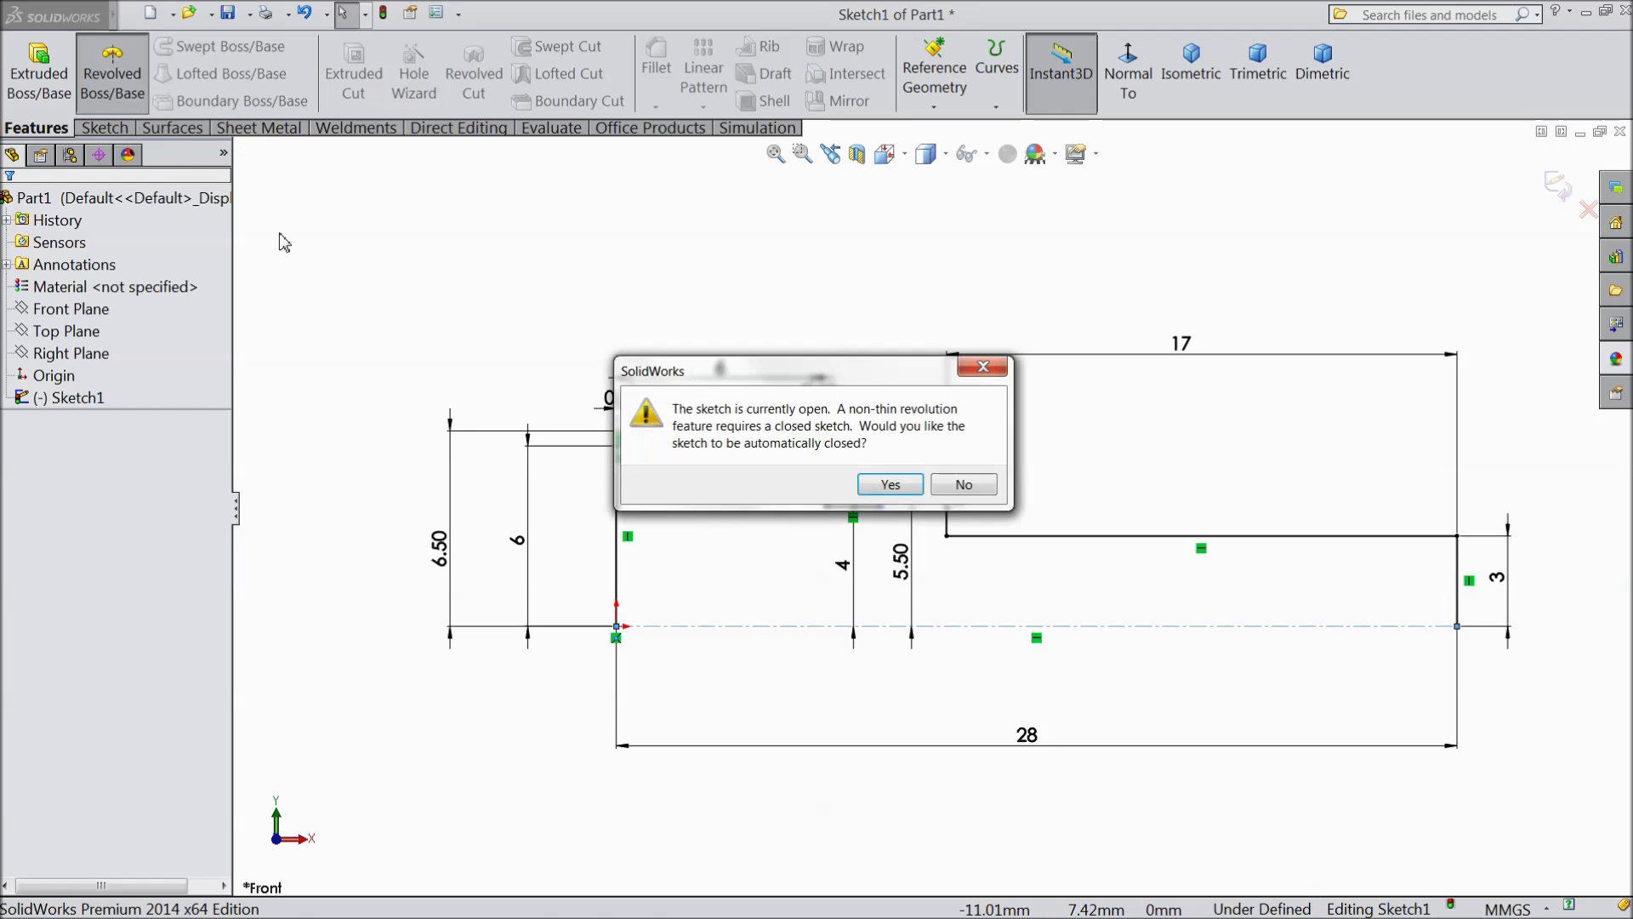
pyautogui.click(890, 484)
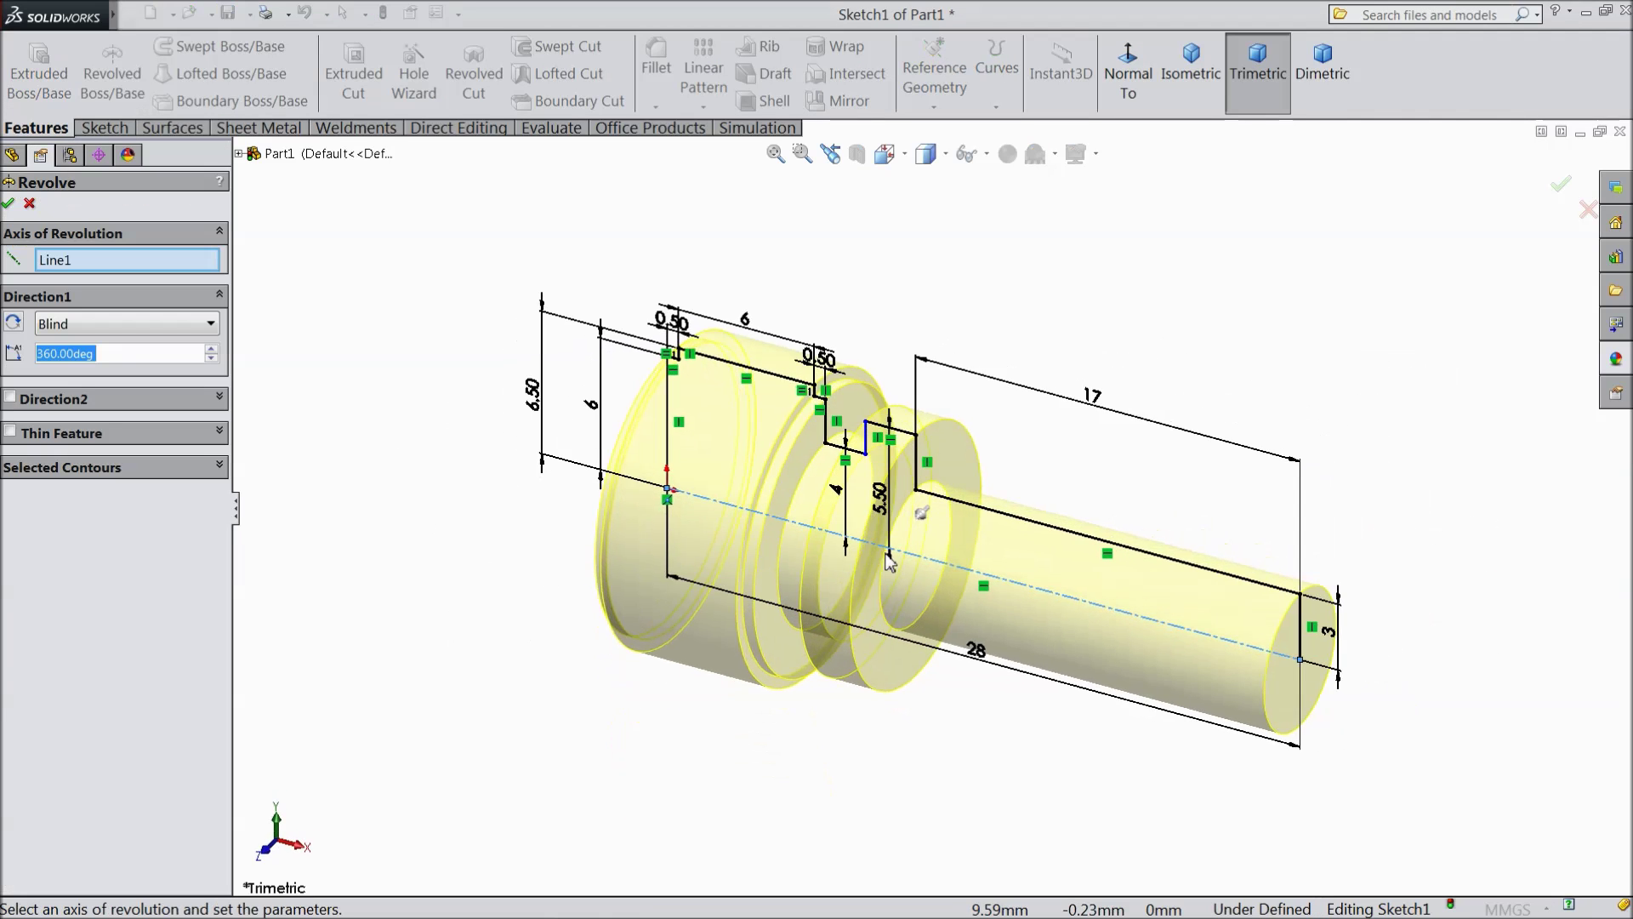
pyautogui.click(7, 205)
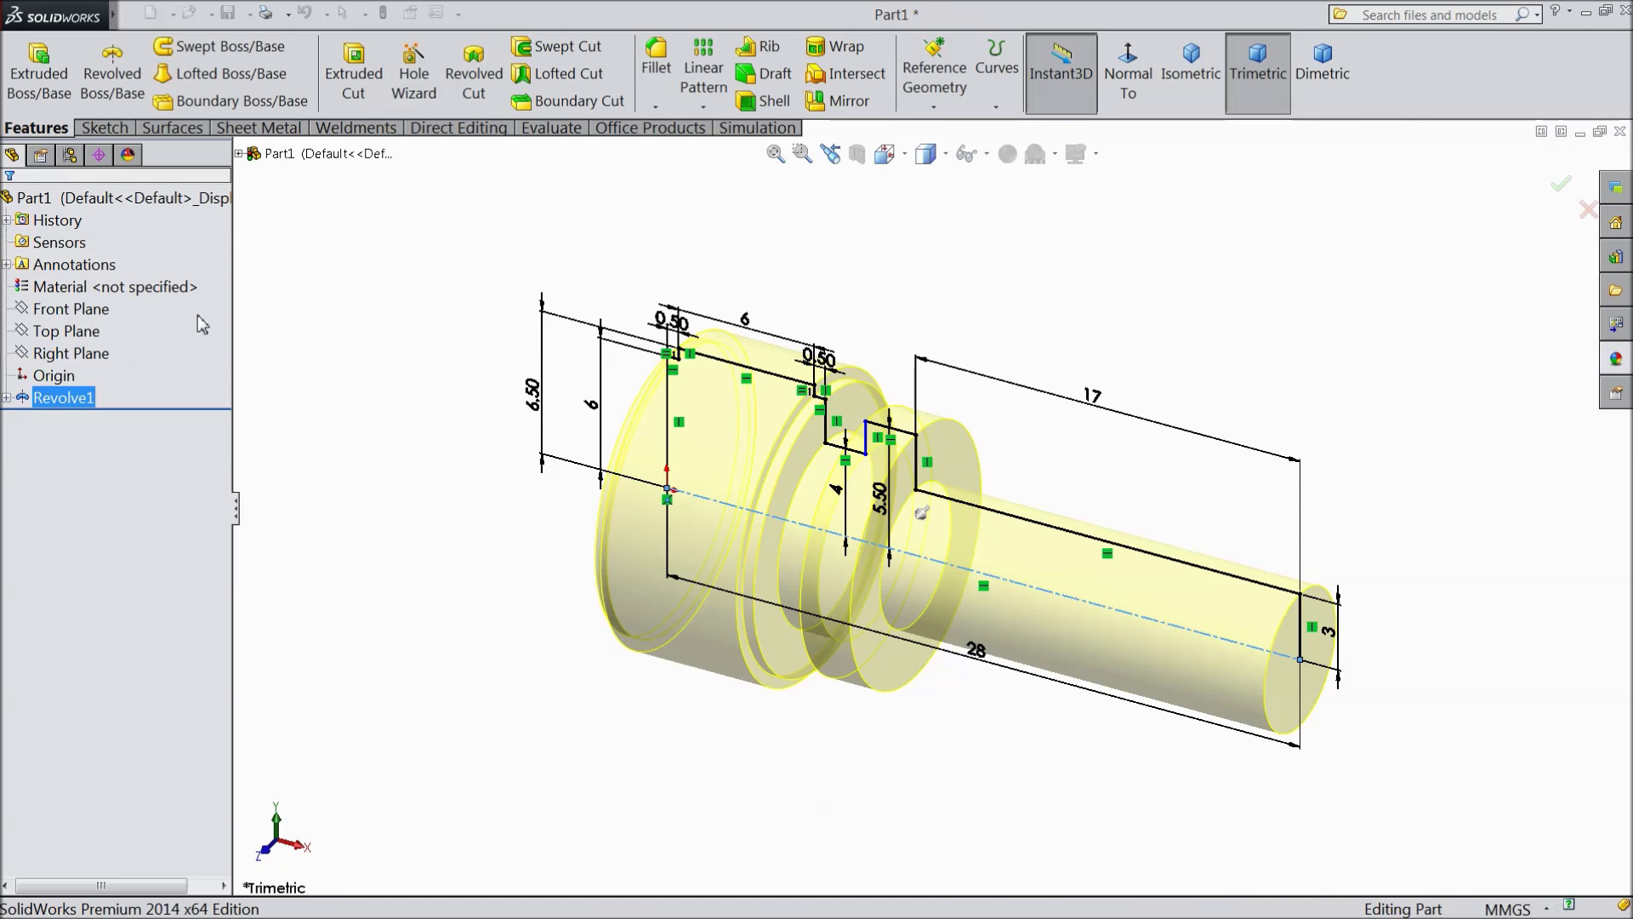
pyautogui.click(584, 565)
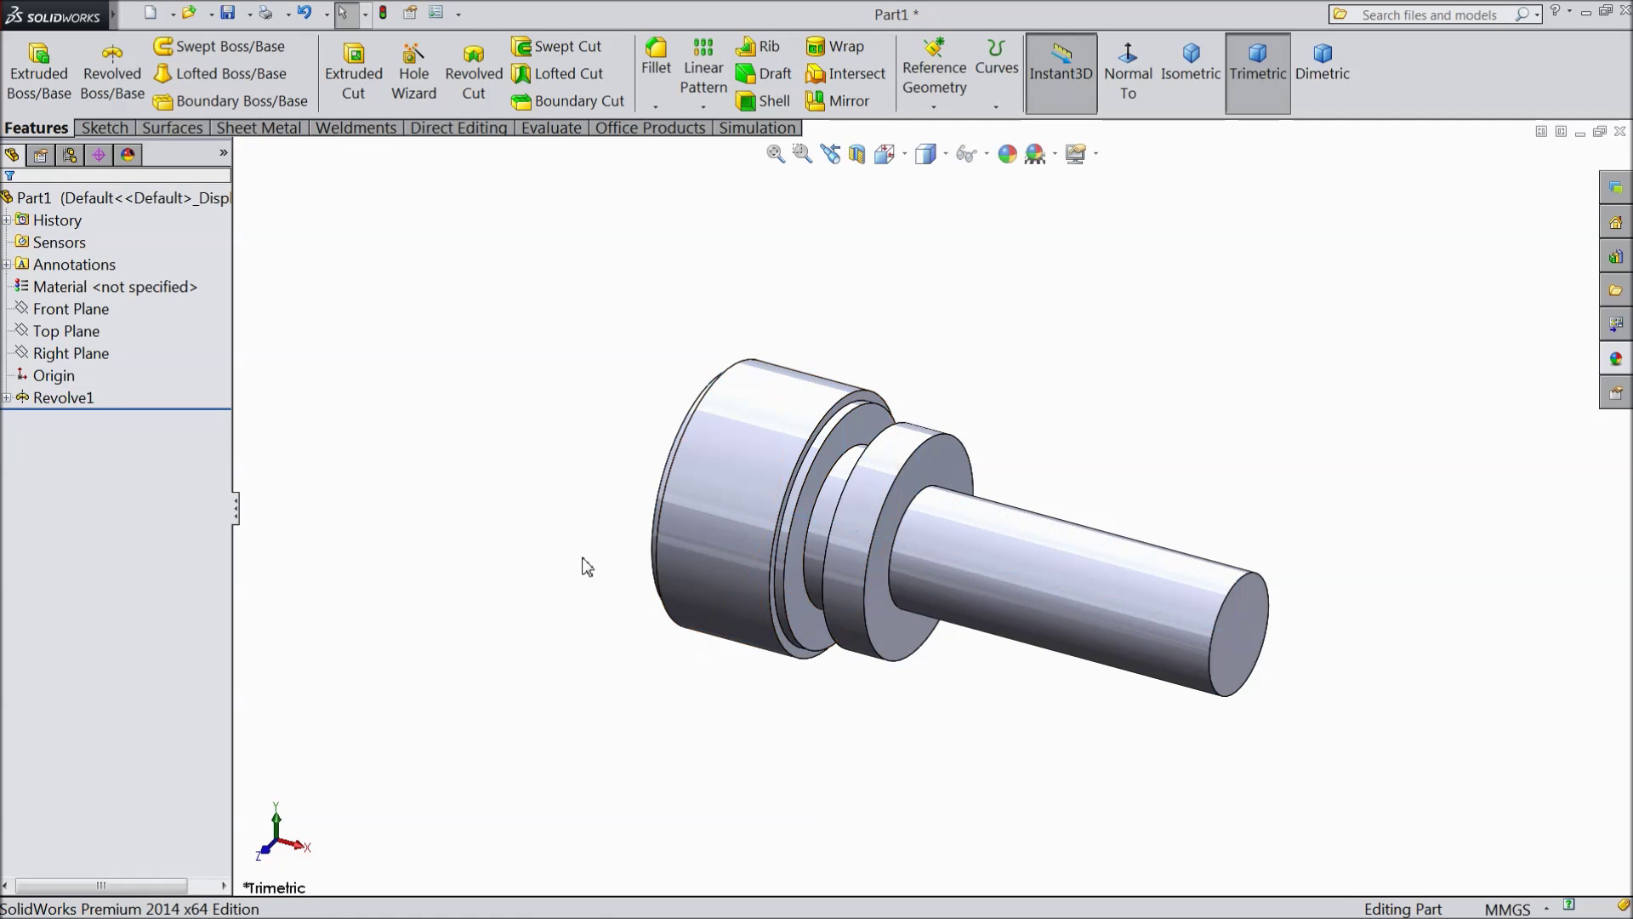
pyautogui.keyDown('ctrl'); pyautogui.moveTo(860, 642); pyautogui.dragTo(900, 628, button='middle'); pyautogui.keyUp('ctrl')
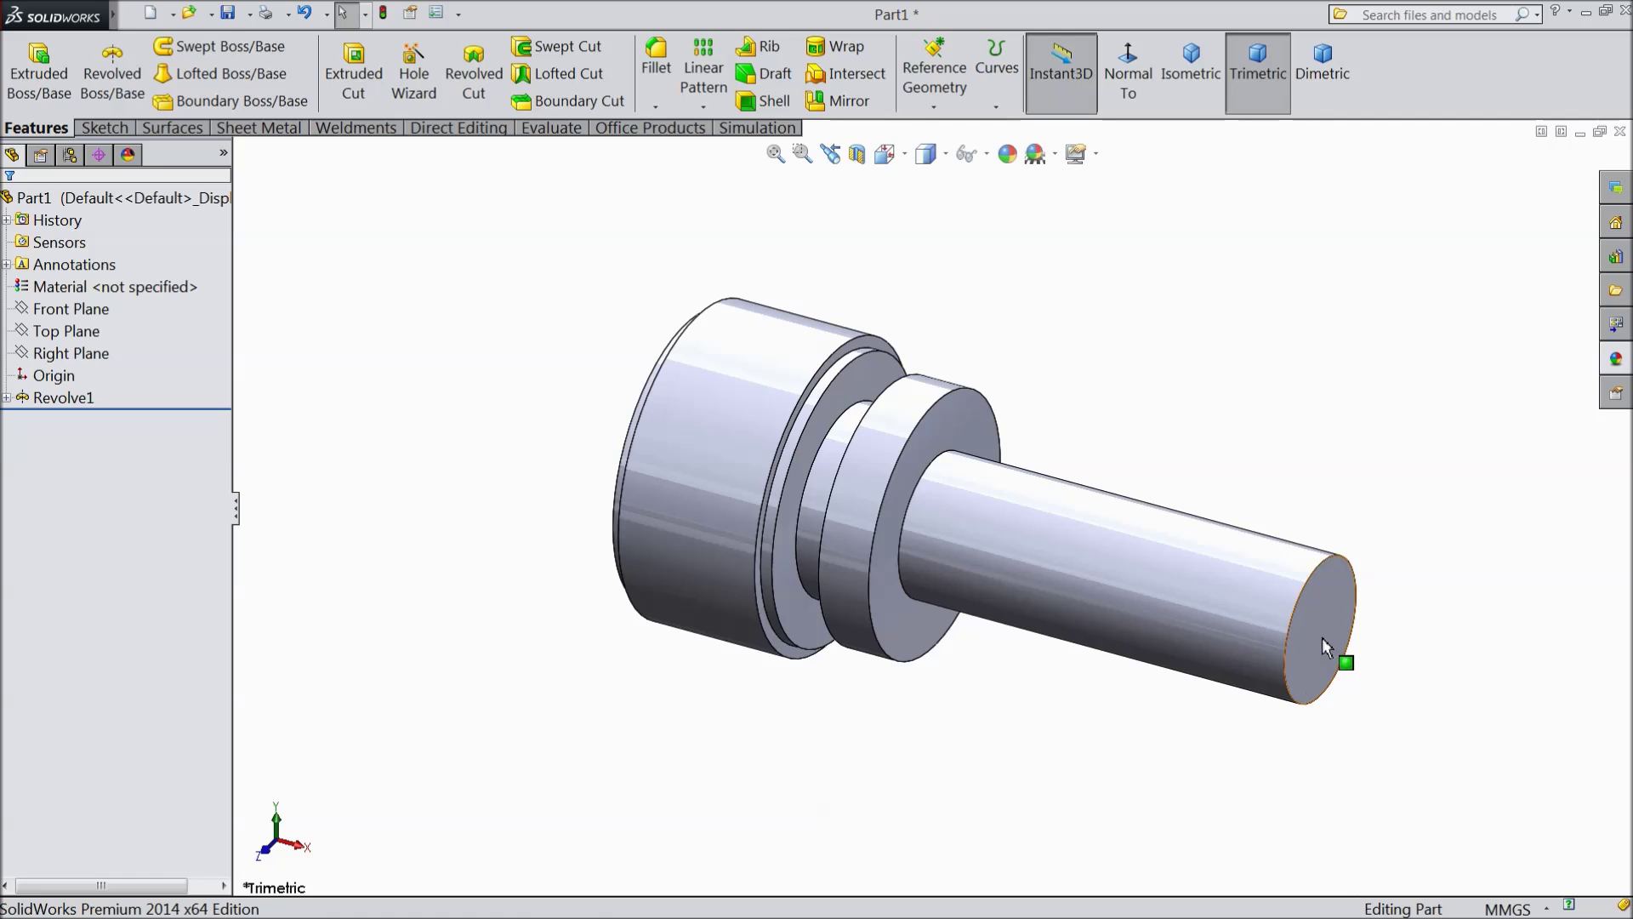
# Step: Start a new sketch on the Front Plane and view it Normal To
pyautogui.click(70, 308)
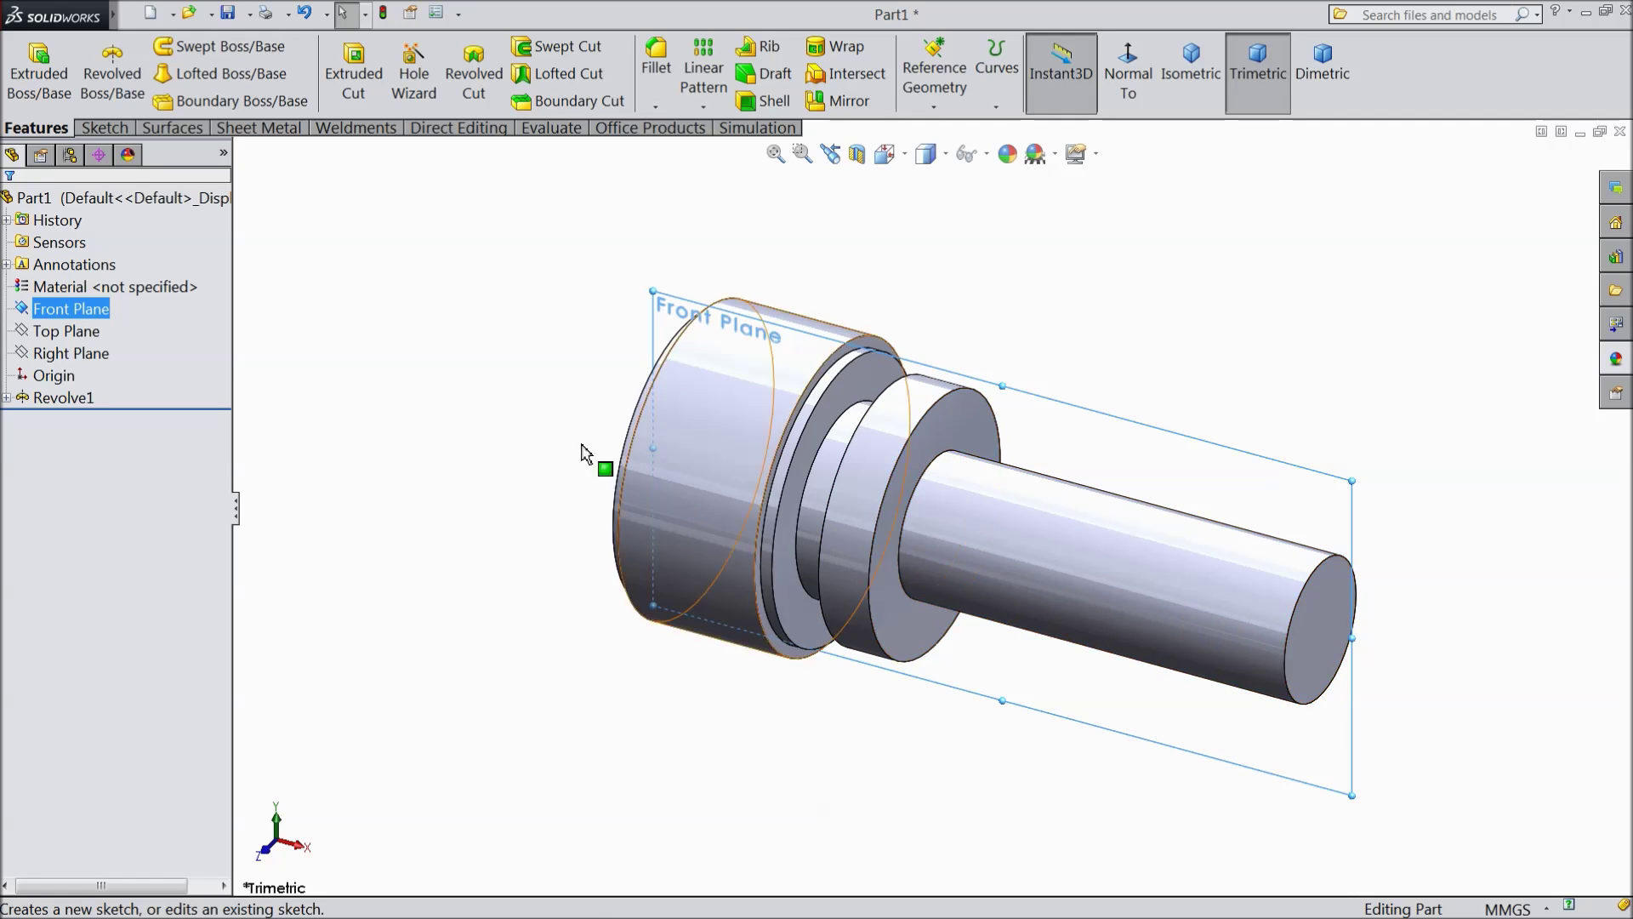
pyautogui.click(51, 288)
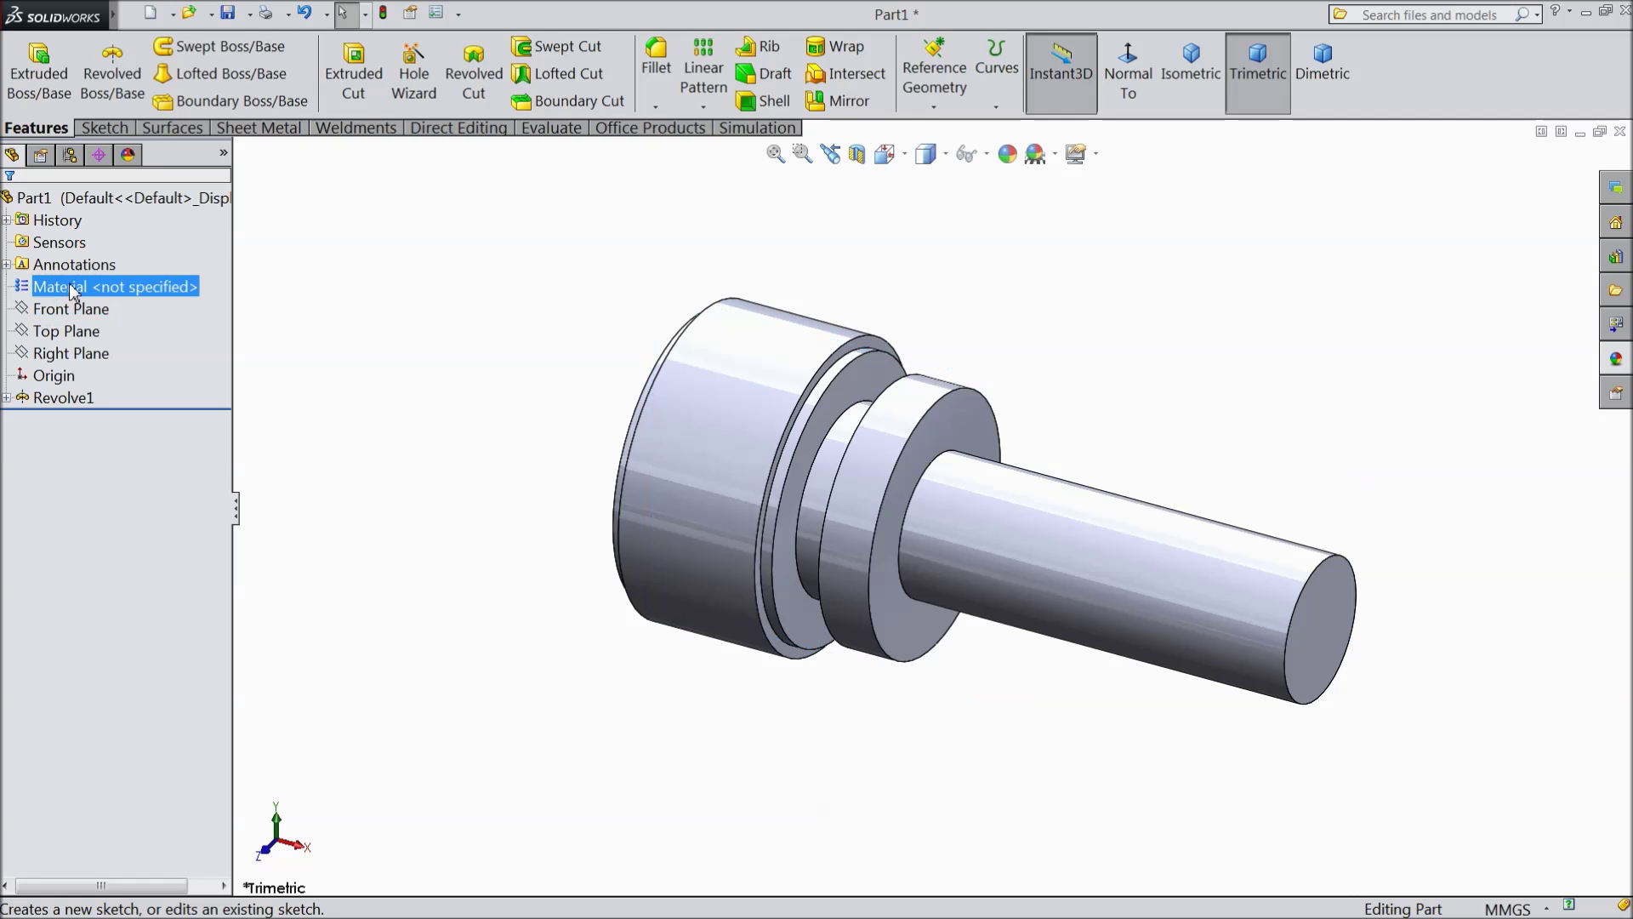
pyautogui.click(49, 309)
pyautogui.click(56, 285)
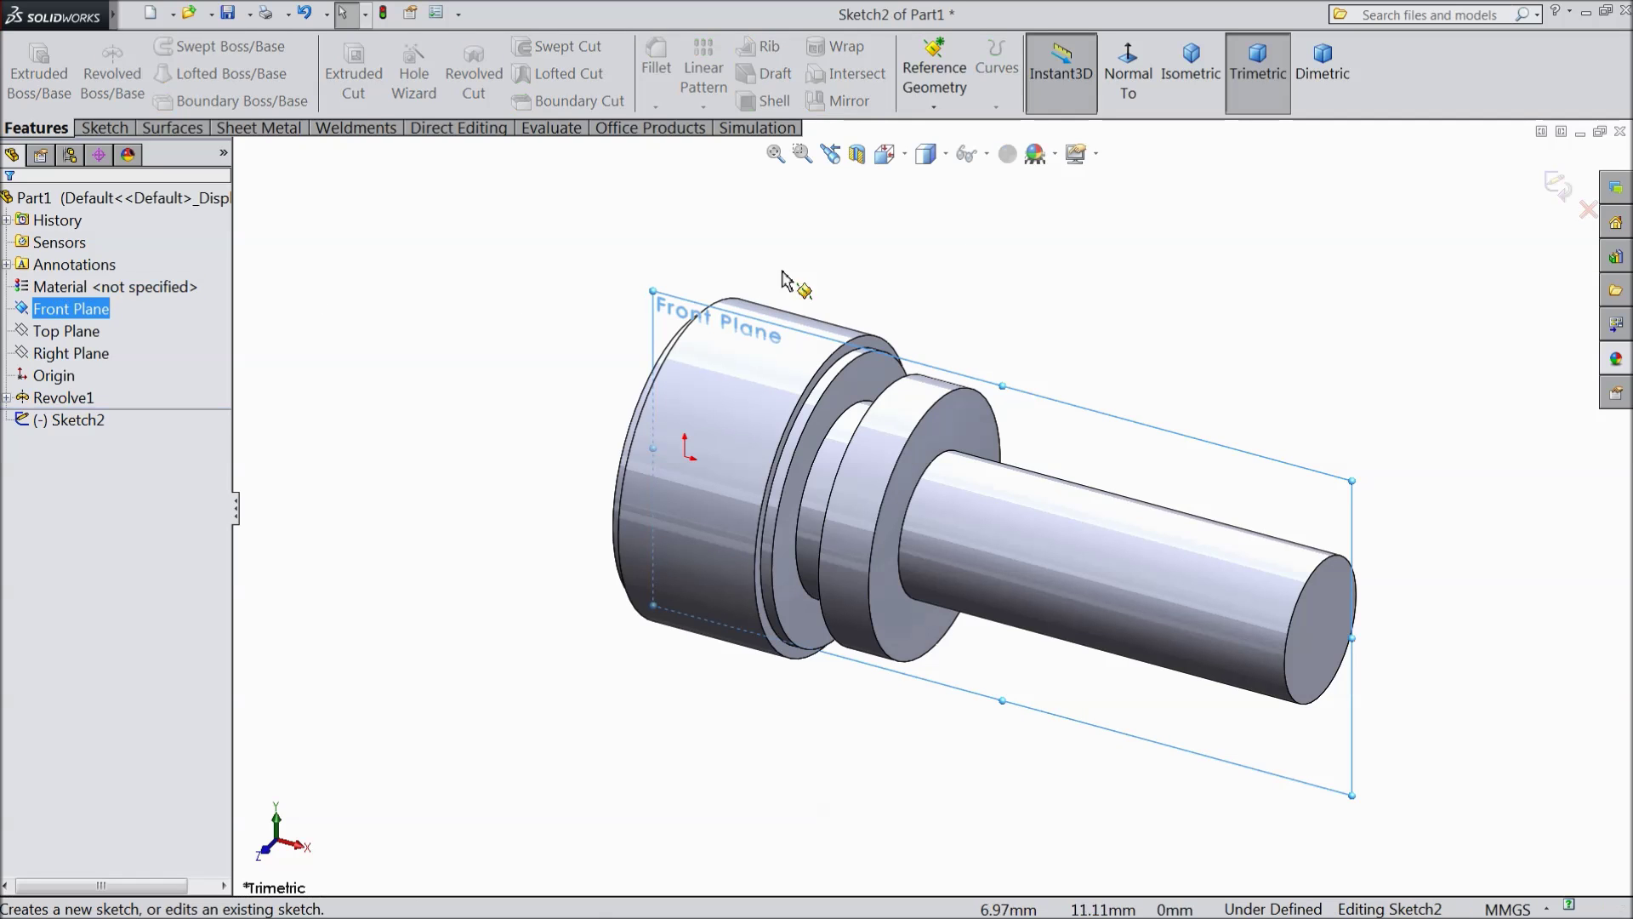
pyautogui.click(1127, 100)
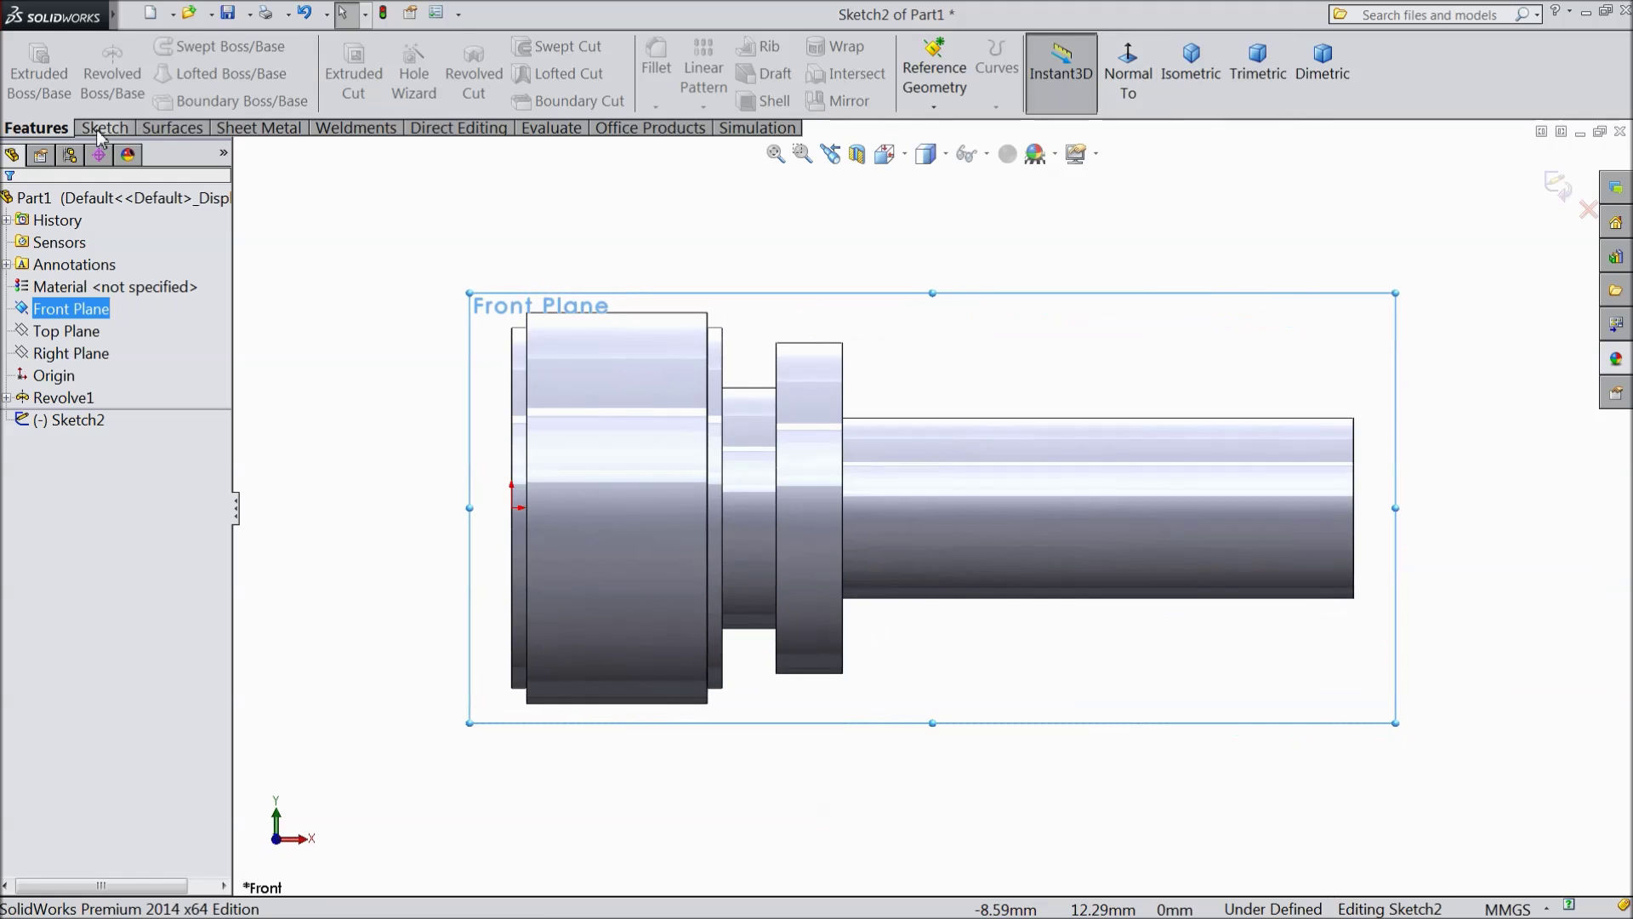
# Step: Draw a closed, downward-pointing three-line triangle beyond the shaft's right end
pyautogui.click(103, 128)
pyautogui.click(145, 47)
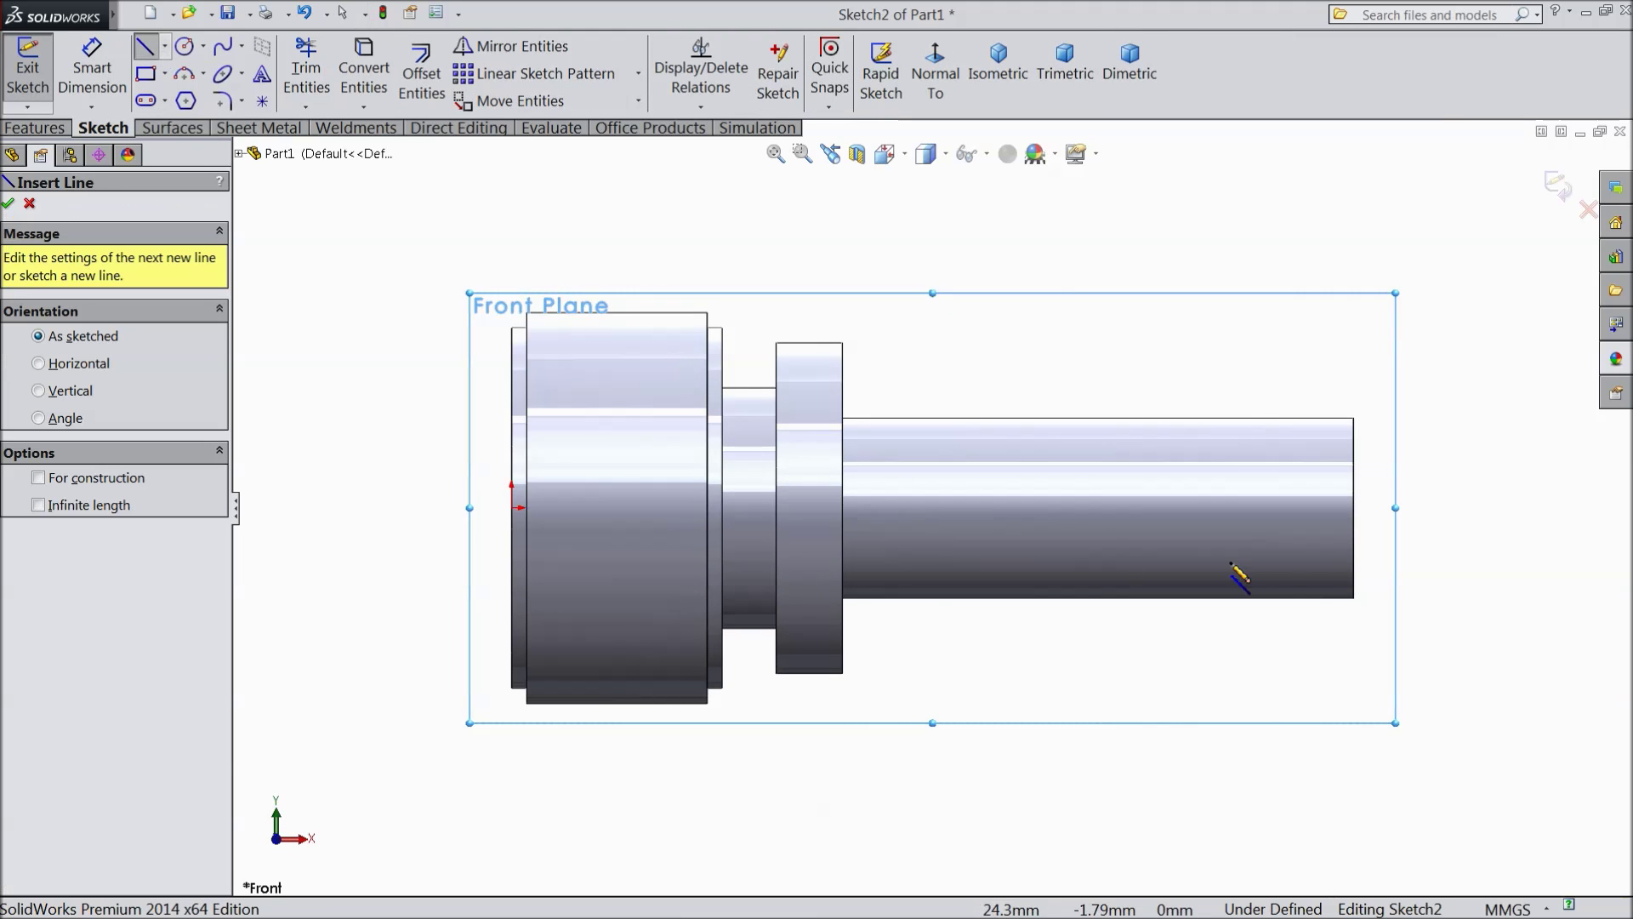
pyautogui.scroll(-2, 1405, 587)
pyautogui.click(1374, 291)
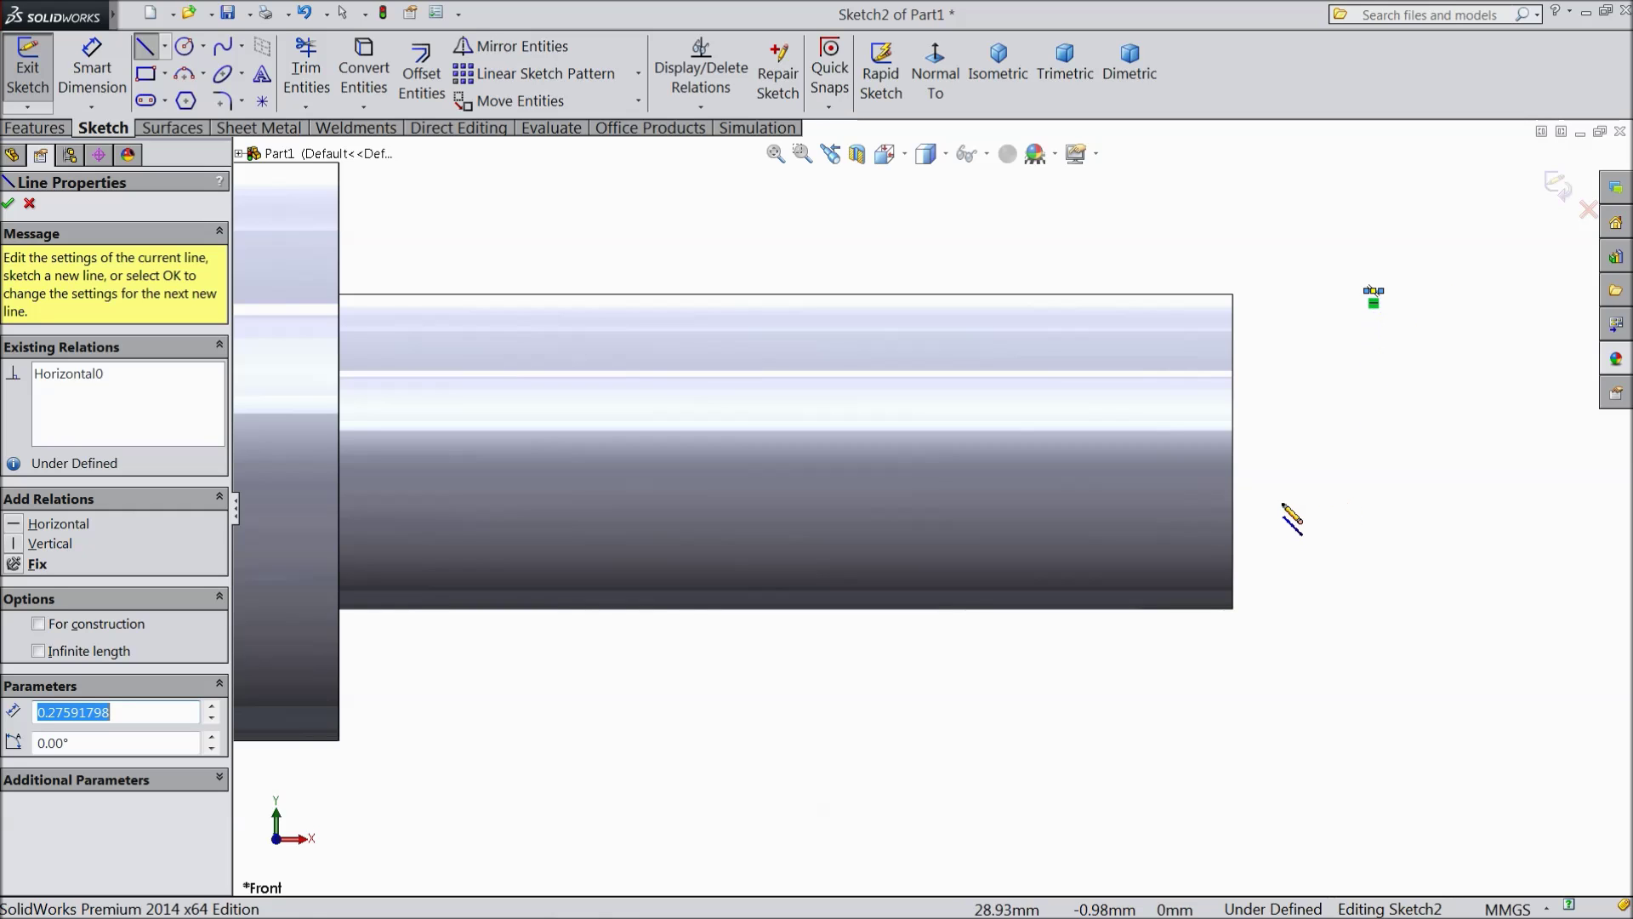
pyautogui.scroll(-3, 1395, 340)
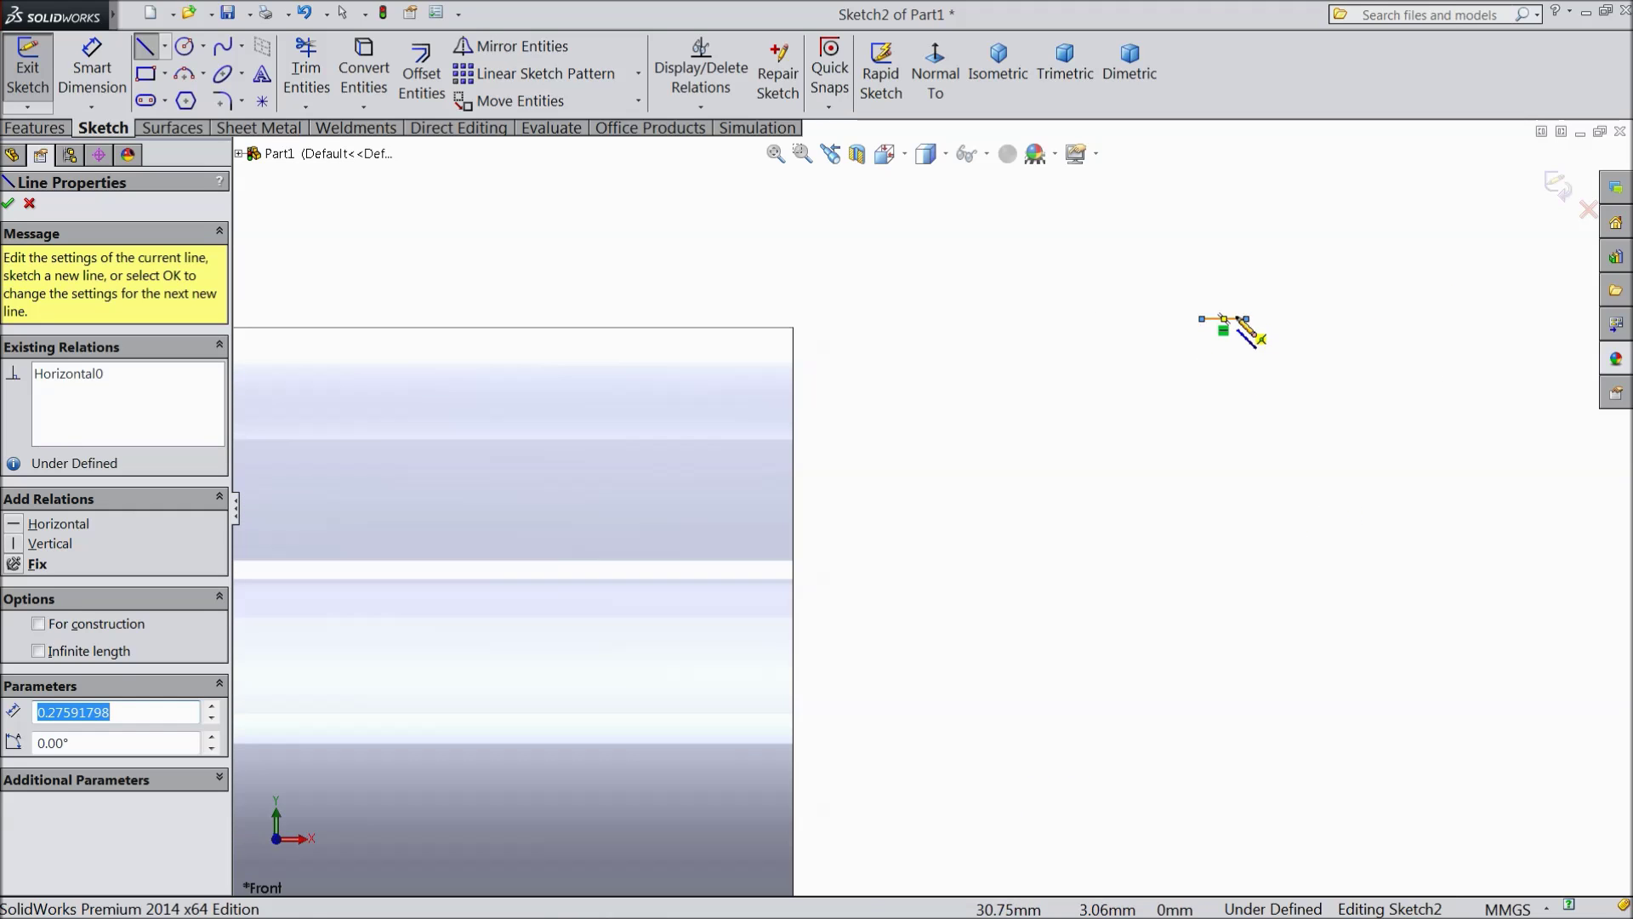
pyautogui.scroll(-5, 1246, 328)
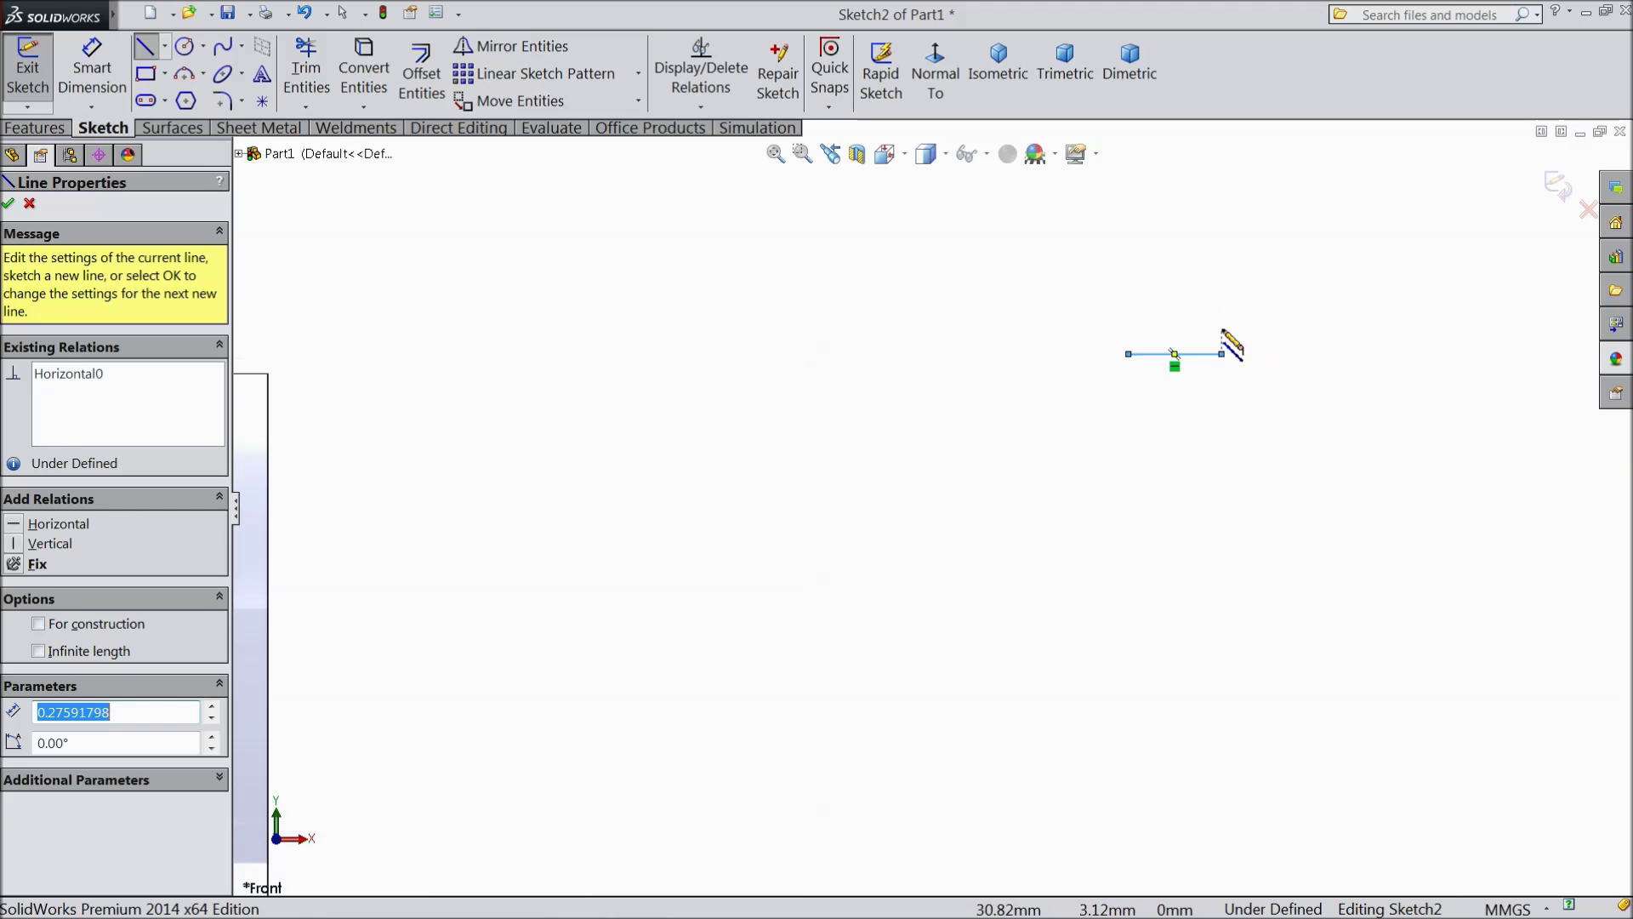
pyautogui.click(1114, 536)
pyautogui.click(1057, 370)
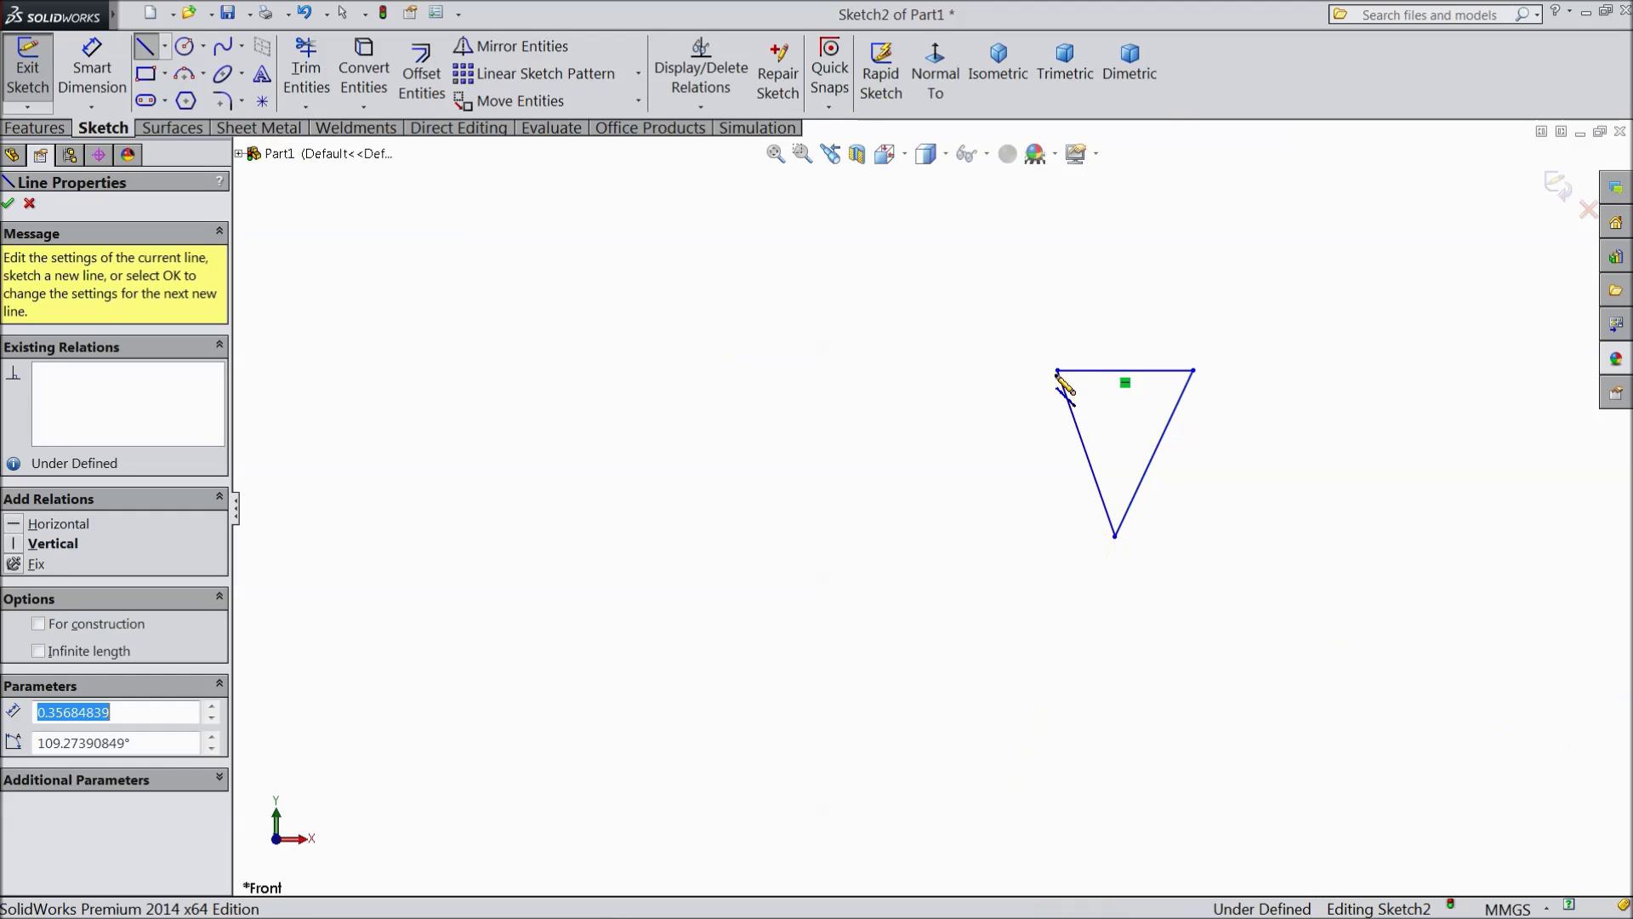
pyautogui.rightClick(940, 247)
# Step: Make the triangle's two slanted sides equal in length
pyautogui.click(987, 264)
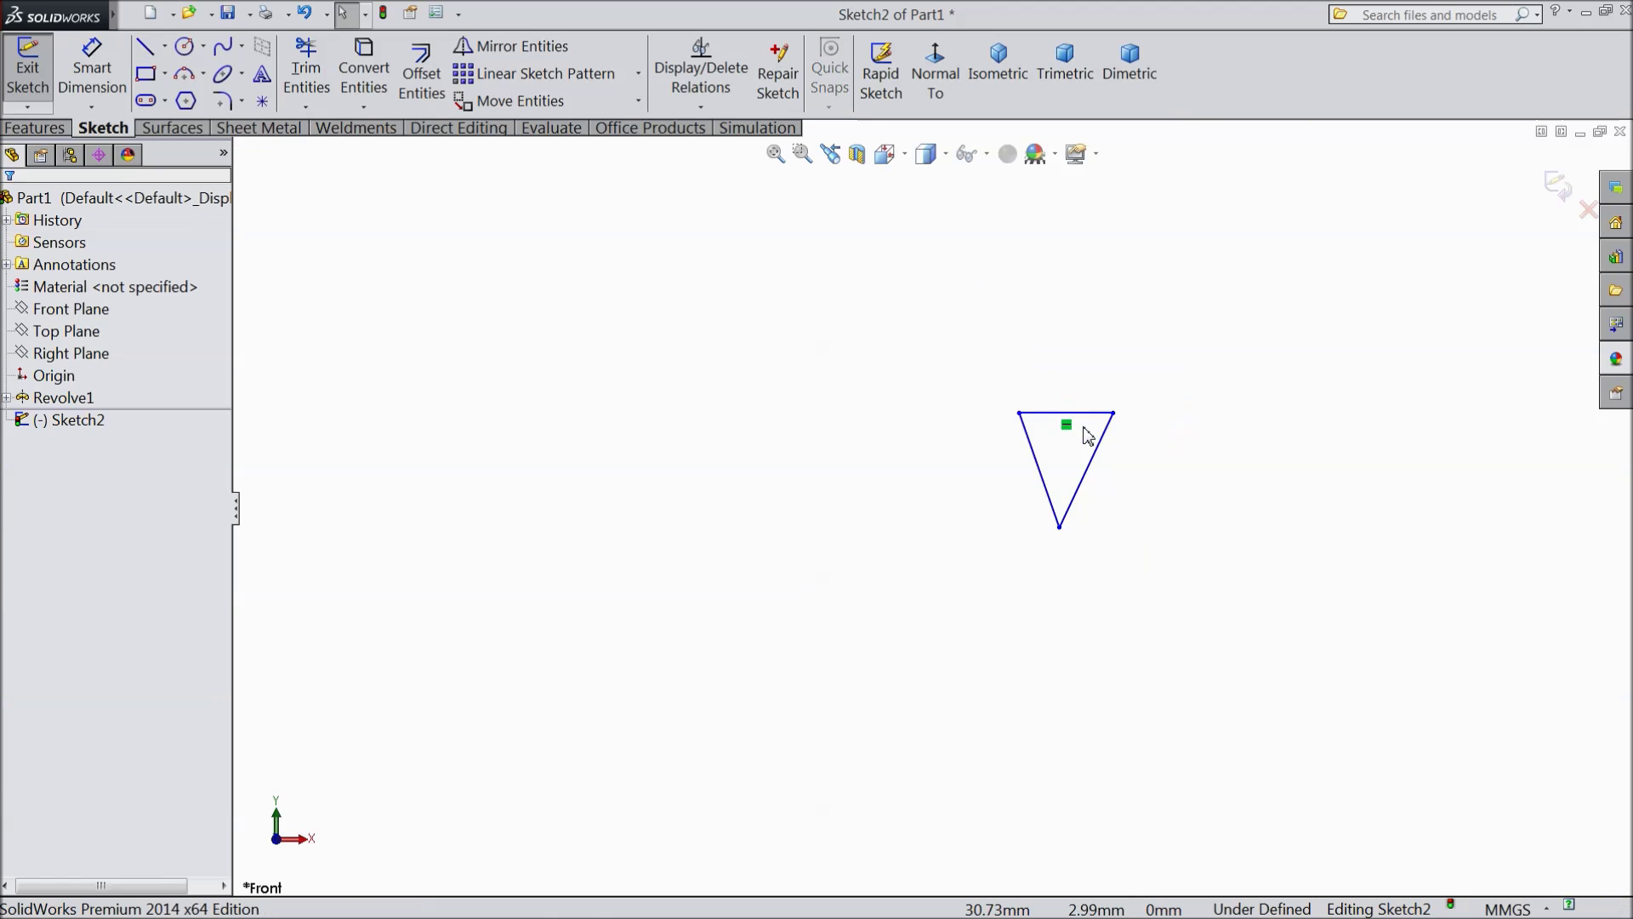
pyautogui.scroll(3, 1094, 492)
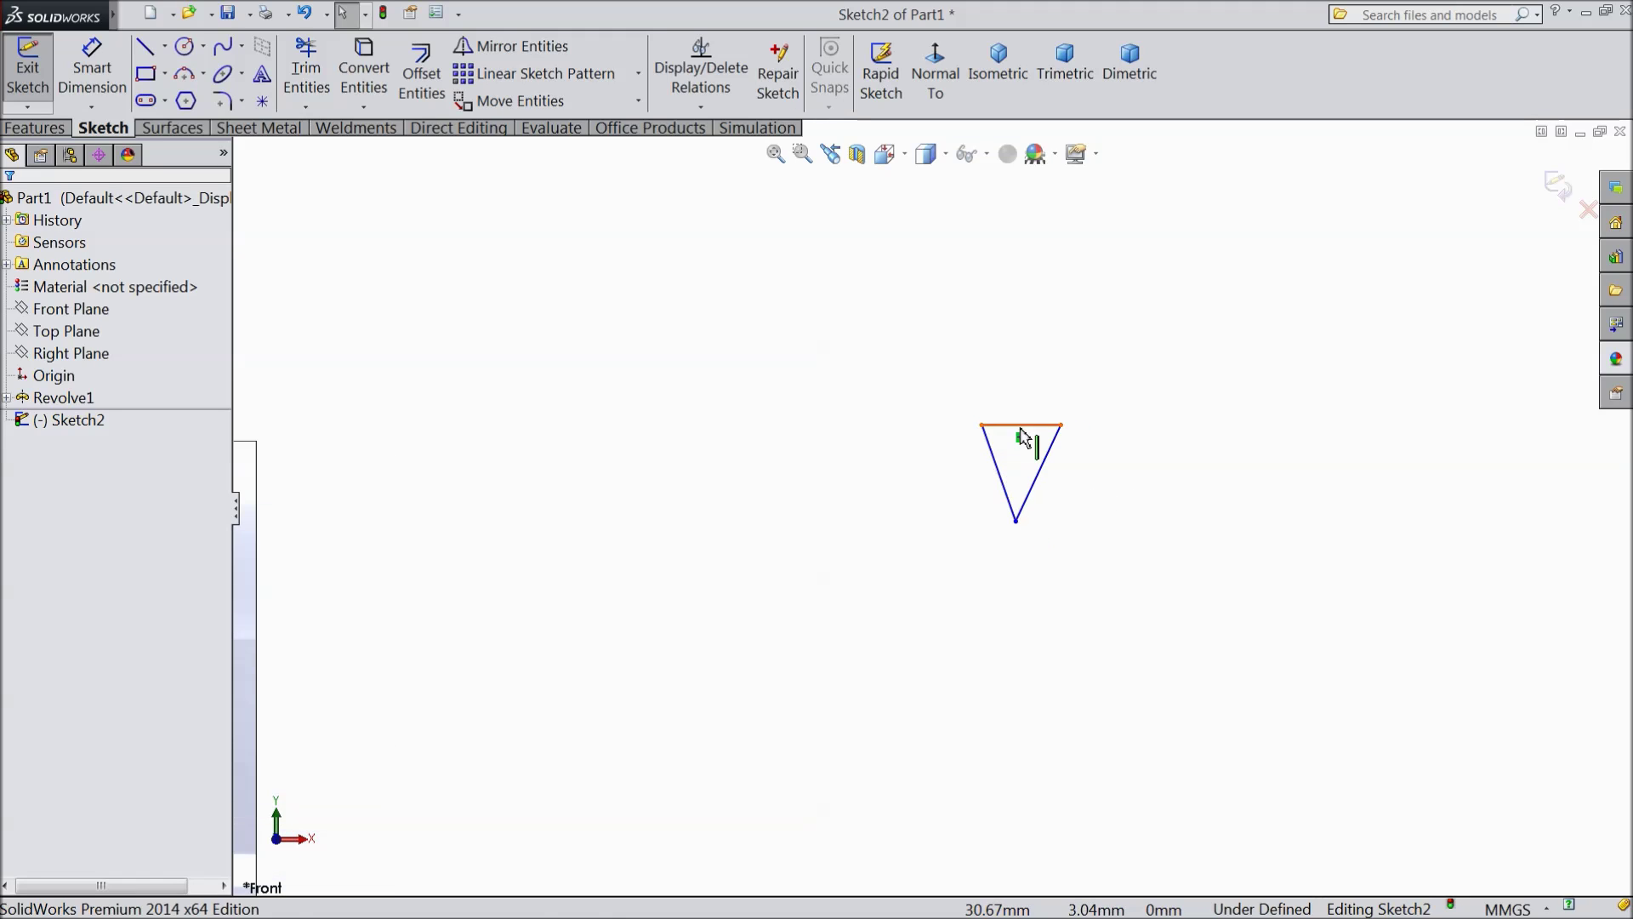
pyautogui.scroll(-2, 1012, 450)
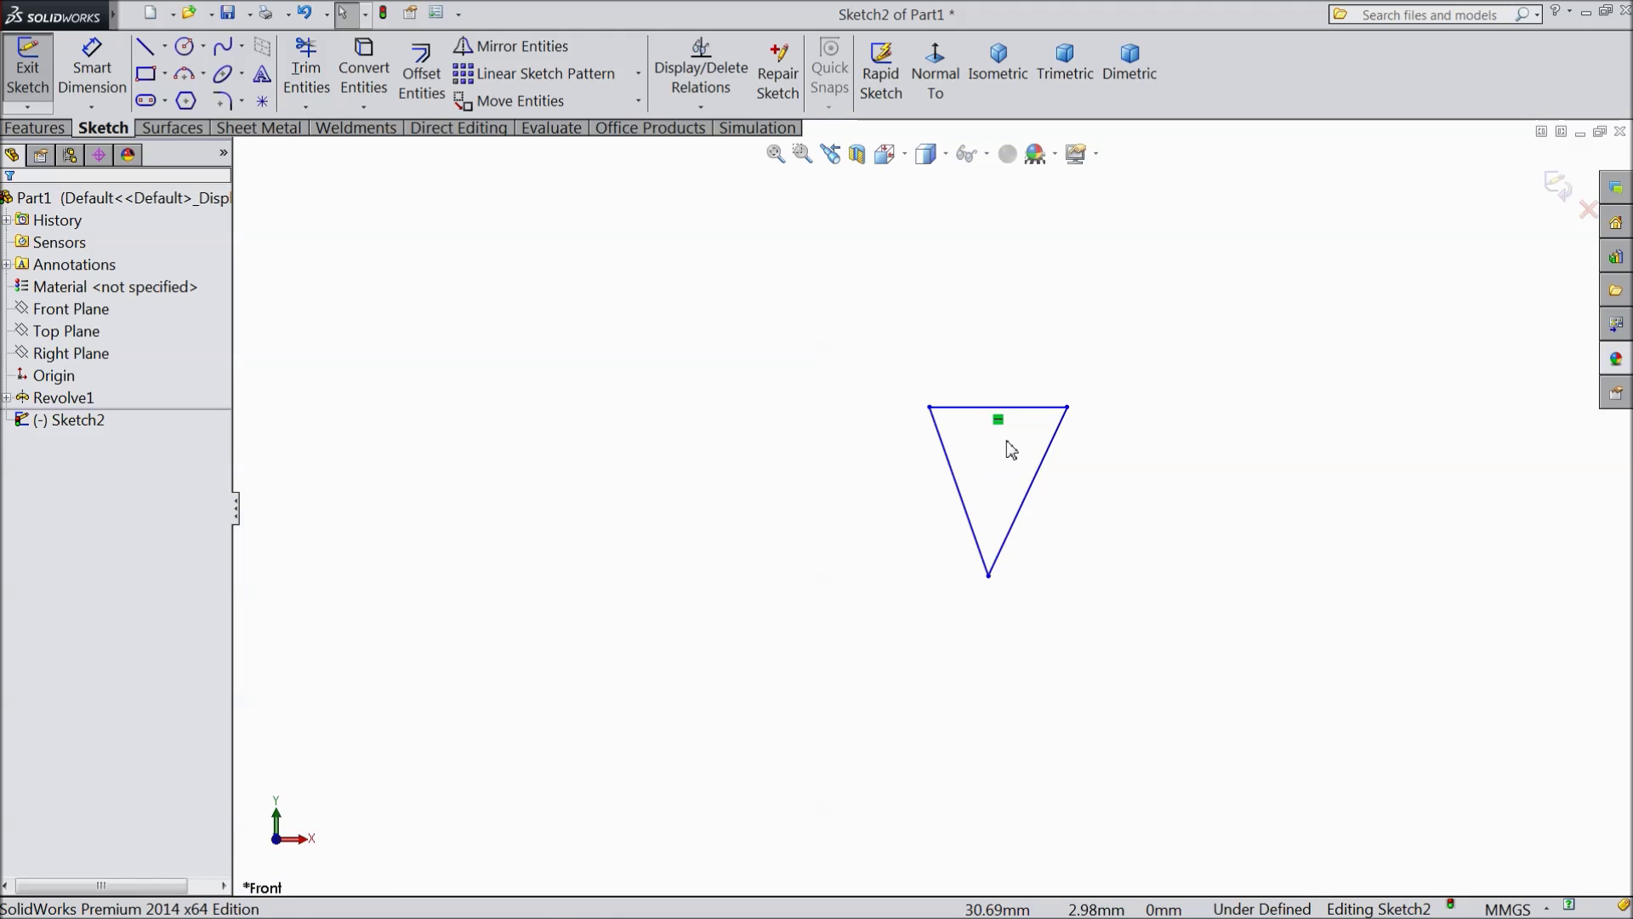
pyautogui.click(1035, 494)
pyautogui.keyDown('ctrl'); pyautogui.click(967, 496); pyautogui.keyUp('ctrl')
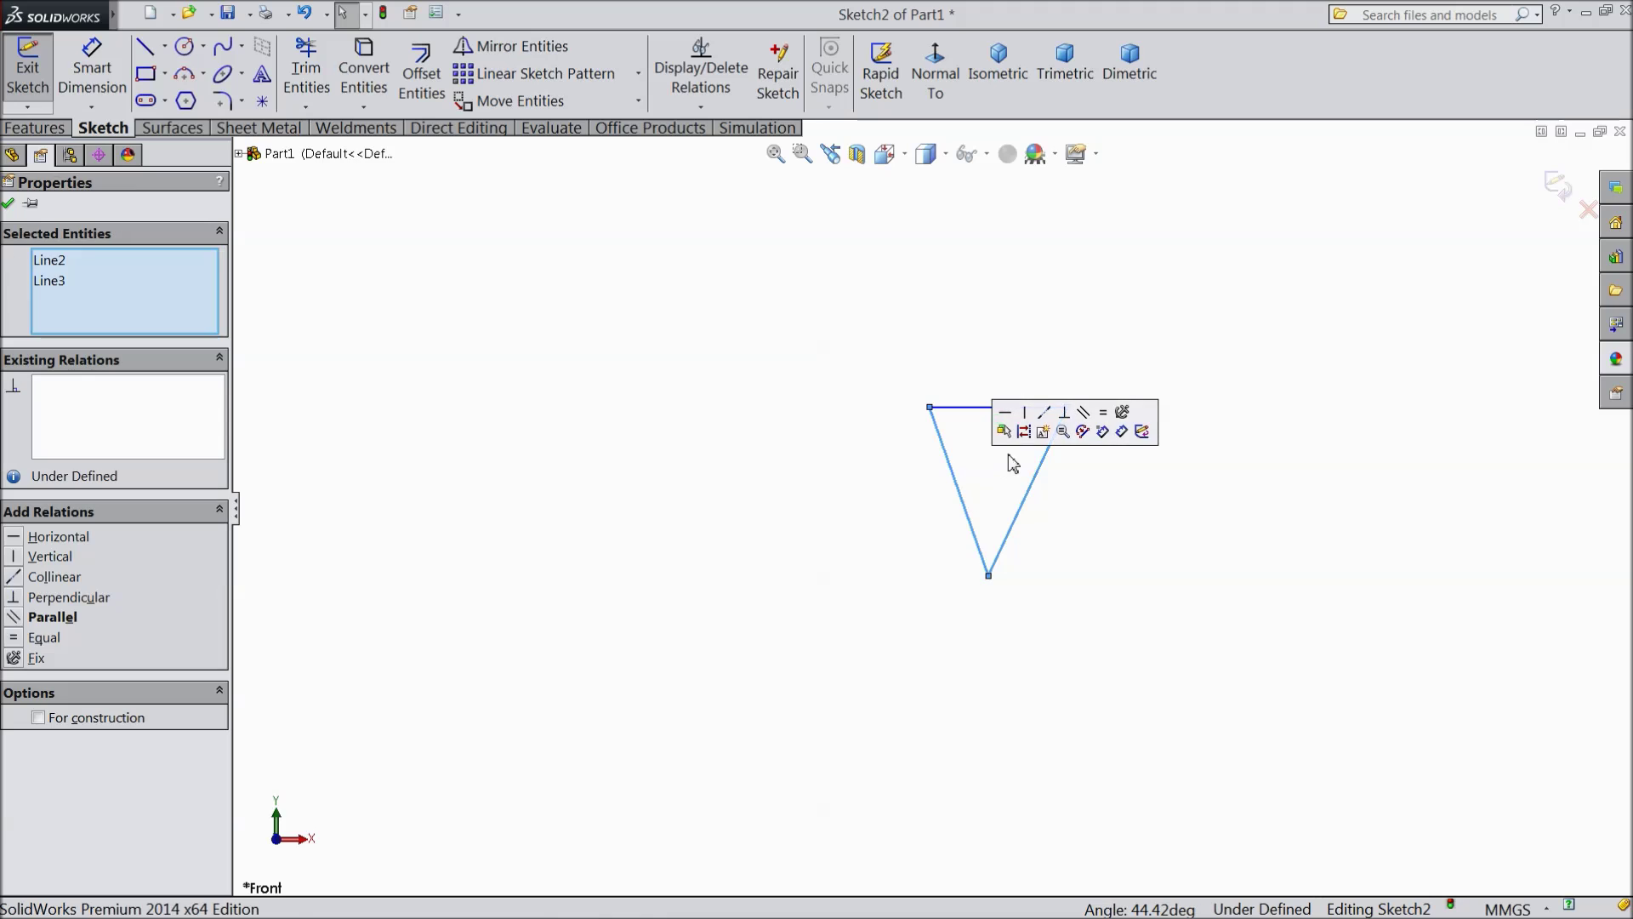
pyautogui.click(1105, 425)
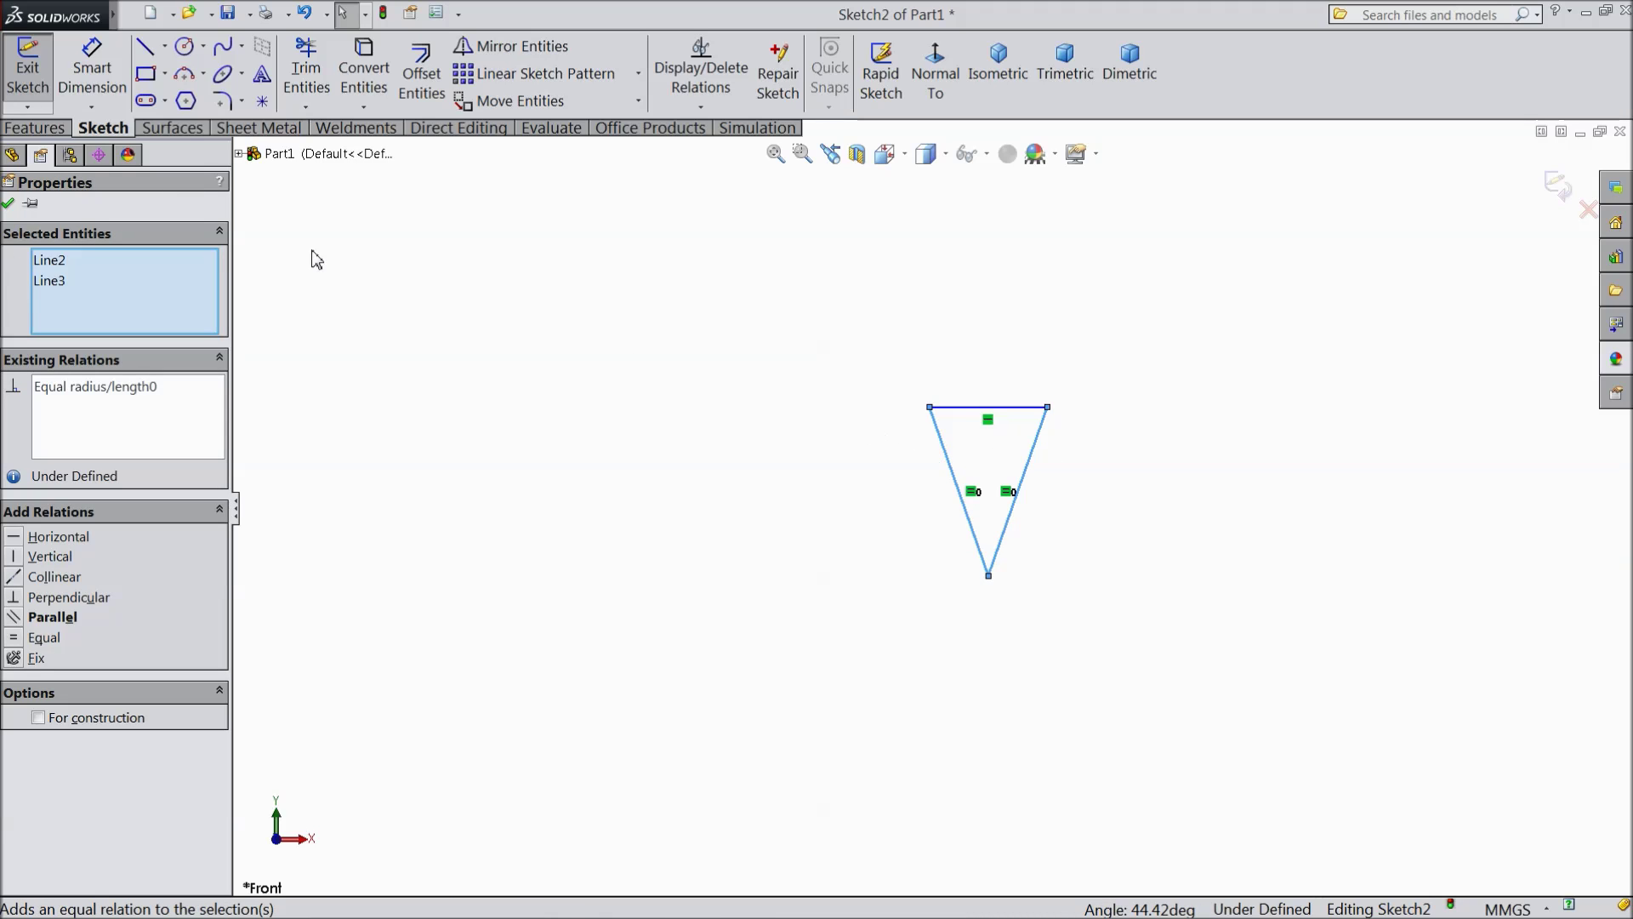
# Step: Dimension the triangle's top edge at 0.6 mm wide
pyautogui.click(164, 46)
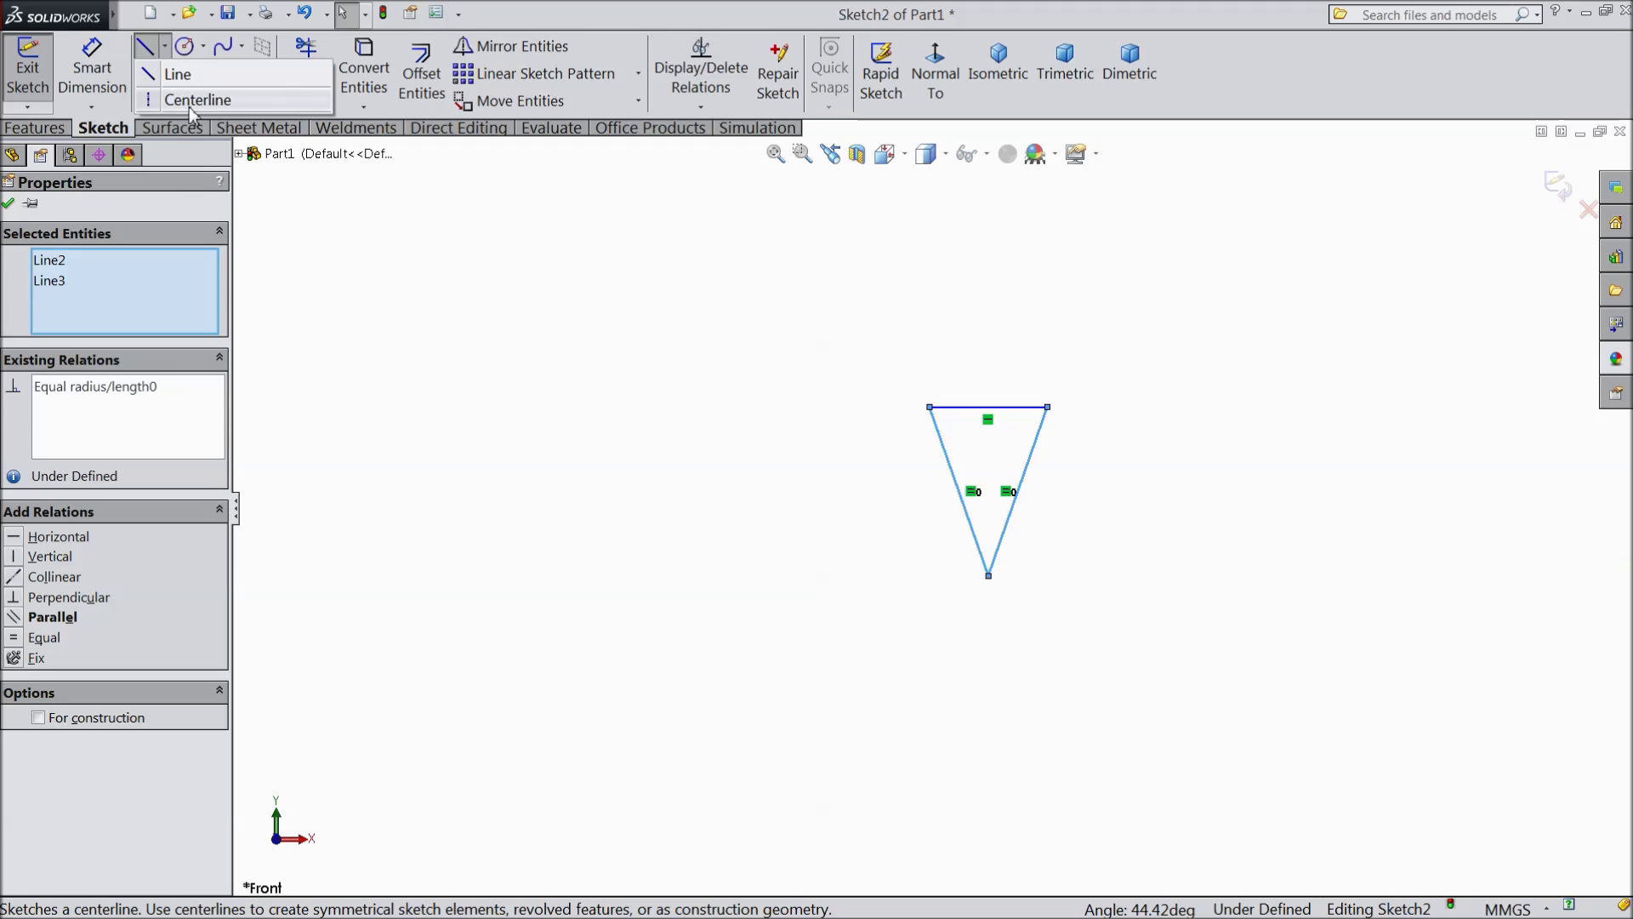
pyautogui.click(102, 76)
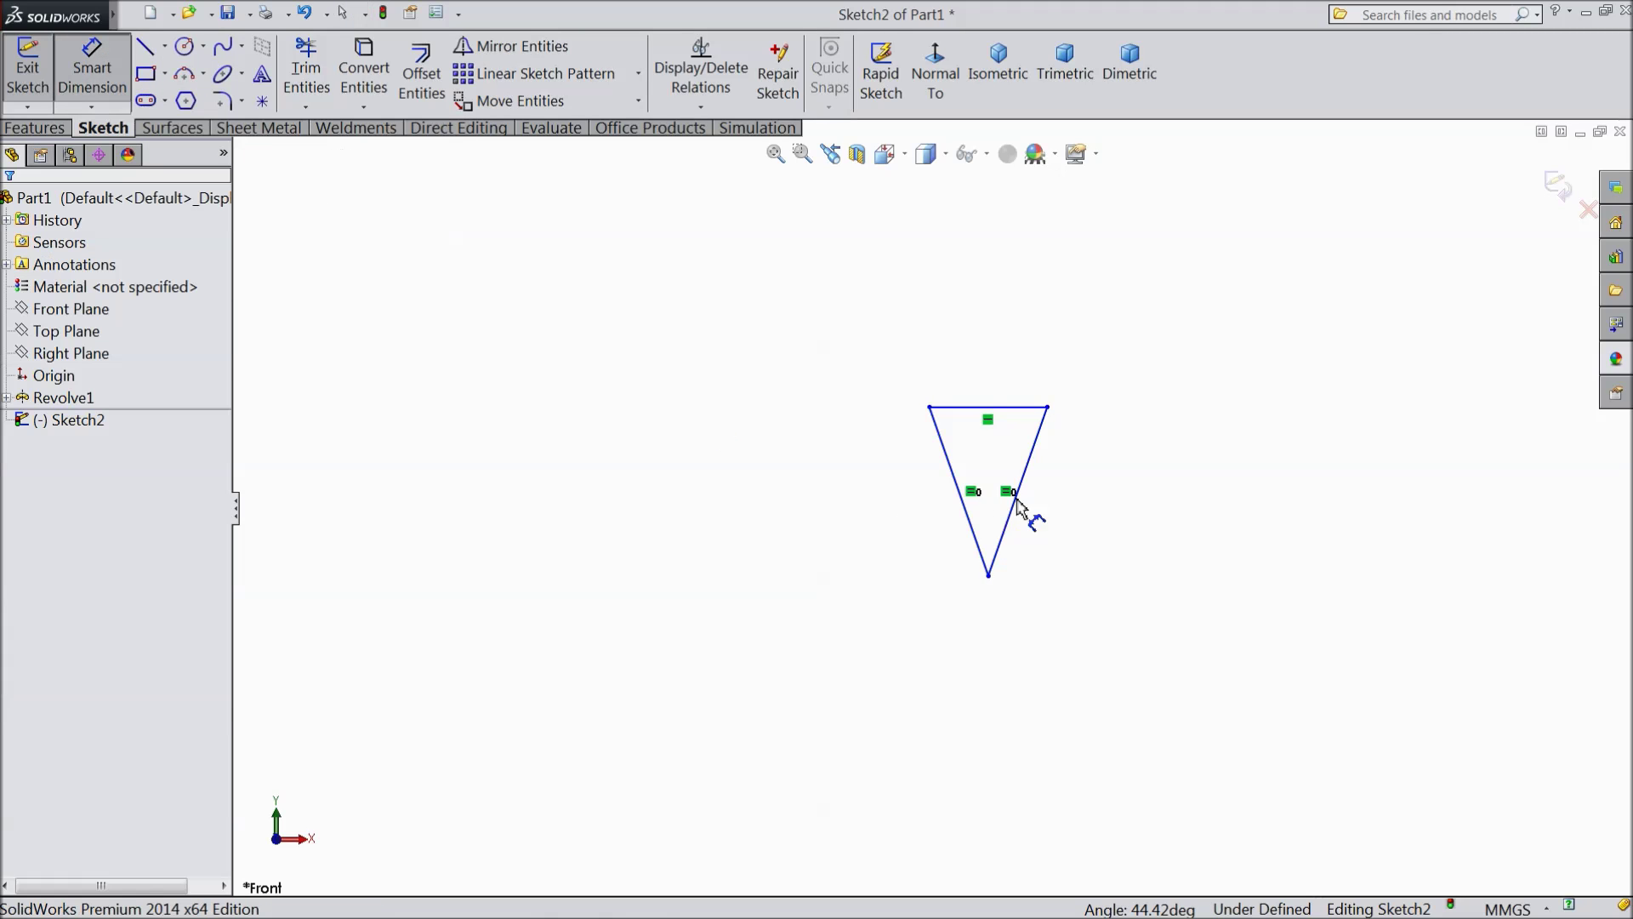
pyautogui.click(984, 416)
pyautogui.click(980, 370)
pyautogui.write('0.6')
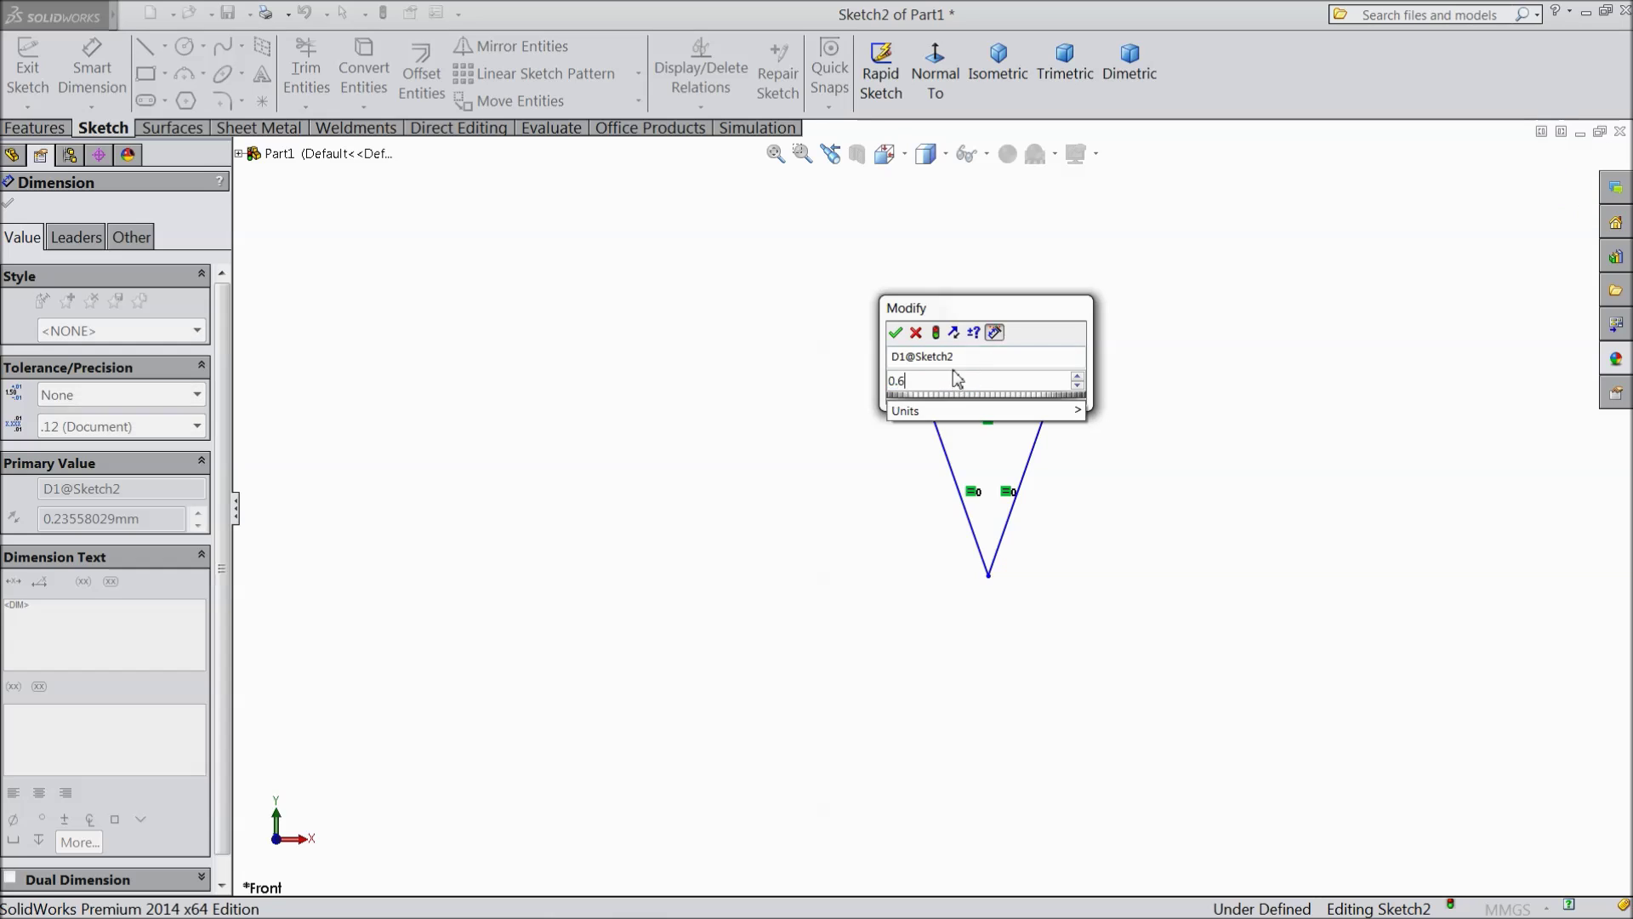
pyautogui.press('Return')
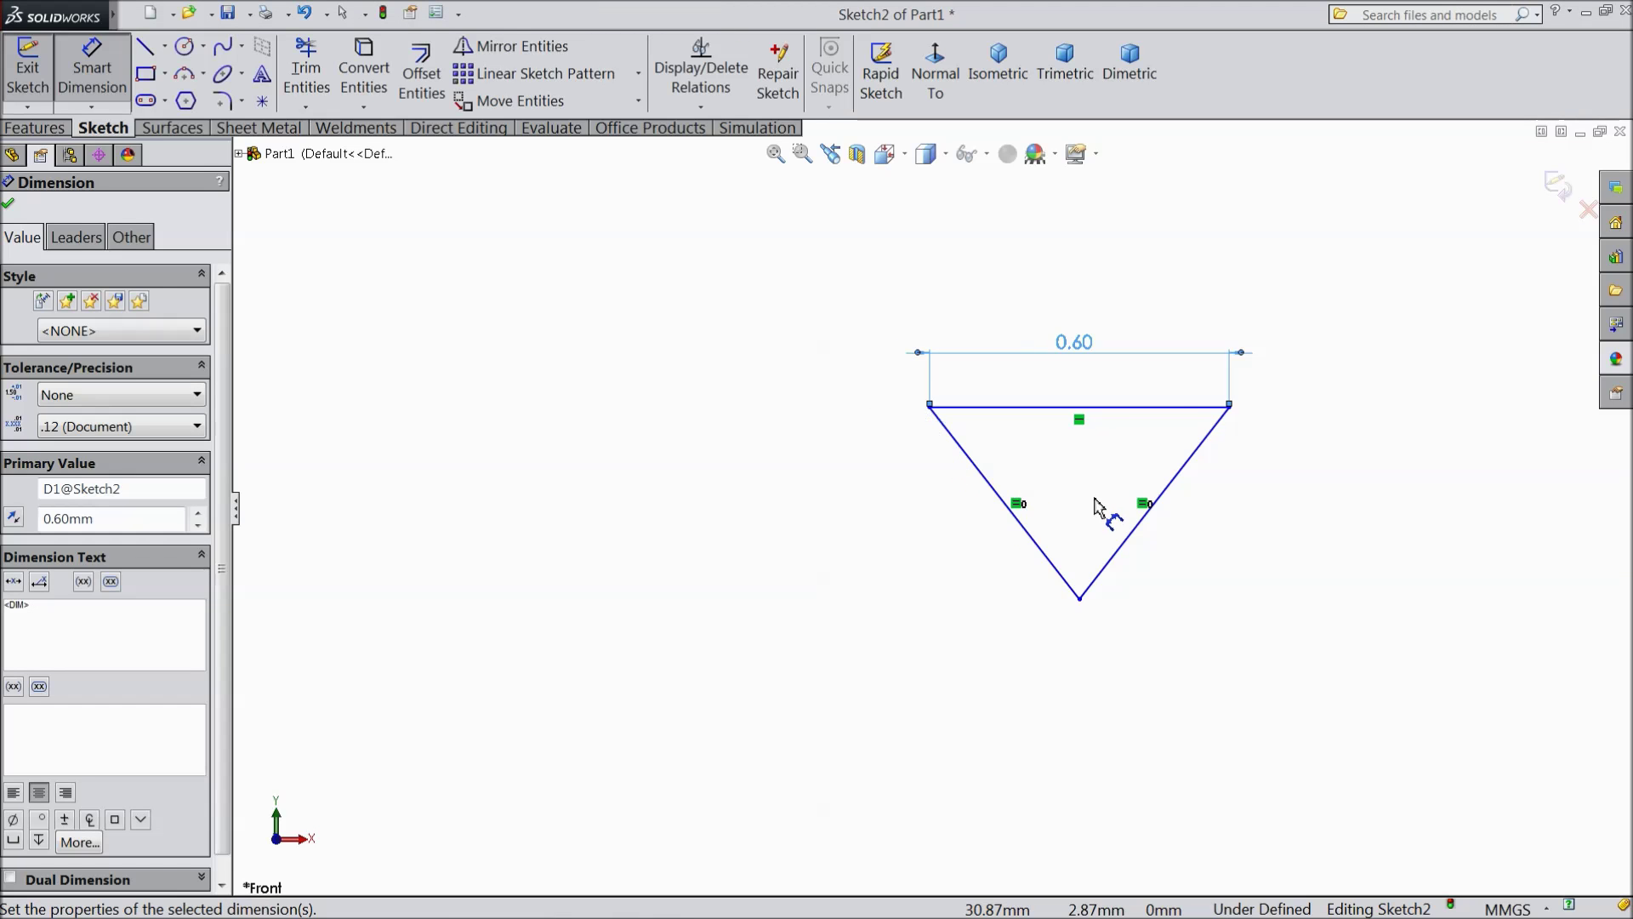
pyautogui.click(92, 100)
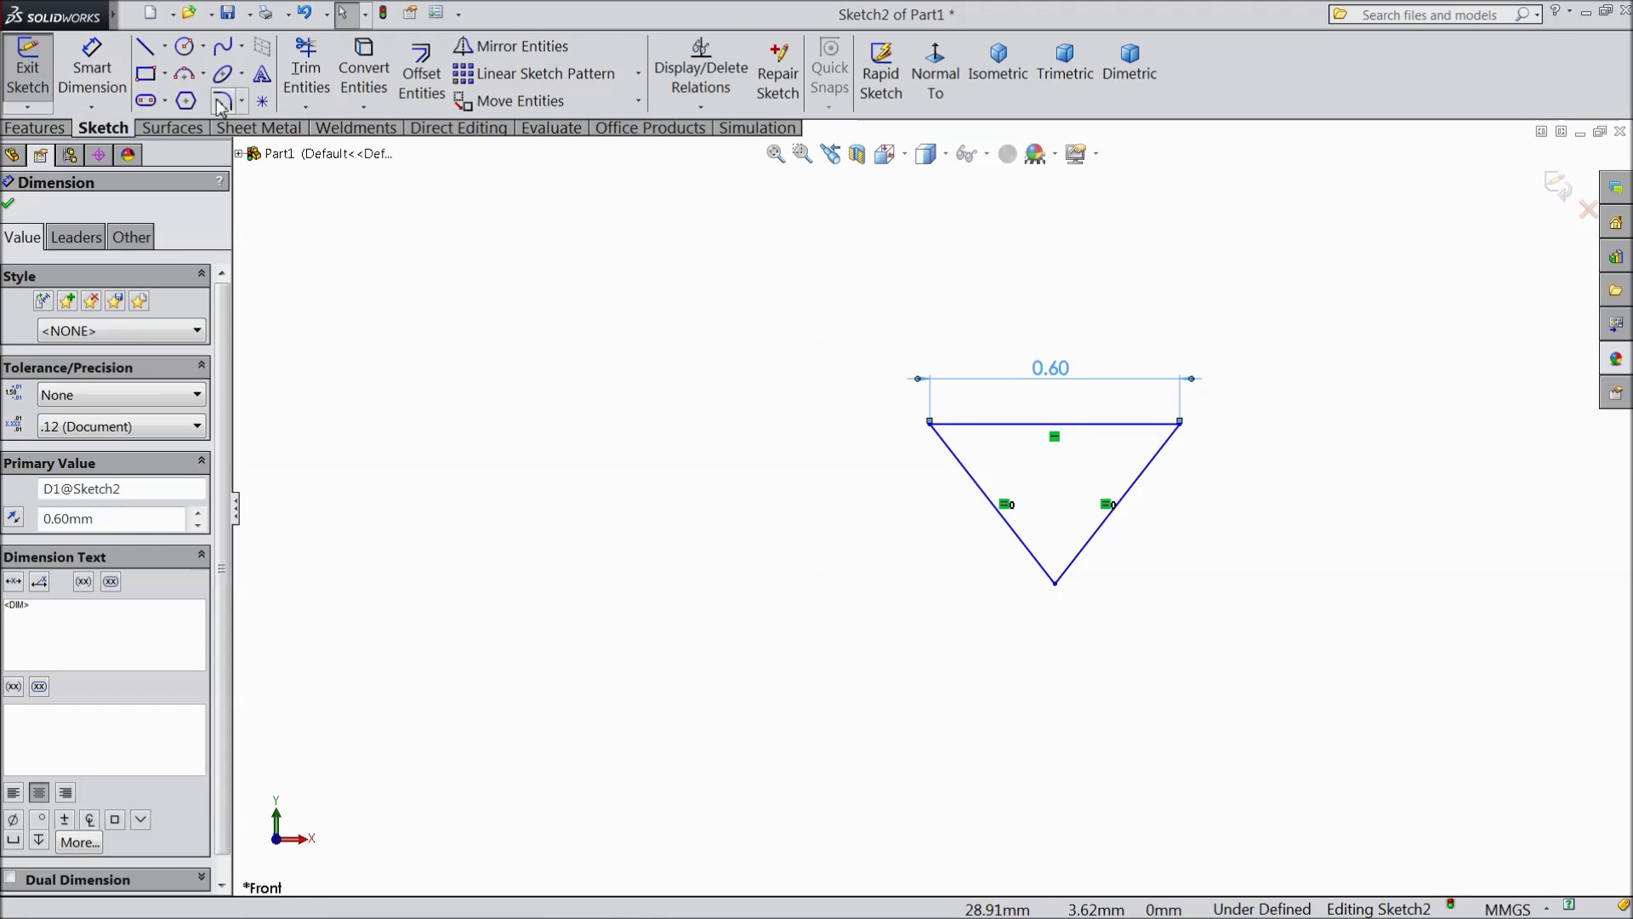
pyautogui.click(221, 102)
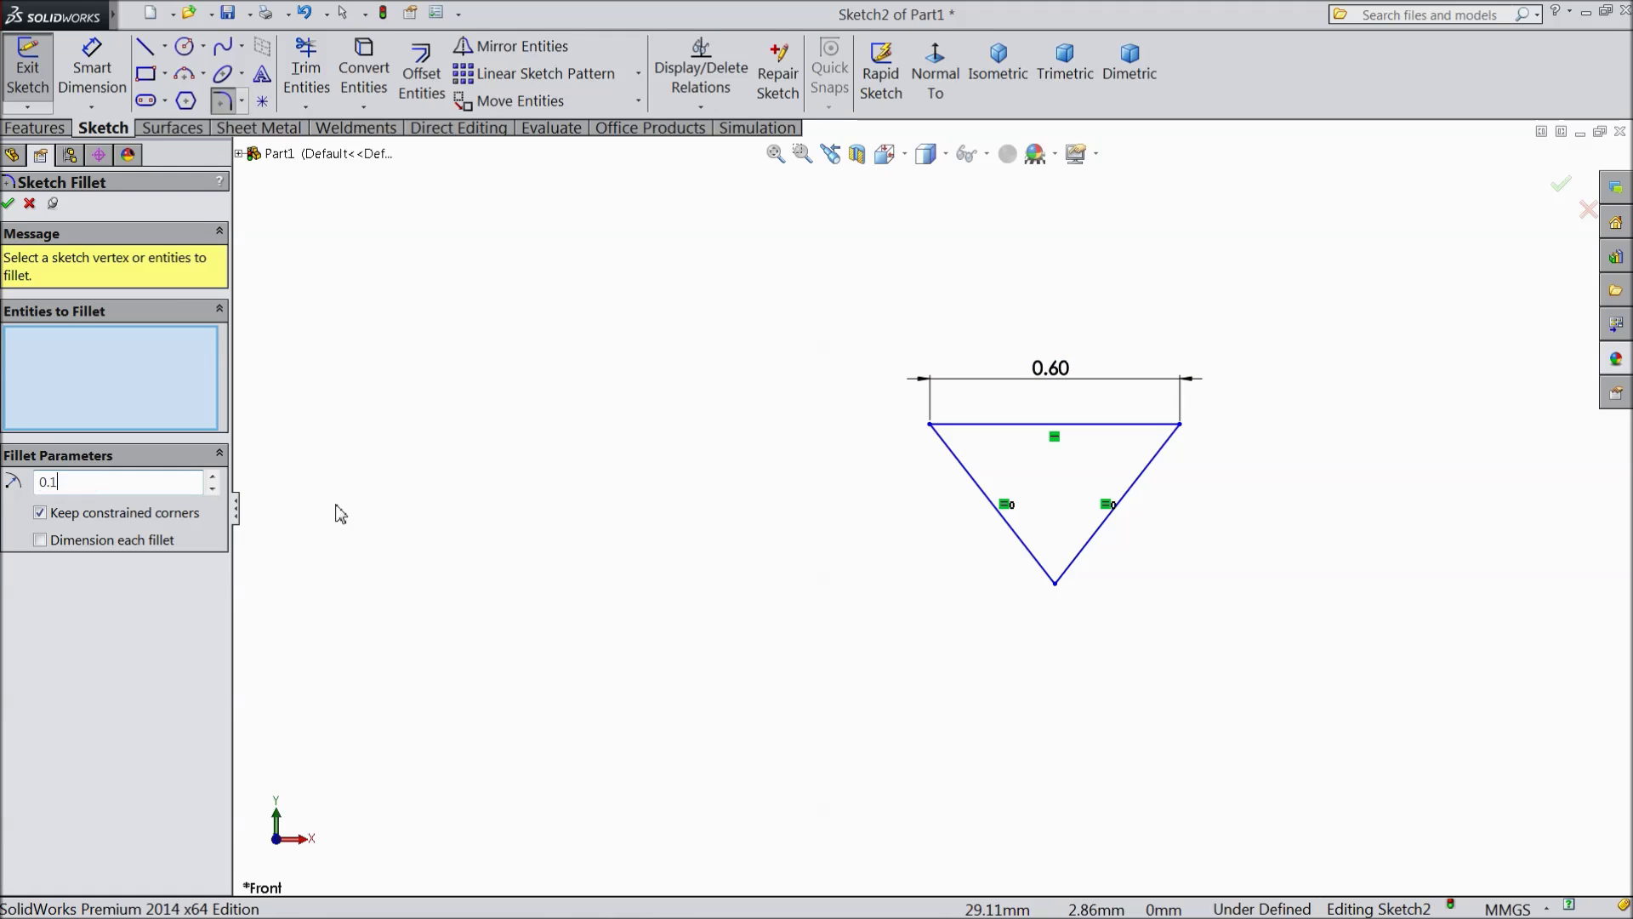
# Step: Round the triangle's bottom point with a 0.10 mm sketch fillet
pyautogui.click(1055, 584)
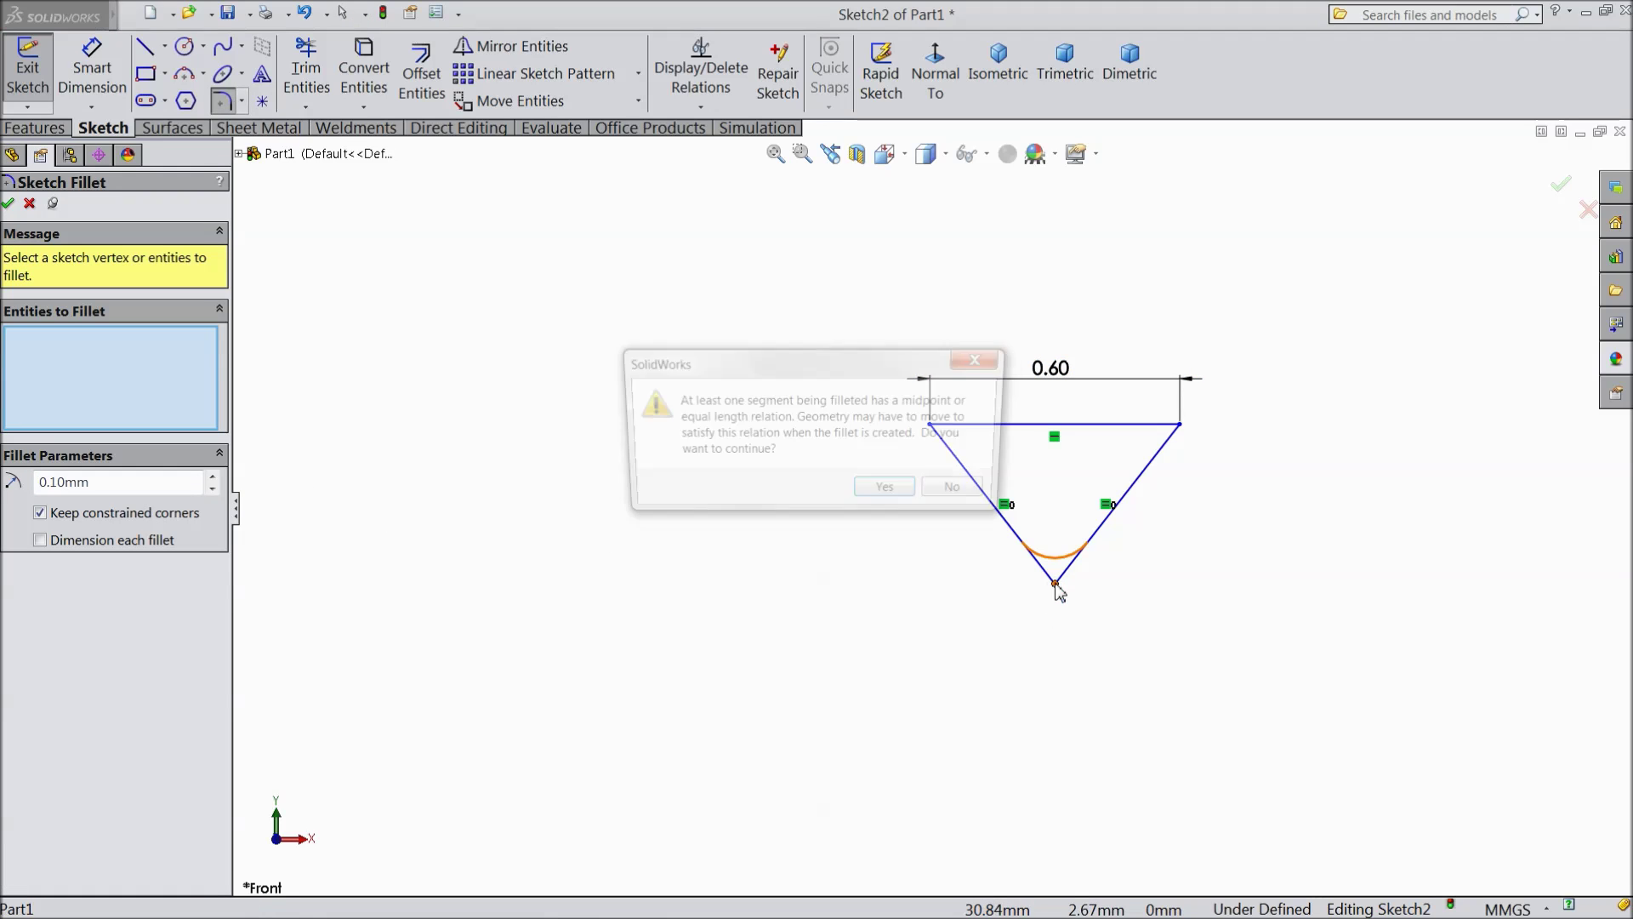
pyautogui.click(878, 501)
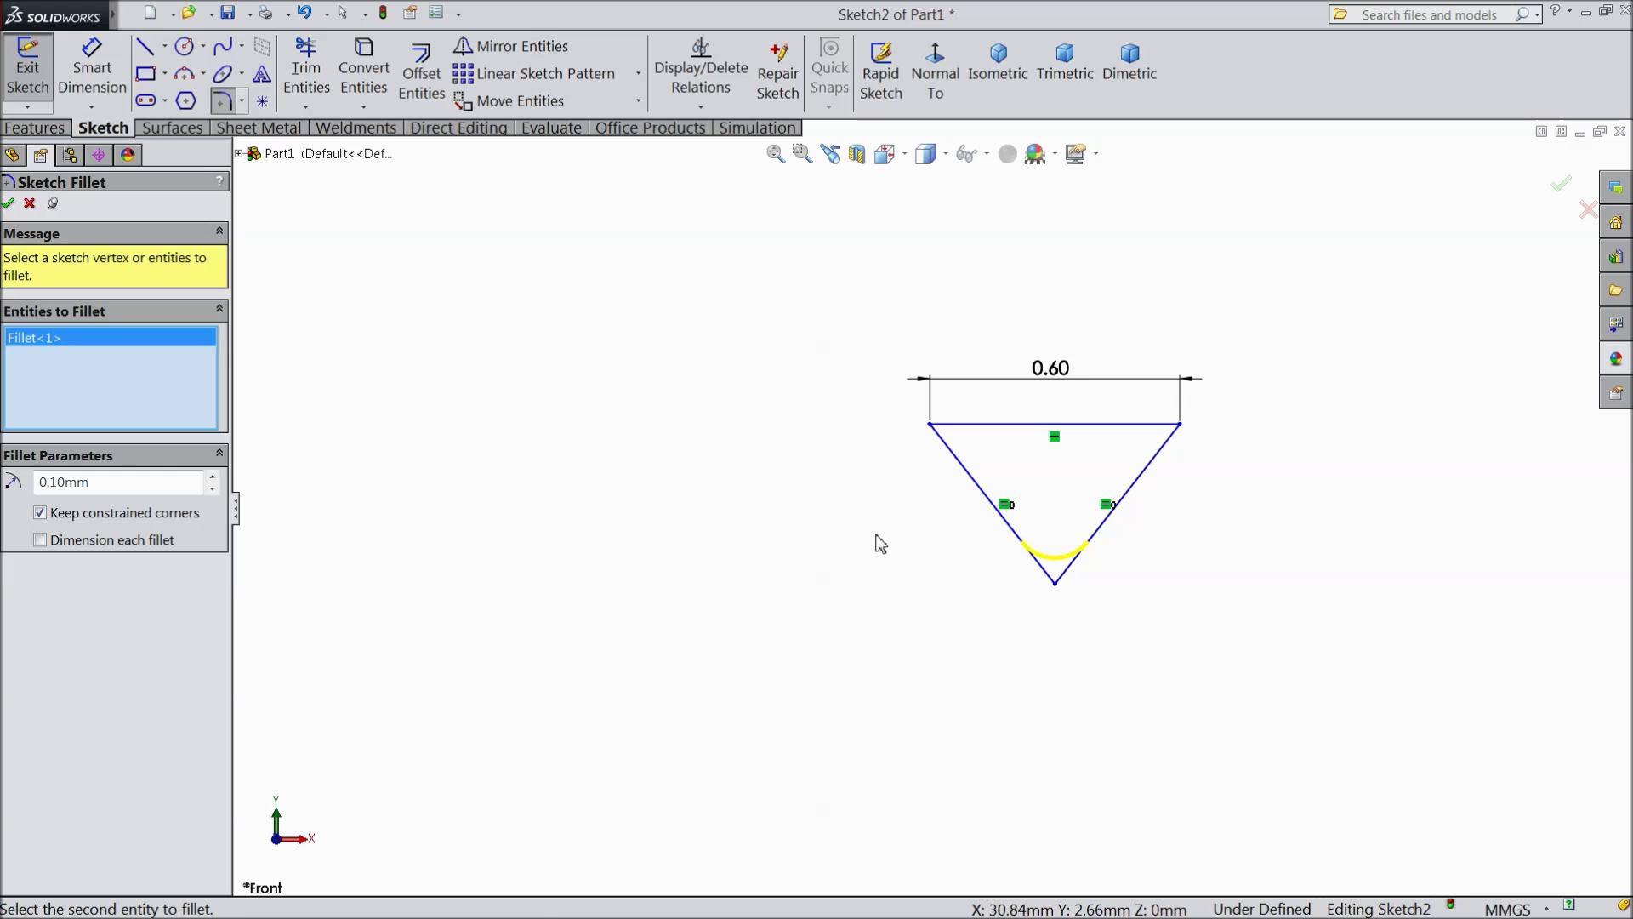
pyautogui.click(9, 205)
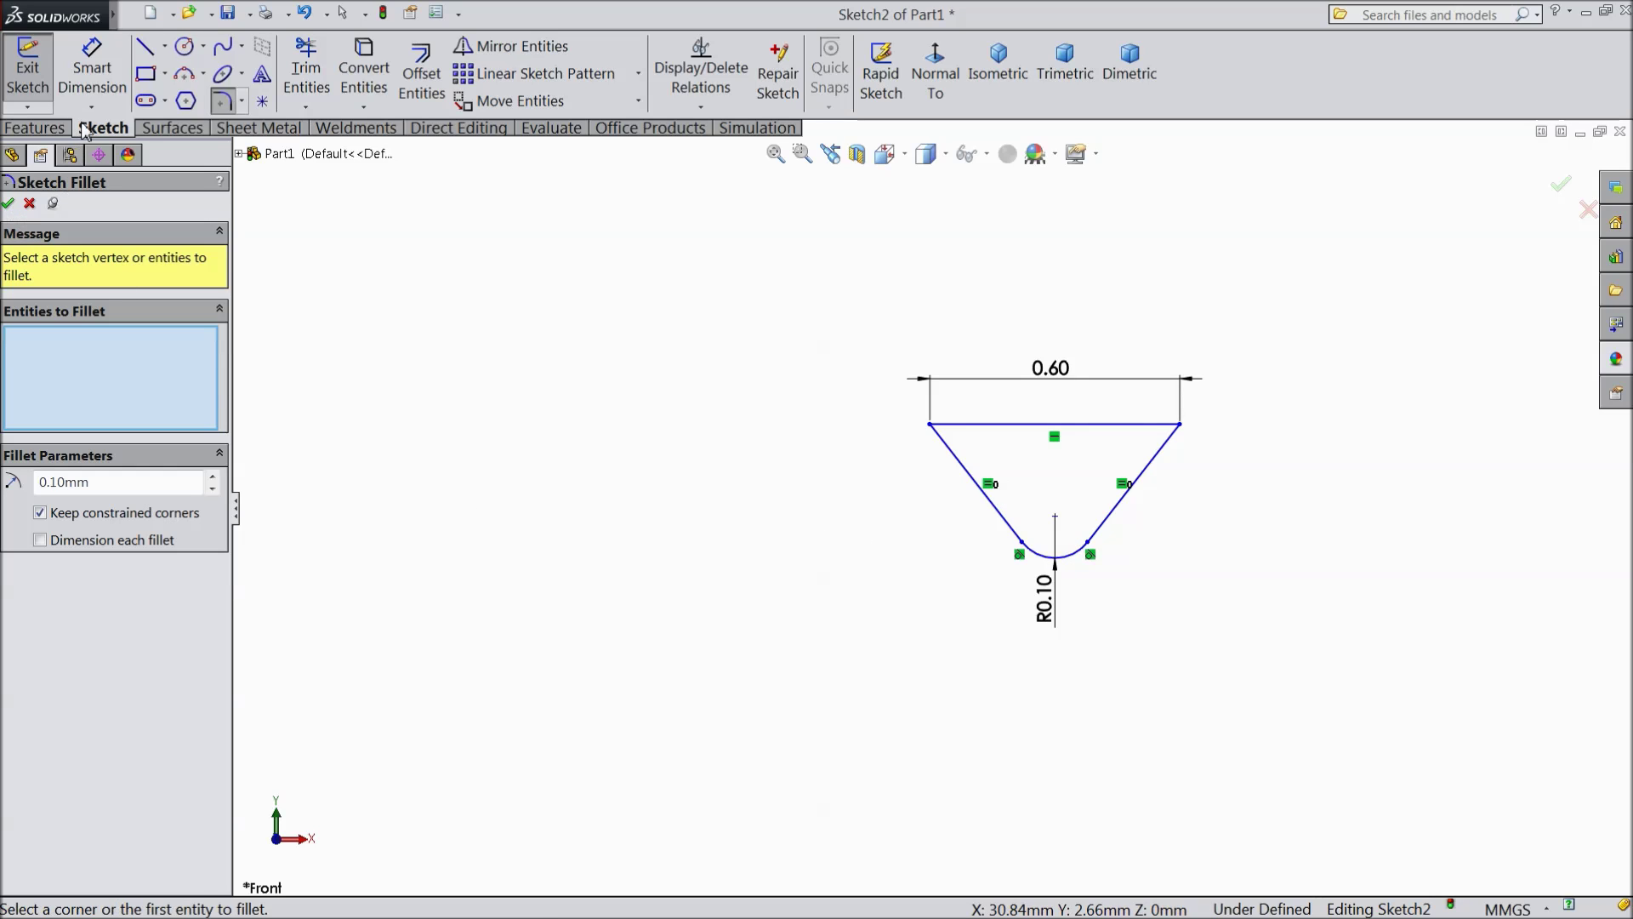
pyautogui.click(7, 204)
# Step: Dimension the fillet arc centre 0.5 mm below the triangle's top edge
pyautogui.click(92, 72)
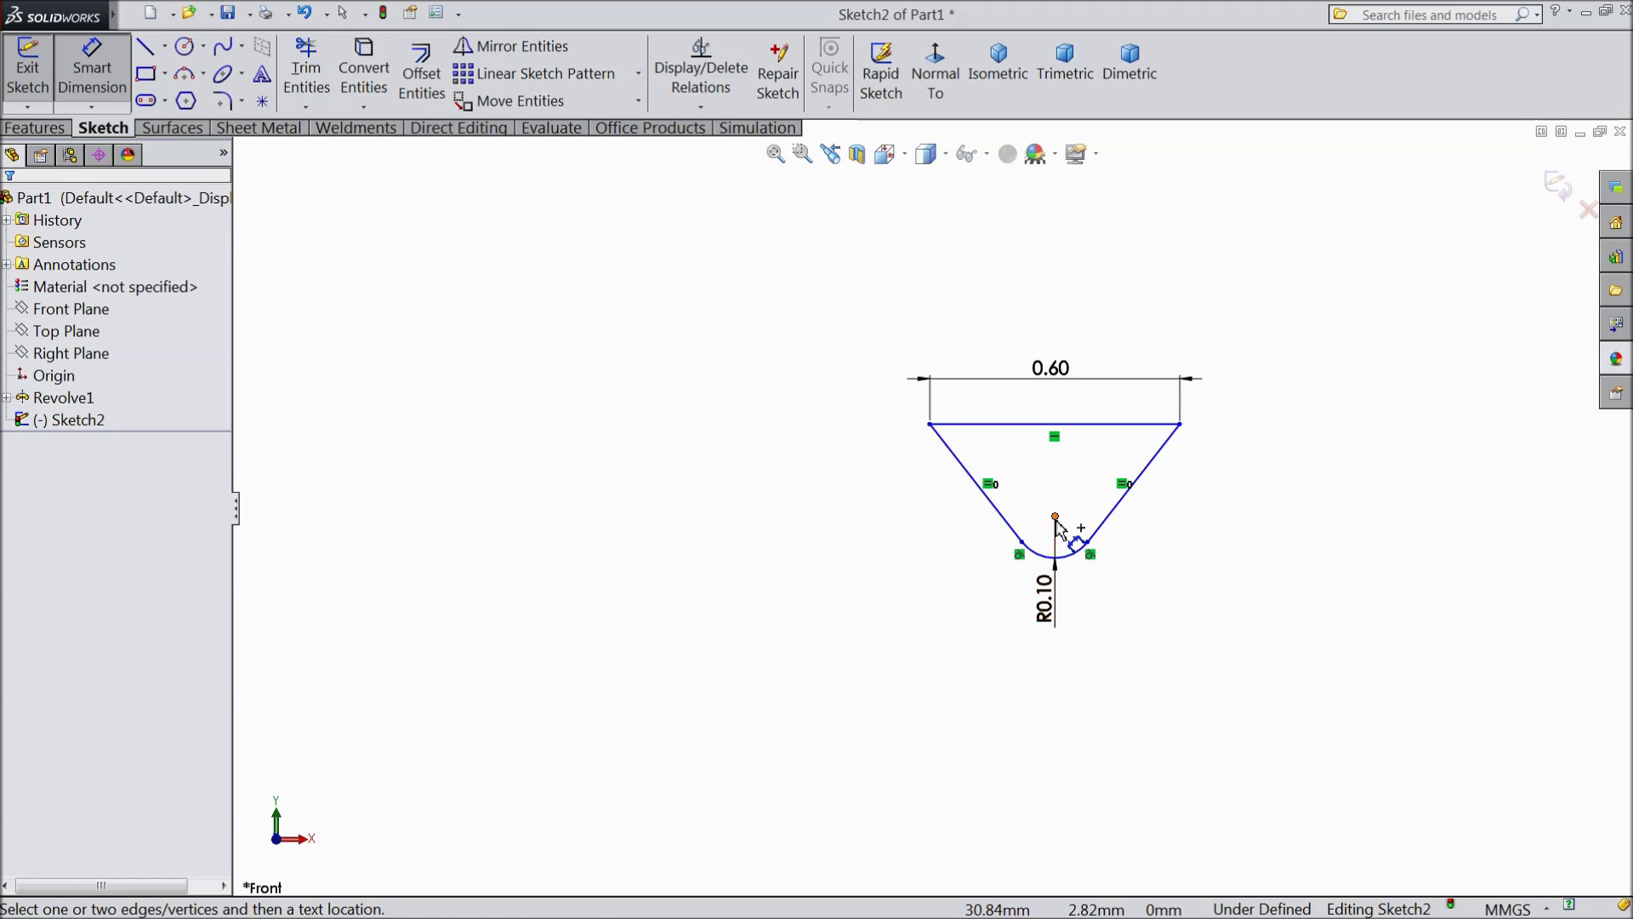
pyautogui.click(1055, 516)
pyautogui.click(1140, 423)
pyautogui.click(1250, 481)
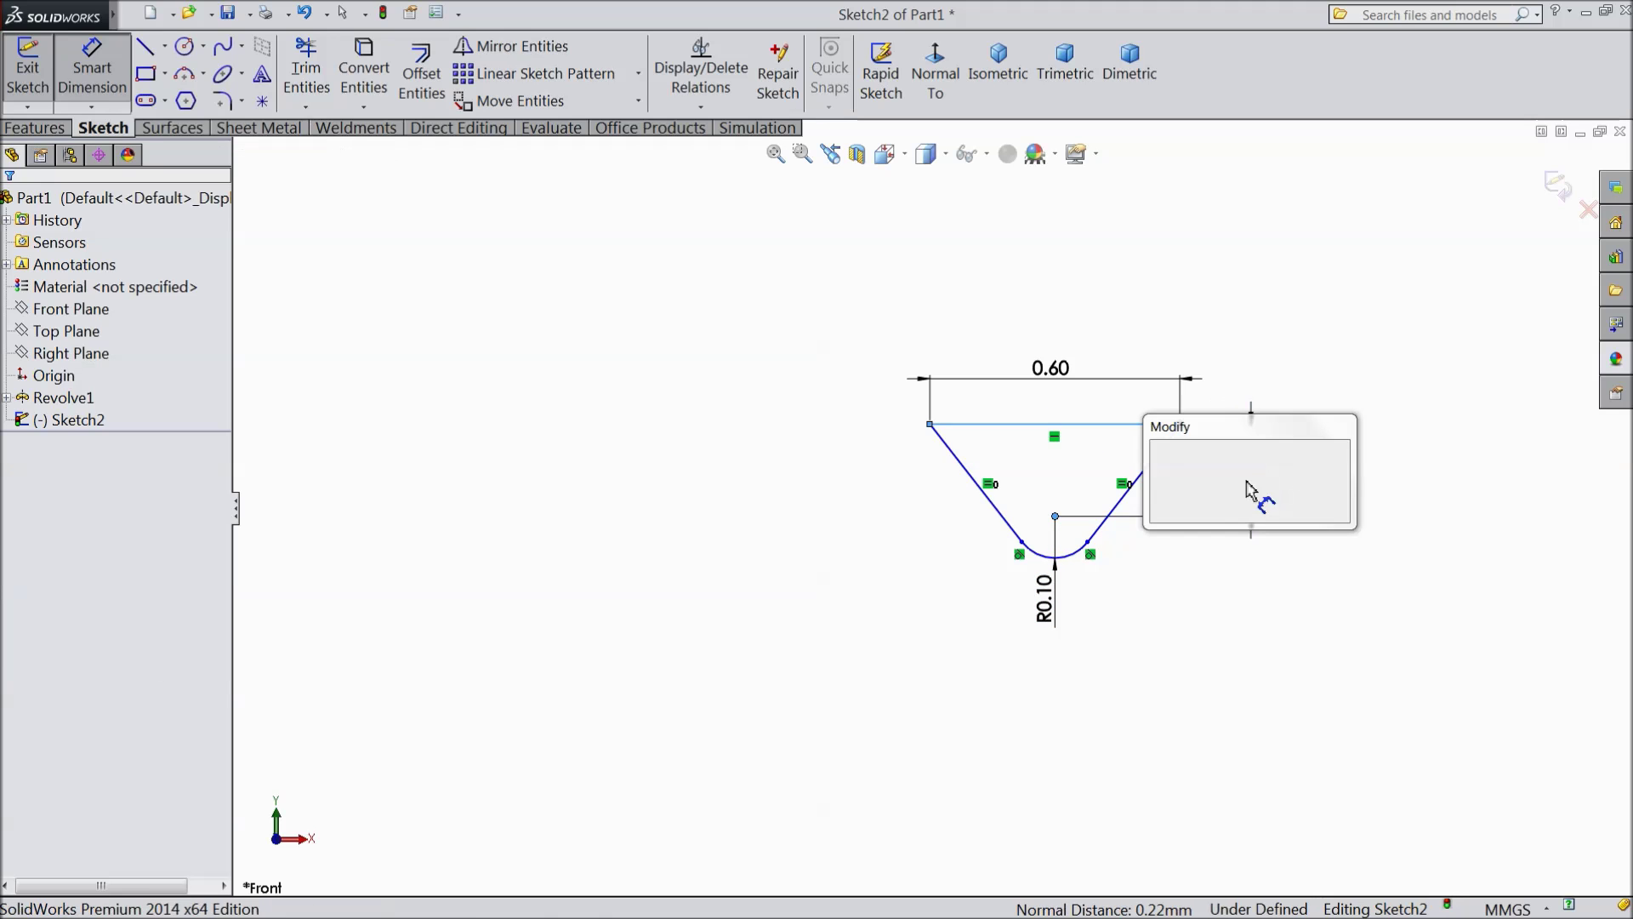
pyautogui.write('0.5')
pyautogui.click(1159, 451)
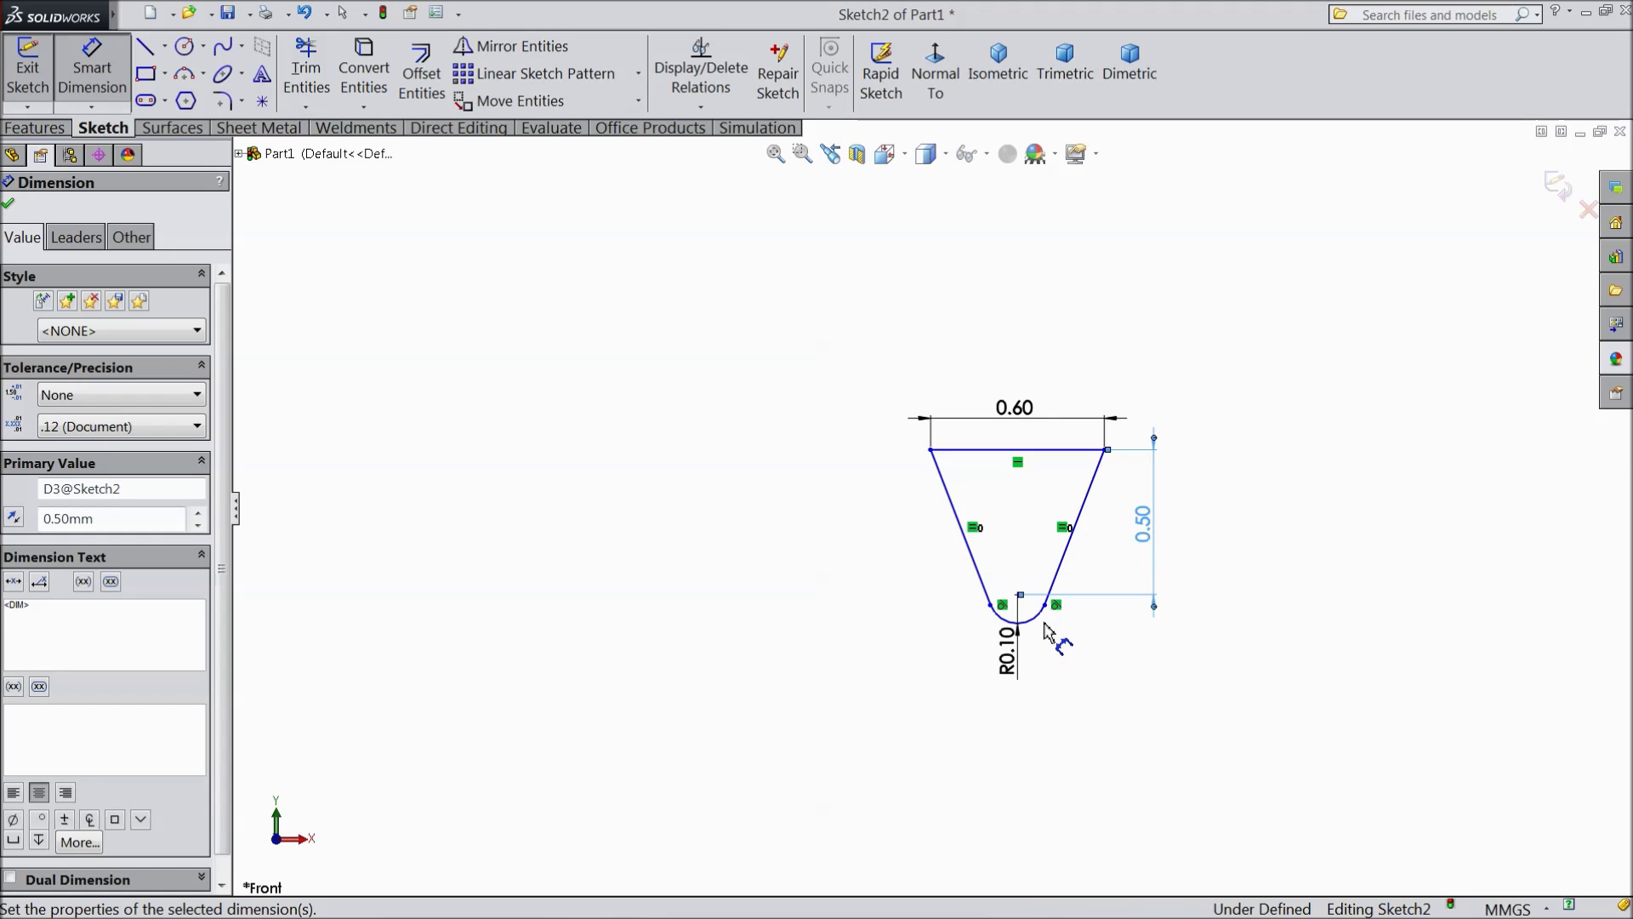
pyautogui.click(10, 204)
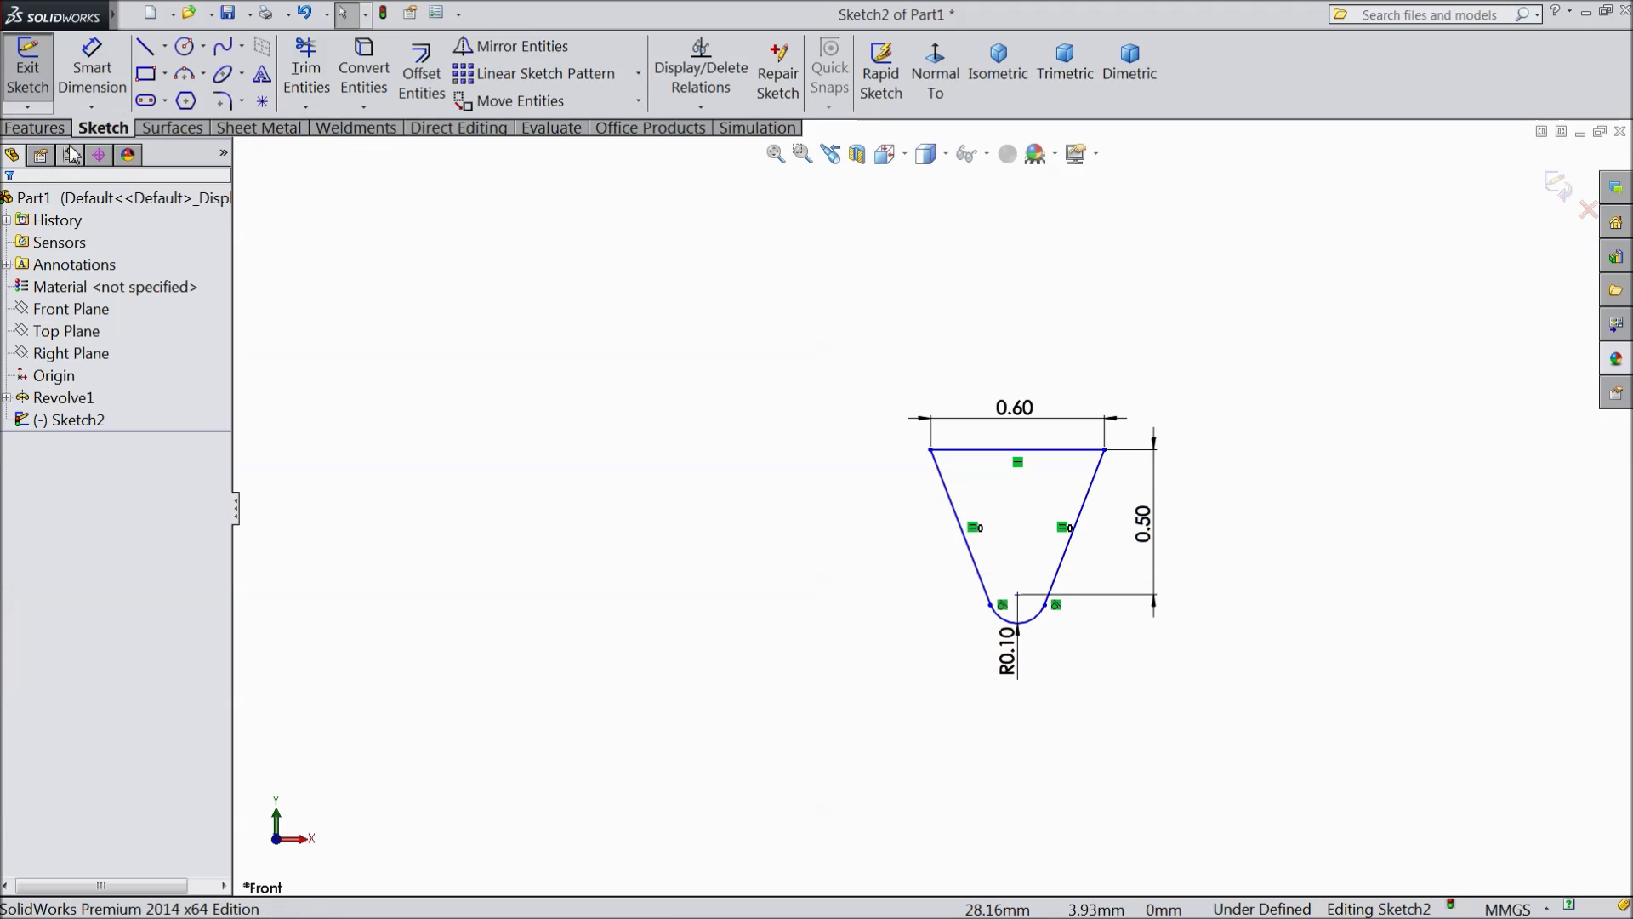
# Step: Draw a vertical centerline from the triangle's top-edge midpoint down to its bottom point
pyautogui.click(164, 46)
pyautogui.click(191, 100)
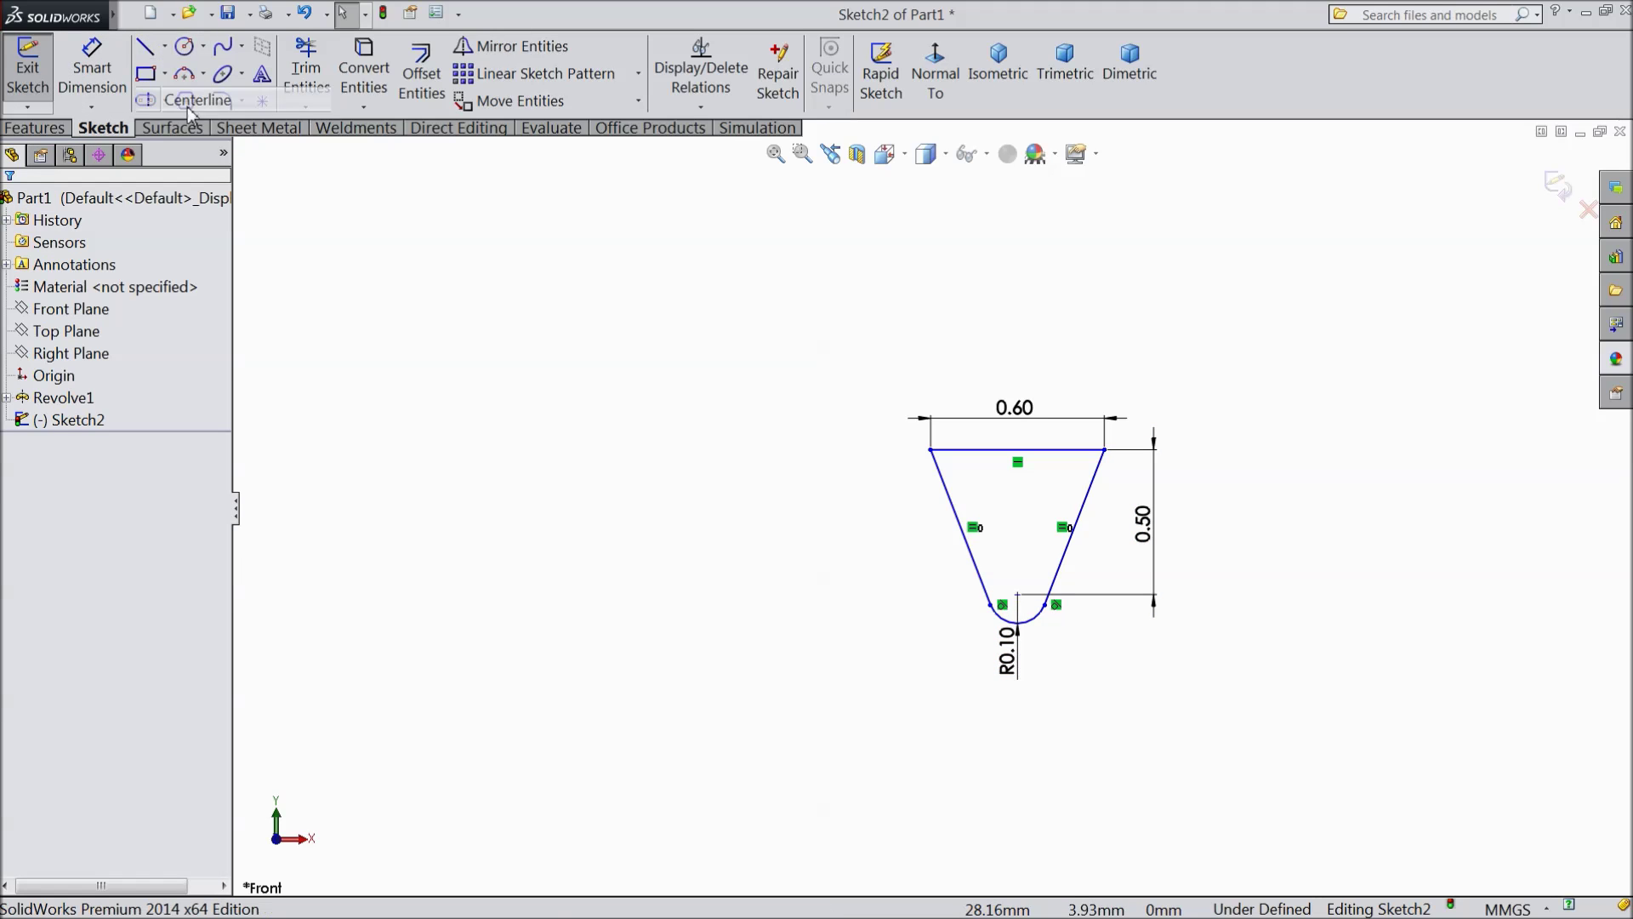
pyautogui.click(1017, 450)
pyautogui.click(1017, 595)
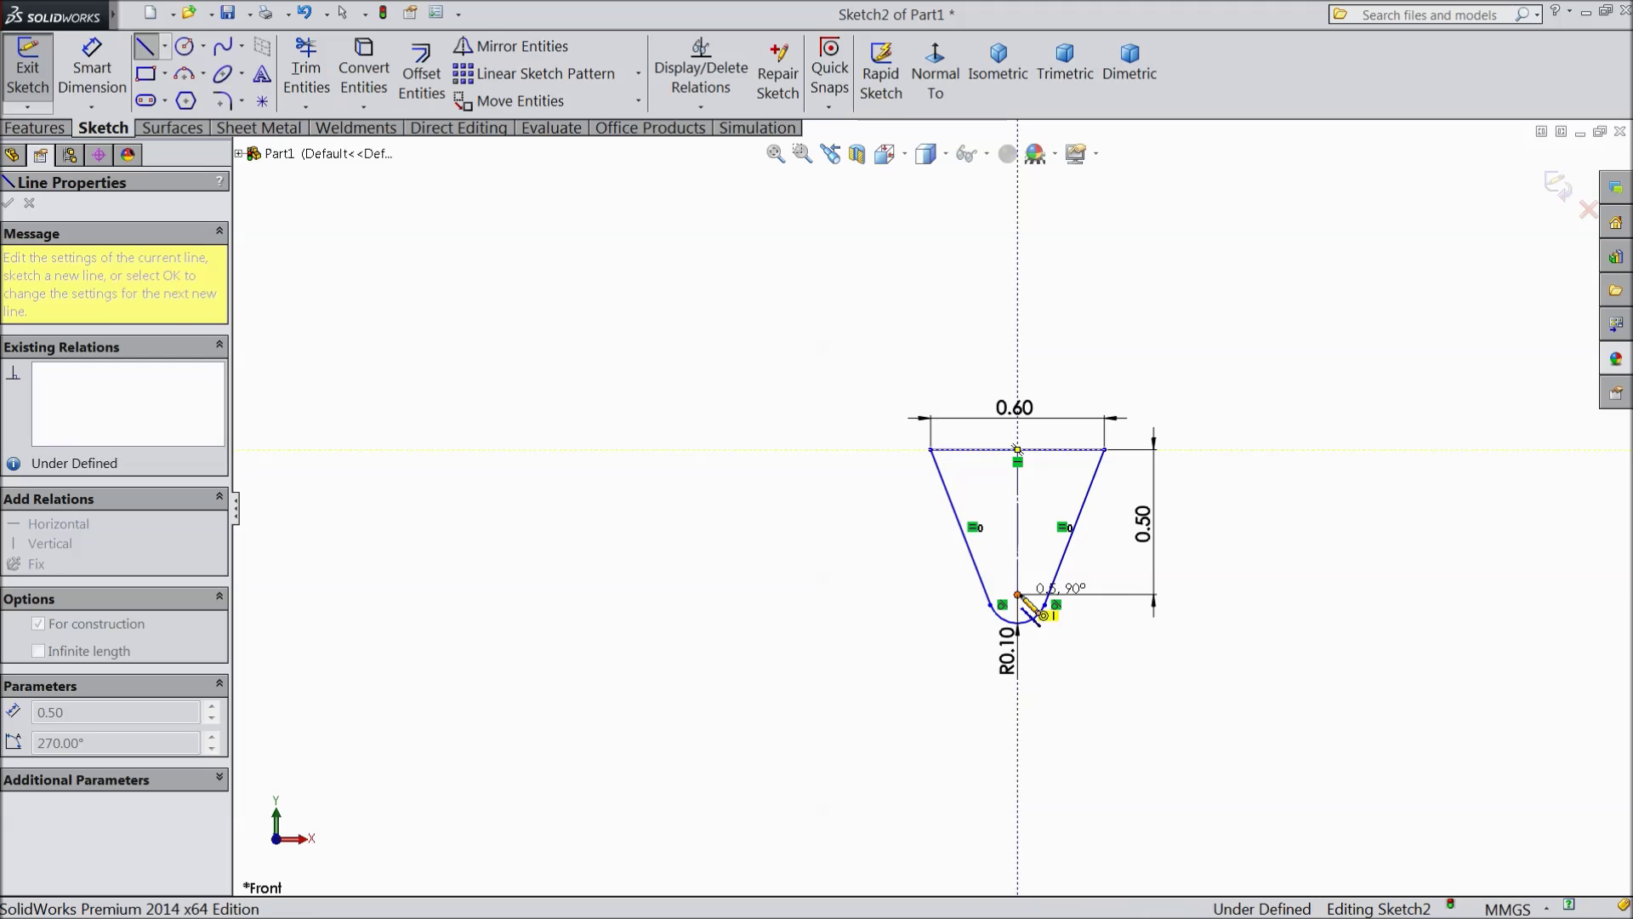
pyautogui.rightClick(846, 528)
pyautogui.click(894, 167)
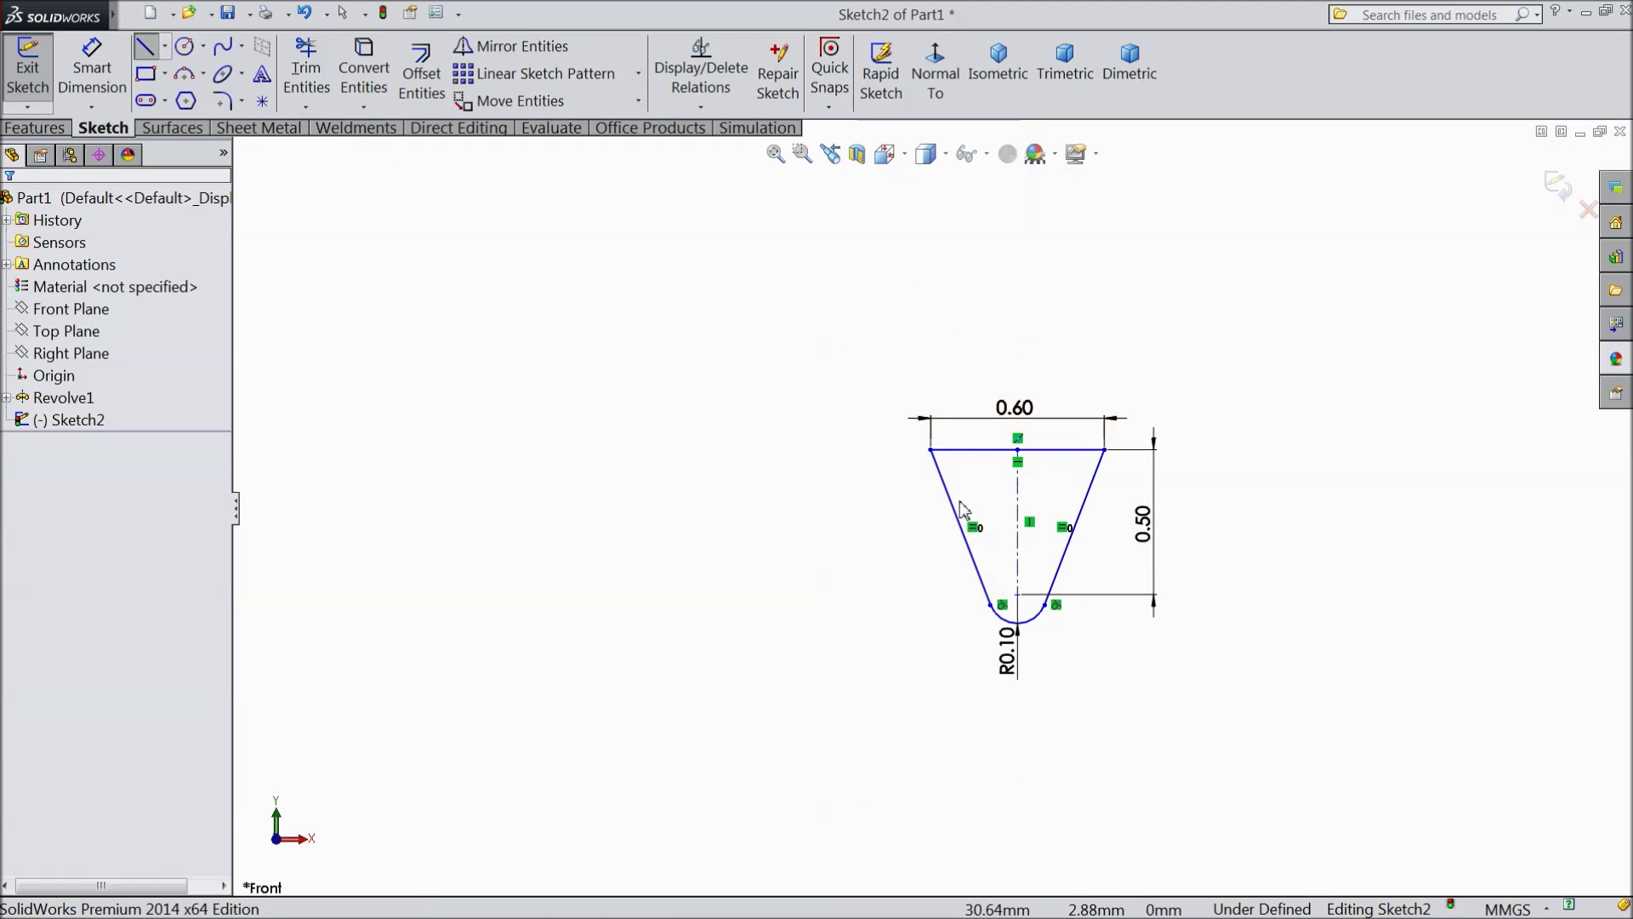
pyautogui.scroll(4, 923, 551)
pyautogui.scroll(-2, 810, 607)
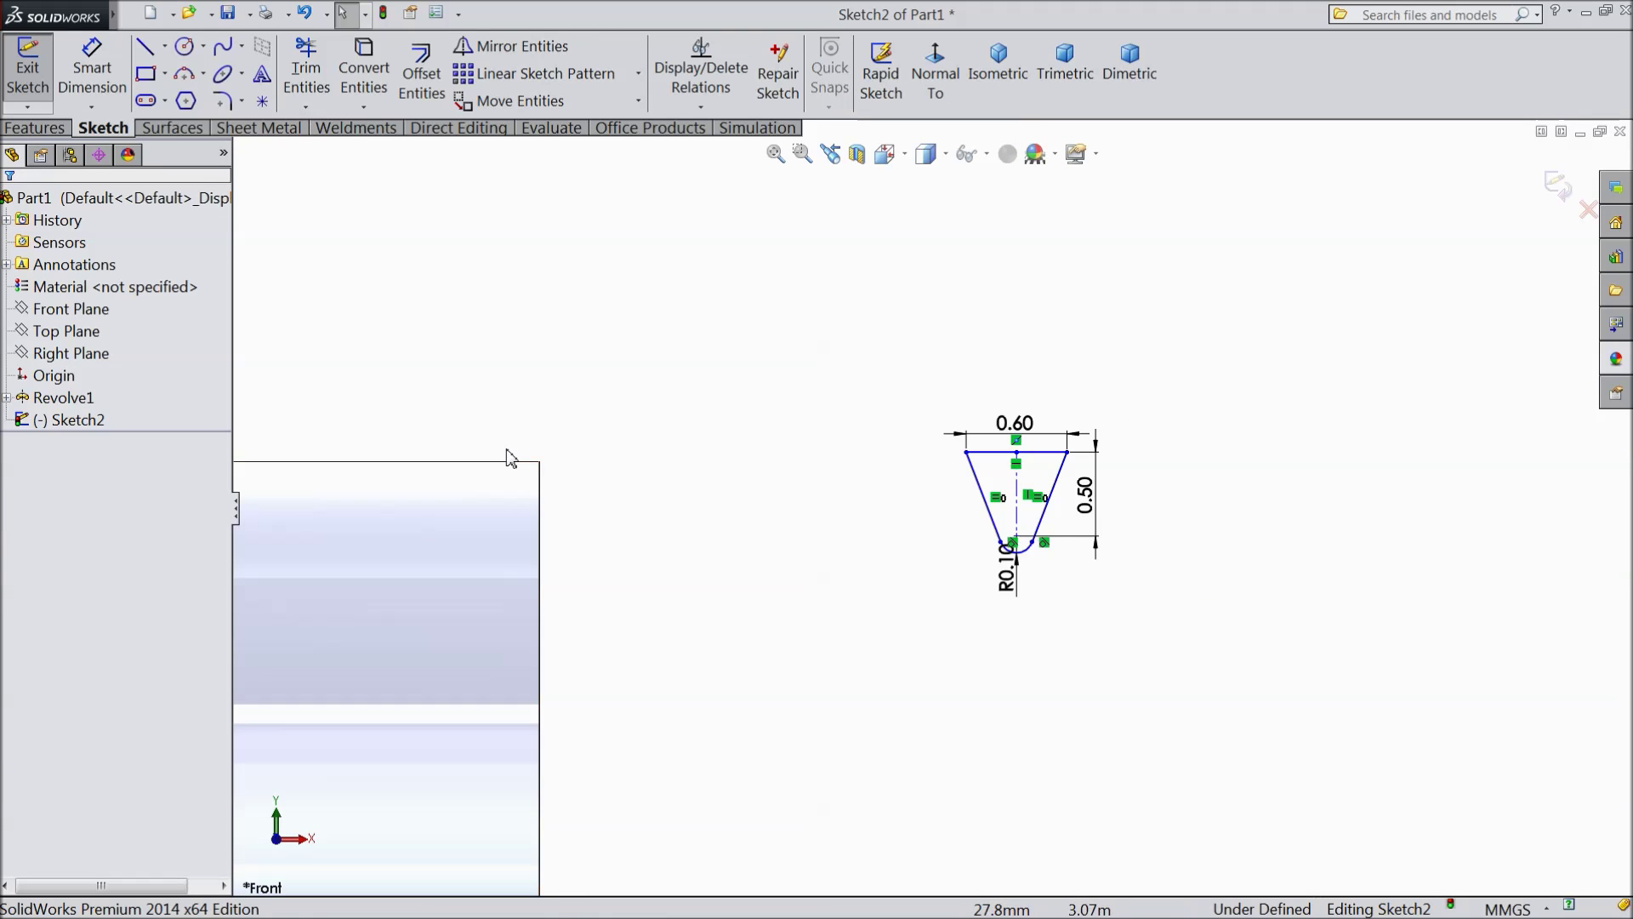
# Step: Make the triangle's top point coincident with the shaft's end corner, then exit Sketch2
pyautogui.click(541, 461)
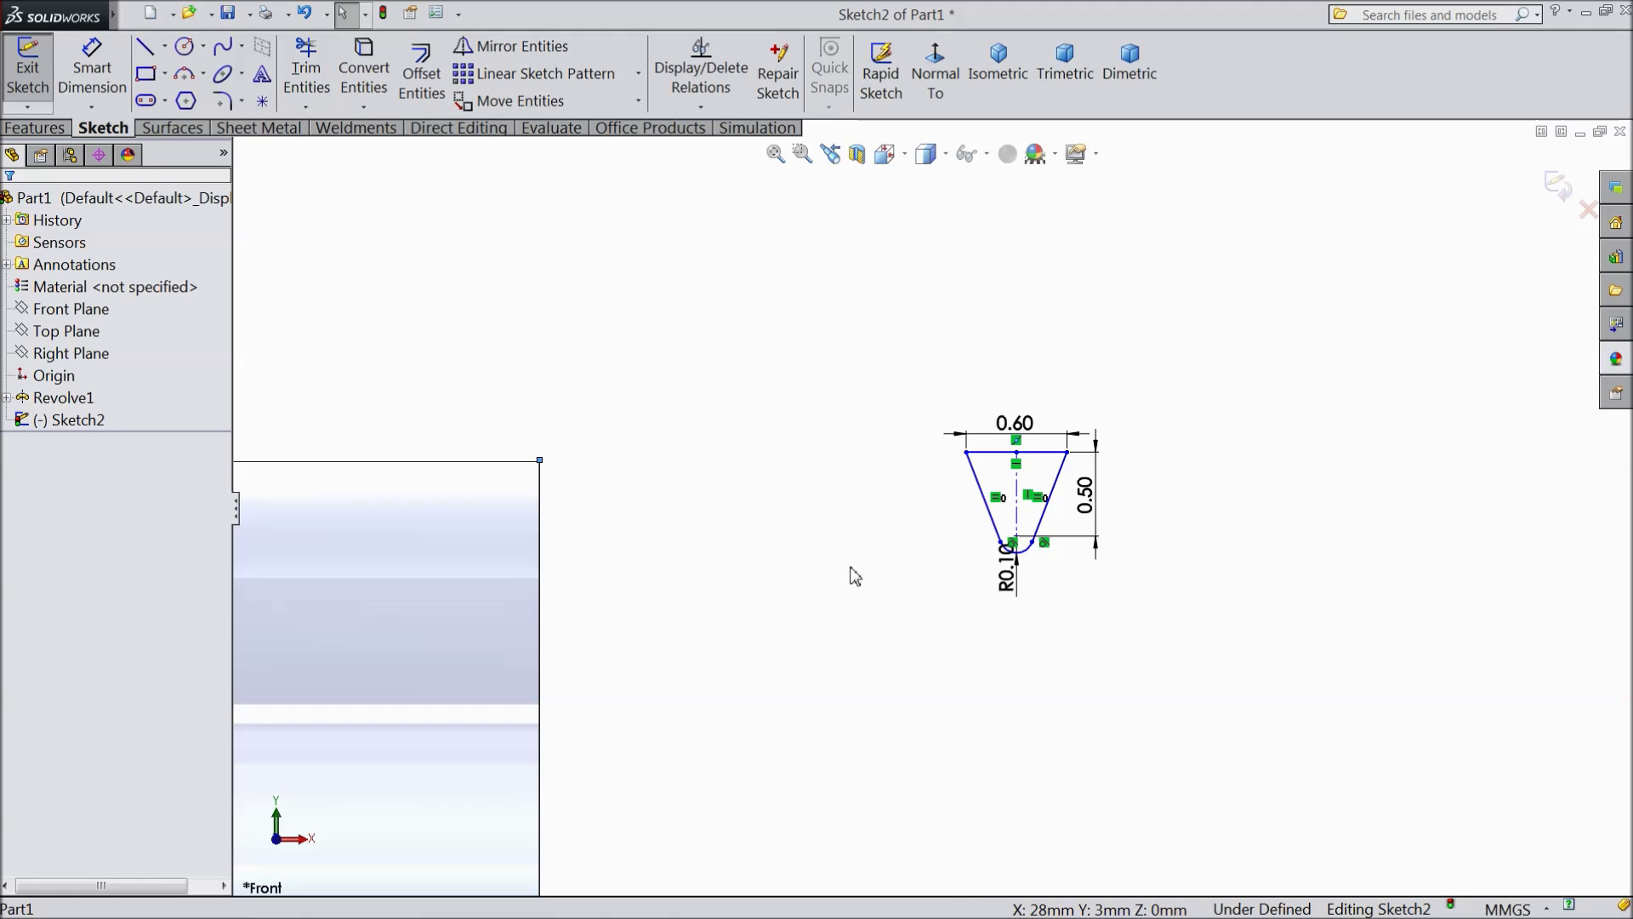
pyautogui.keyDown('ctrl'); pyautogui.click(1017, 453); pyautogui.keyUp('ctrl')
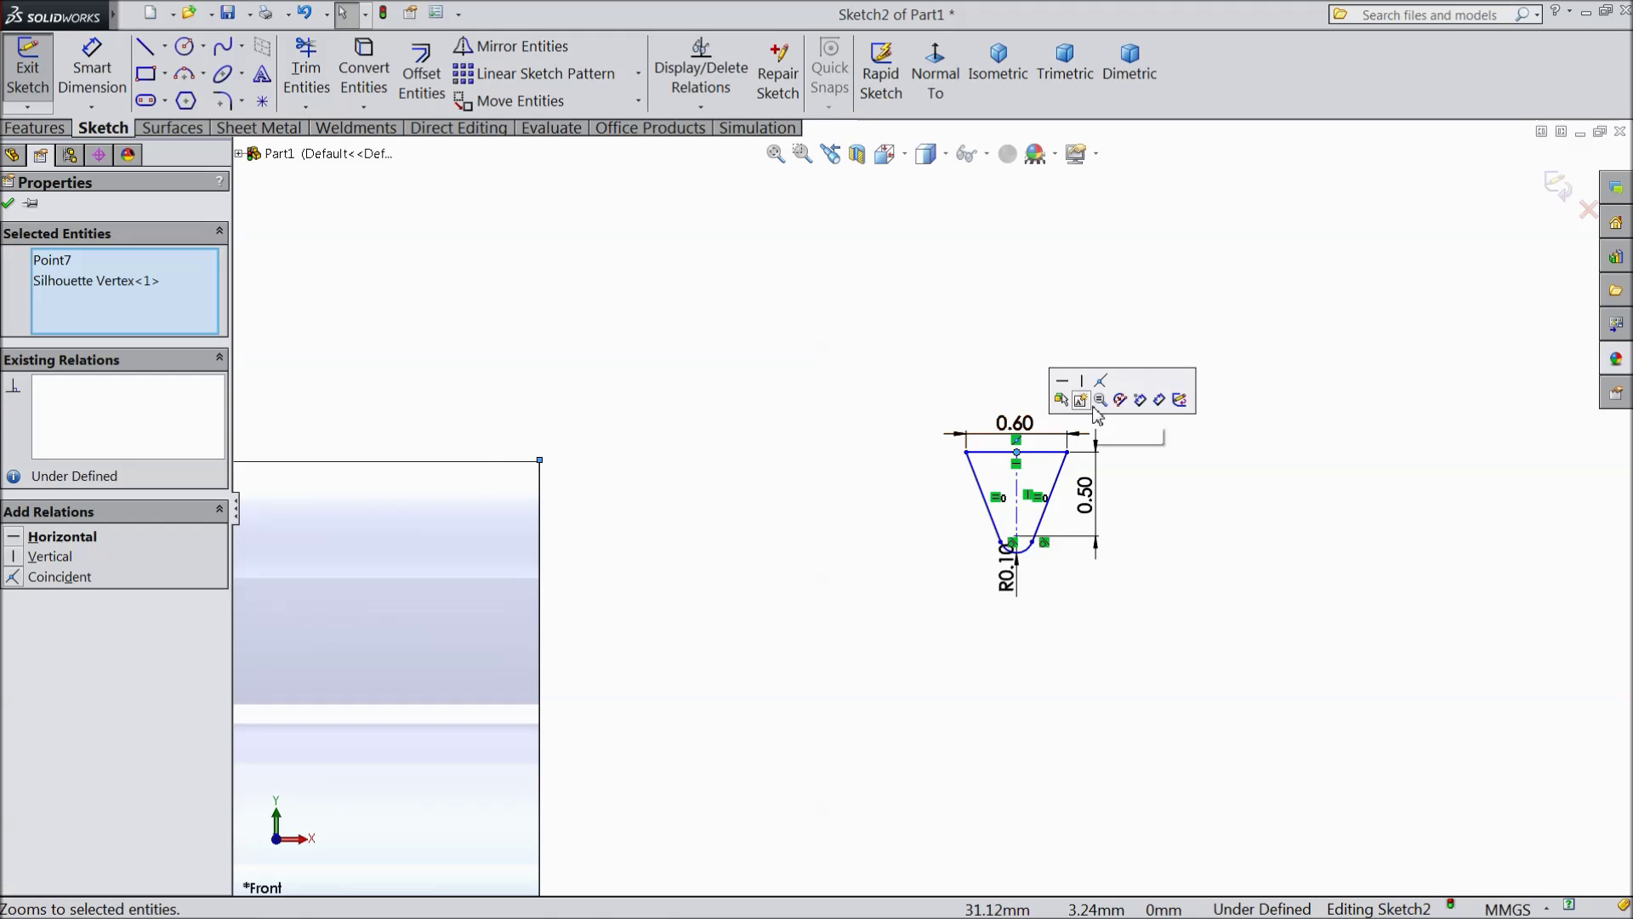
pyautogui.click(1095, 390)
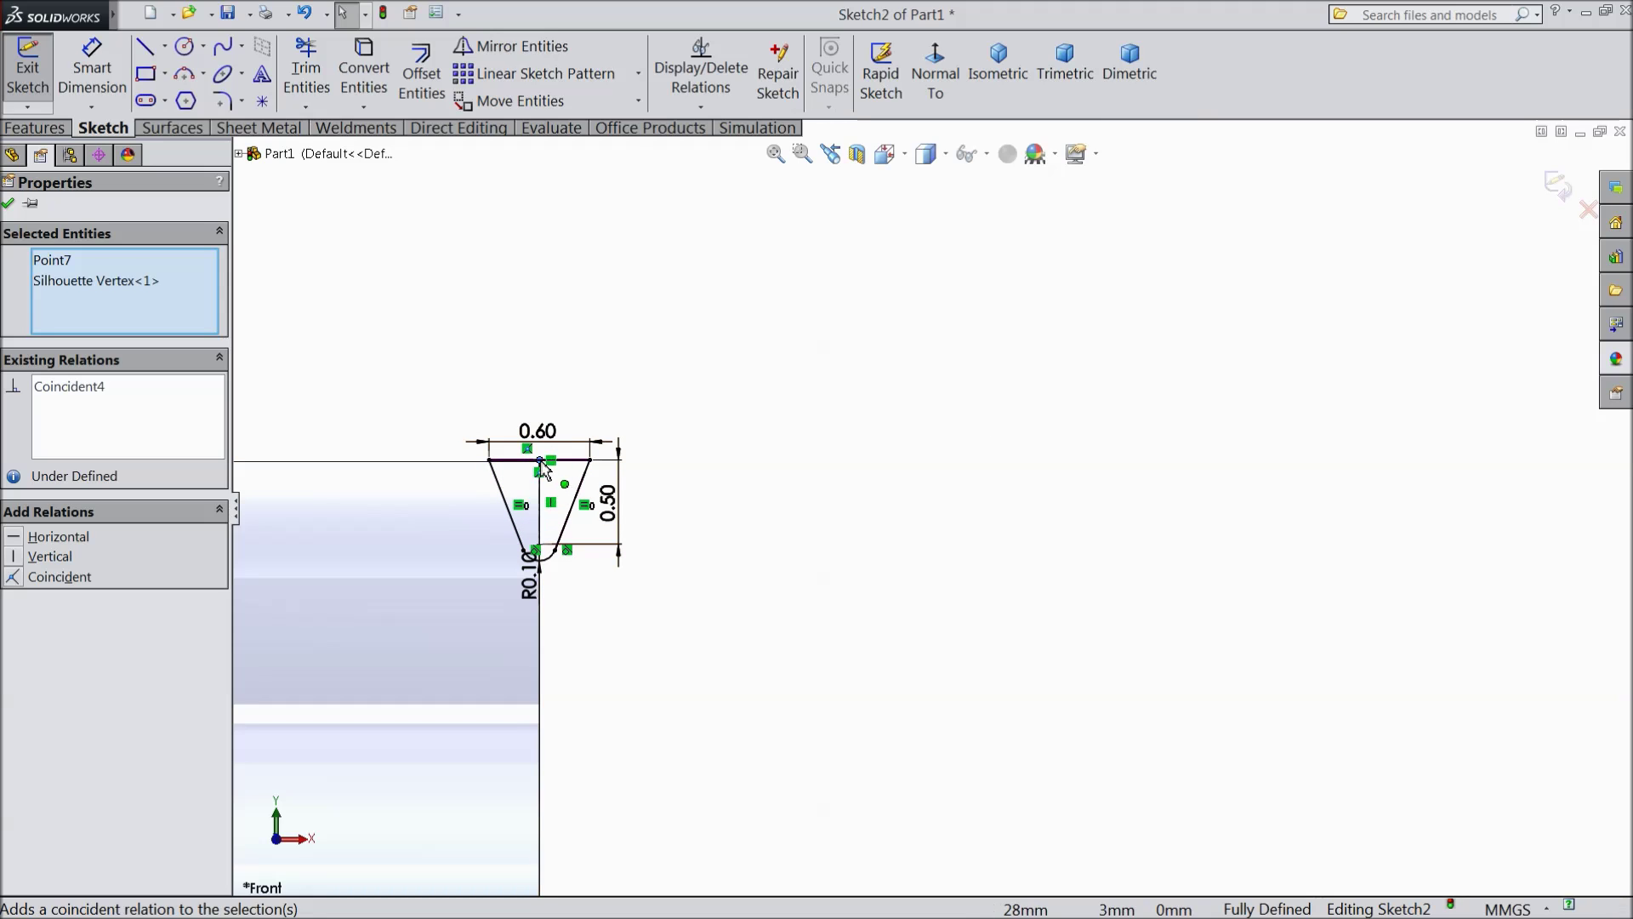
pyautogui.click(1564, 189)
pyautogui.scroll(3, 925, 527)
pyautogui.moveTo(969, 536); pyautogui.dragTo(832, 634, button='middle')
pyautogui.scroll(-3, 832, 634)
pyautogui.click(830, 621)
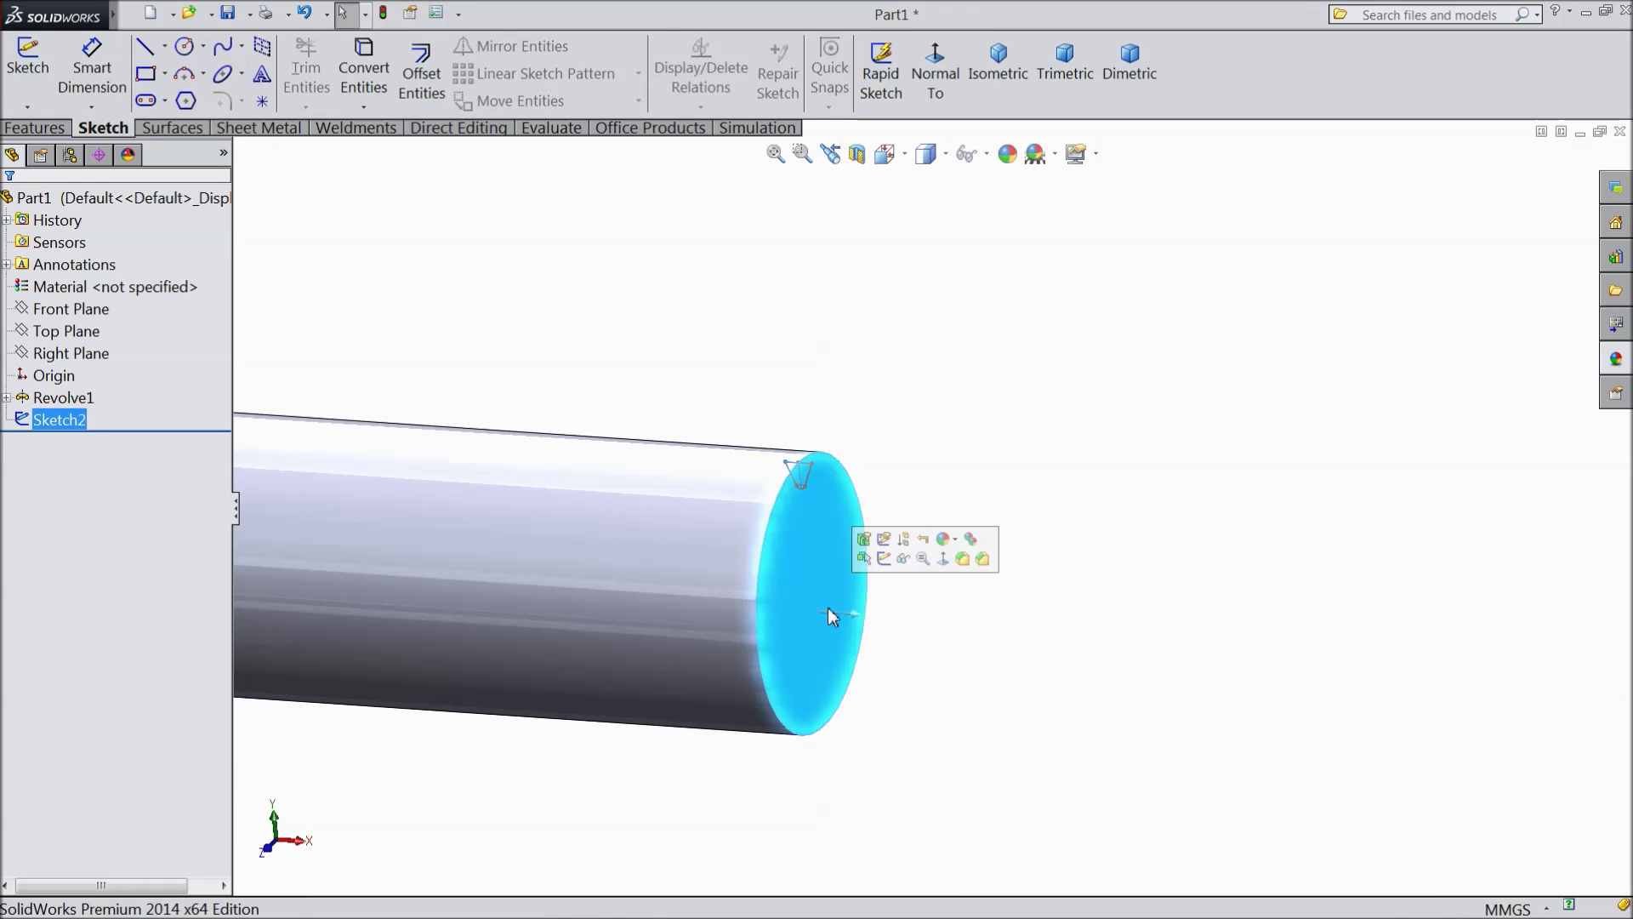
# Step: Convert the shaft's end-face edge into a circle in a new sketch and start a helix from it
pyautogui.click(886, 568)
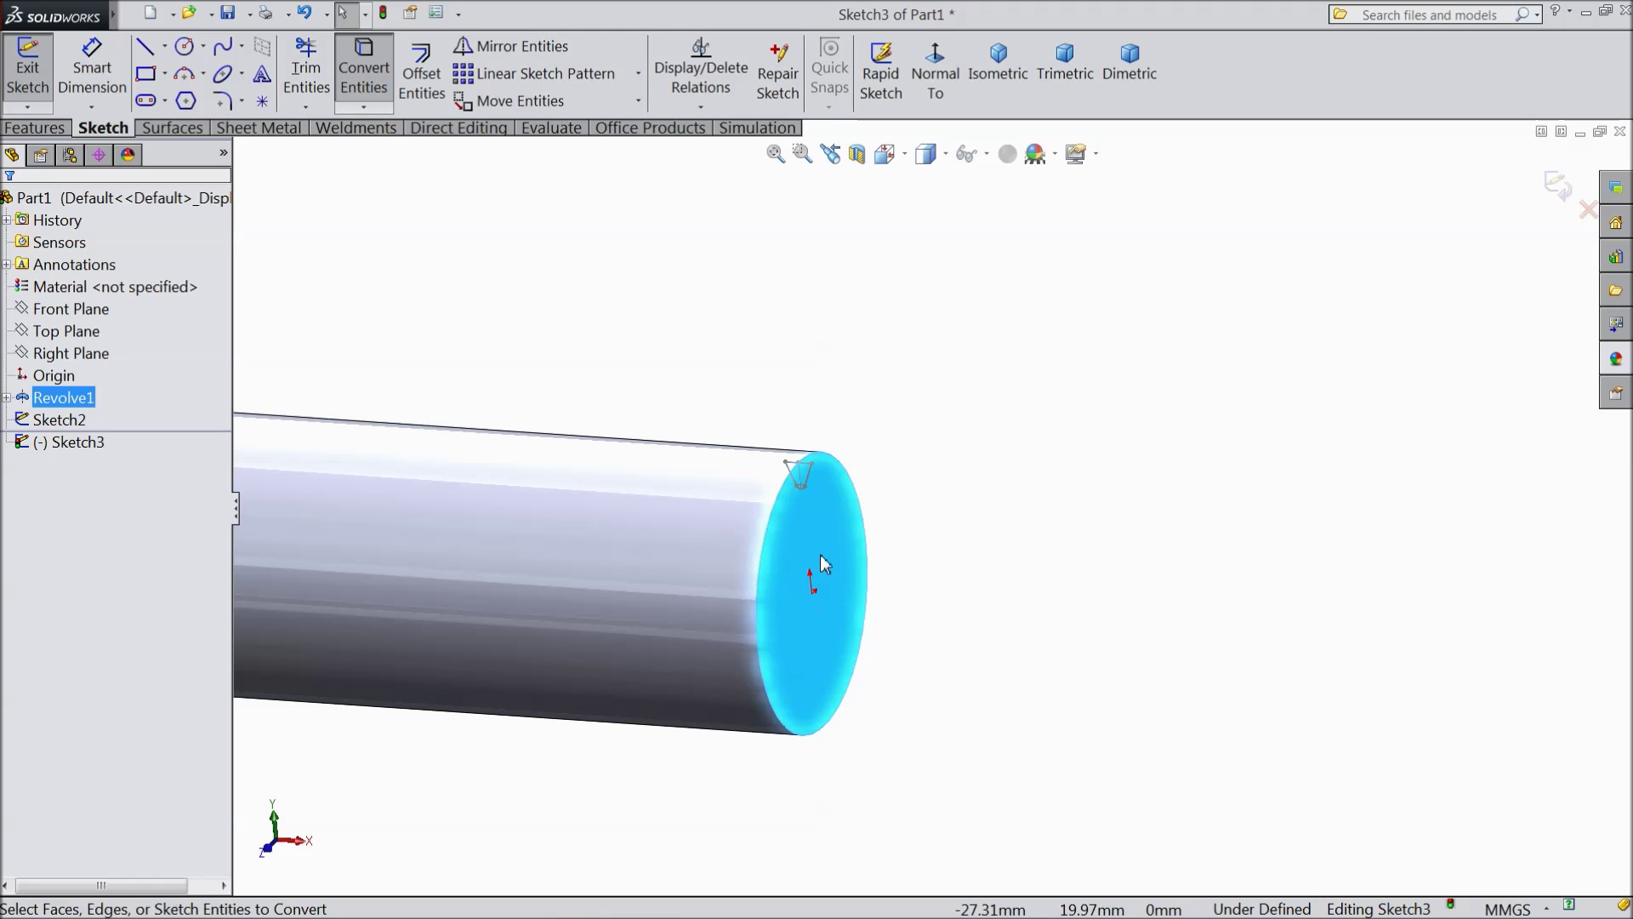
pyautogui.click(820, 555)
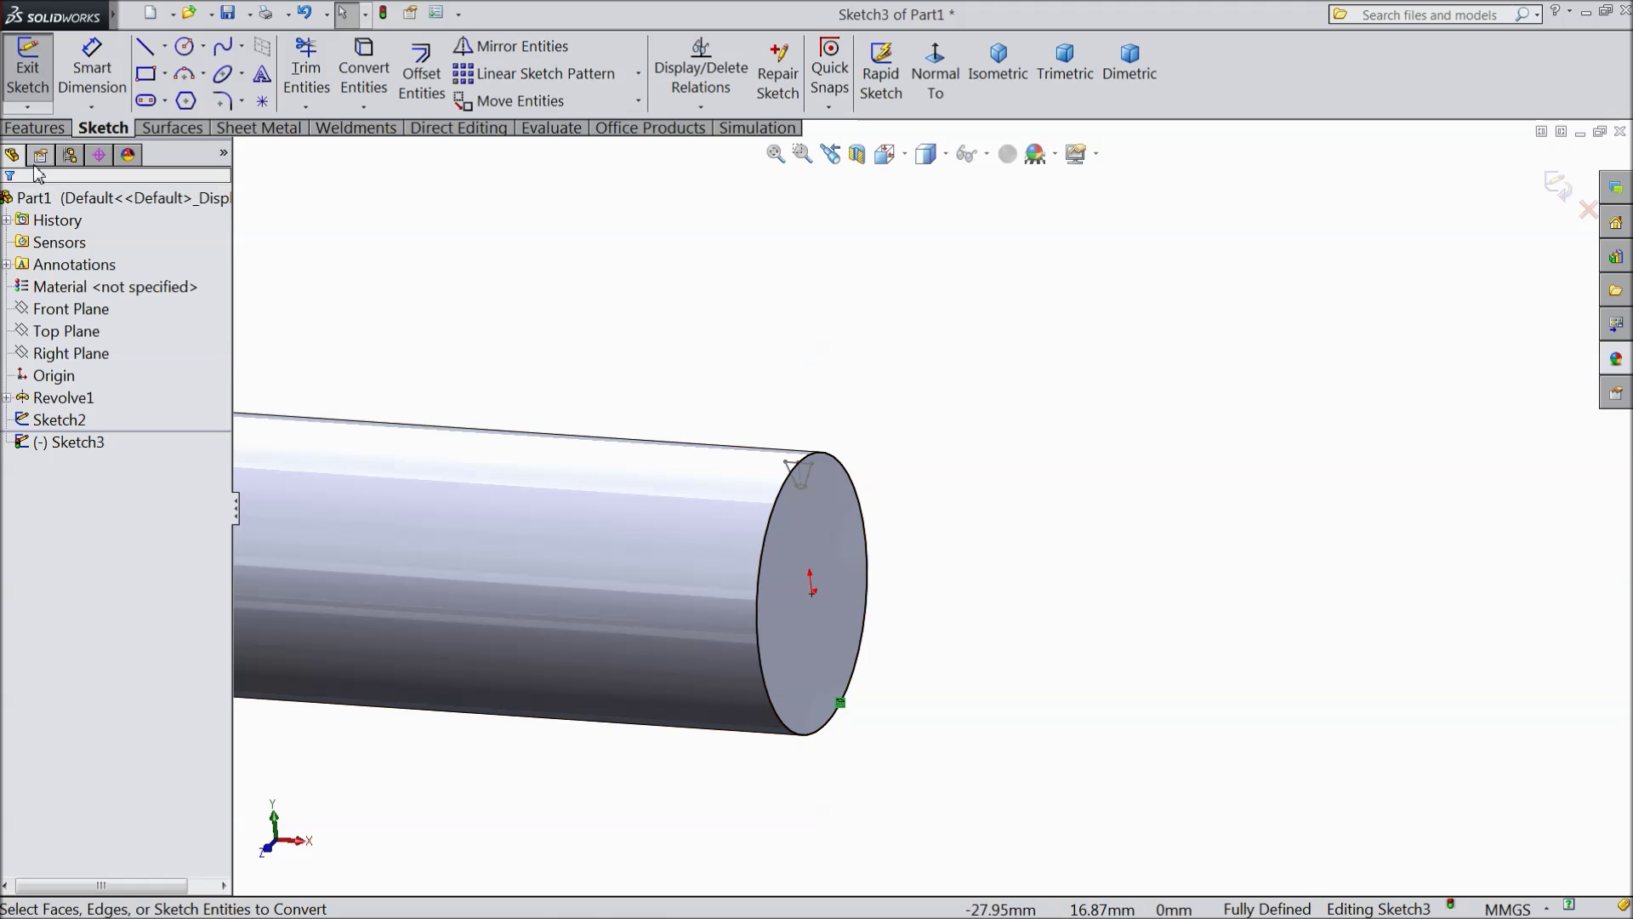
pyautogui.click(44, 134)
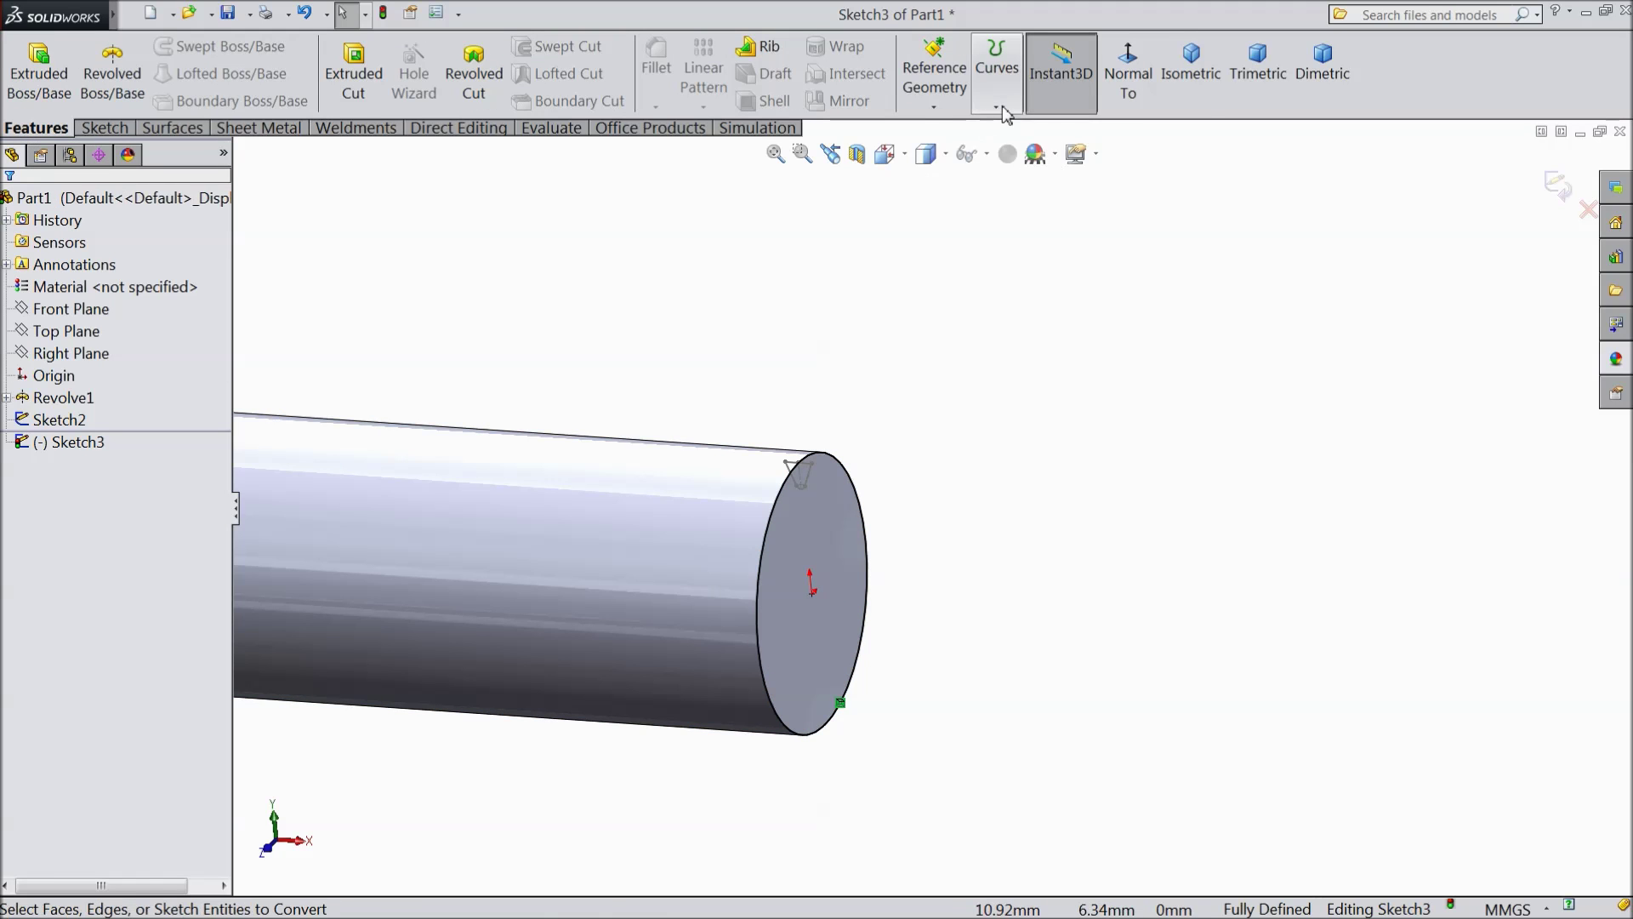
pyautogui.click(996, 68)
pyautogui.click(1055, 165)
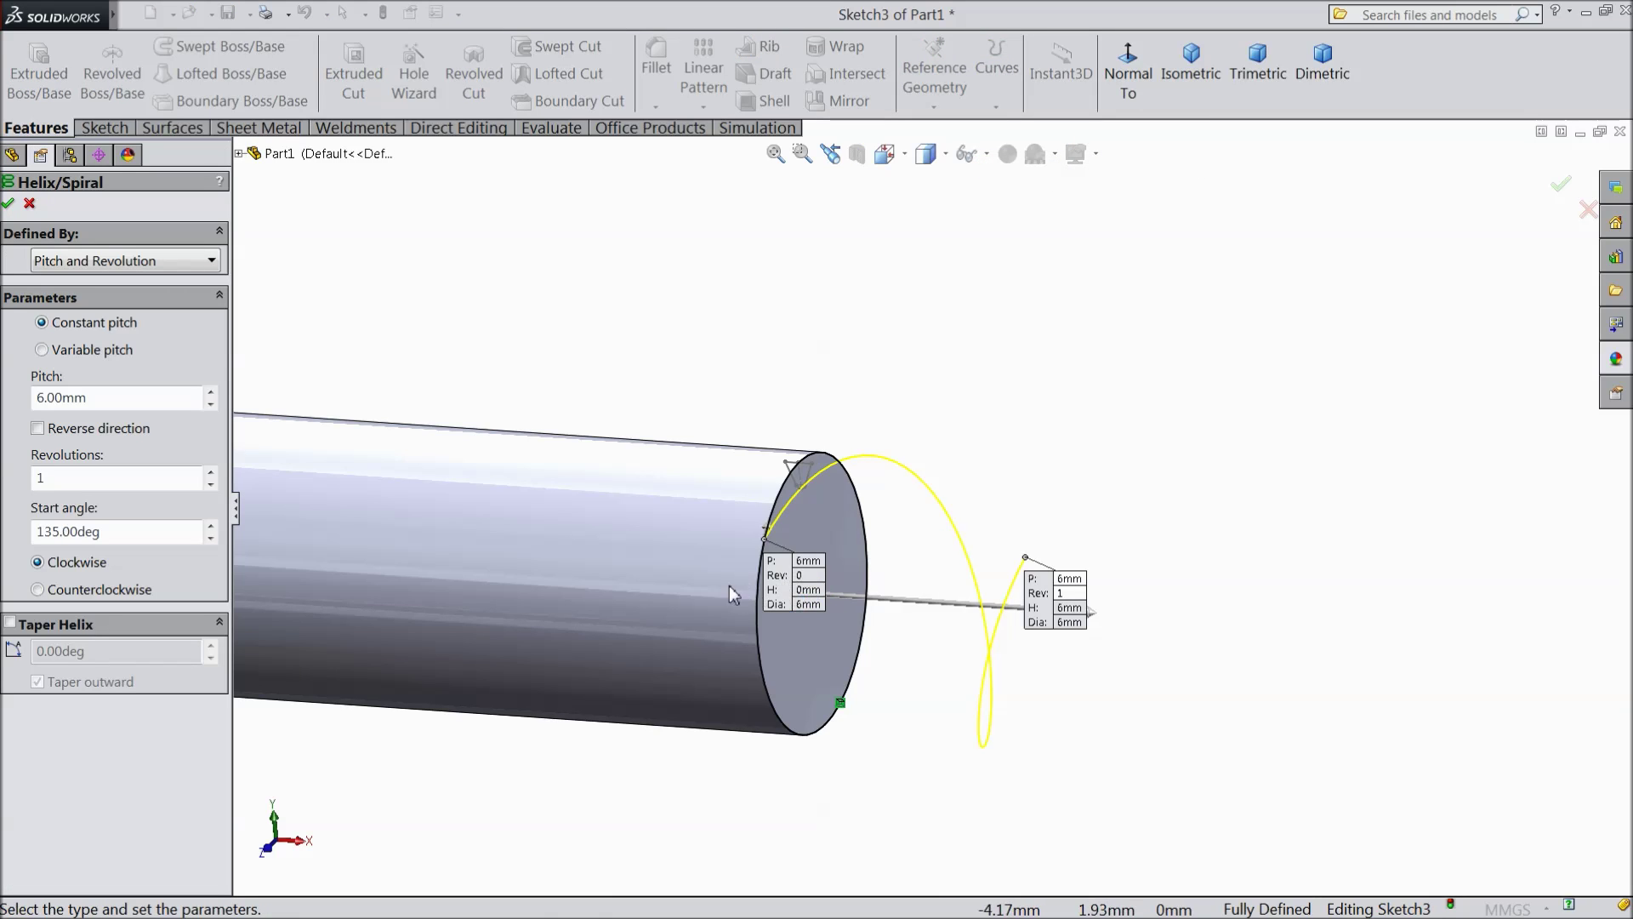
# Step: Set the helix to 1 mm pitch, reversed direction, 13 counterclockwise revolutions and a 90° start angle
pyautogui.scroll(3, 762, 587)
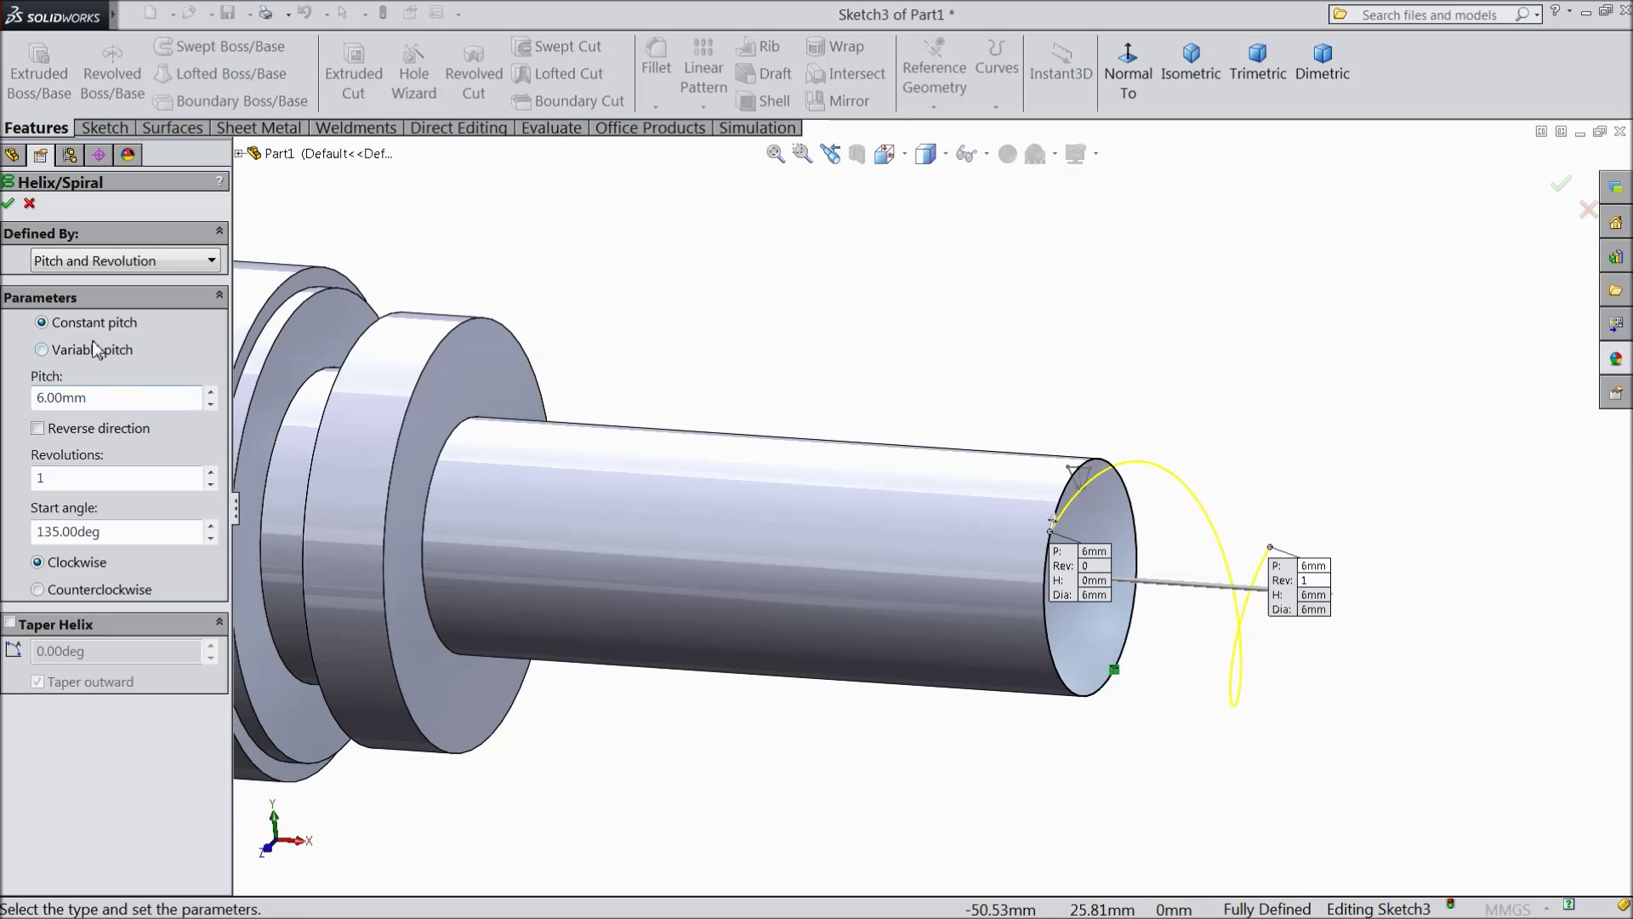
pyautogui.moveTo(91, 397); pyautogui.dragTo(16, 395)
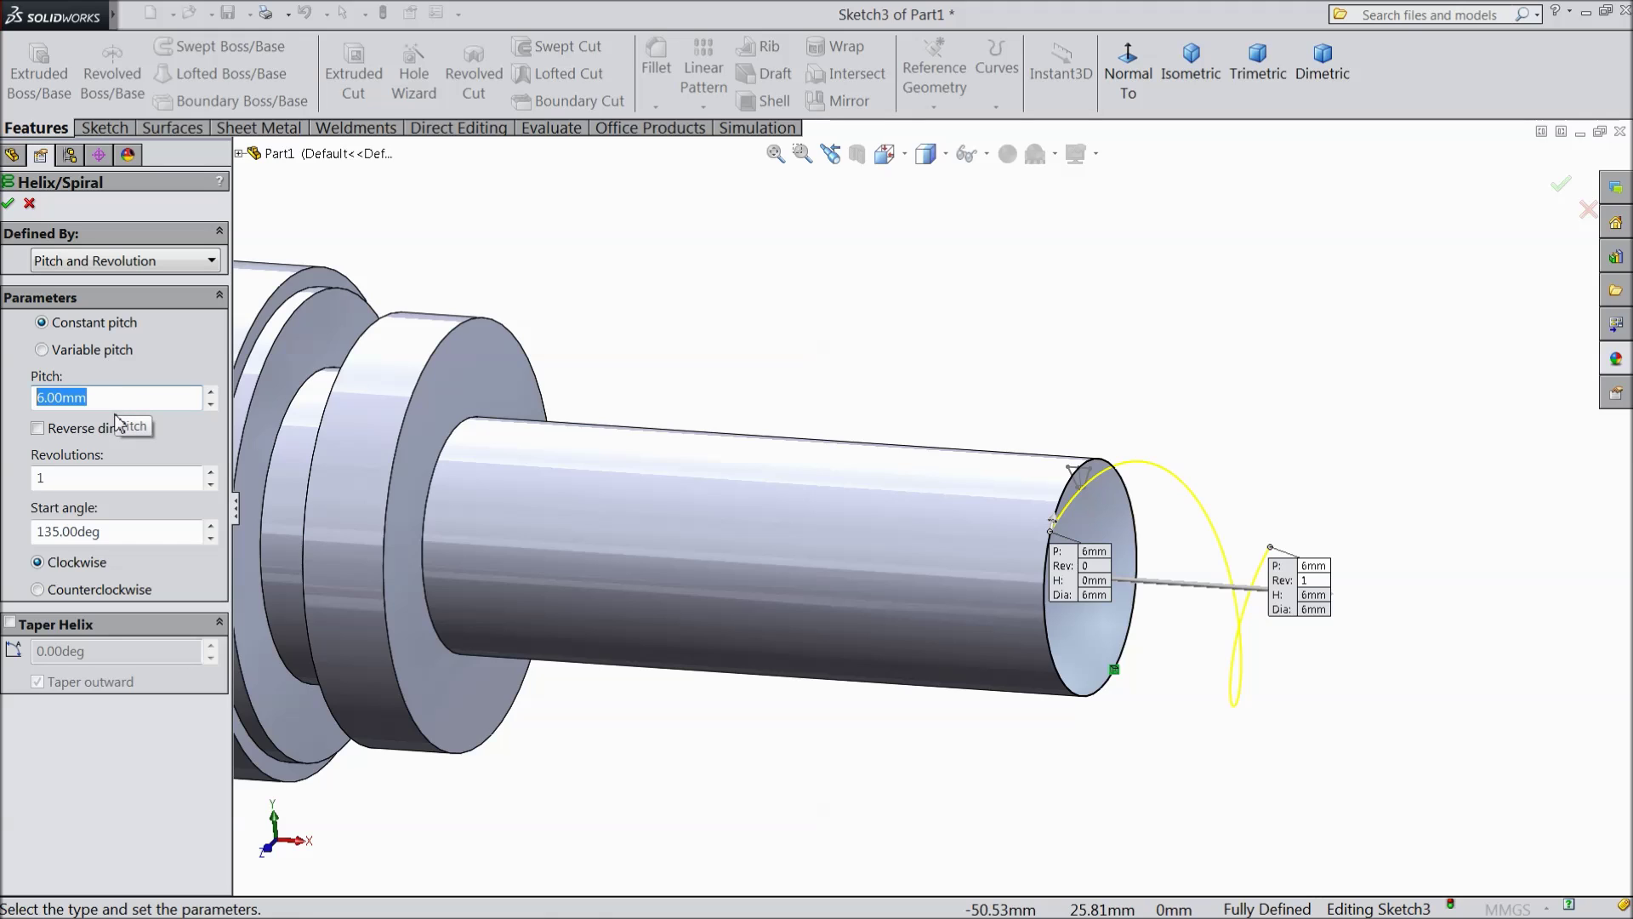
pyautogui.write('1')
pyautogui.click(38, 429)
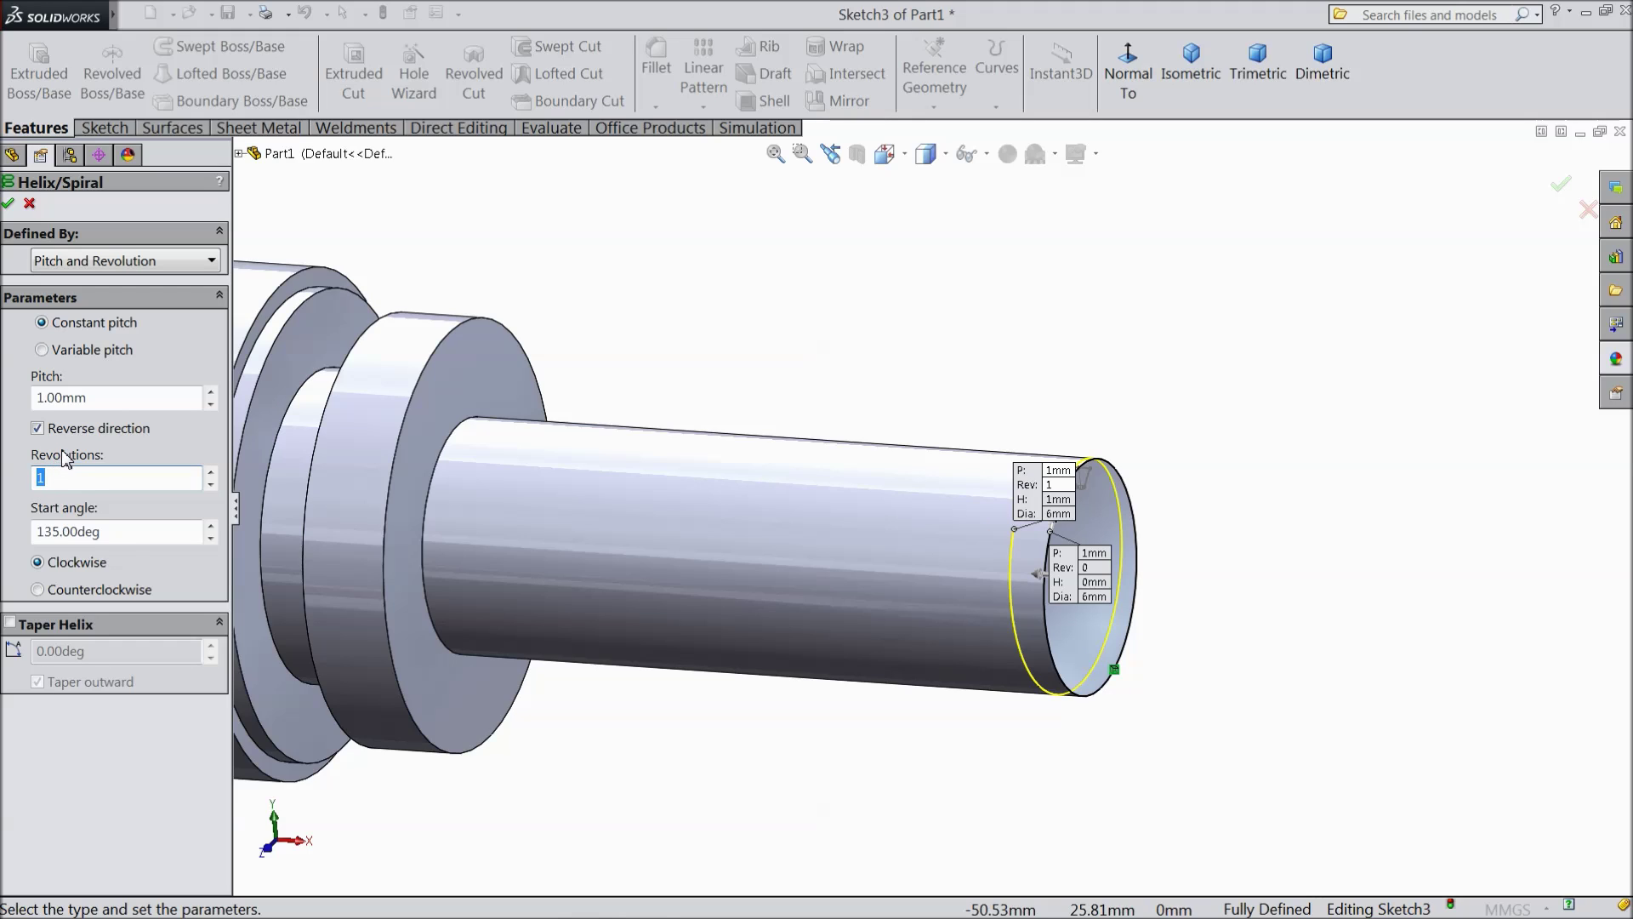
pyautogui.write('13')
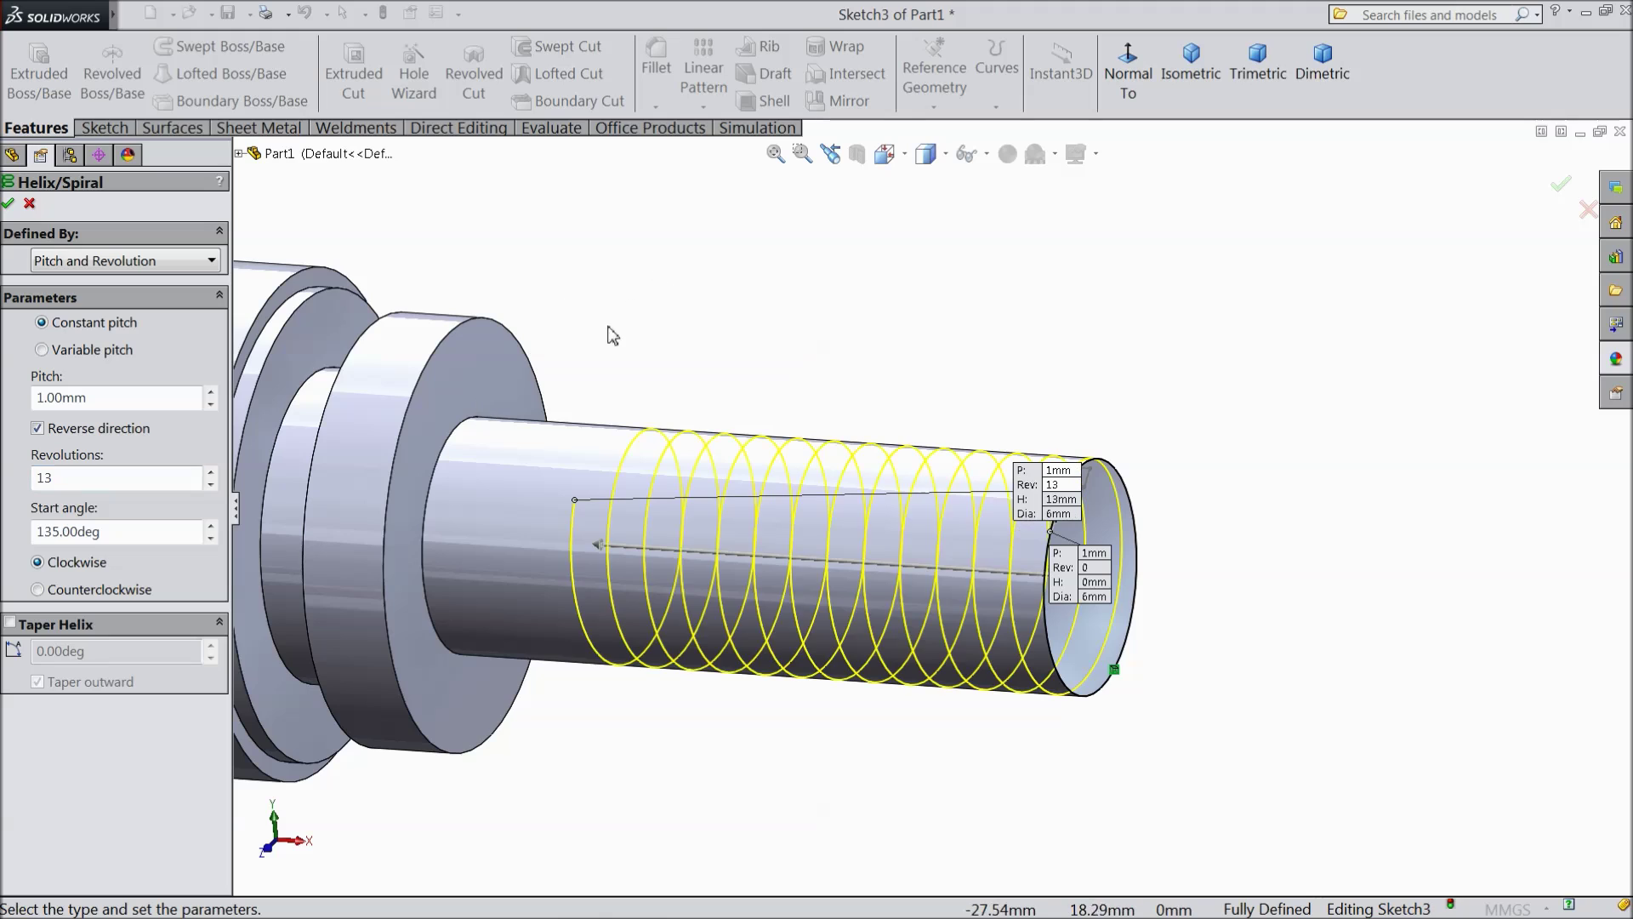
pyautogui.moveTo(121, 534); pyautogui.dragTo(34, 534)
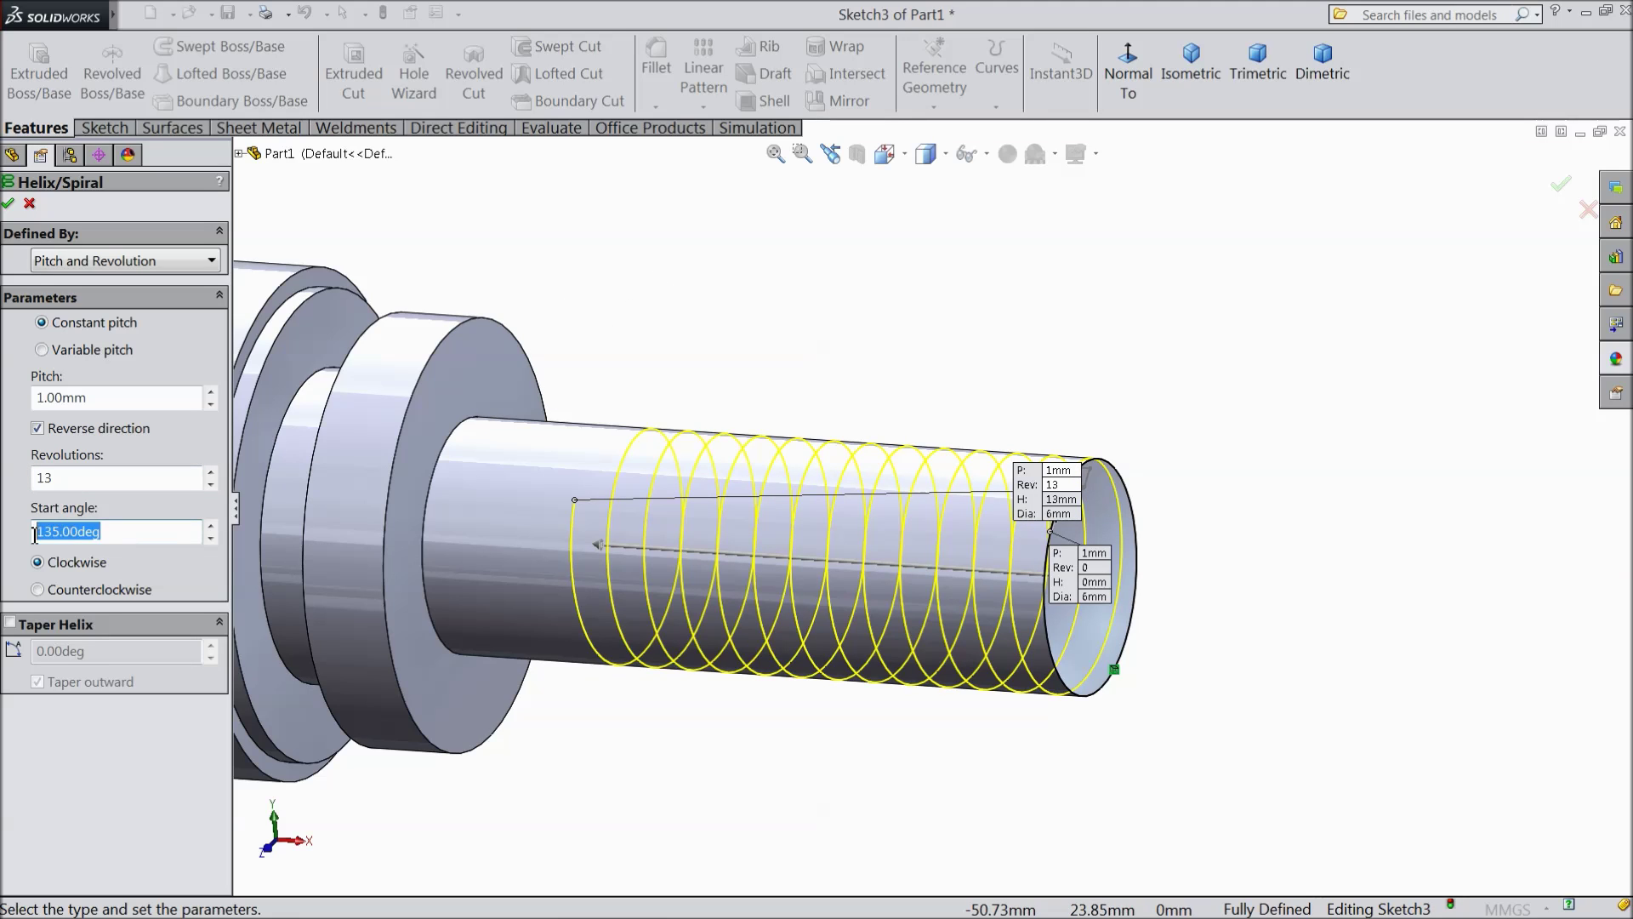
pyautogui.write('90')
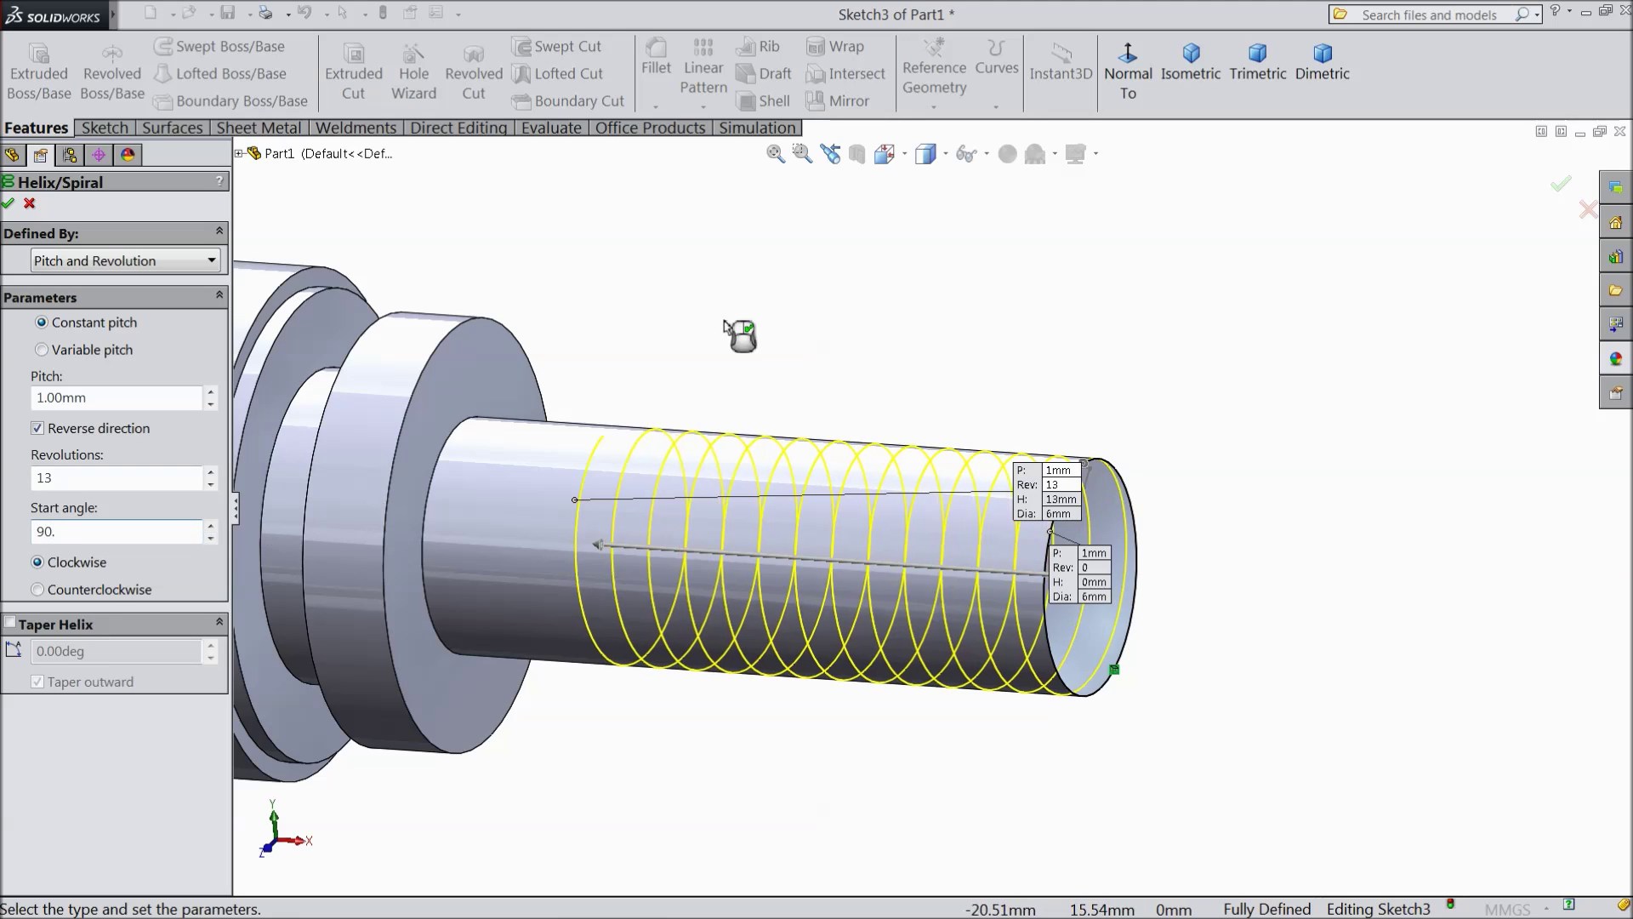
pyautogui.click(38, 590)
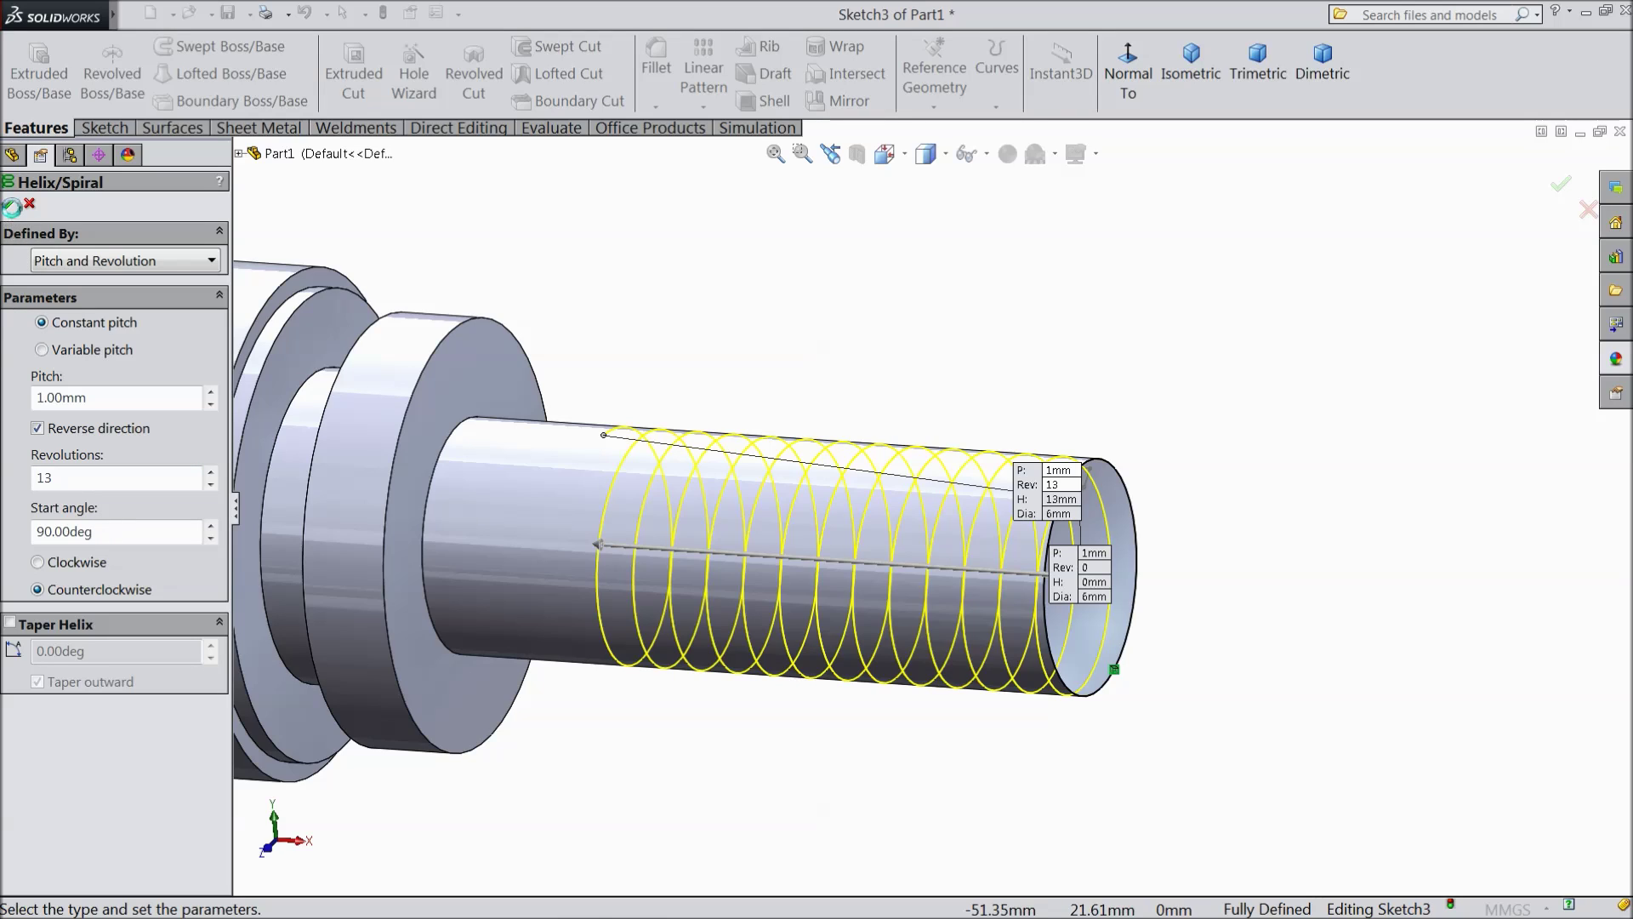
pyautogui.click(8, 204)
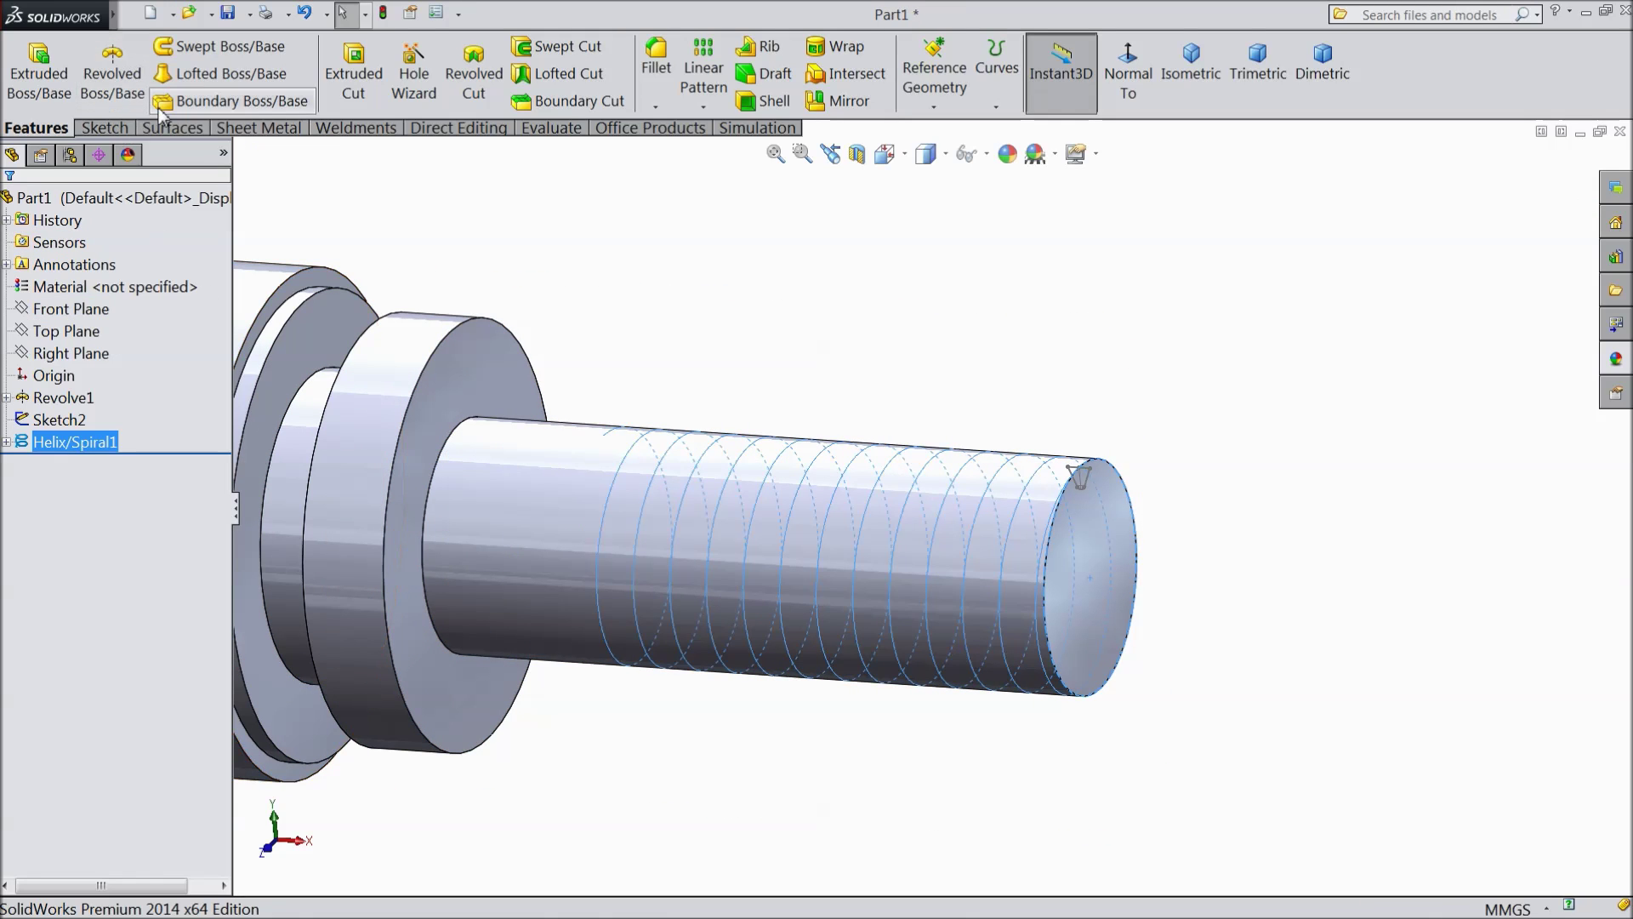
# Step: Sweep-cut the thread using Sketch2 as the profile and Helix/Spiral1 as the path
pyautogui.click(558, 52)
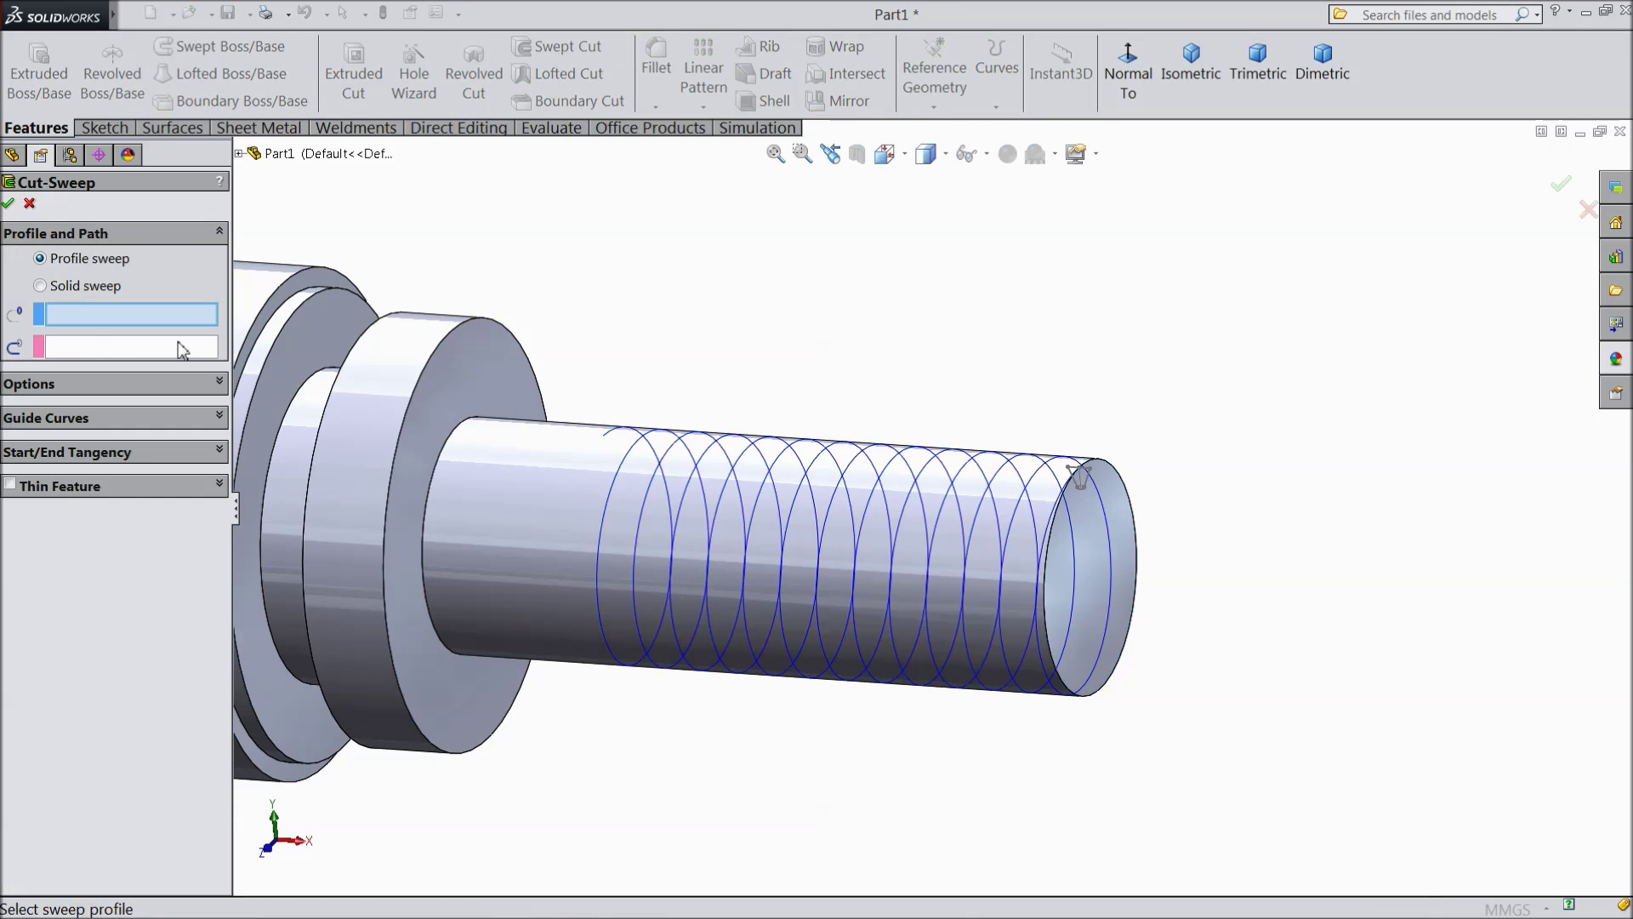
pyautogui.scroll(-2, 1106, 510)
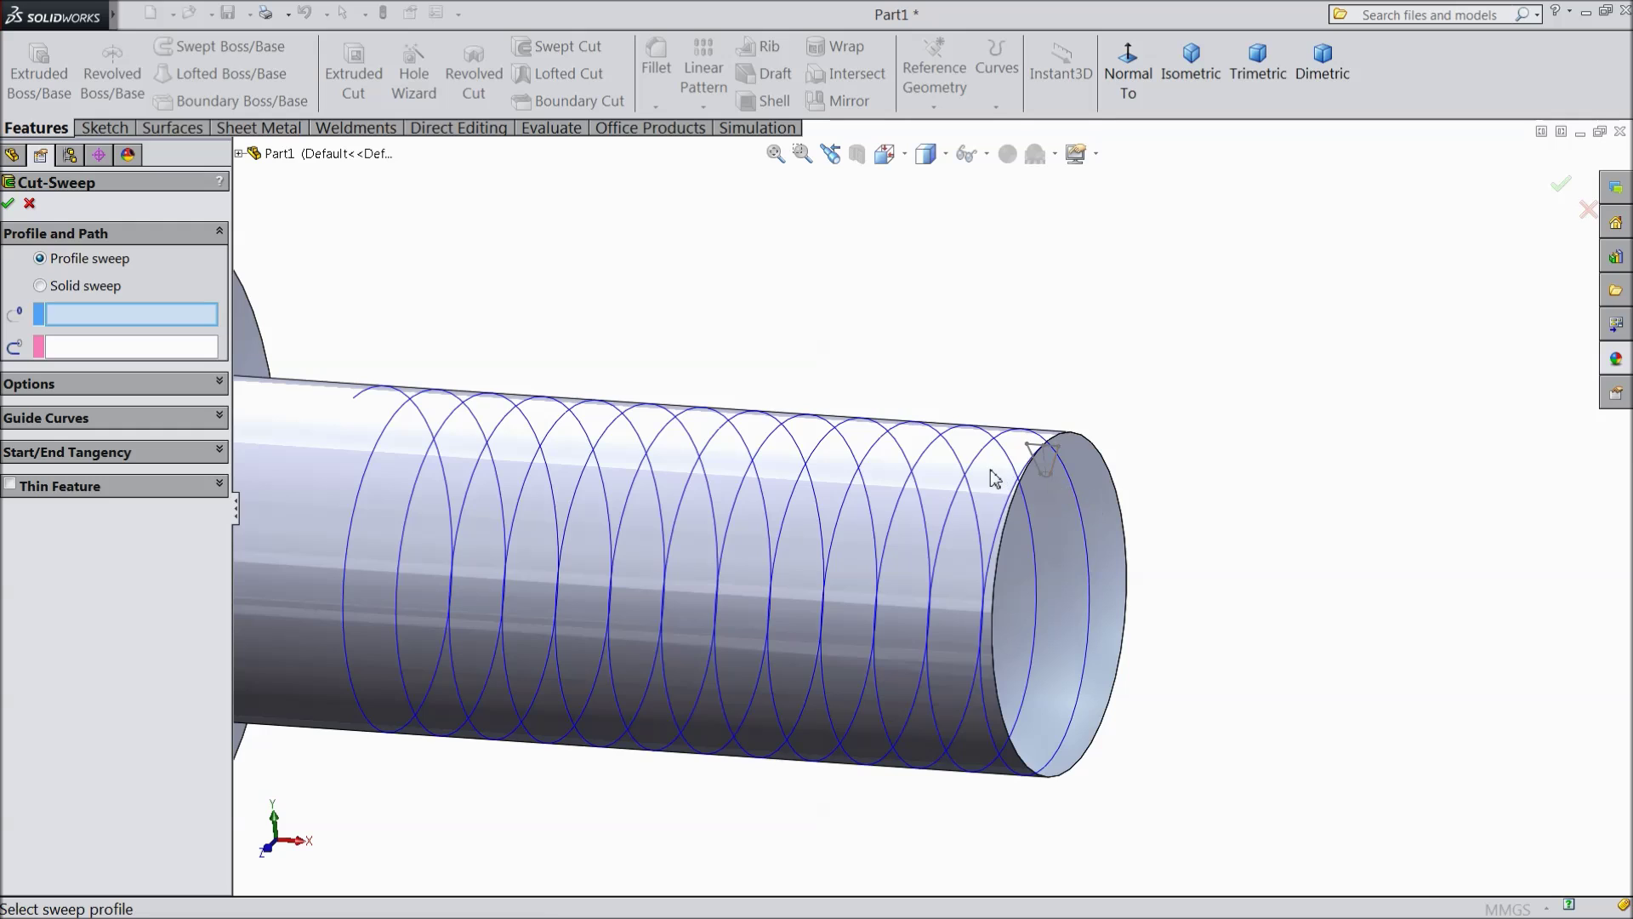
pyautogui.click(1055, 467)
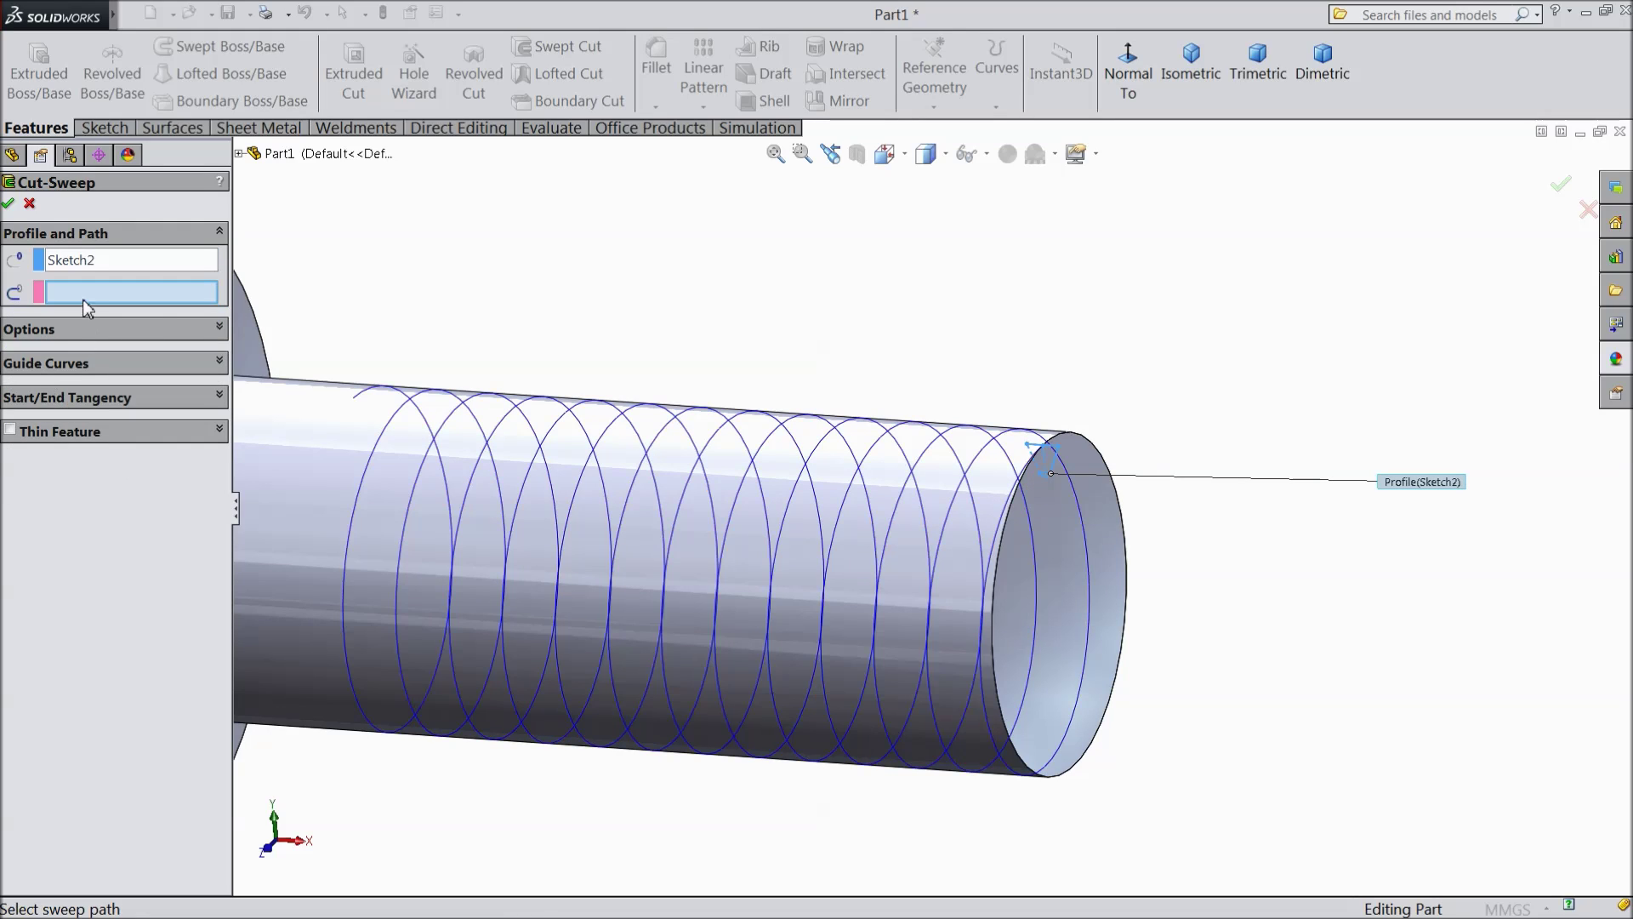
pyautogui.click(1034, 540)
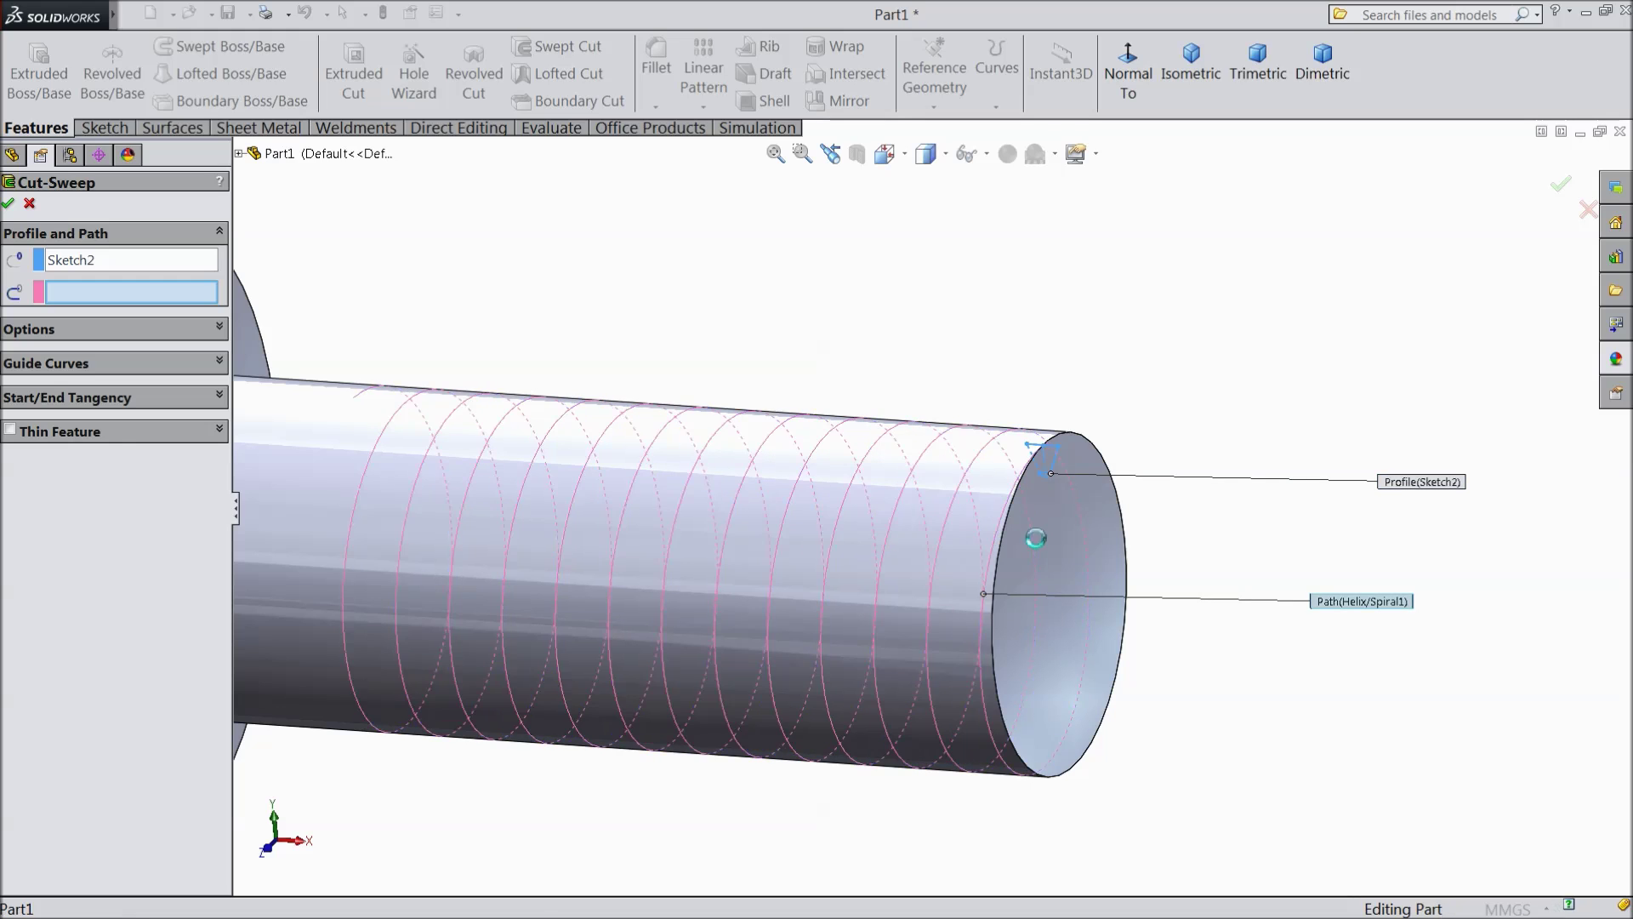
pyautogui.scroll(2, 994, 562)
pyautogui.scroll(2, 990, 553)
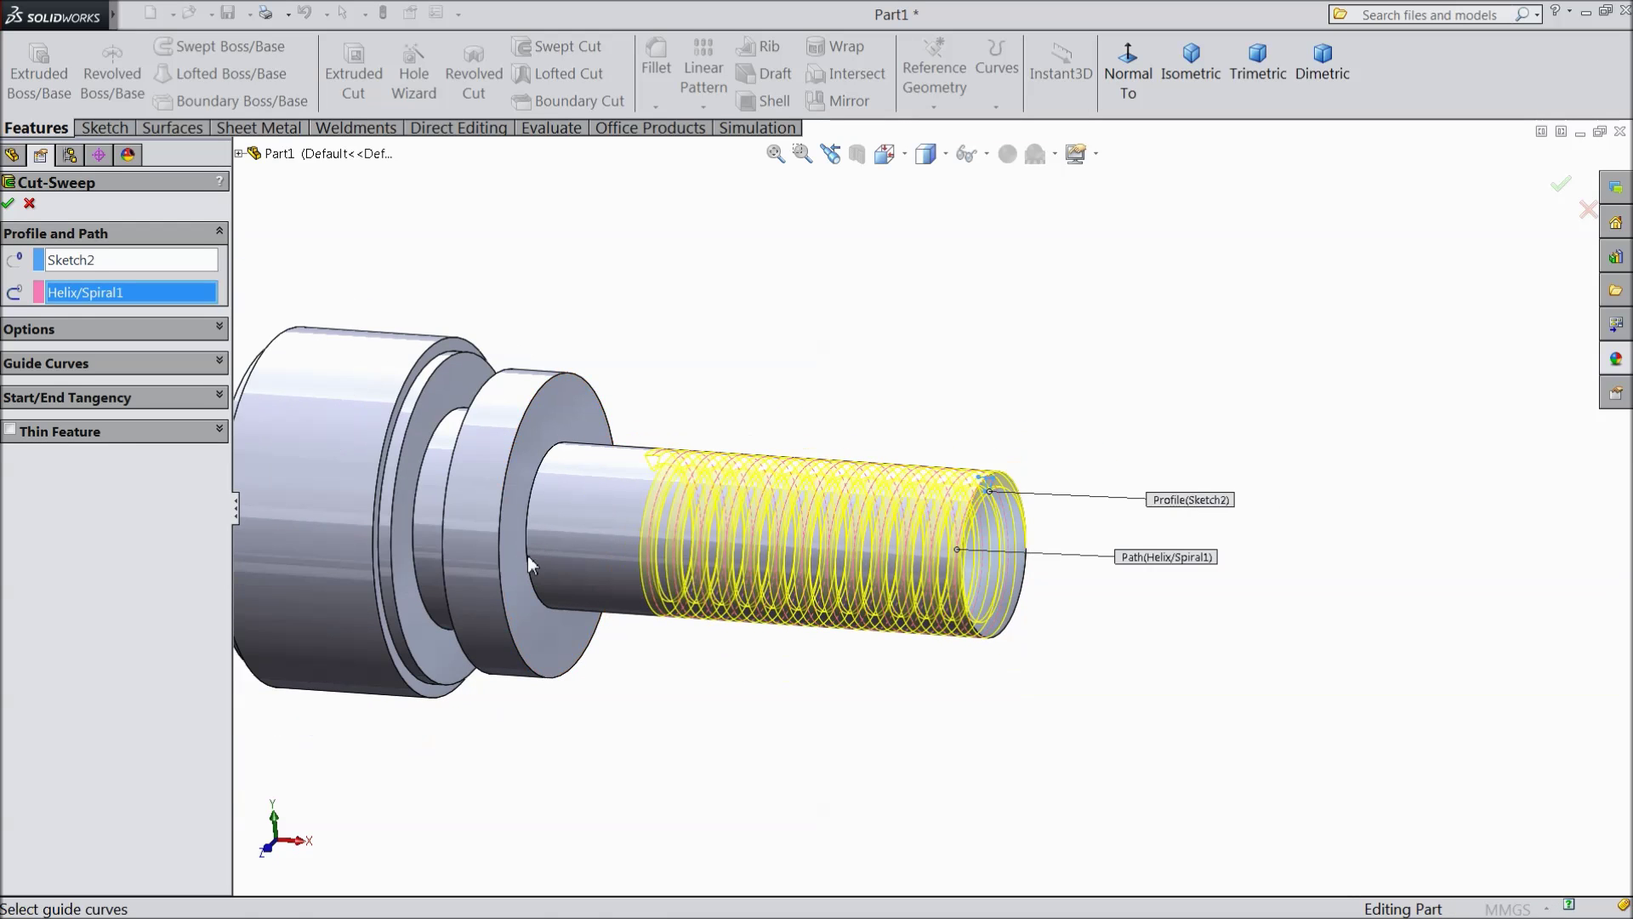
pyautogui.click(17, 205)
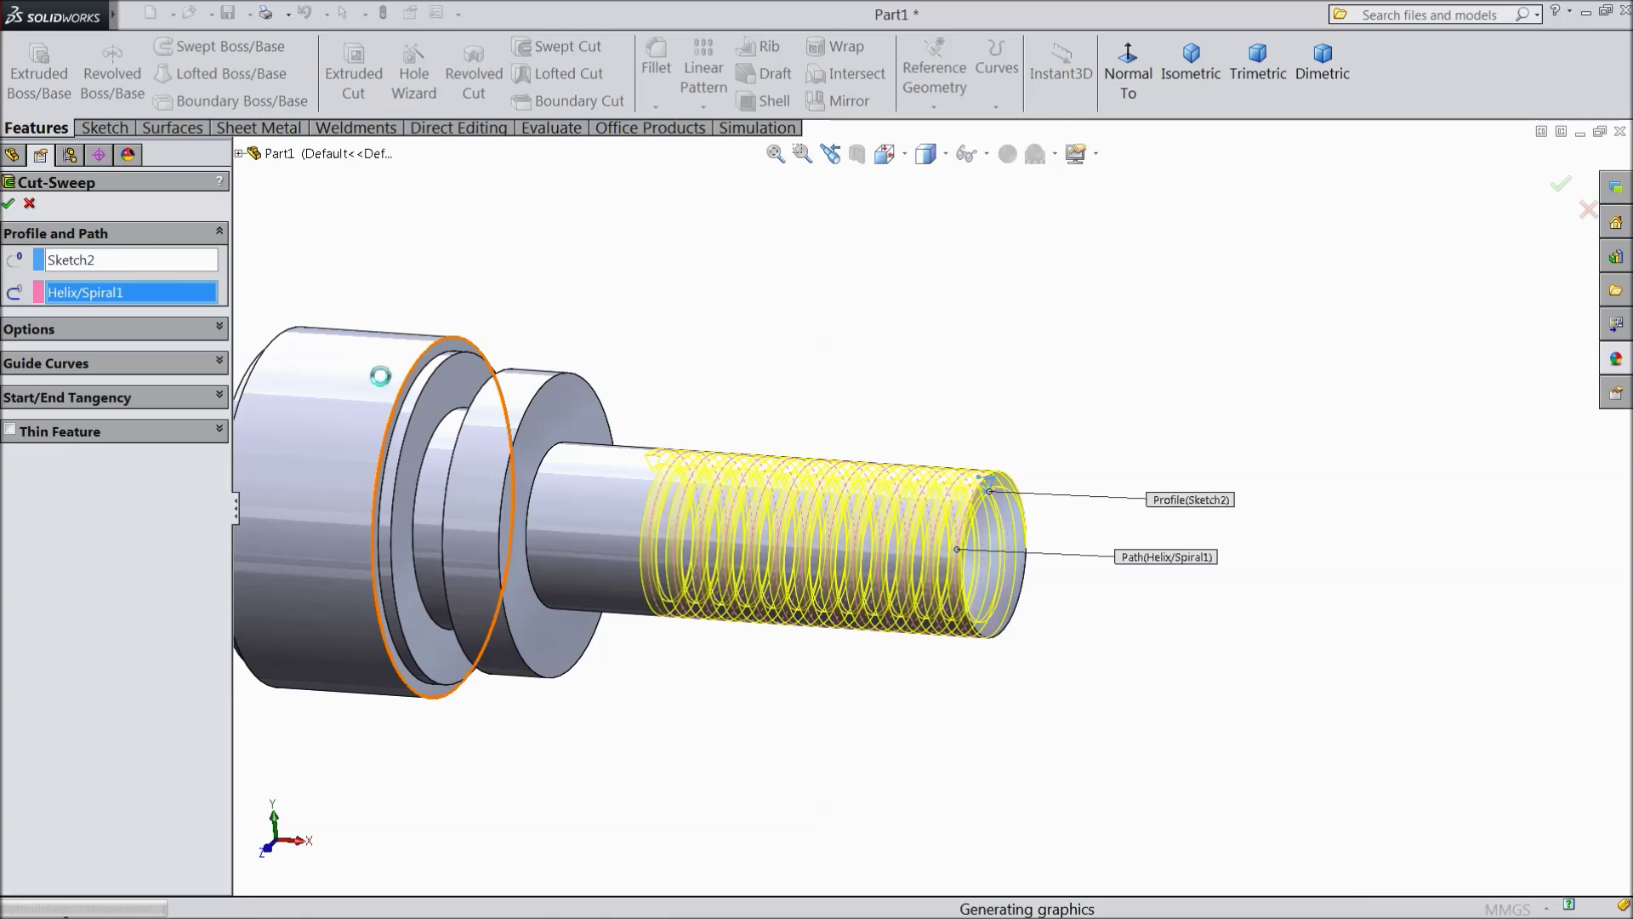
# Step: Turn on perspective view and orbit the bolt to inspect the thread
pyautogui.scroll(3, 536, 485)
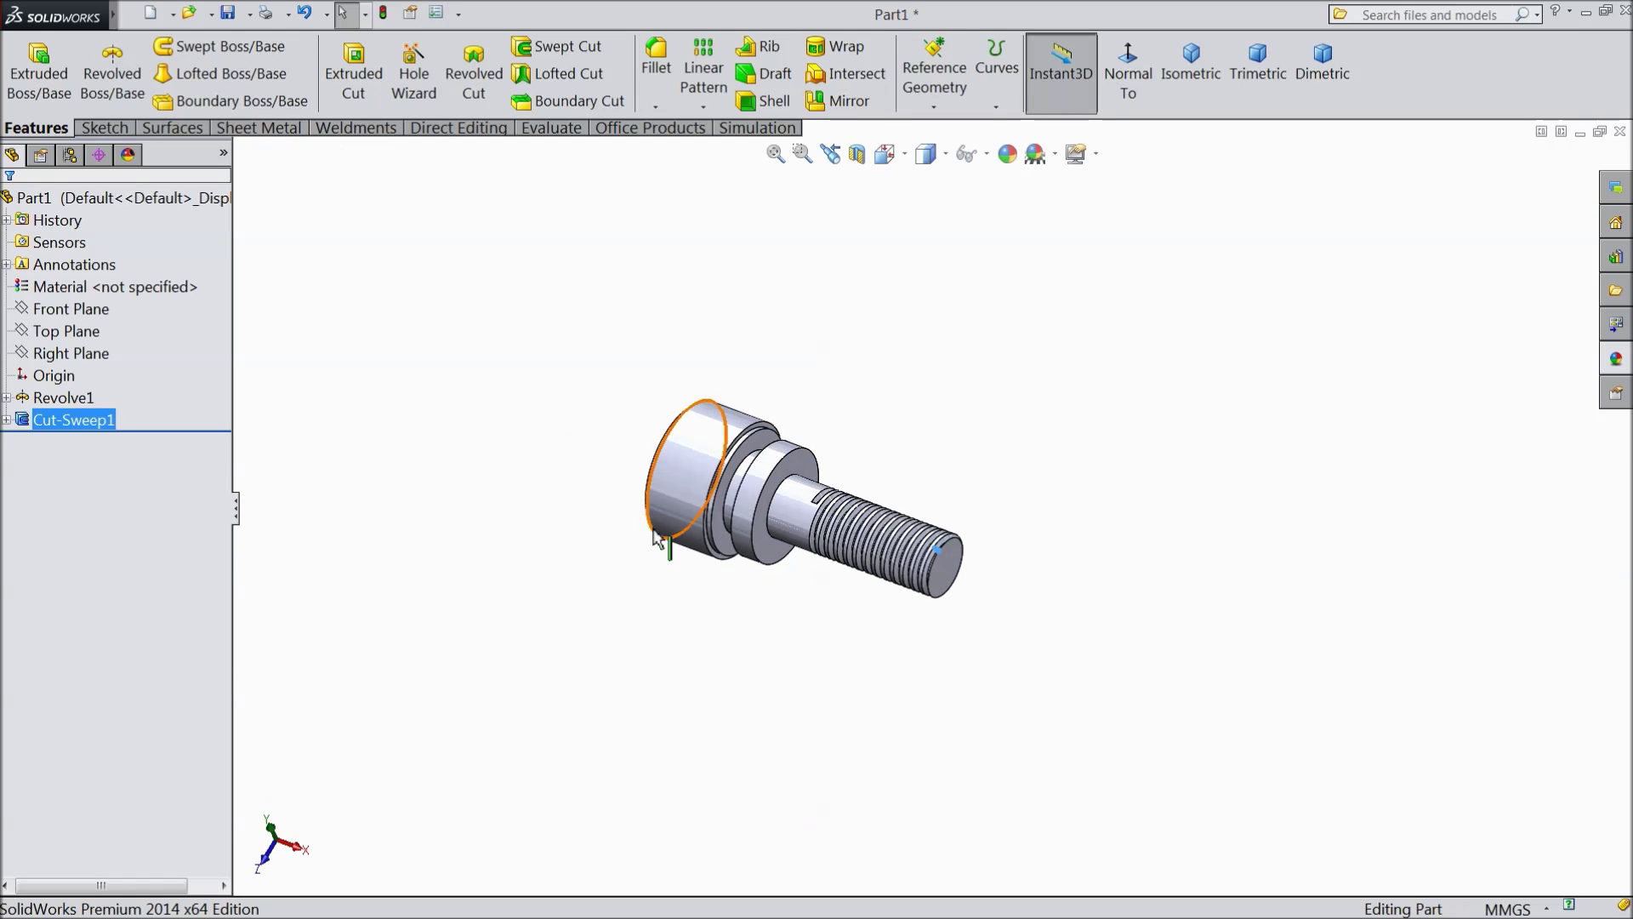
pyautogui.scroll(-4, 830, 527)
pyautogui.moveTo(884, 638)
pyautogui.mouseDown(button='middle')
pyautogui.moveTo(839, 667)
pyautogui.moveTo(891, 614)
pyautogui.mouseUp(button='middle')
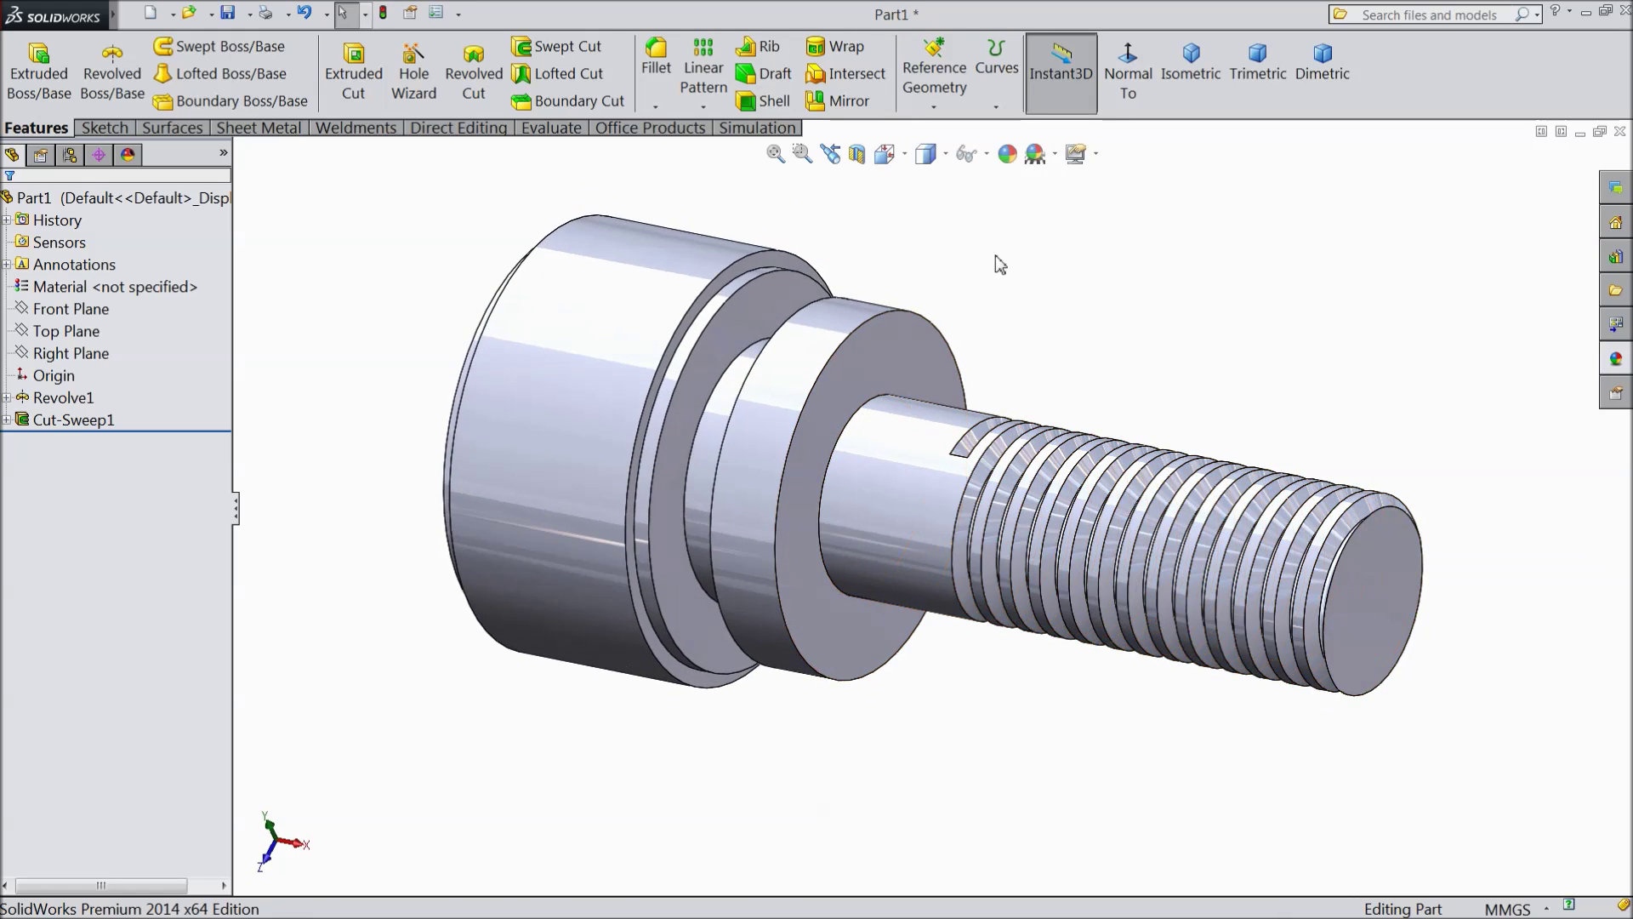
pyautogui.click(1076, 154)
pyautogui.click(1123, 266)
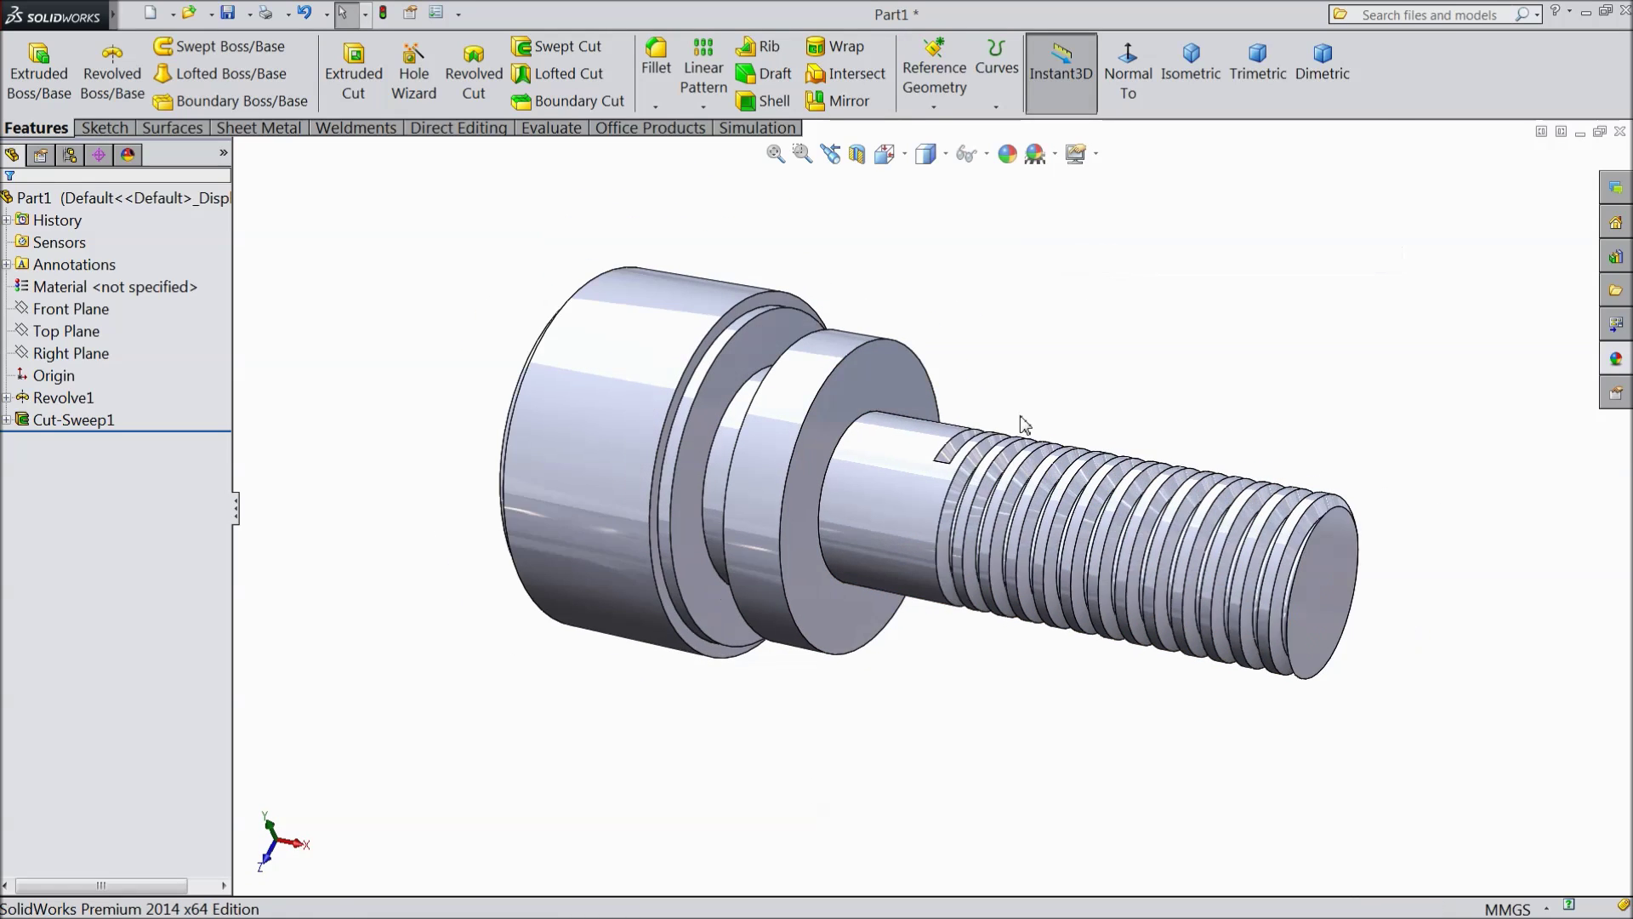
pyautogui.moveTo(872, 510); pyautogui.dragTo(1004, 349, button='middle')
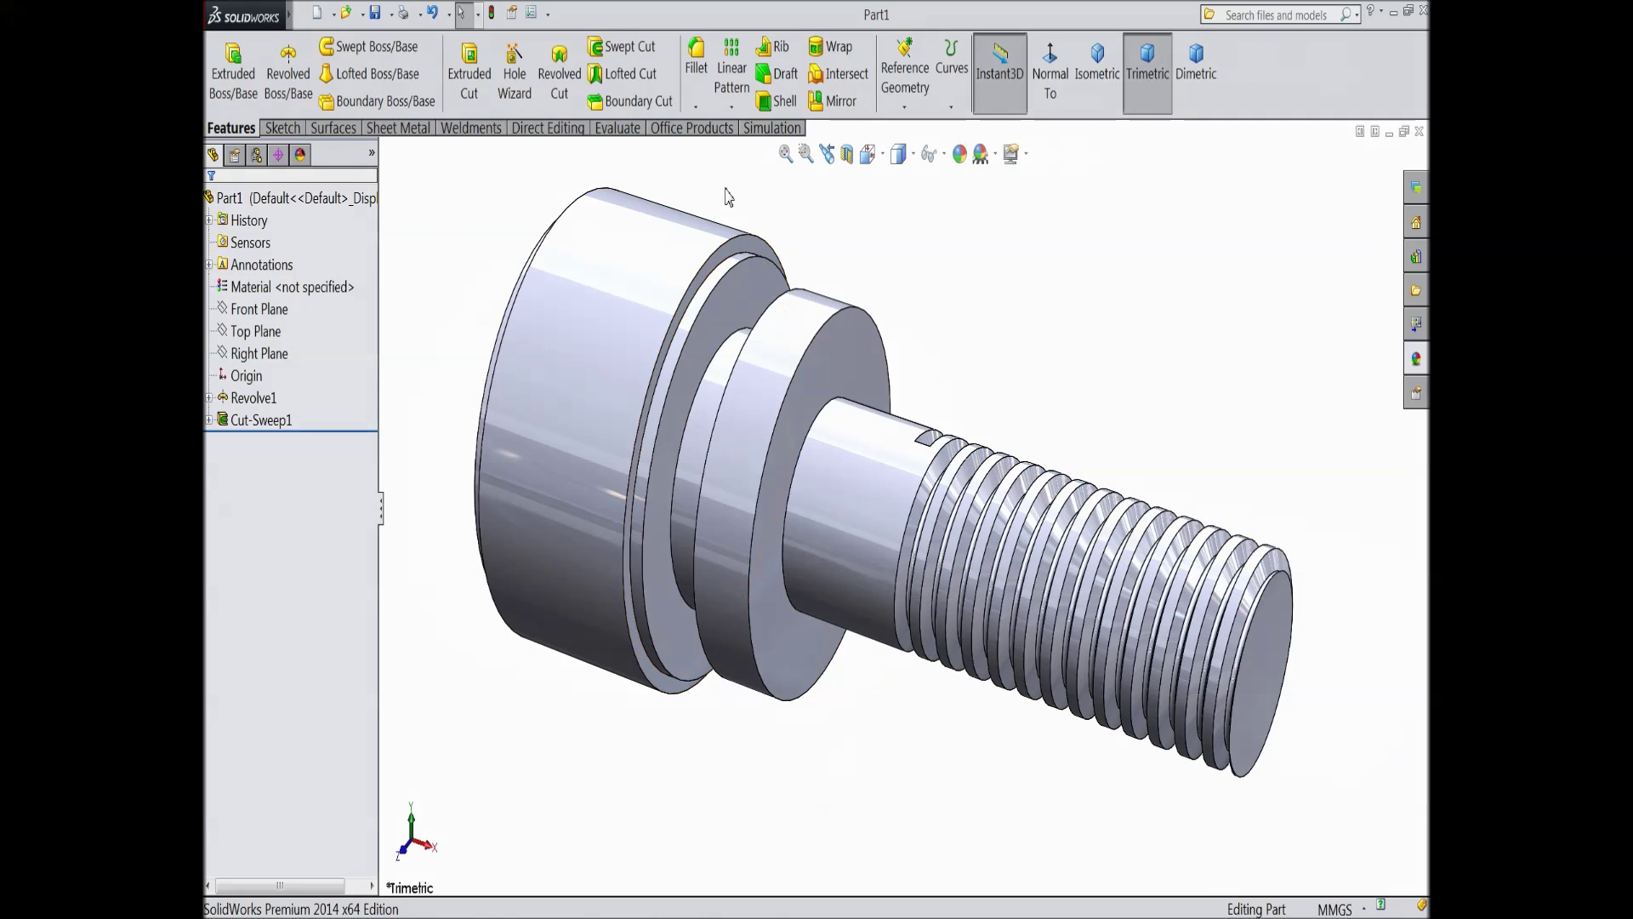
# Step: Fillet the collar face's edges with a 0.5 mm radius and dismiss the unsaved-document notice
pyautogui.click(698, 85)
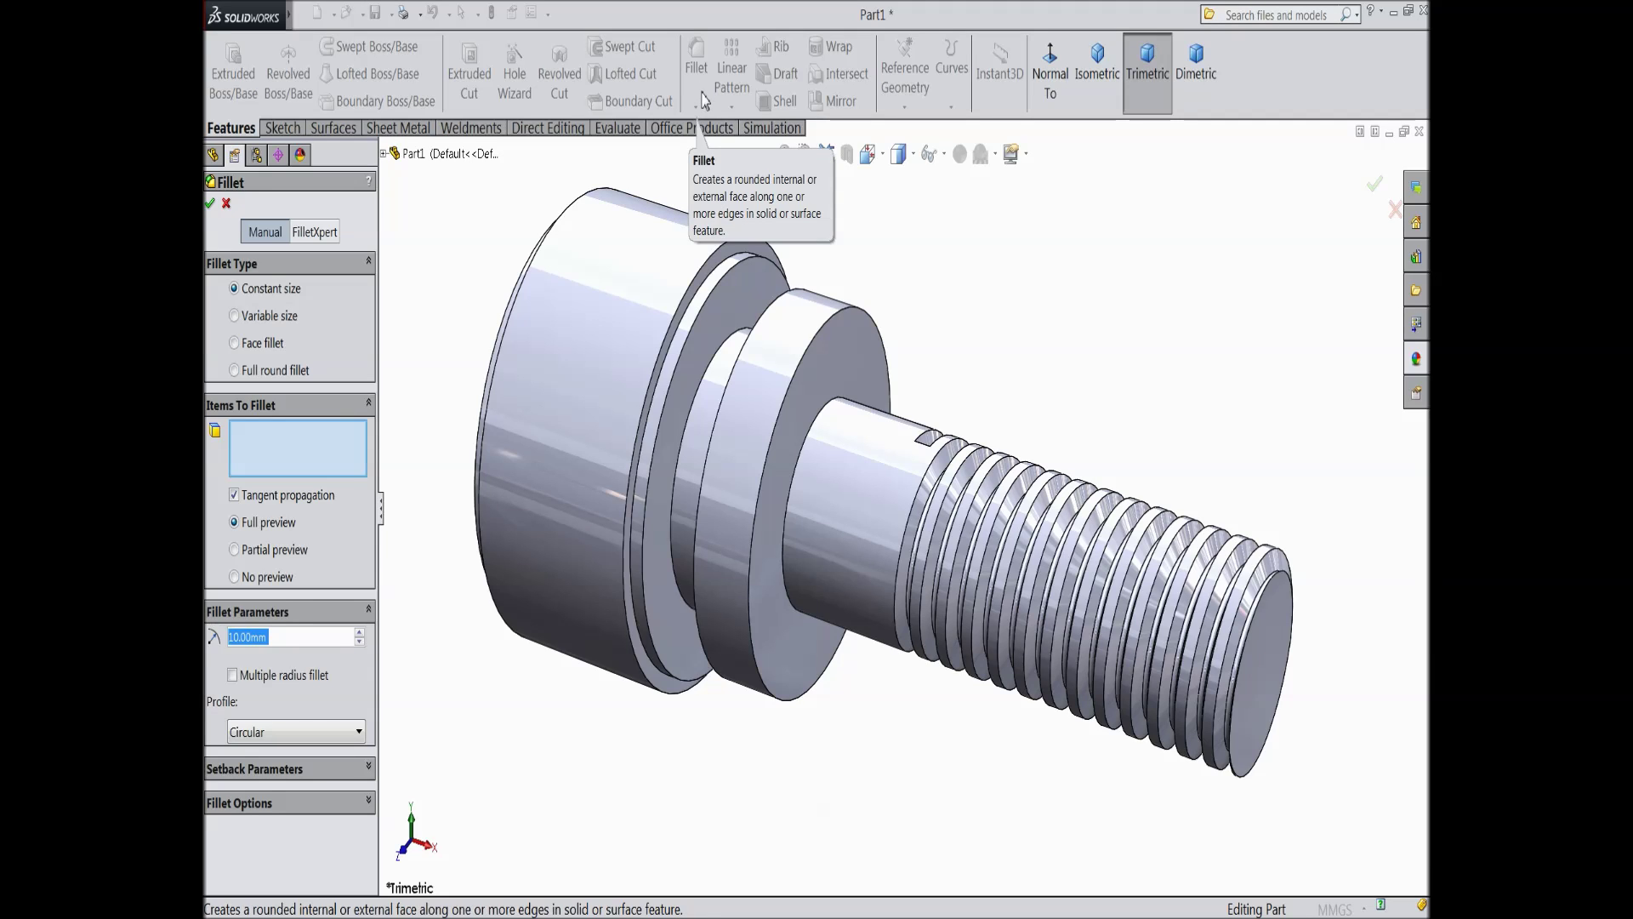
pyautogui.write('0.5')
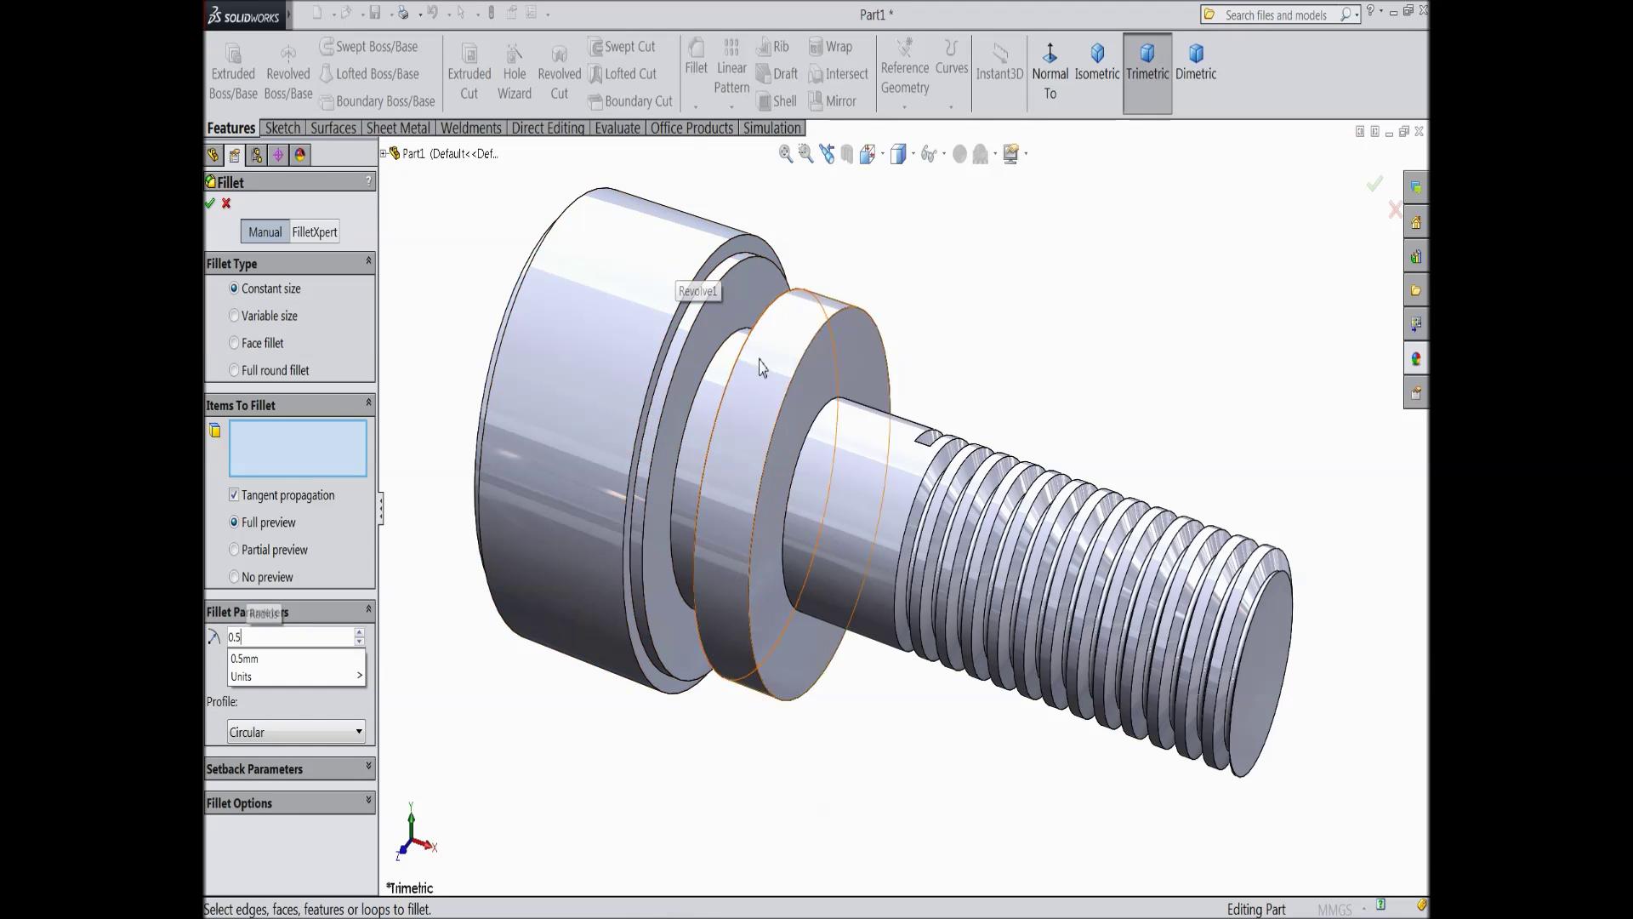
pyautogui.click(772, 432)
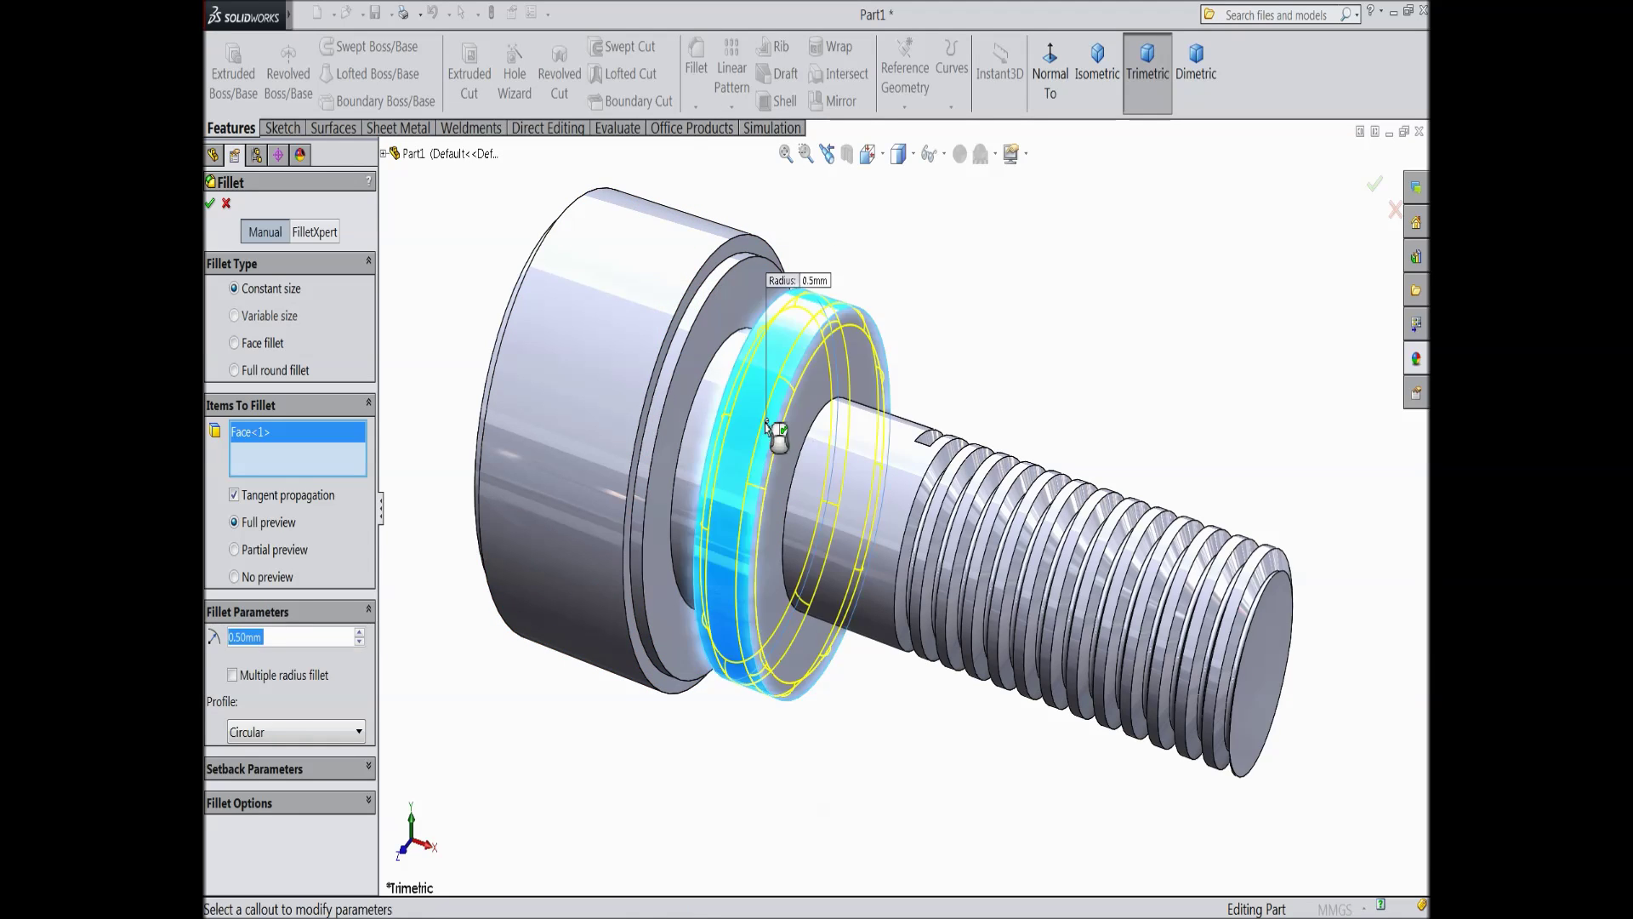
pyautogui.click(210, 205)
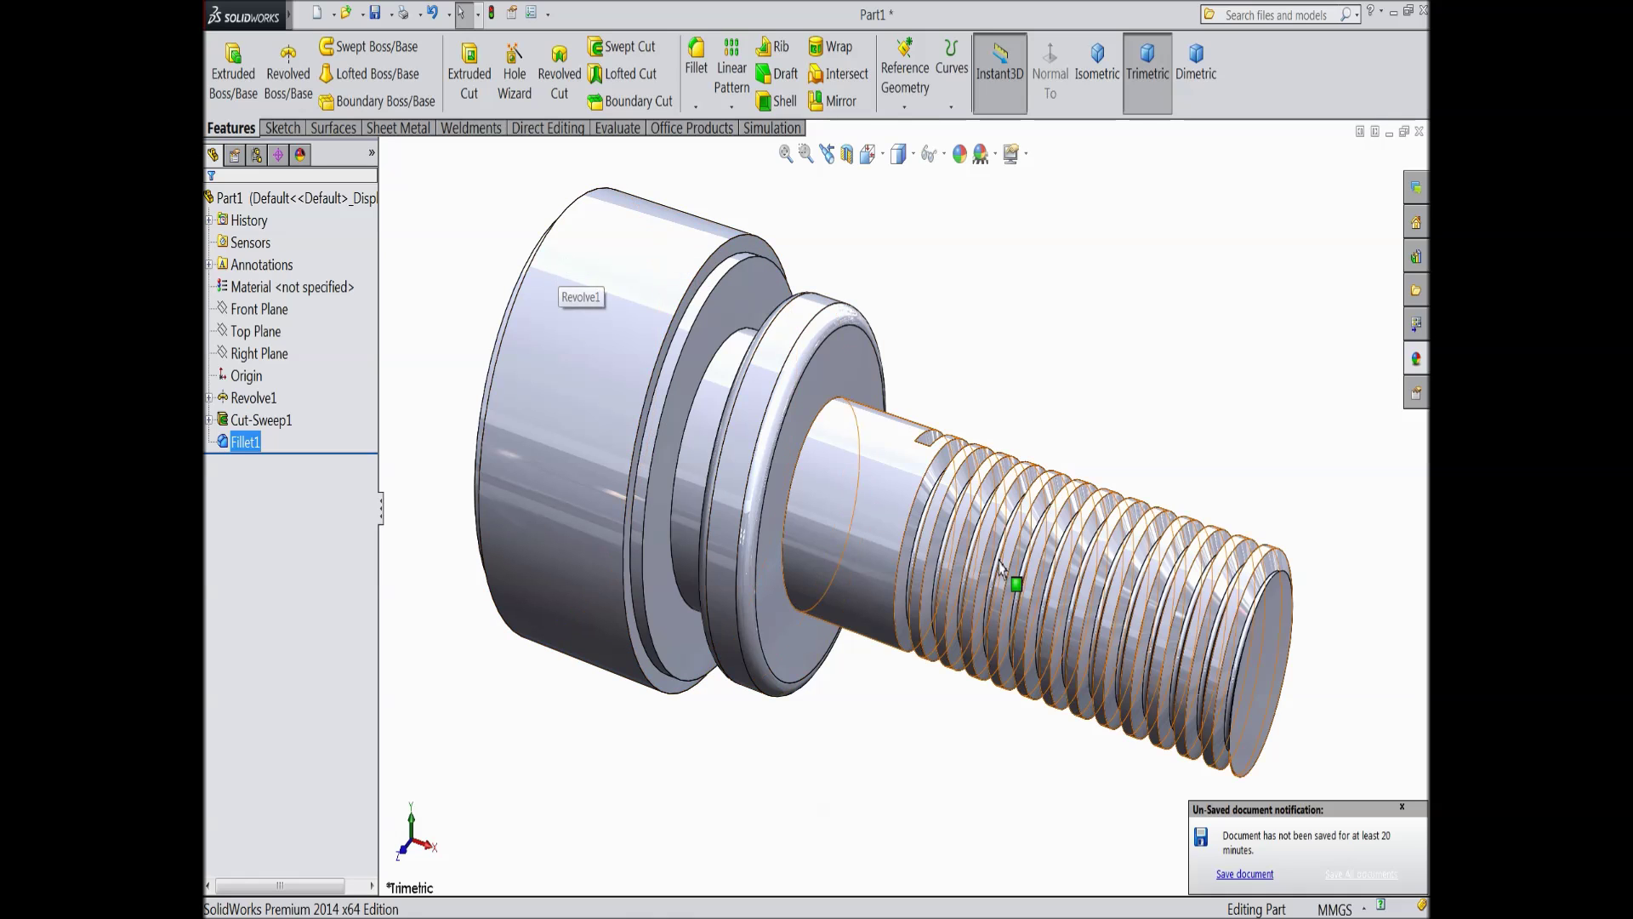
pyautogui.click(1403, 808)
# Step: Create Sketch4 on the head's end face holding its converted outer circular edge, then close it
pyautogui.moveTo(871, 596); pyautogui.dragTo(654, 585, button='middle')
pyautogui.scroll(-5, 798, 583)
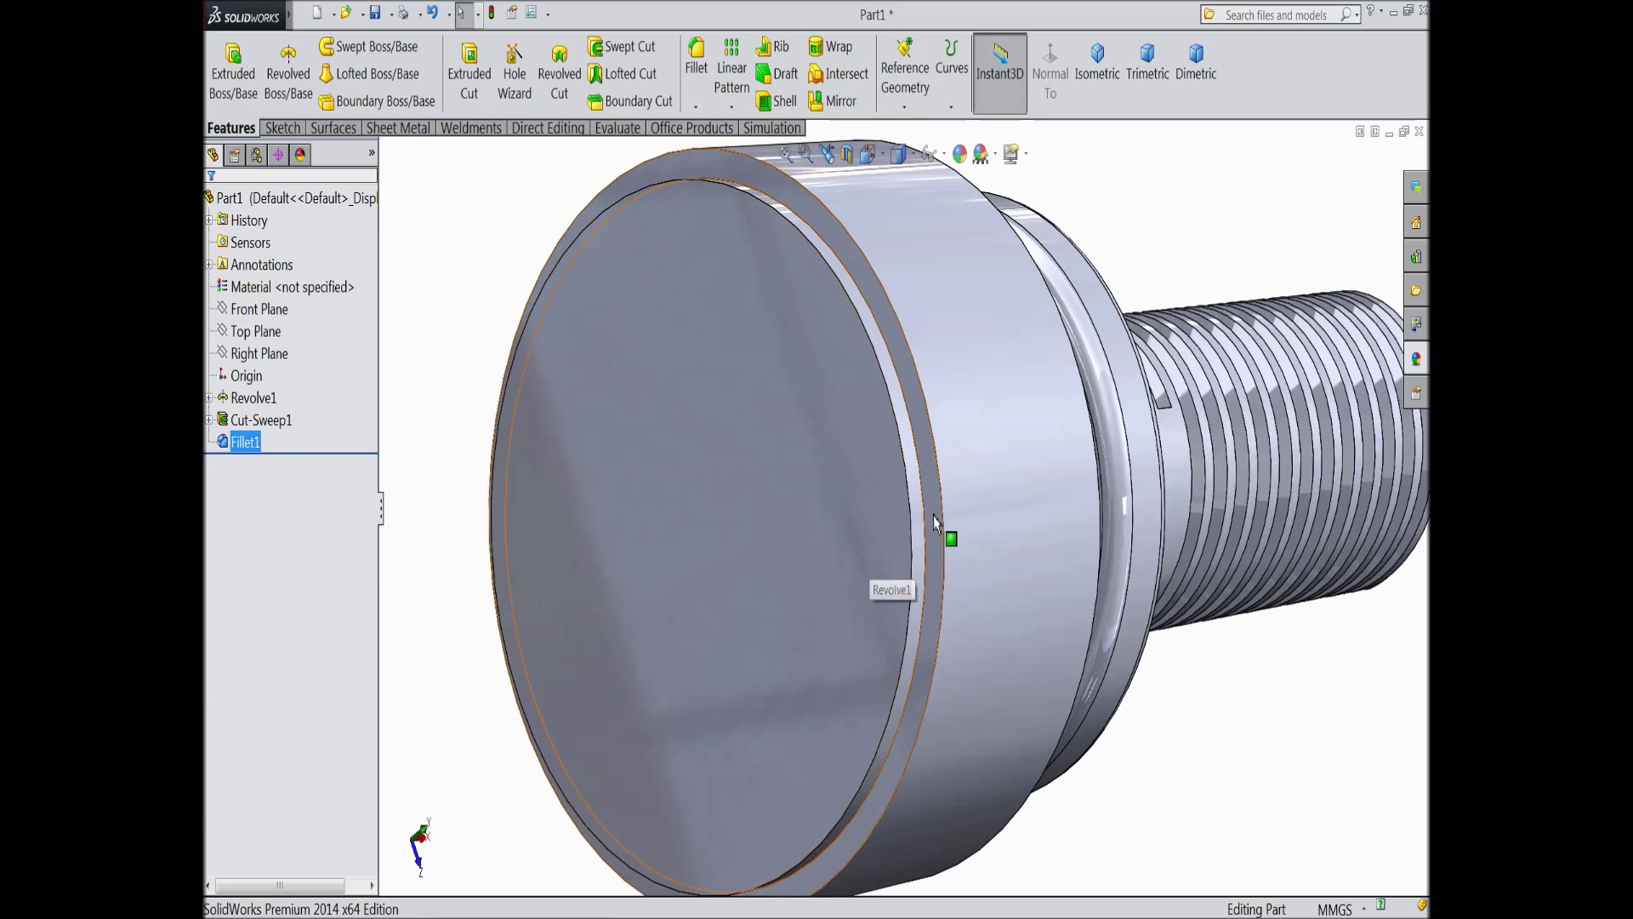
pyautogui.click(945, 535)
pyautogui.click(983, 460)
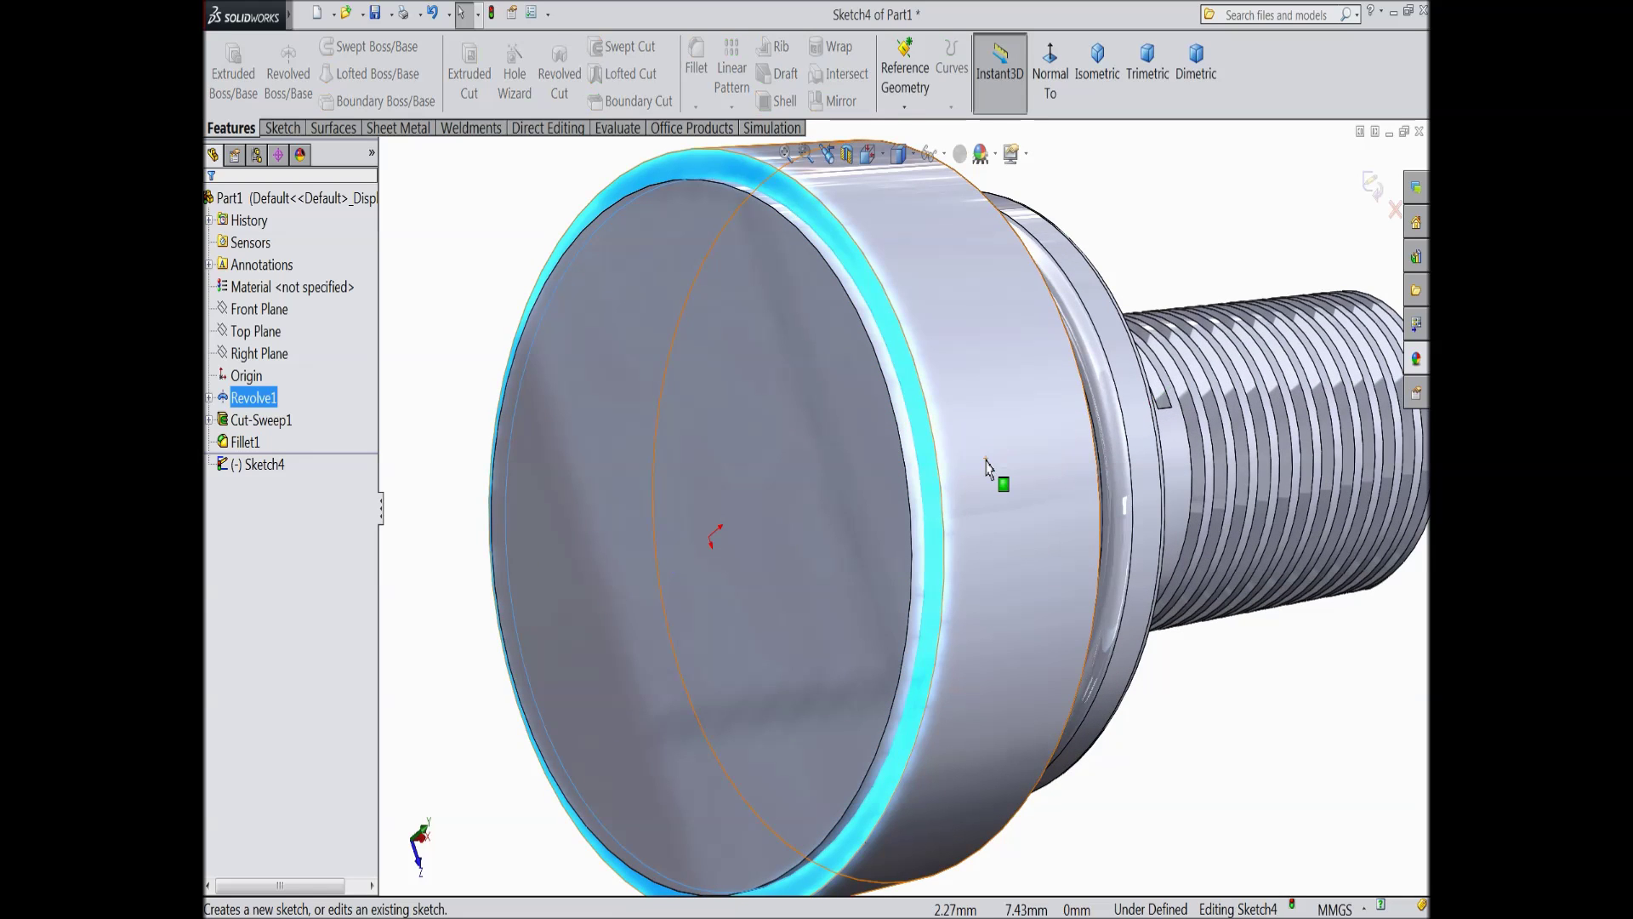
pyautogui.click(284, 129)
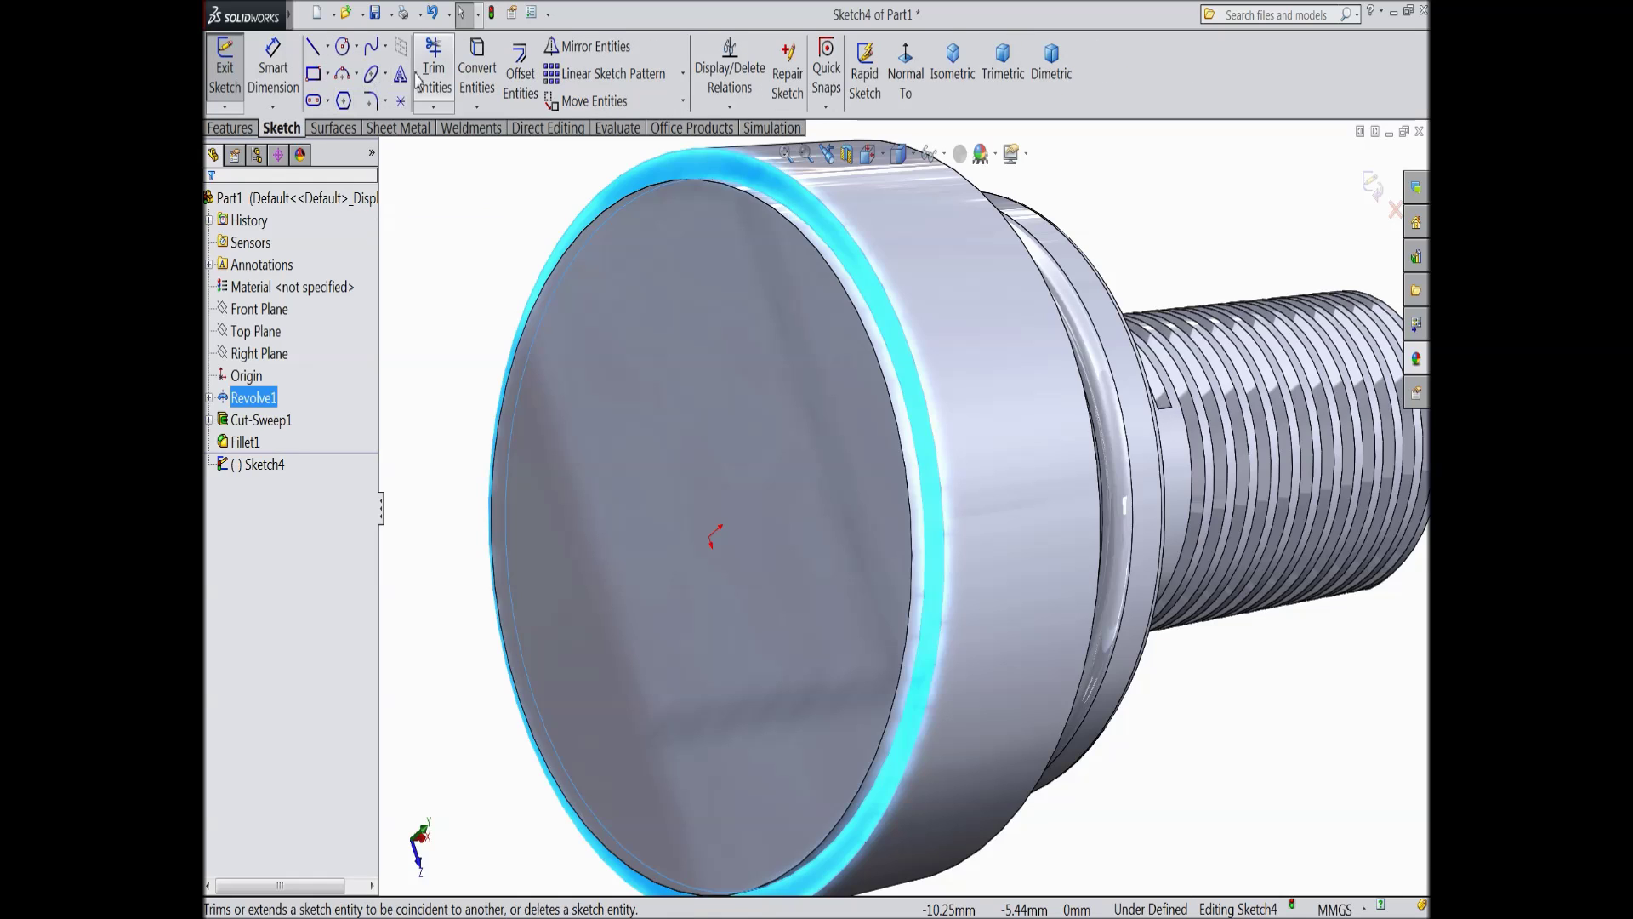
pyautogui.click(483, 75)
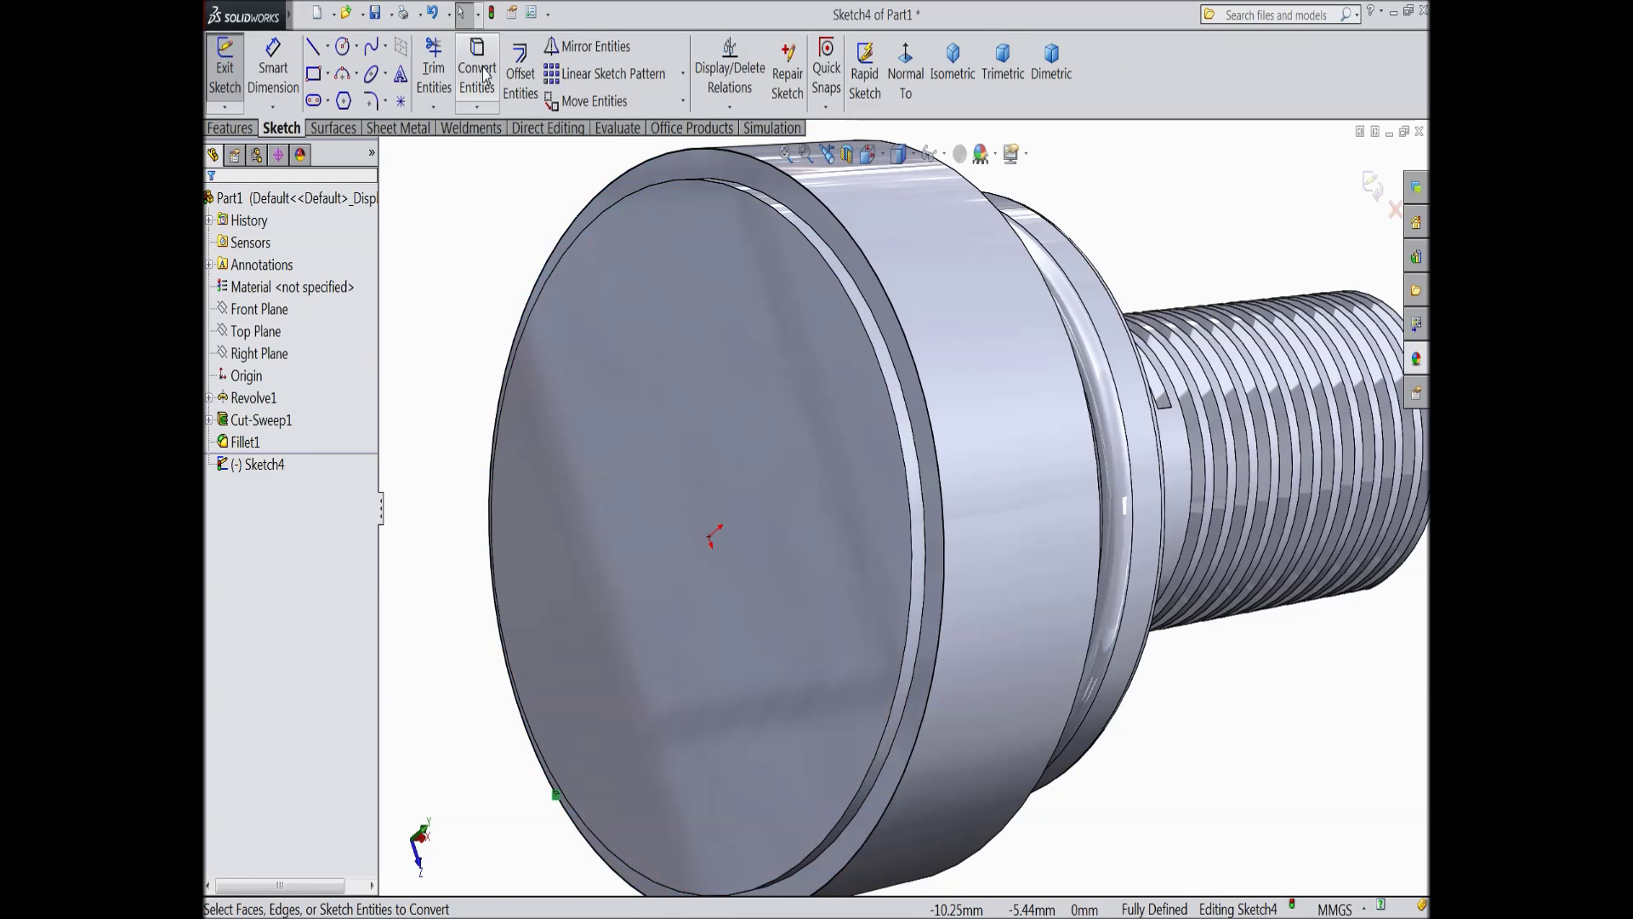
pyautogui.click(1372, 188)
pyautogui.click(935, 514)
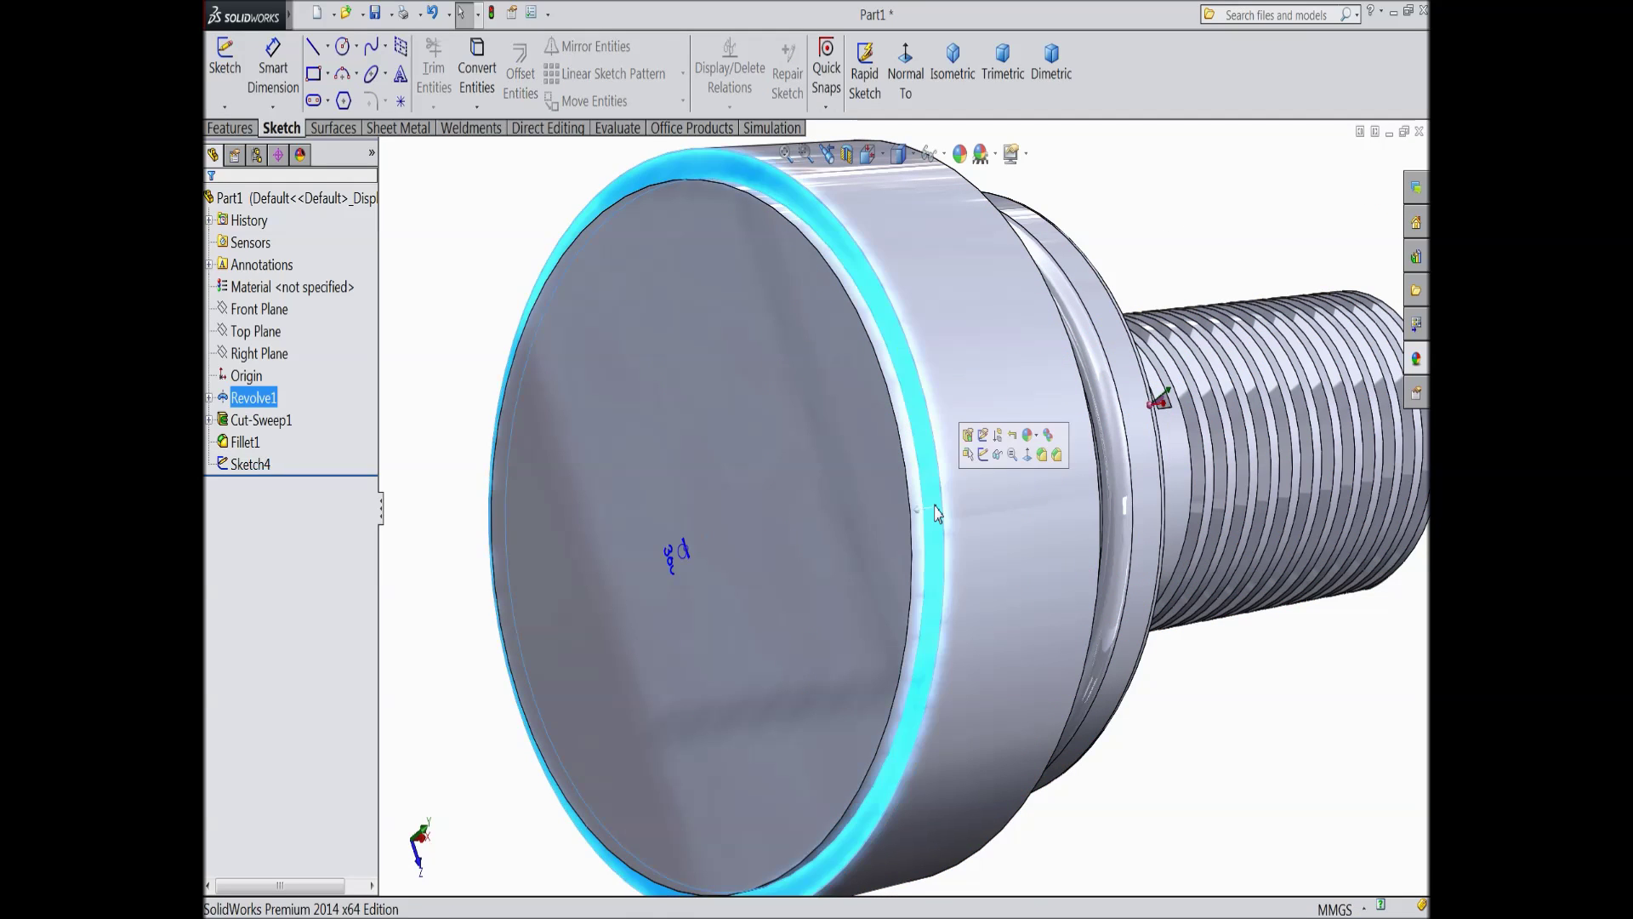
# Step: Open a sketch normal to the head's end face with a centerline from the origin to the rim
pyautogui.click(983, 456)
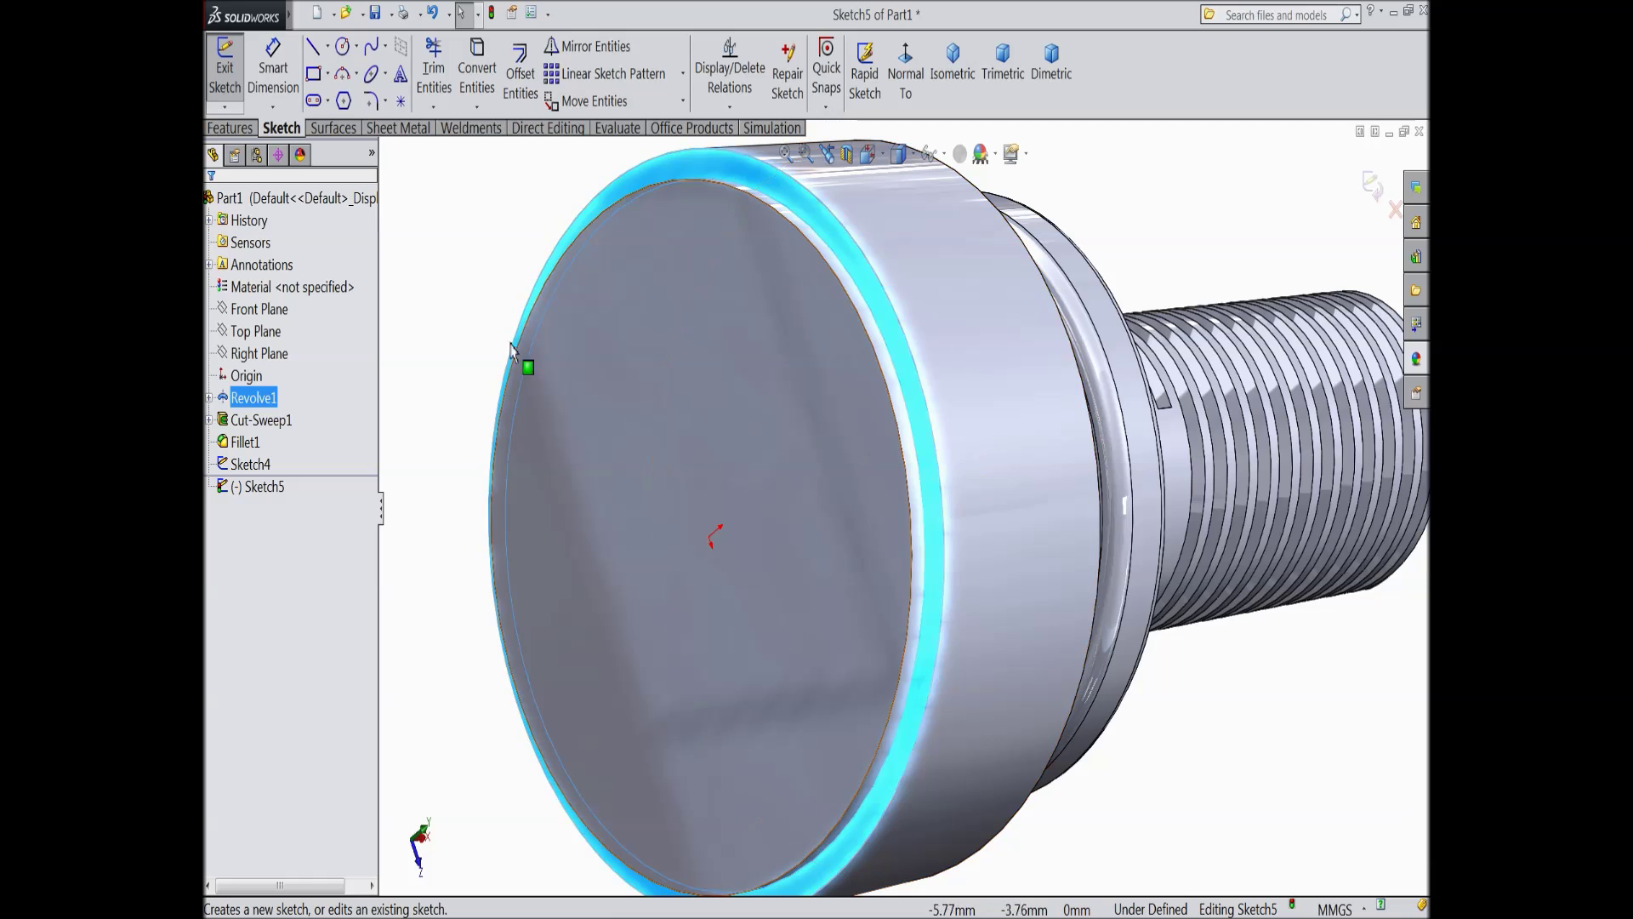
pyautogui.click(906, 81)
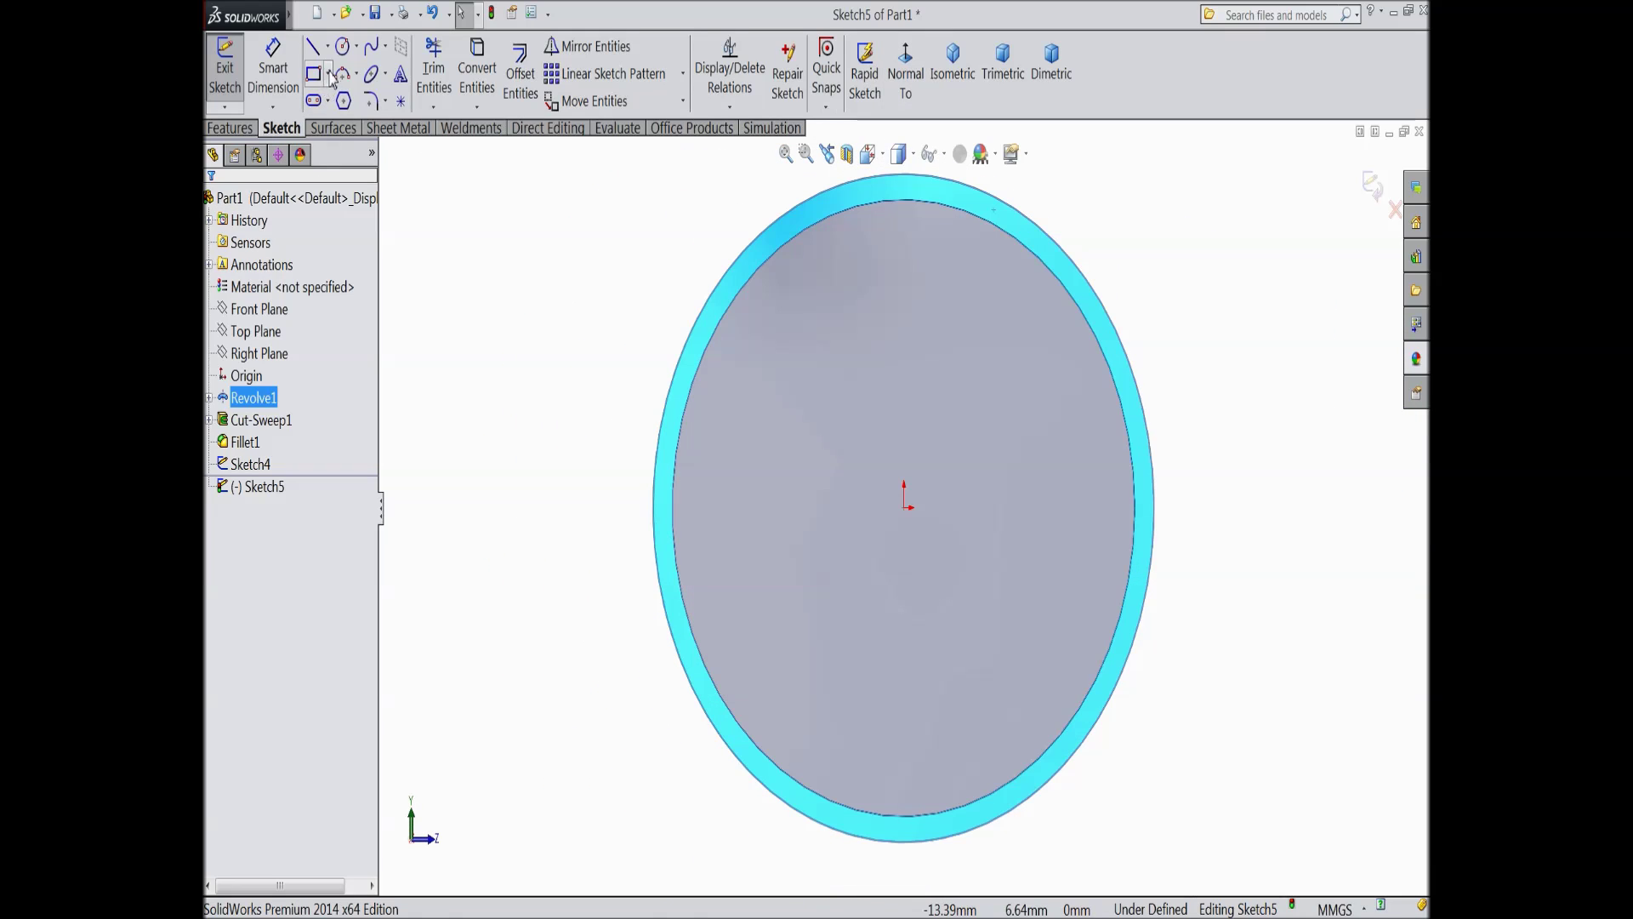
pyautogui.click(329, 74)
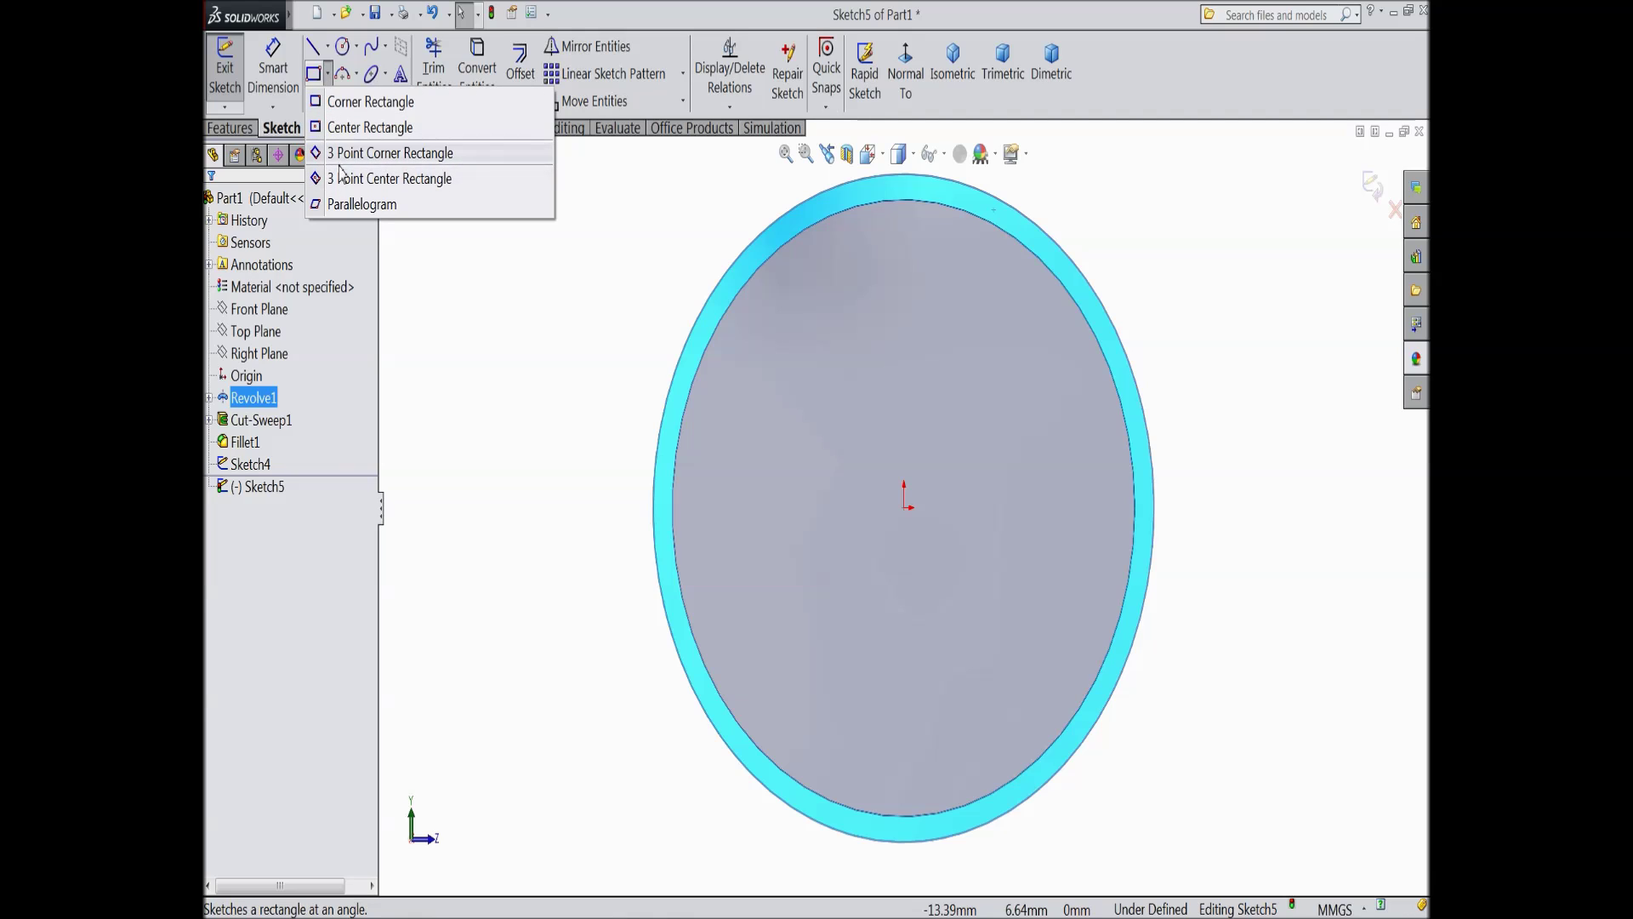
pyautogui.click(334, 179)
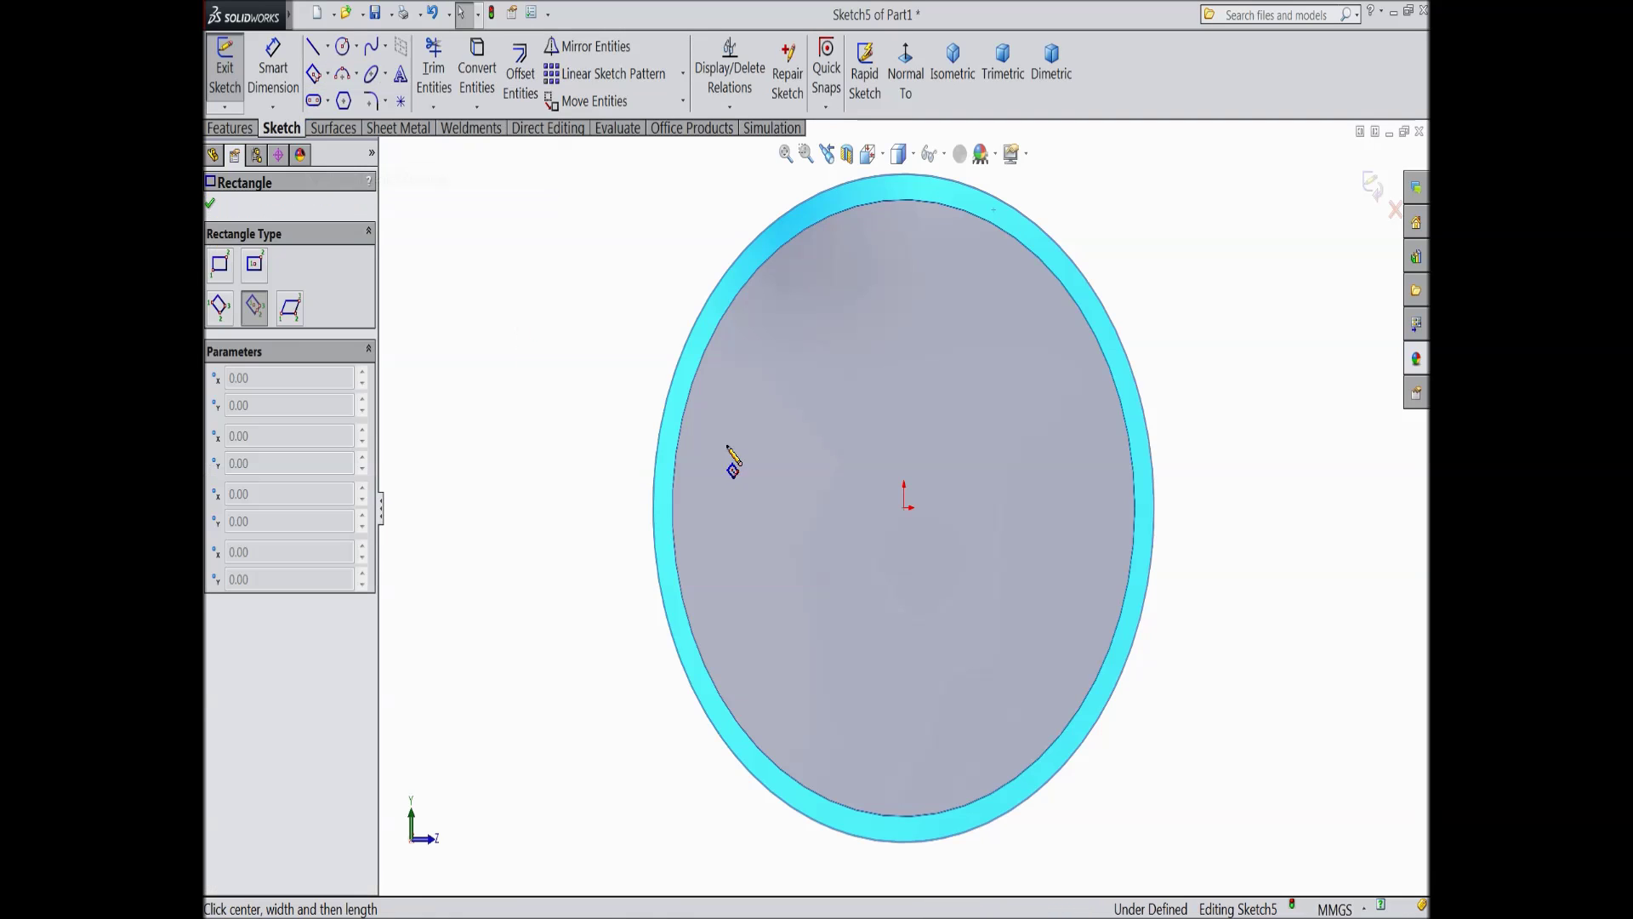
pyautogui.scroll(-2, 1182, 630)
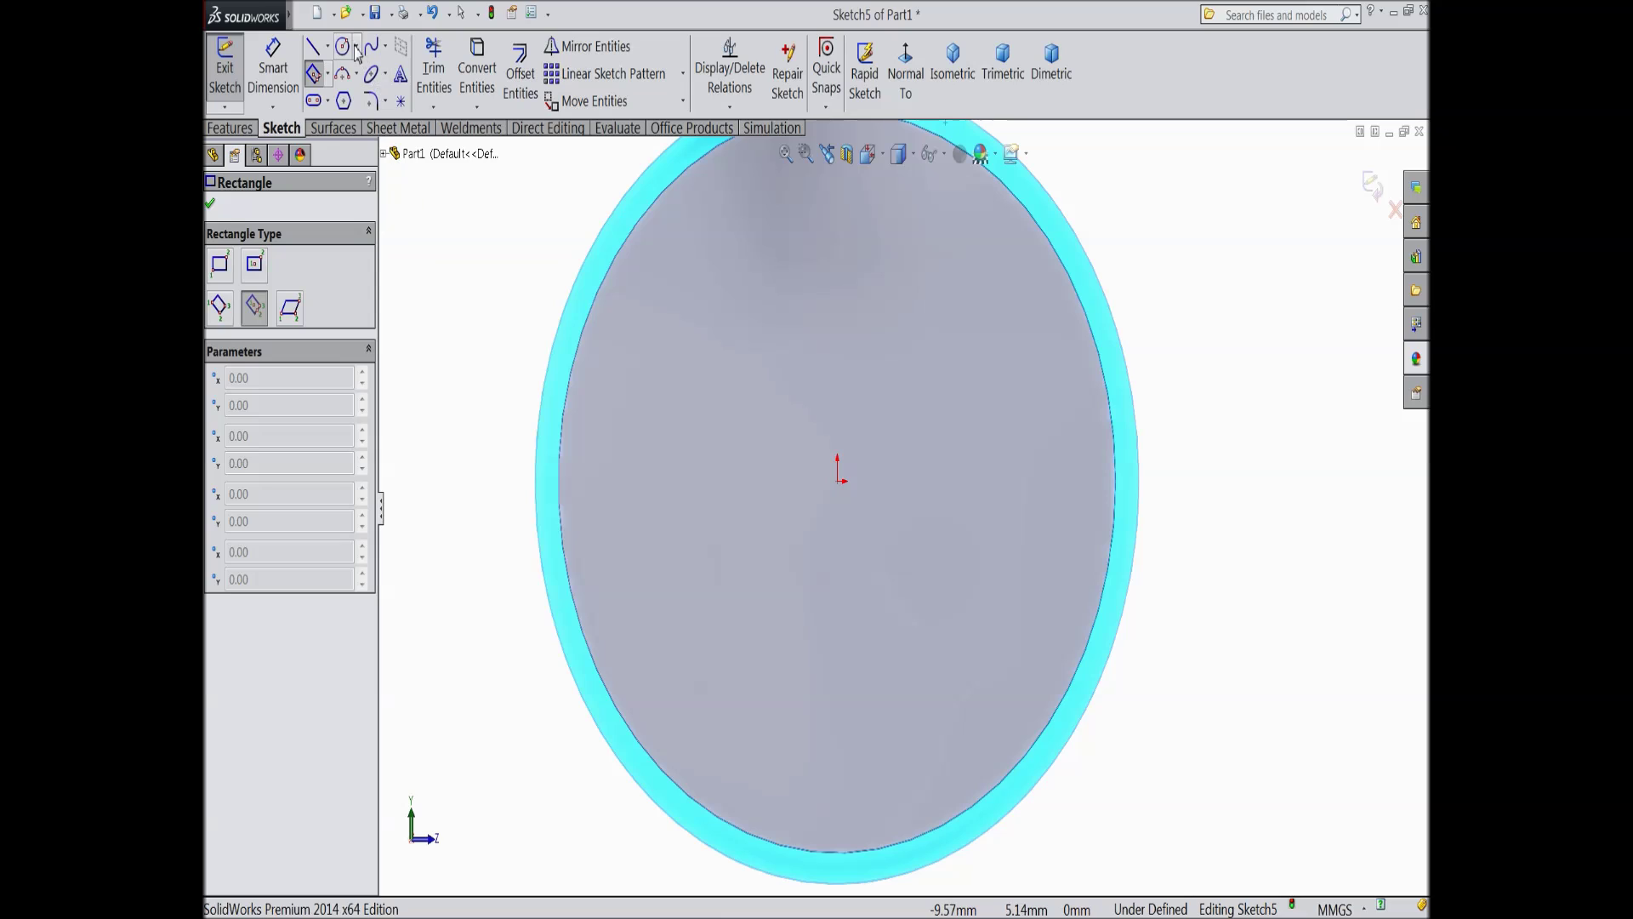
pyautogui.click(327, 47)
pyautogui.click(352, 101)
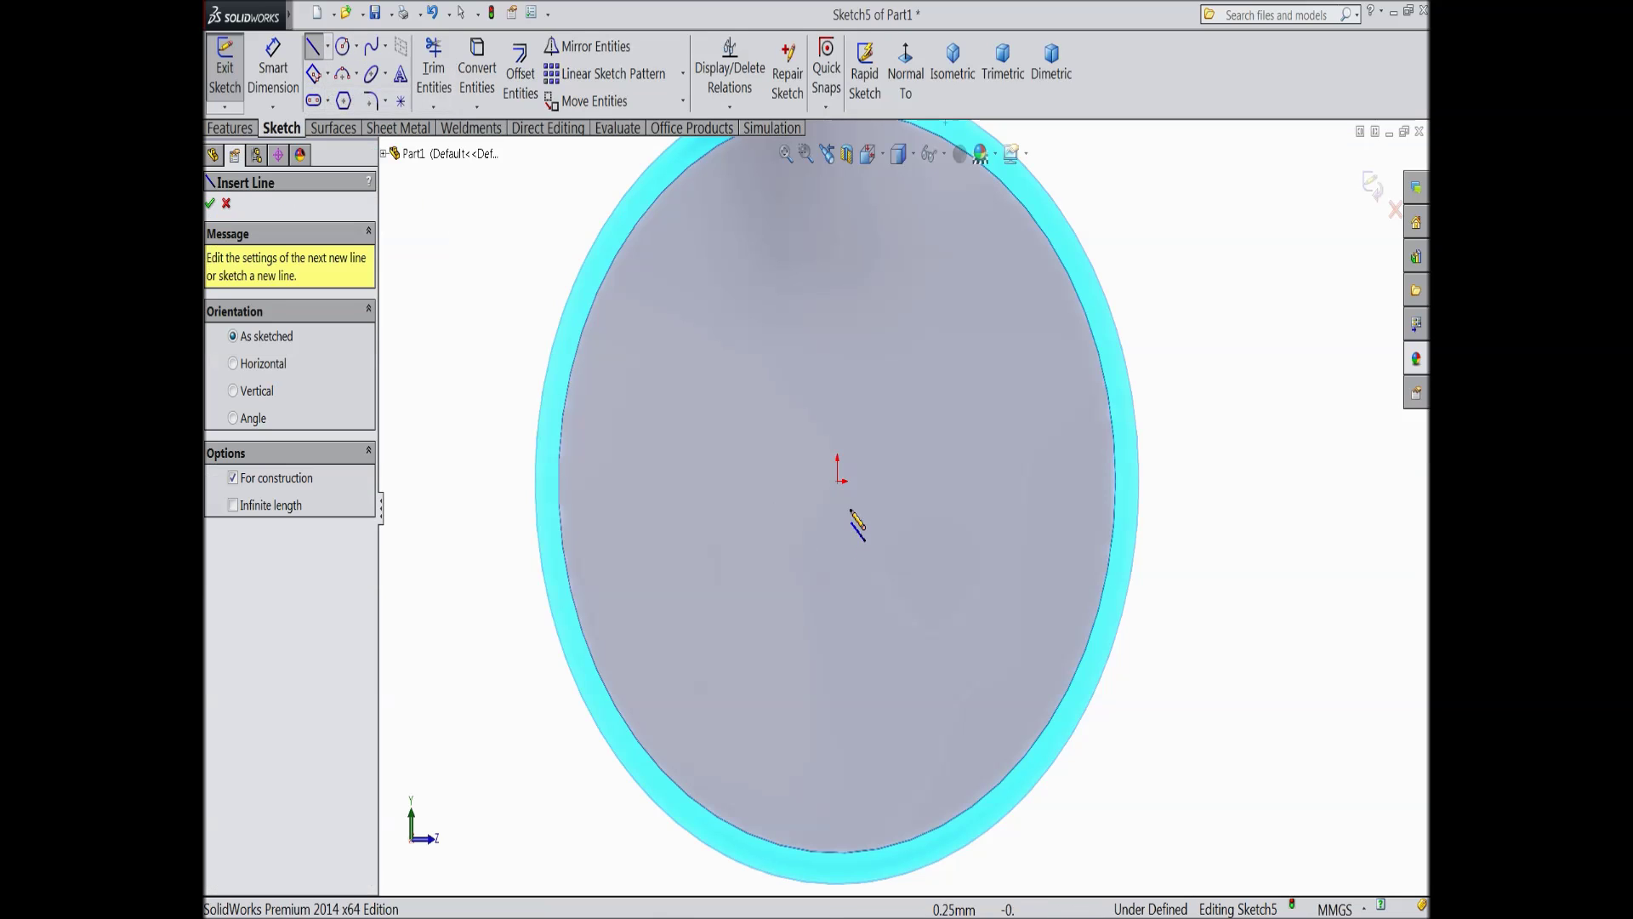
pyautogui.click(838, 481)
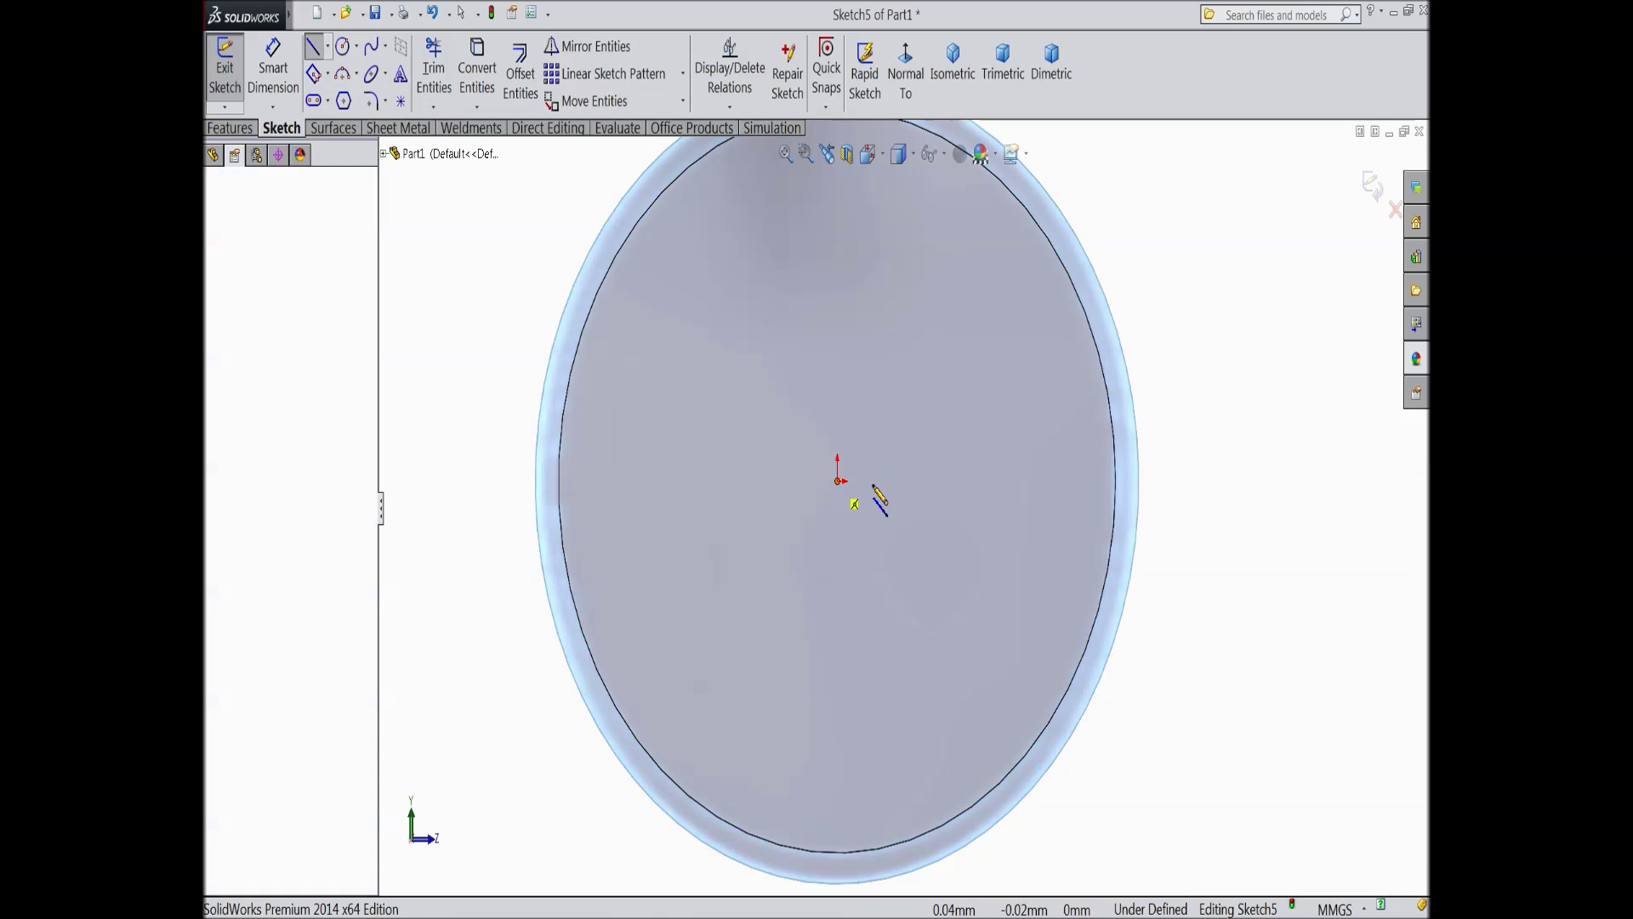
pyautogui.click(1139, 481)
pyautogui.rightClick(1174, 429)
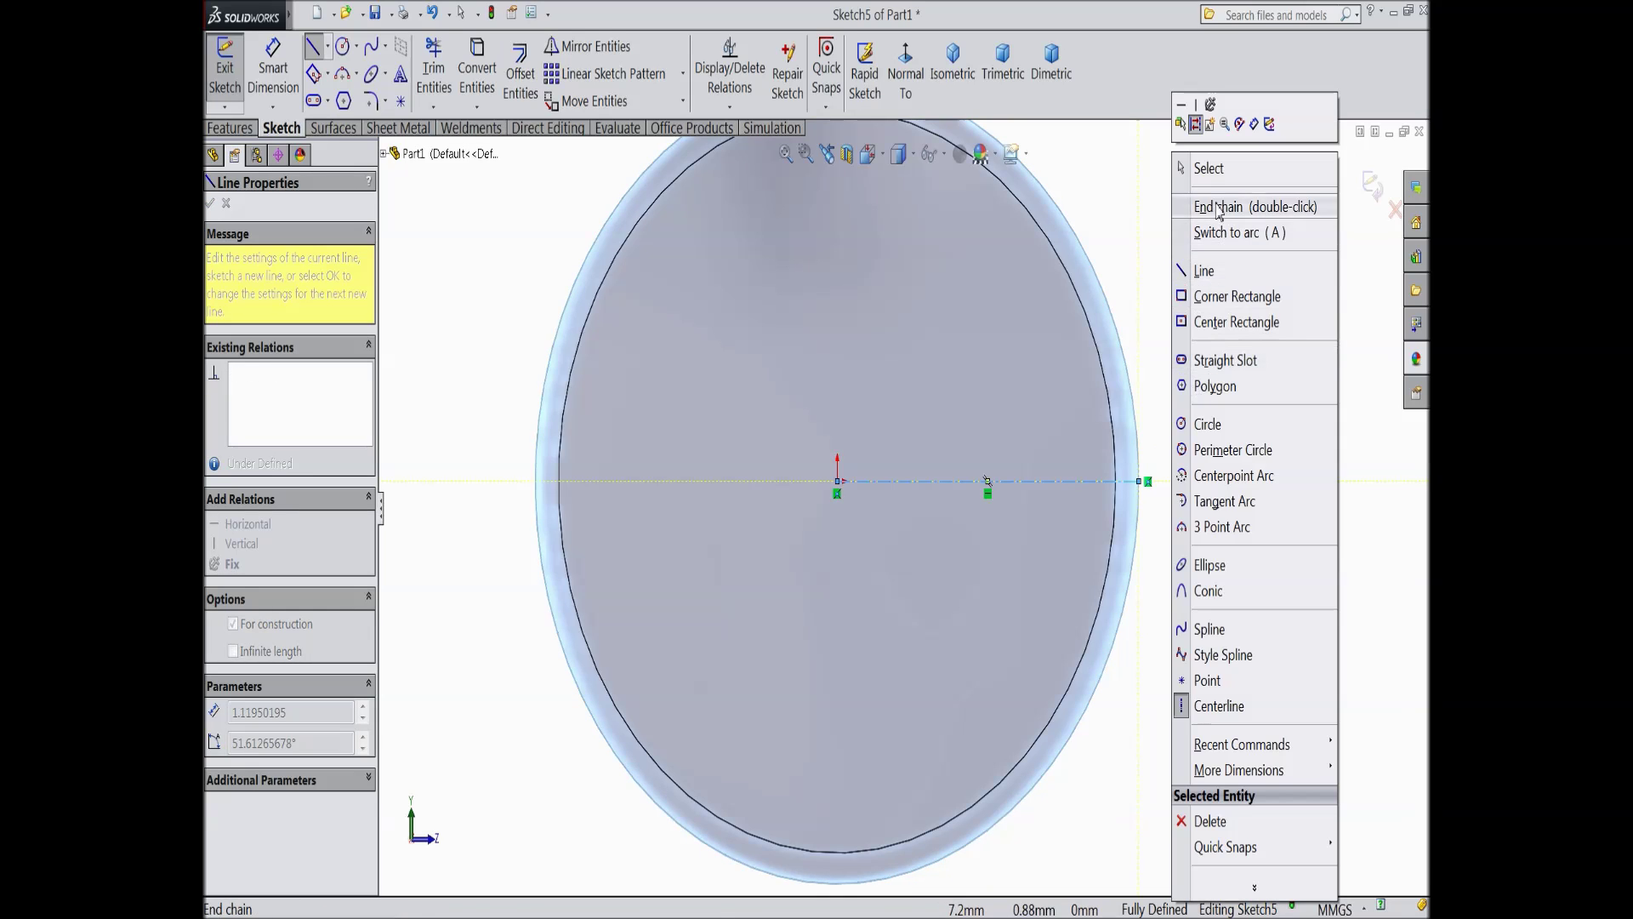
pyautogui.click(1220, 177)
# Step: Draw a 3-point centre rectangle diamond centred on the centerline's end and align its corner to the centerline
pyautogui.click(328, 74)
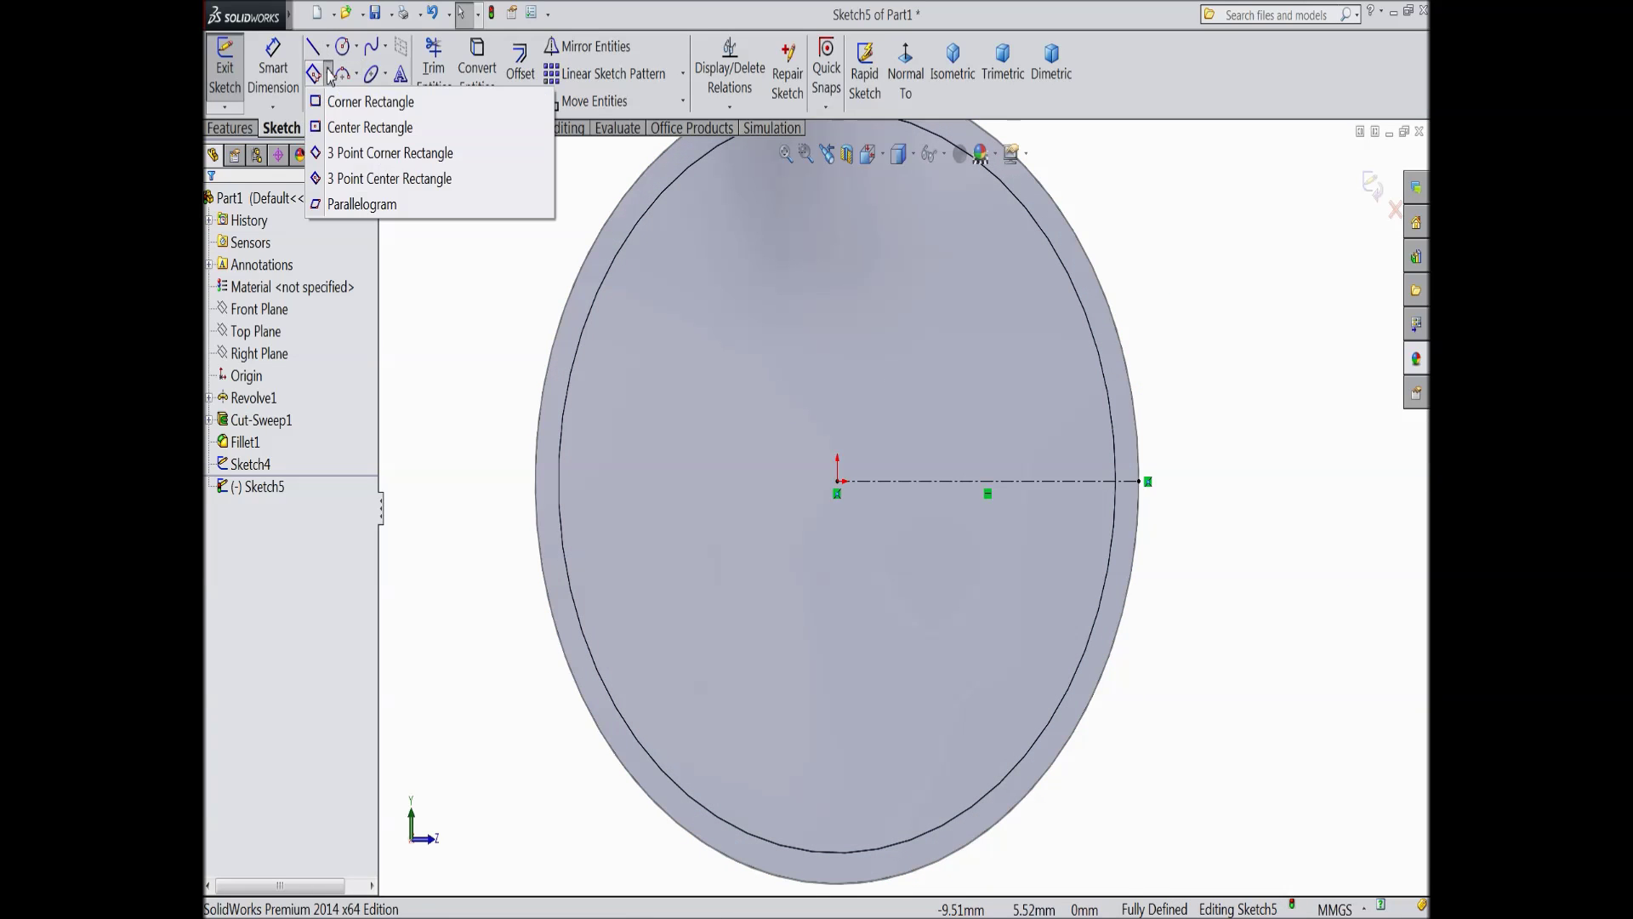
pyautogui.click(348, 179)
pyautogui.scroll(-3, 1130, 554)
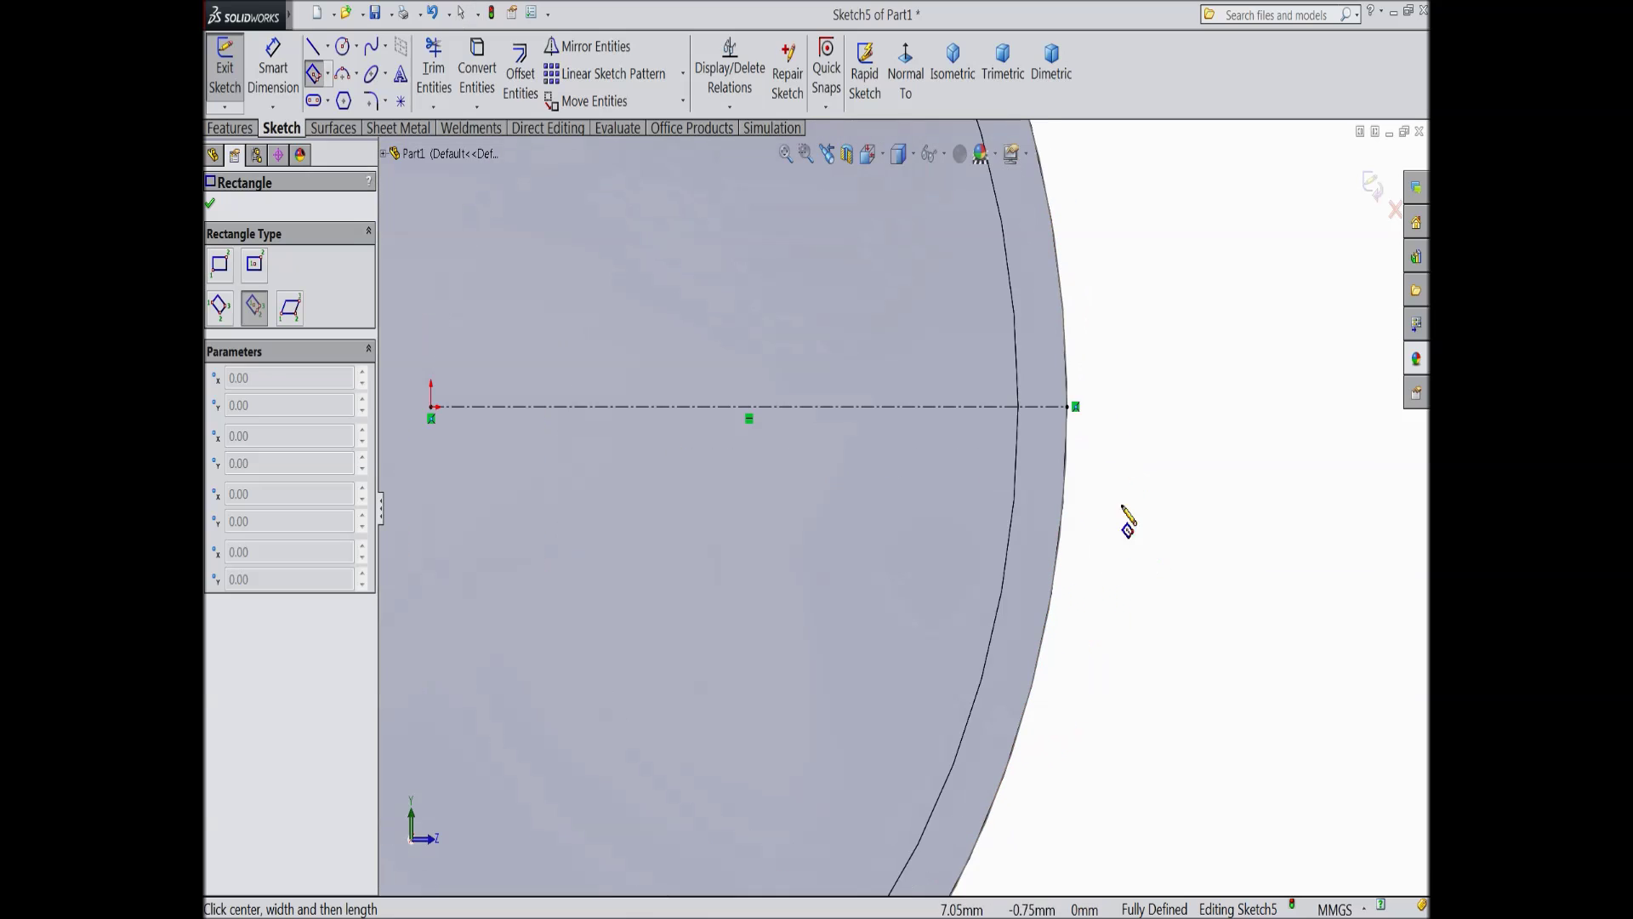
pyautogui.click(1069, 407)
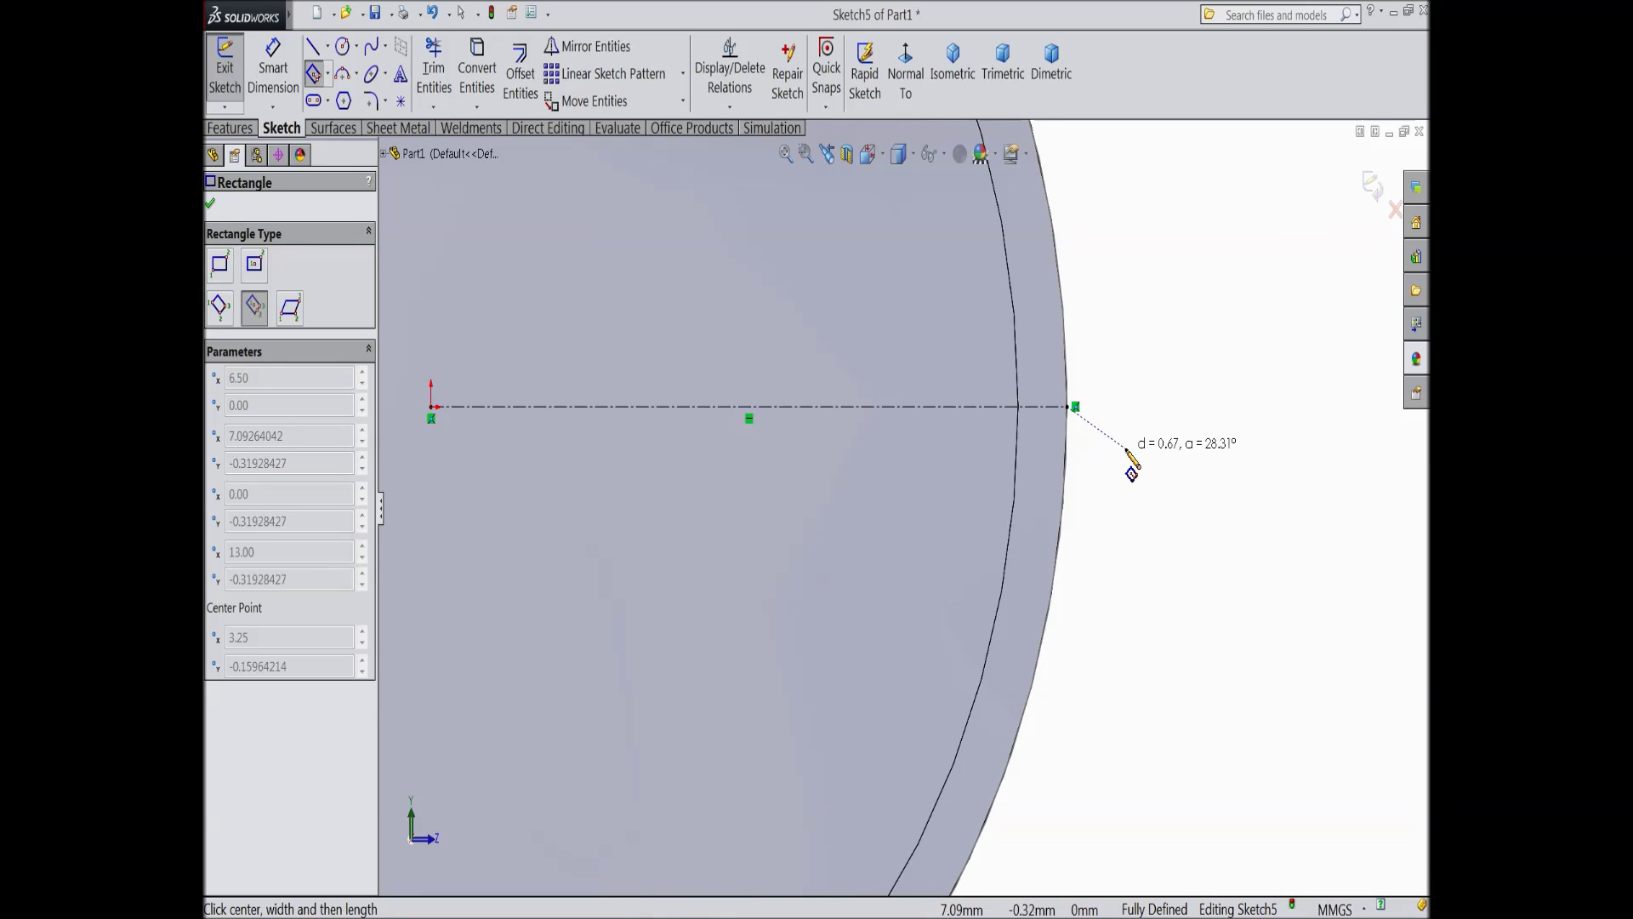
pyautogui.click(1154, 379)
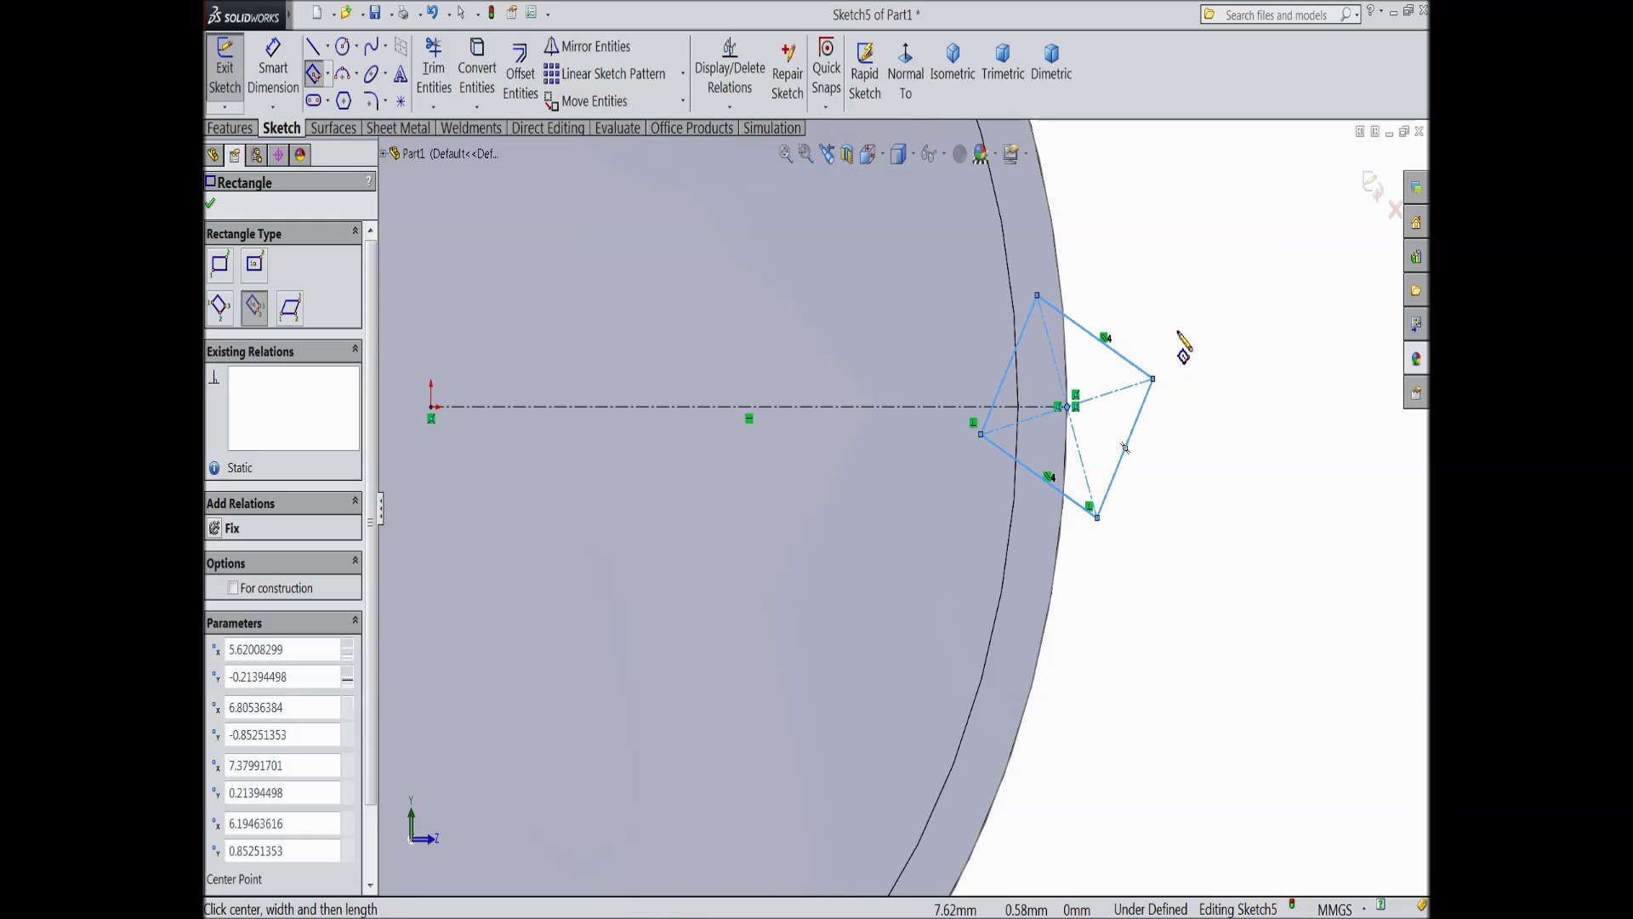
pyautogui.rightClick(1185, 297)
pyautogui.click(1231, 214)
pyautogui.scroll(-1, 1016, 438)
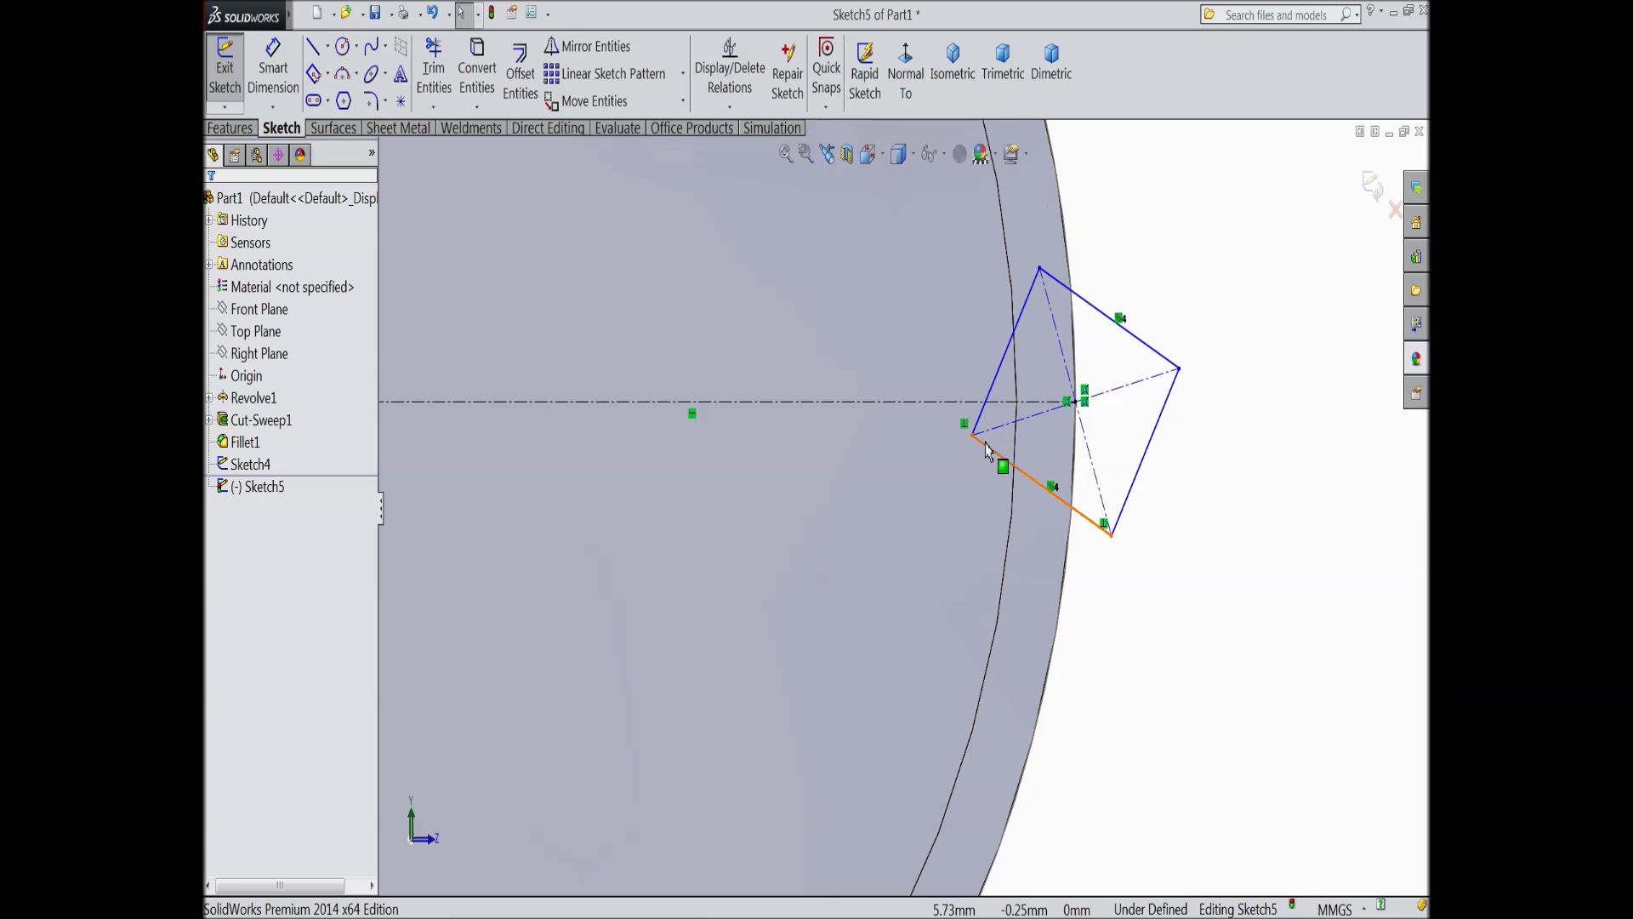
pyautogui.moveTo(974, 447); pyautogui.dragTo(1020, 414)
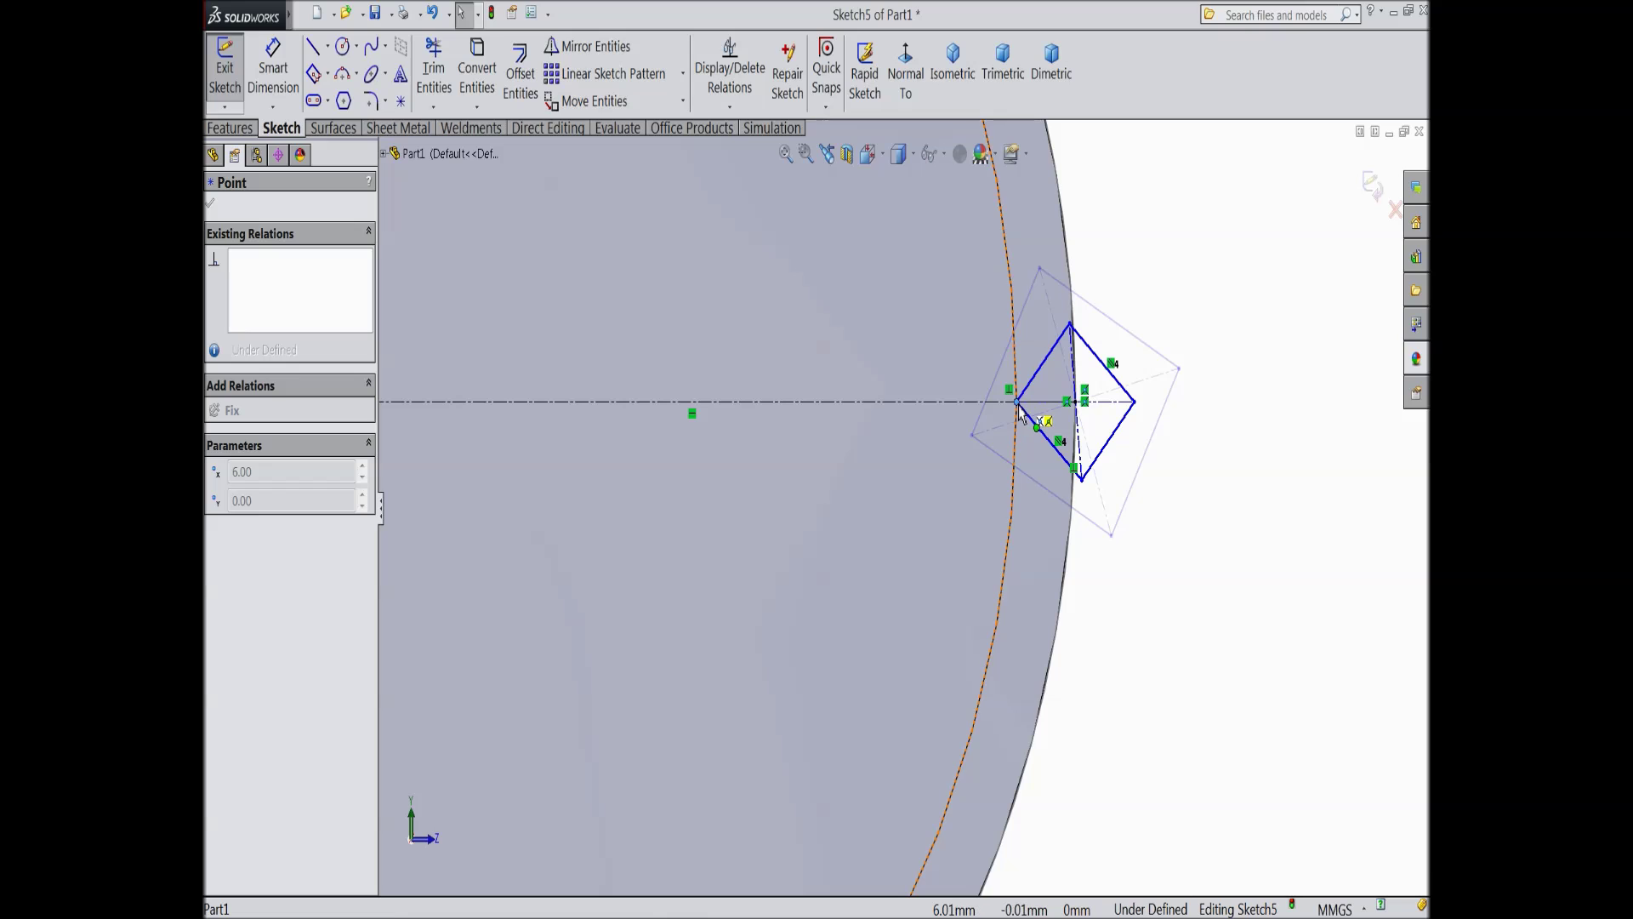
pyautogui.moveTo(1020, 414); pyautogui.dragTo(1021, 415)
pyautogui.scroll(-1, 1123, 332)
# Step: Make the diamond's top corner coincident with the head's outer edge and close the sketch
pyautogui.click(1108, 357)
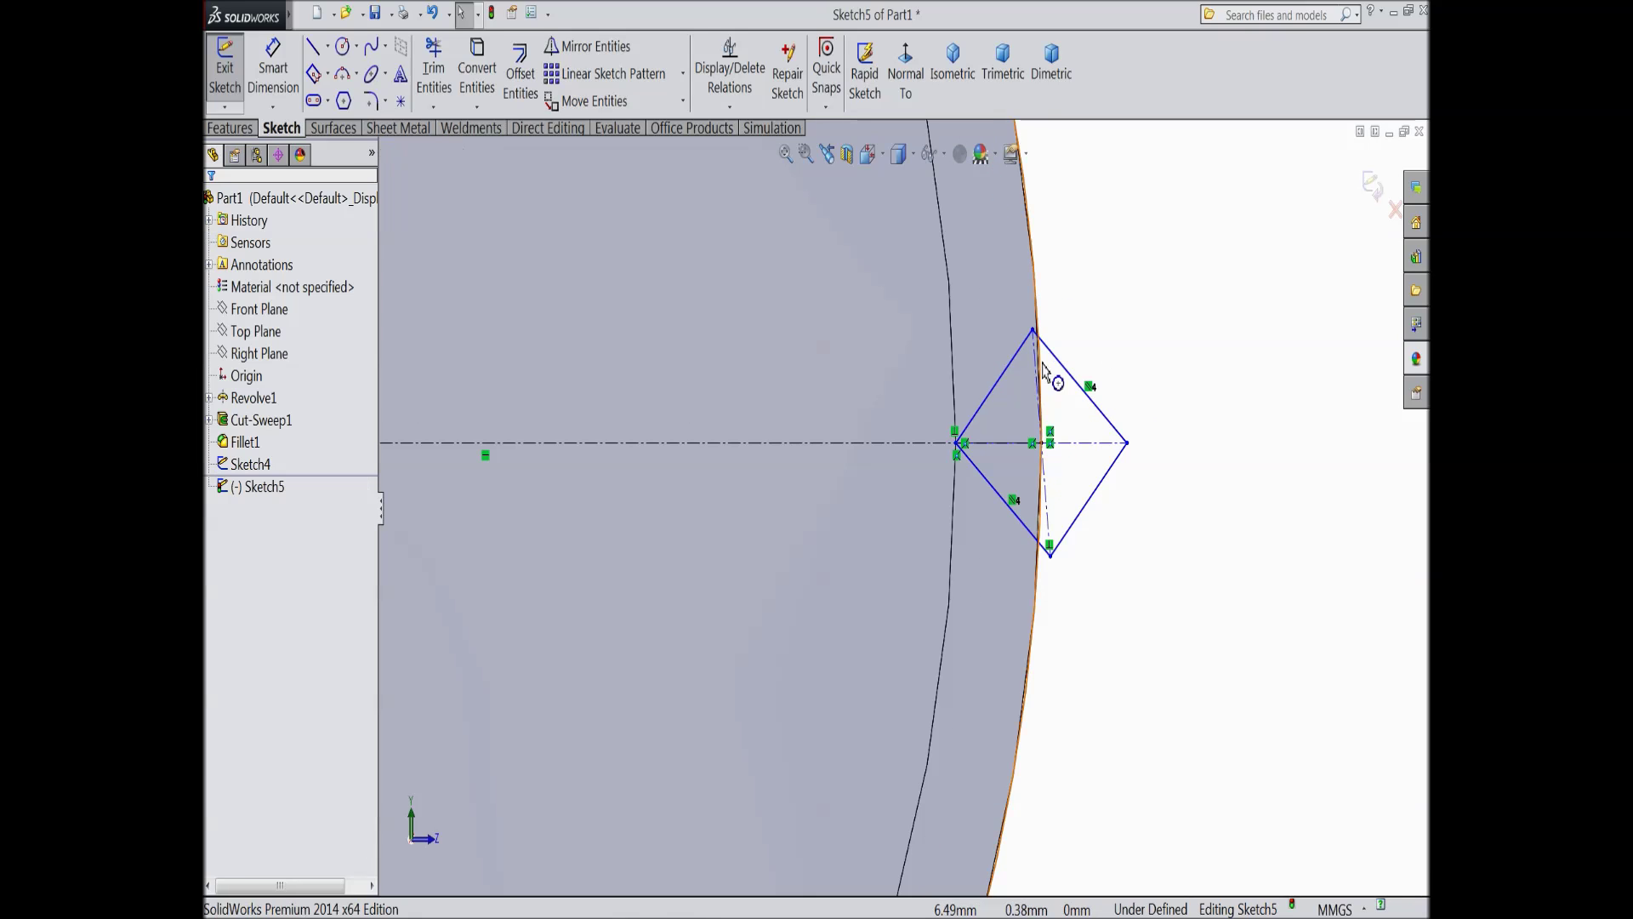
pyautogui.click(1034, 332)
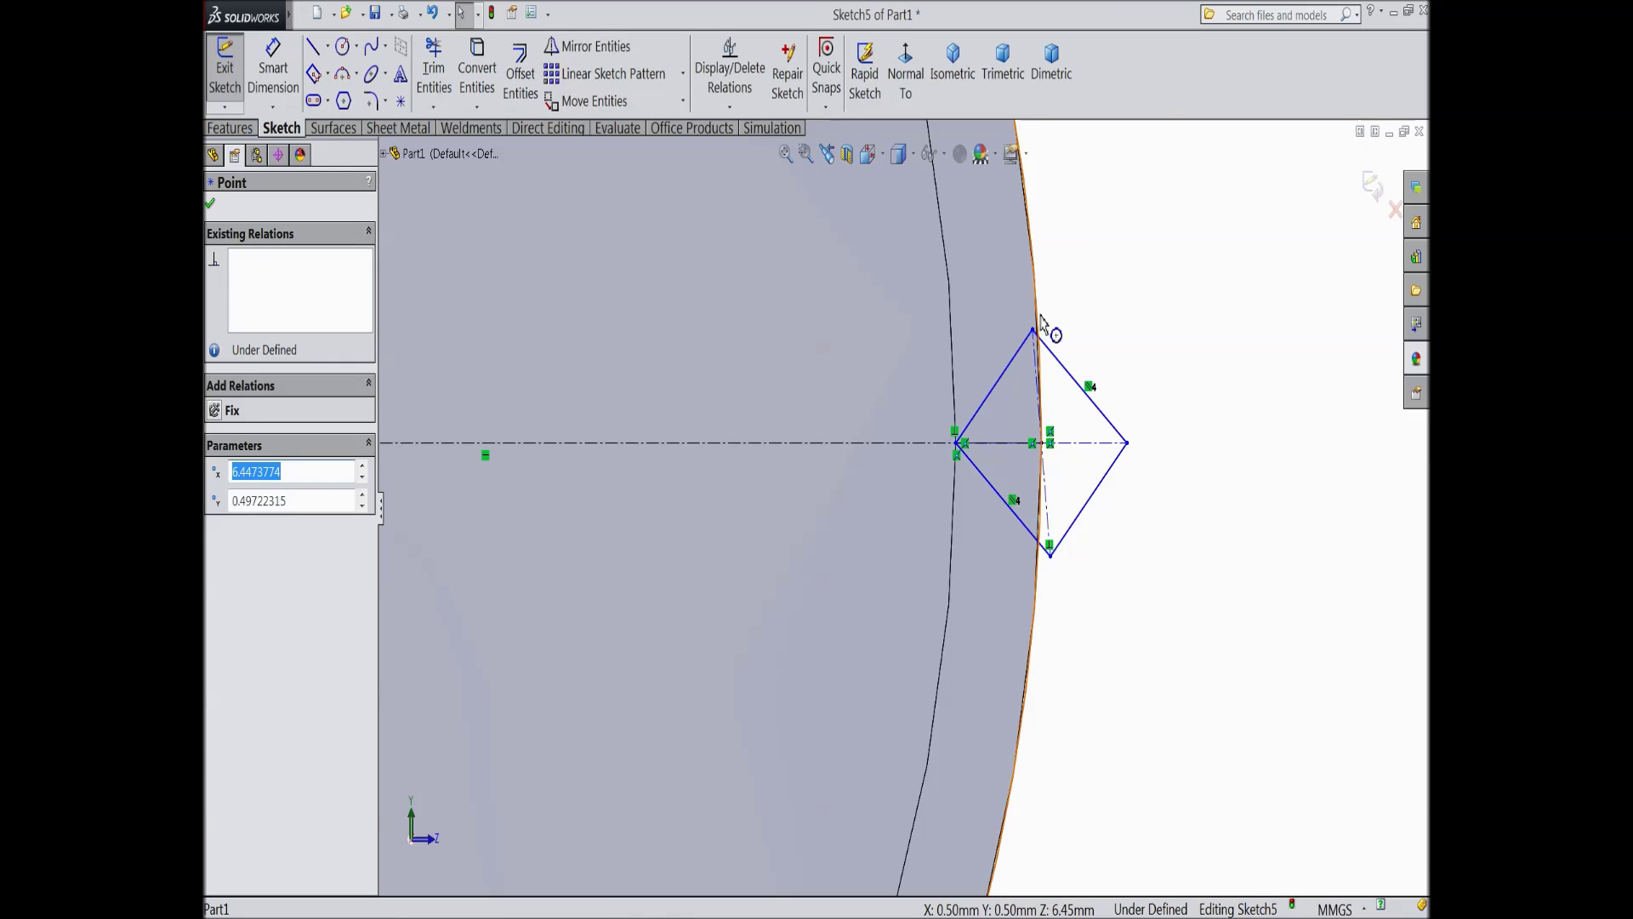
pyautogui.keyDown('ctrl'); pyautogui.click(1037, 316); pyautogui.keyUp('ctrl')
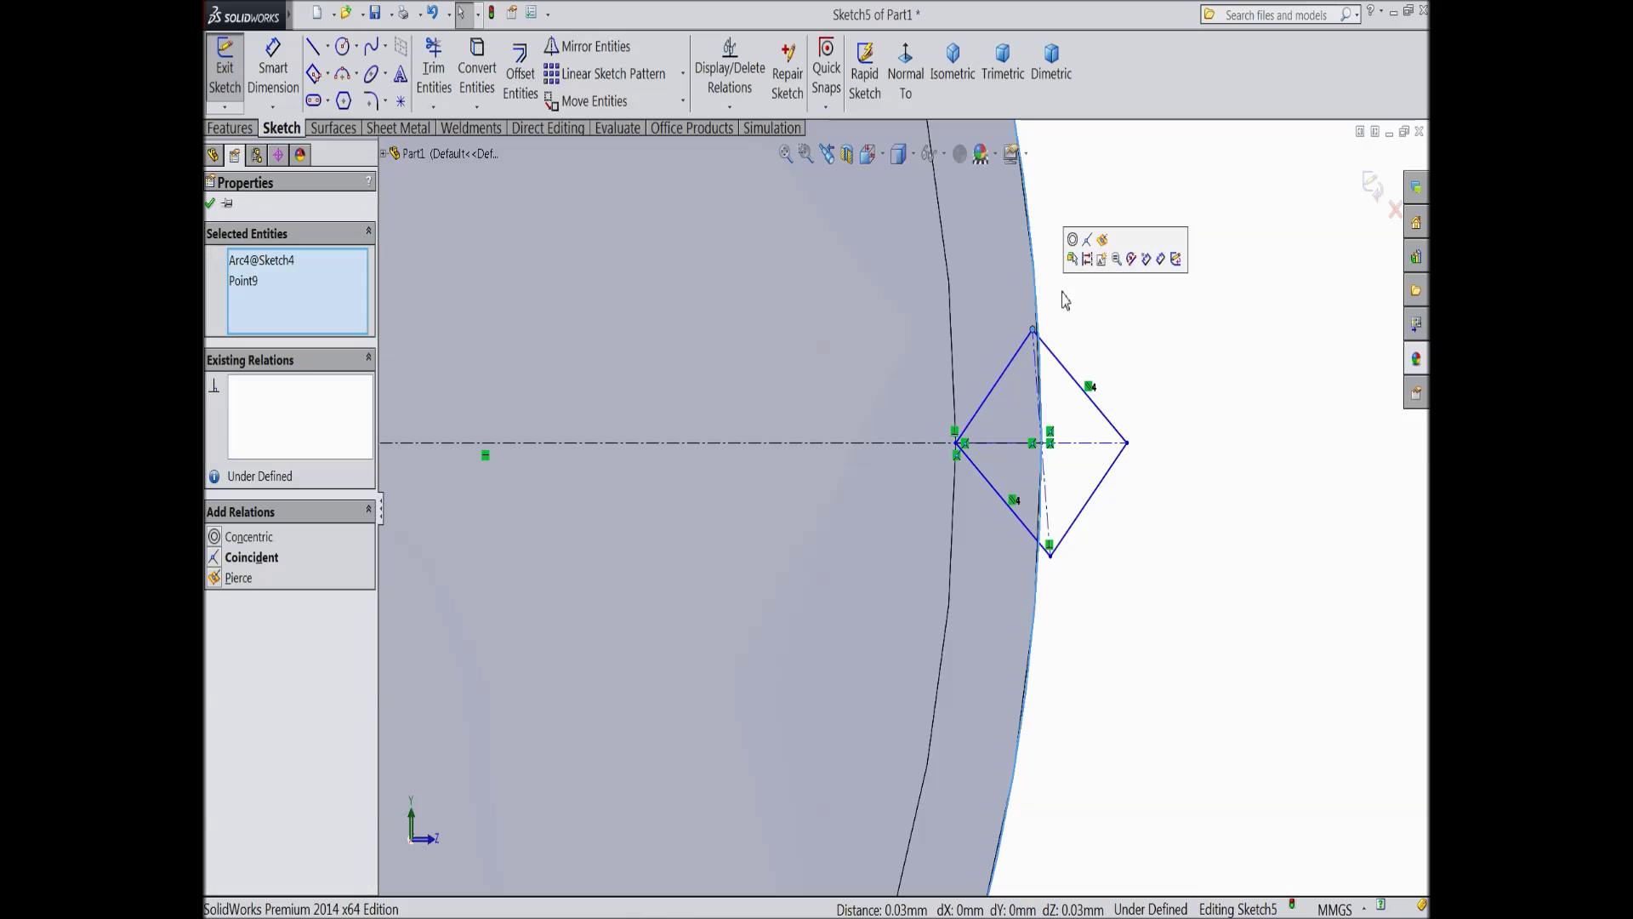
pyautogui.click(1088, 244)
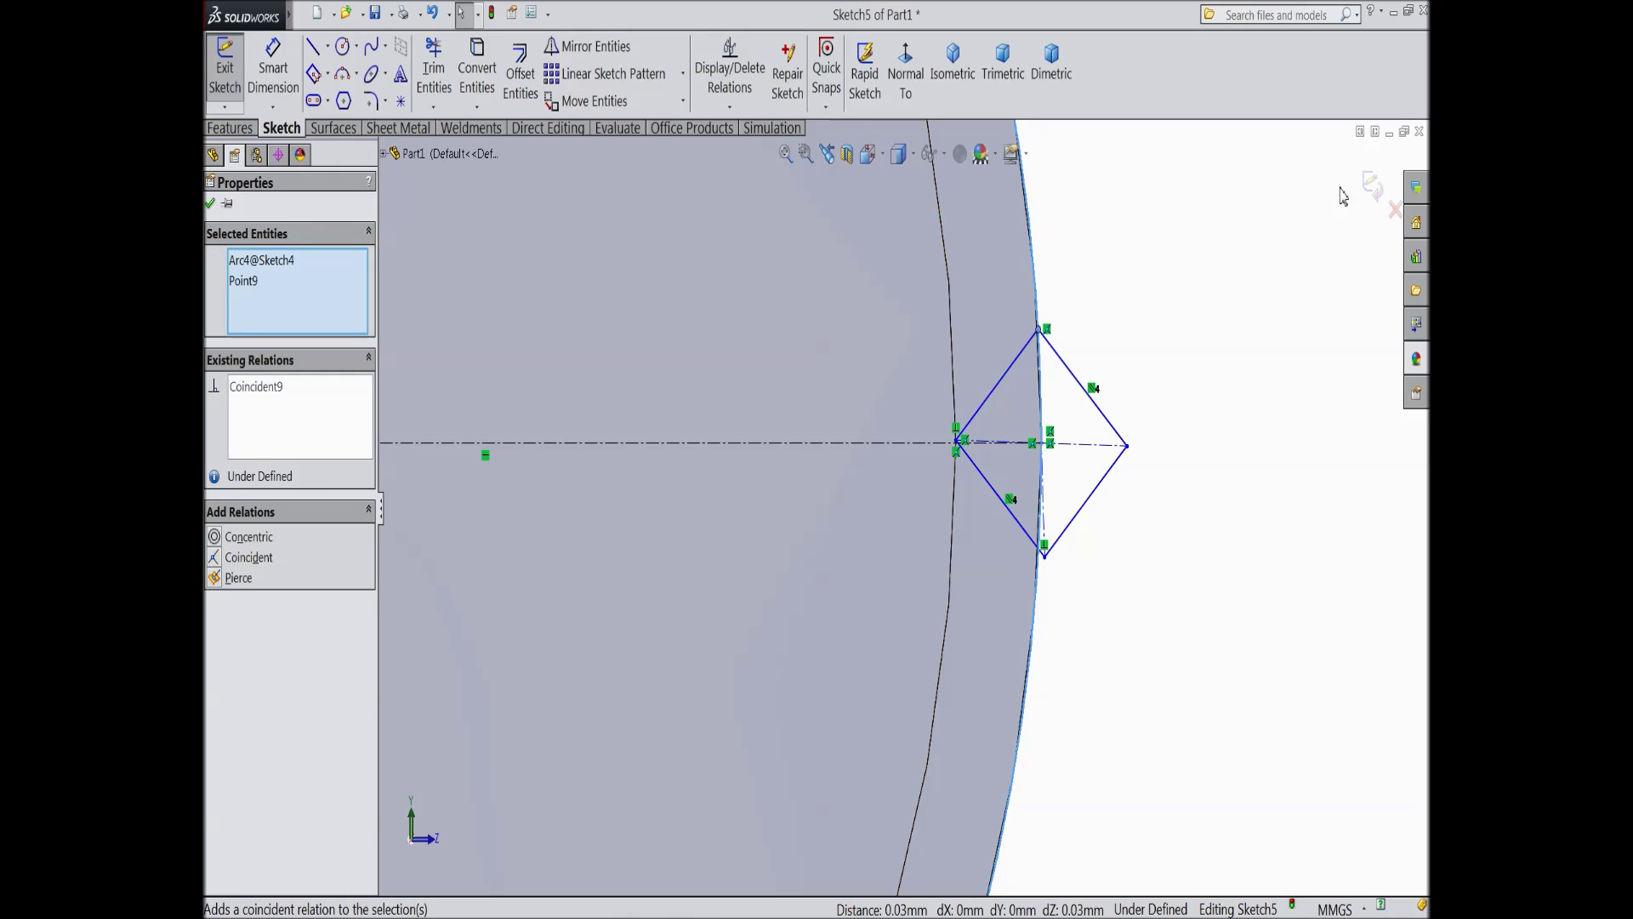
pyautogui.click(1369, 189)
# Step: Orbit and zoom to show the head and threaded shaft, then bring up the Features tools
pyautogui.scroll(3, 1123, 463)
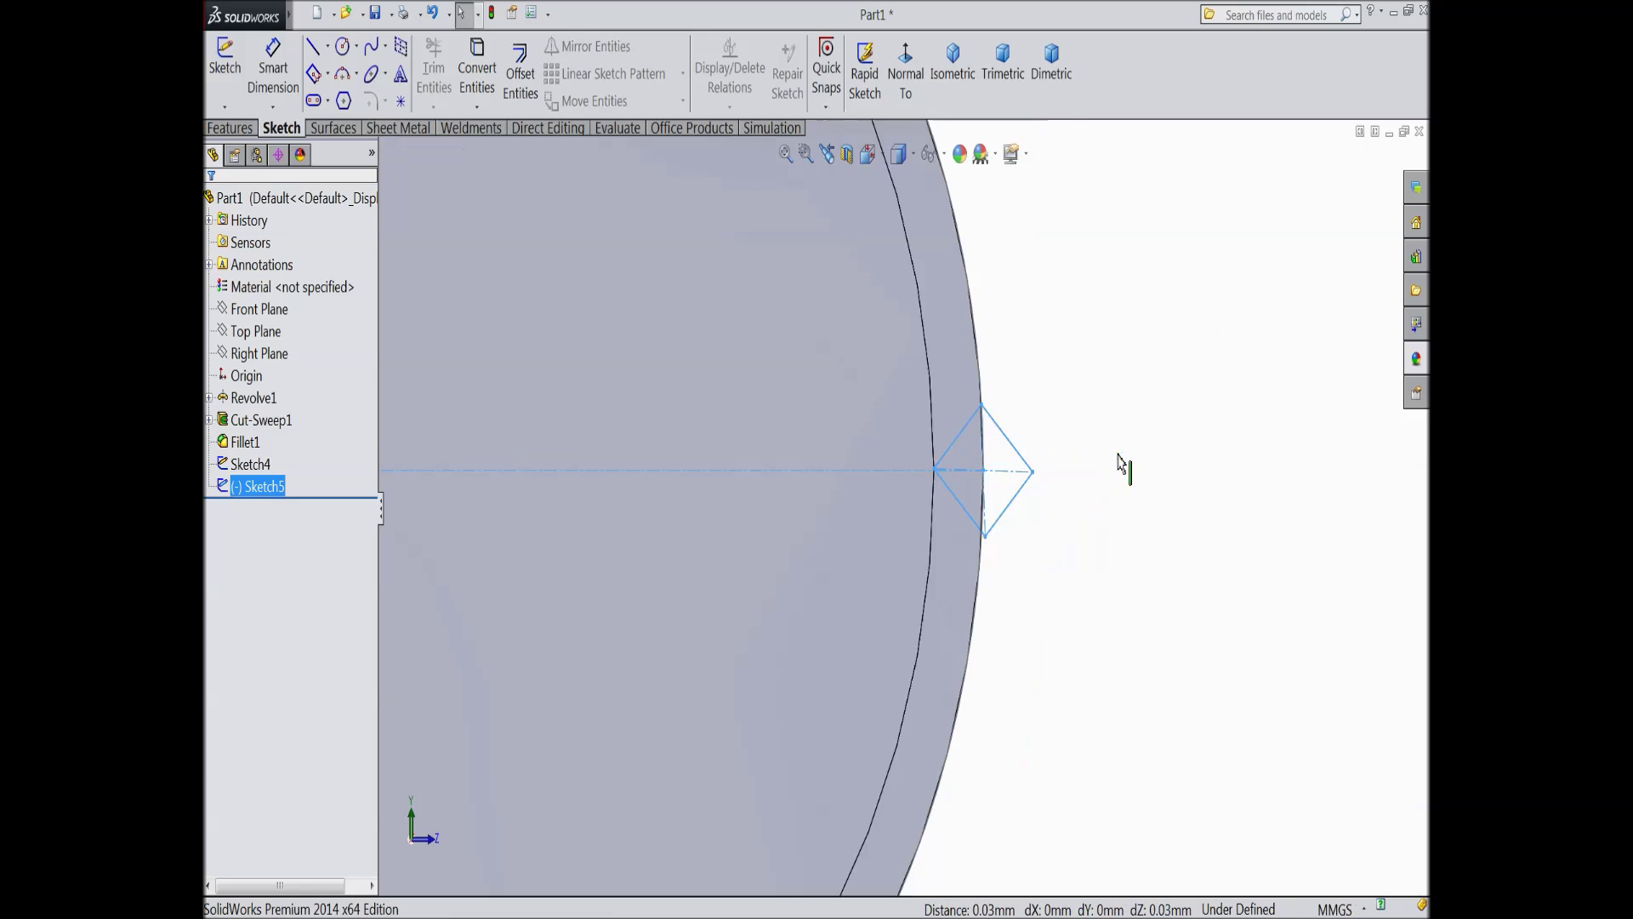
pyautogui.scroll(3, 1010, 380)
pyautogui.moveTo(1009, 380); pyautogui.dragTo(795, 533, button='middle')
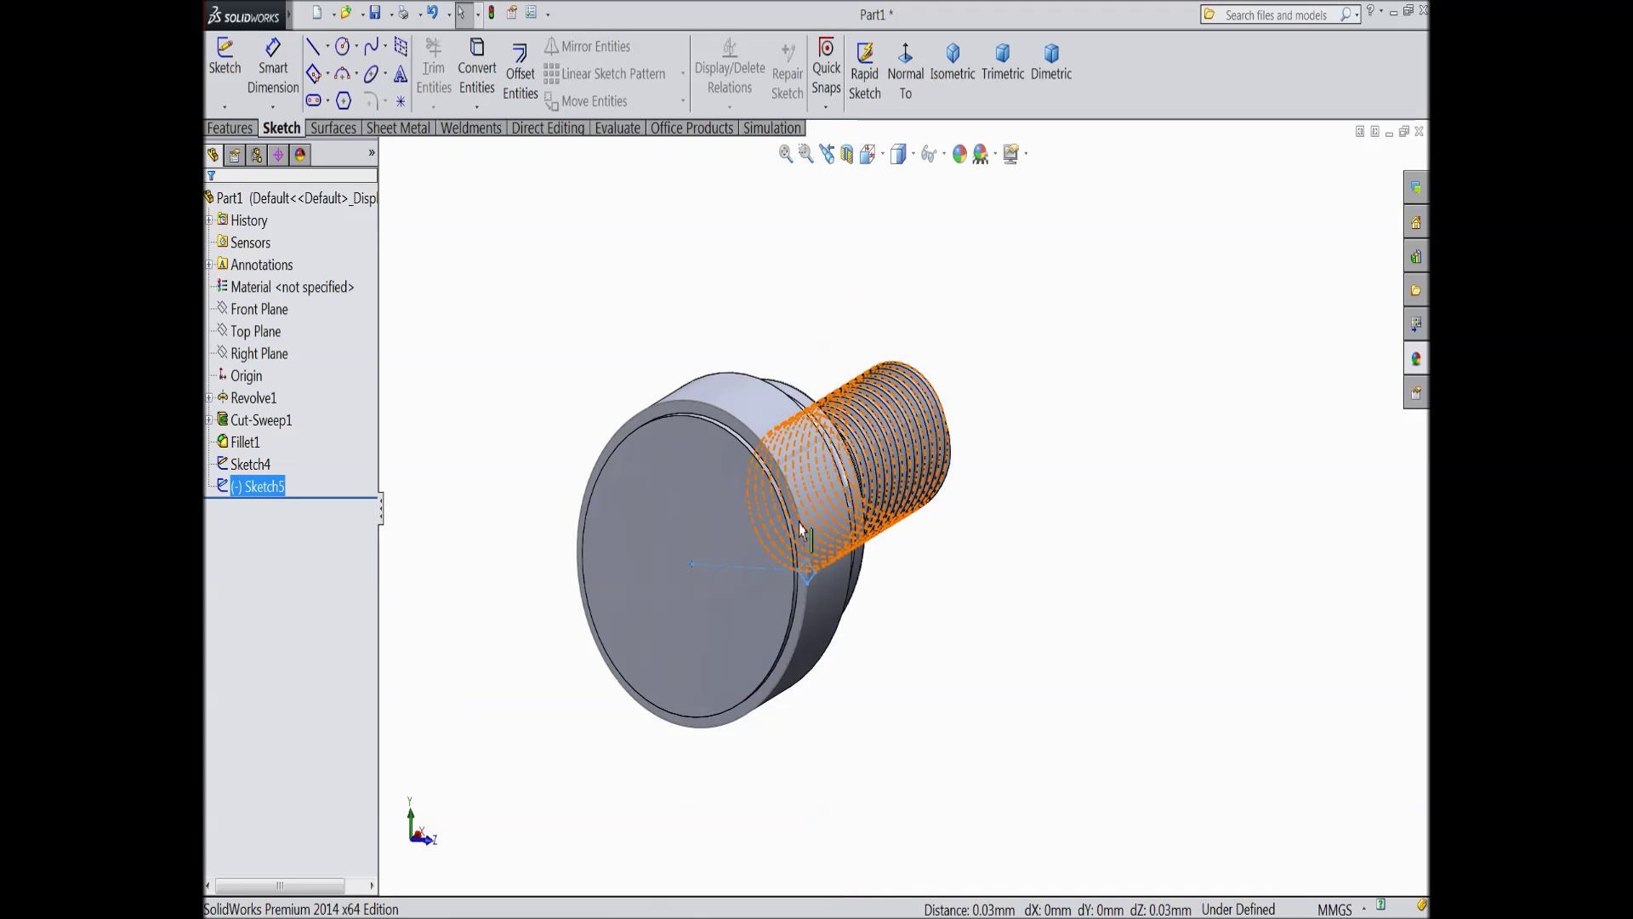
pyautogui.scroll(-2, 733, 553)
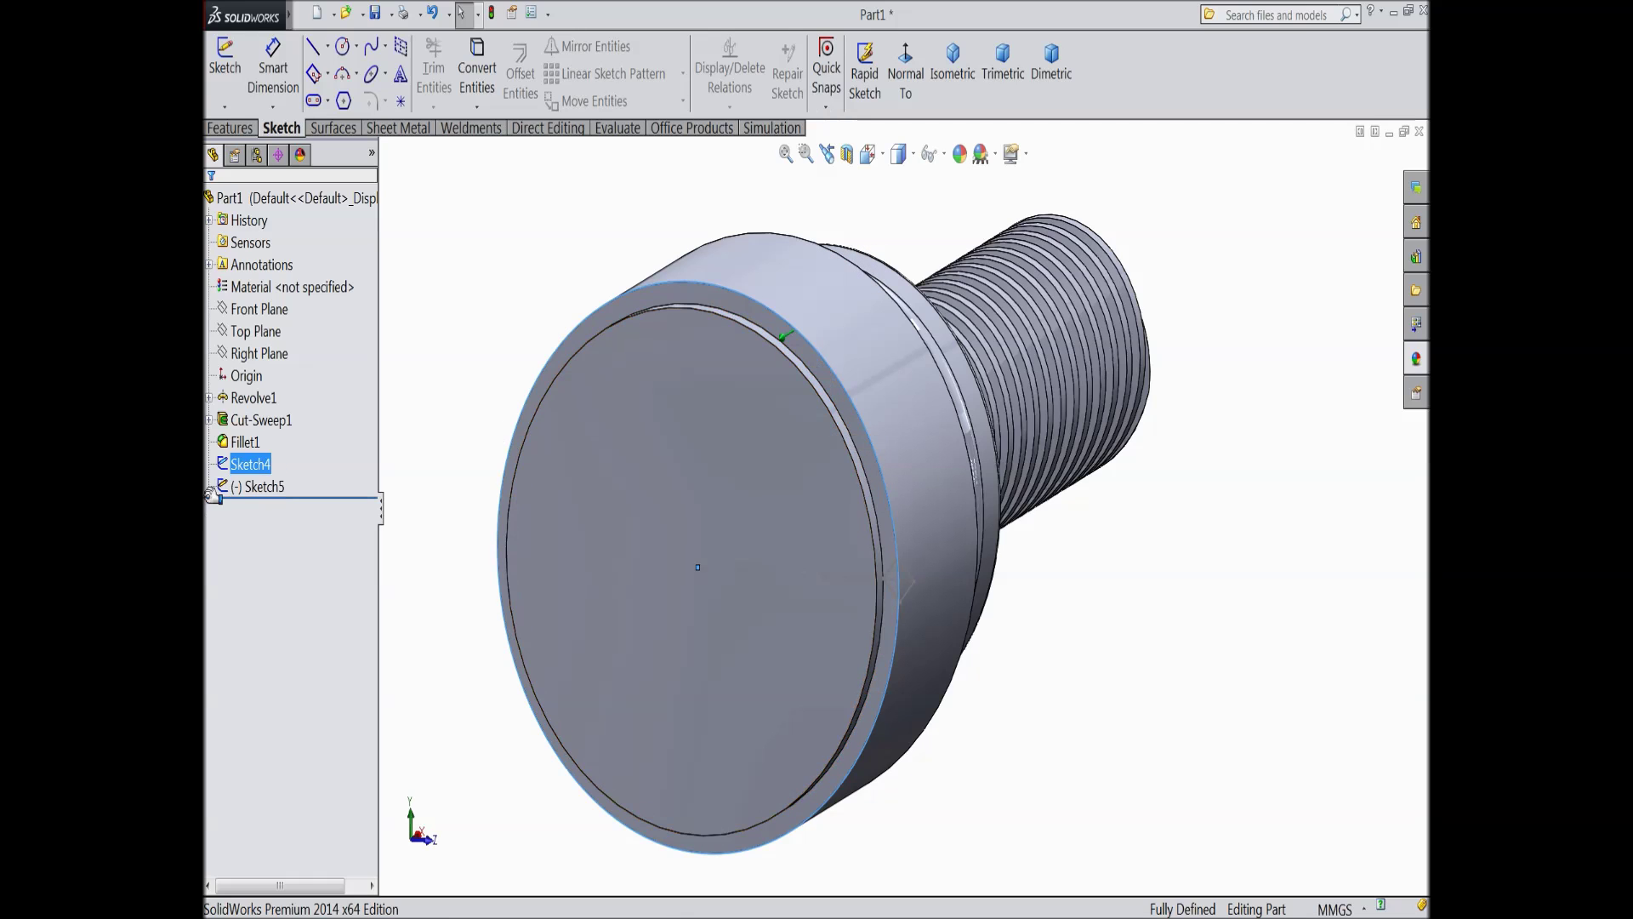
pyautogui.click(231, 128)
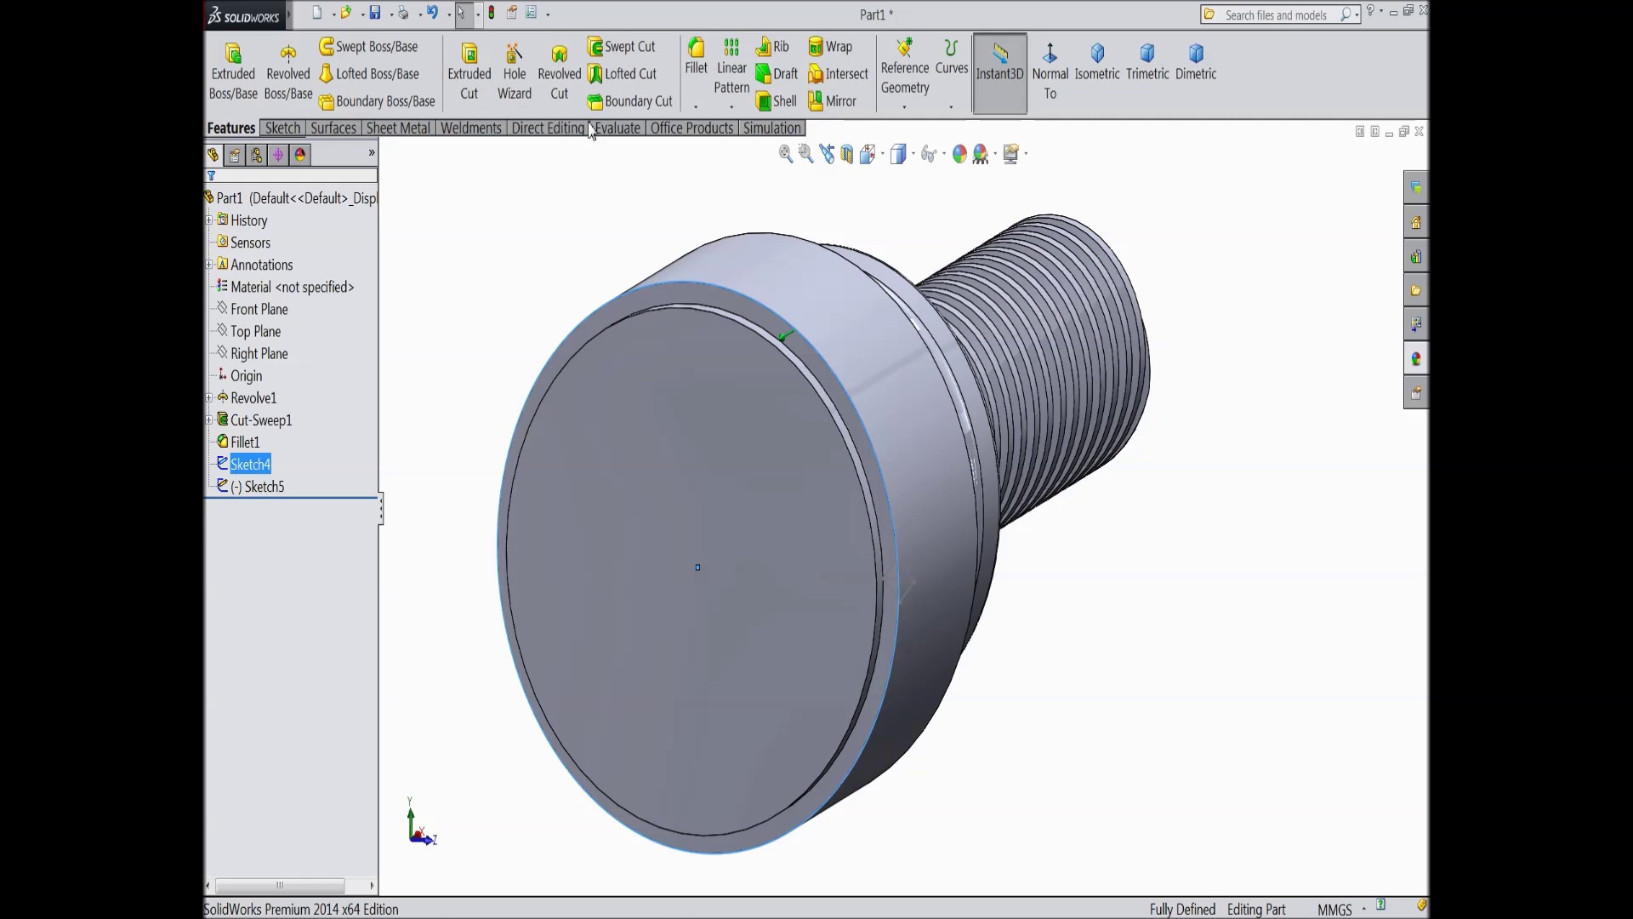
# Step: Add a helix on the head circle with 30 mm pitch, 0.25 revolutions and a 0° start angle
pyautogui.click(951, 77)
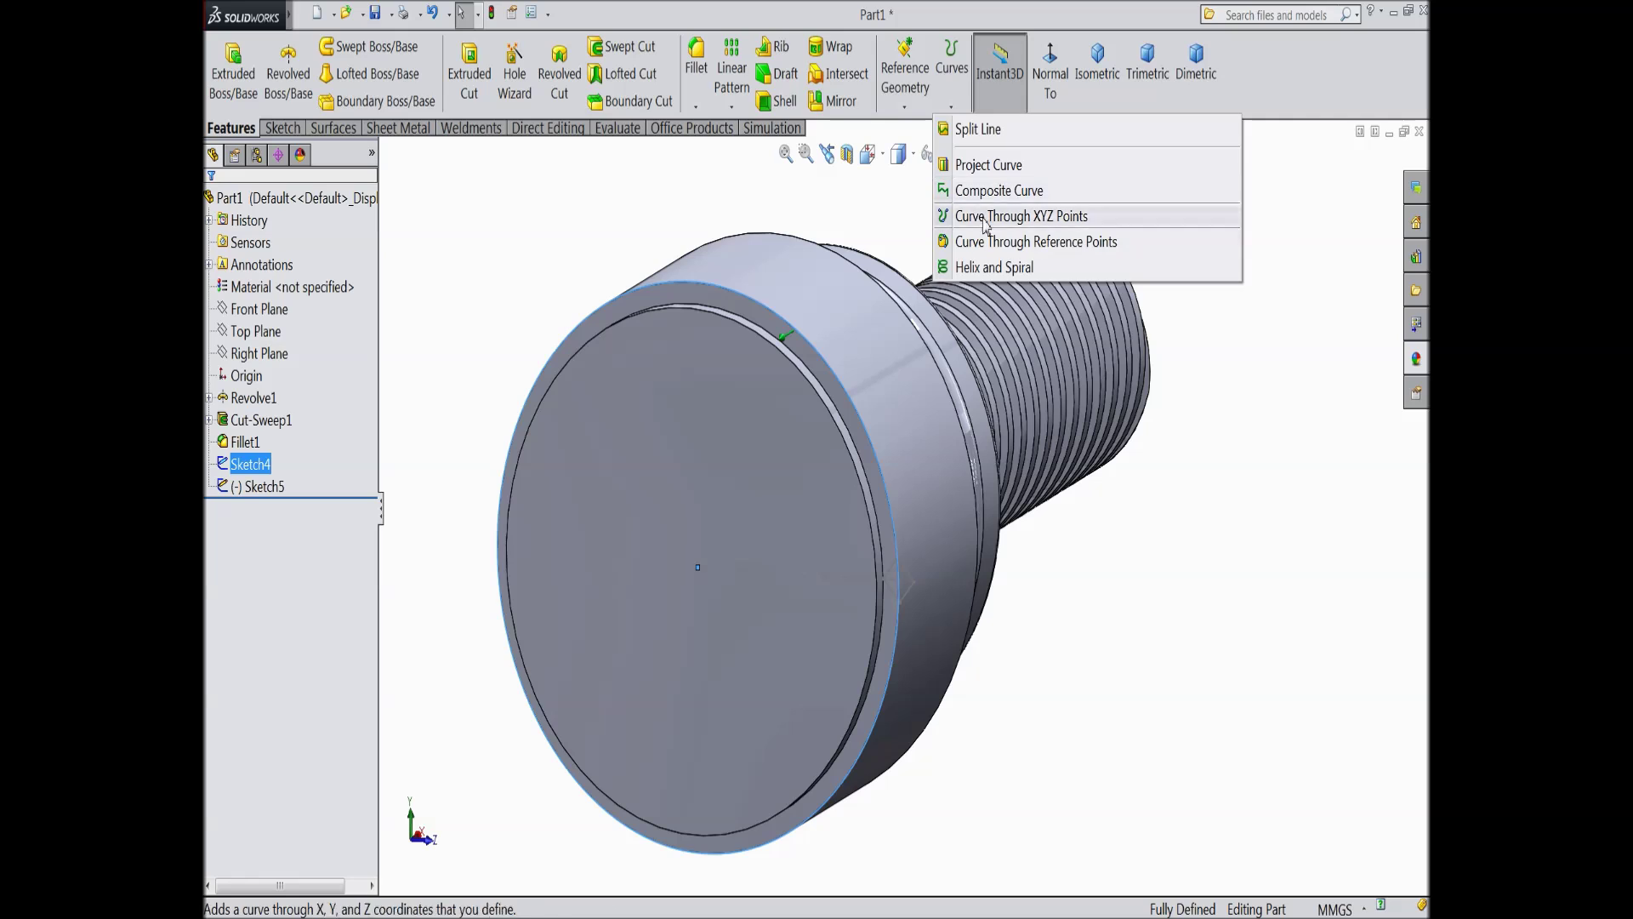
pyautogui.click(978, 270)
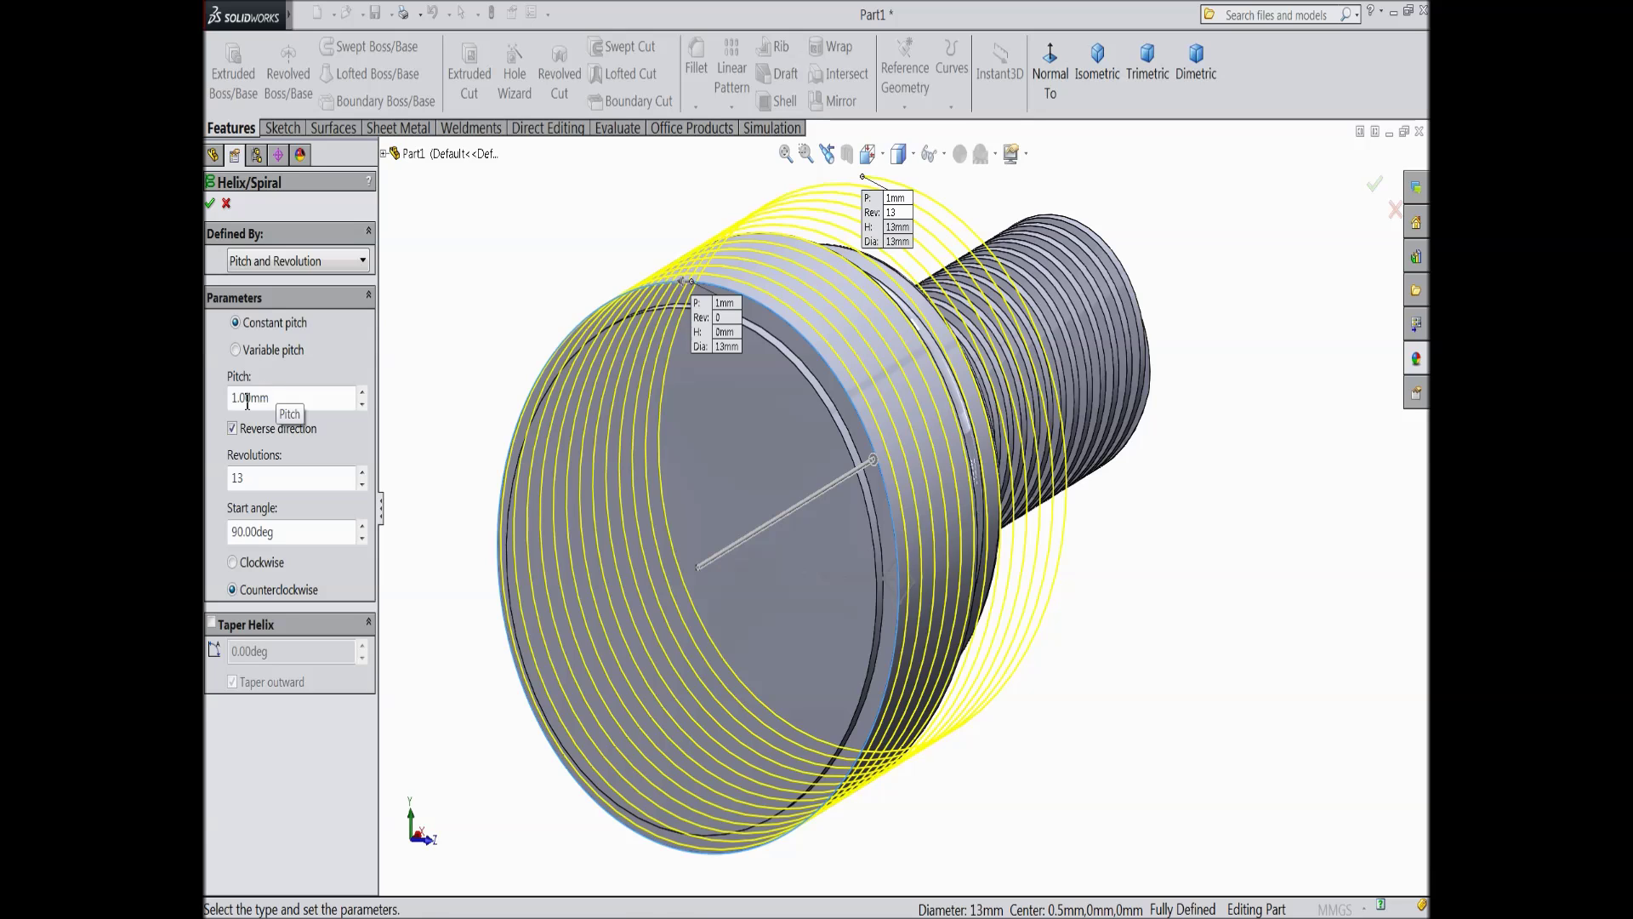
pyautogui.moveTo(276, 394); pyautogui.dragTo(219, 395)
pyautogui.write('30')
pyautogui.press('Return')
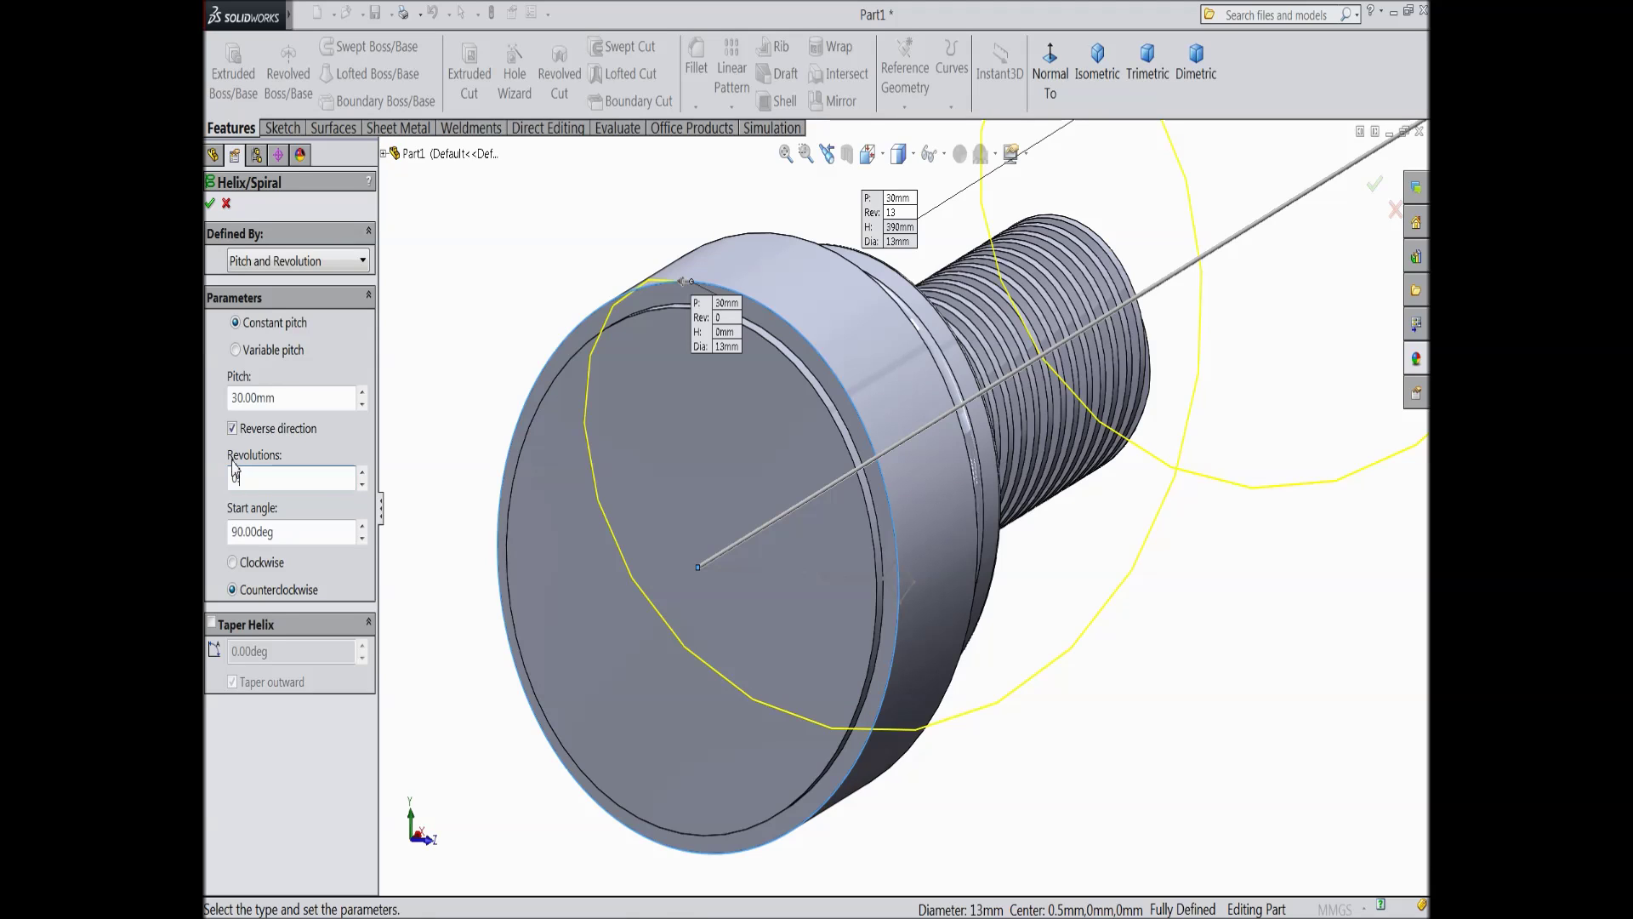
pyautogui.write('0.25')
pyautogui.press('Return')
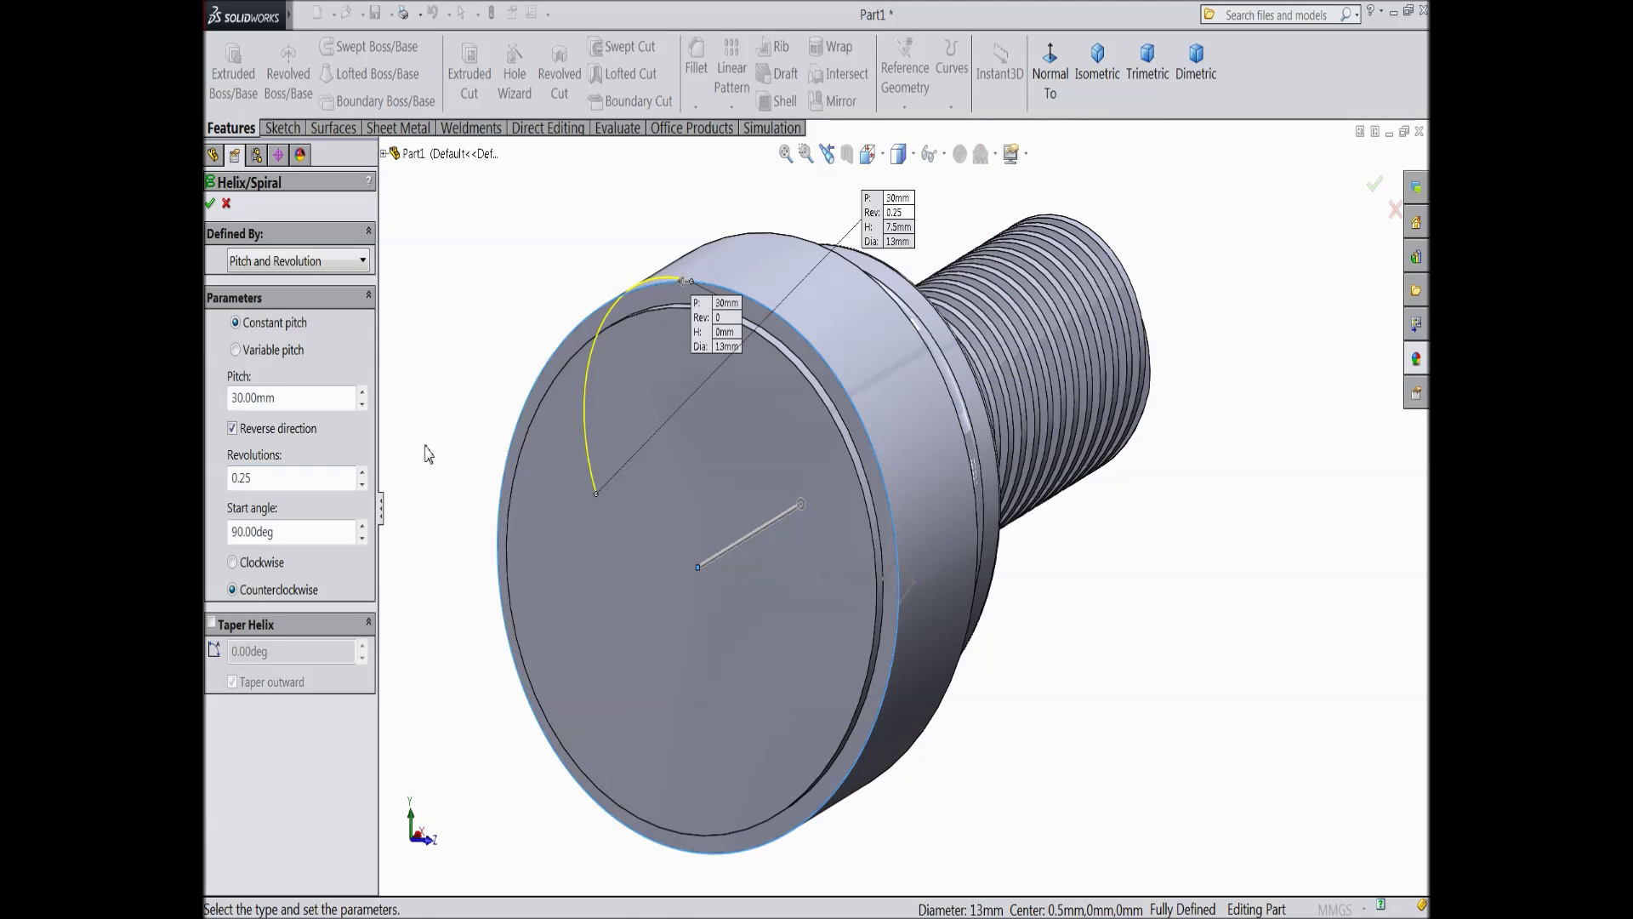
pyautogui.moveTo(280, 534); pyautogui.dragTo(244, 527)
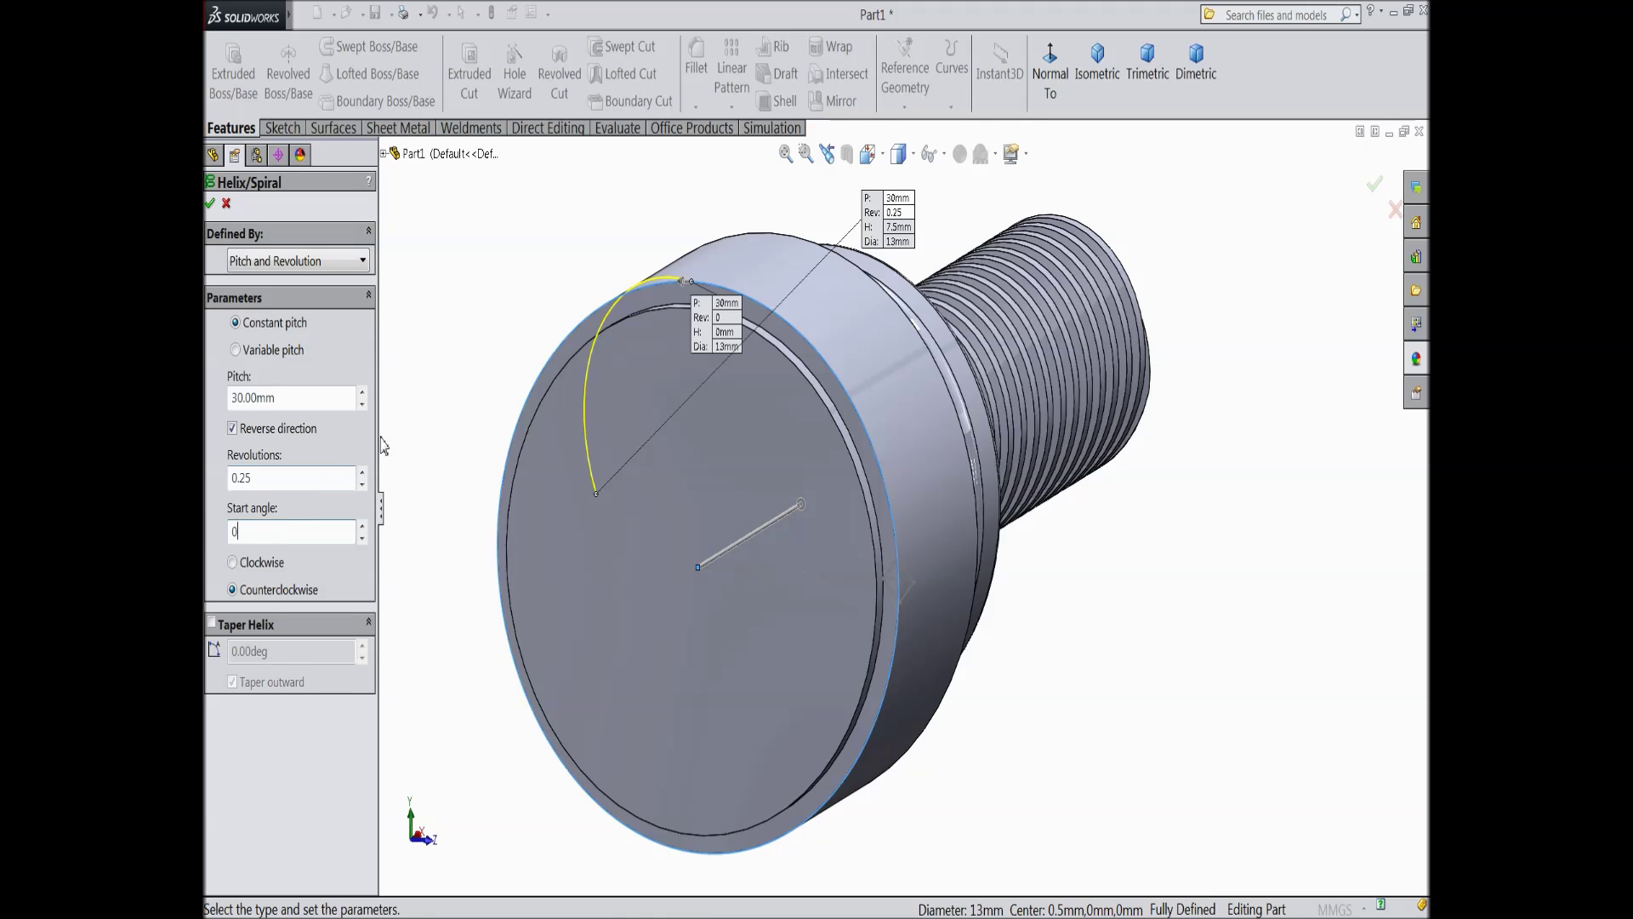
pyautogui.press('Return')
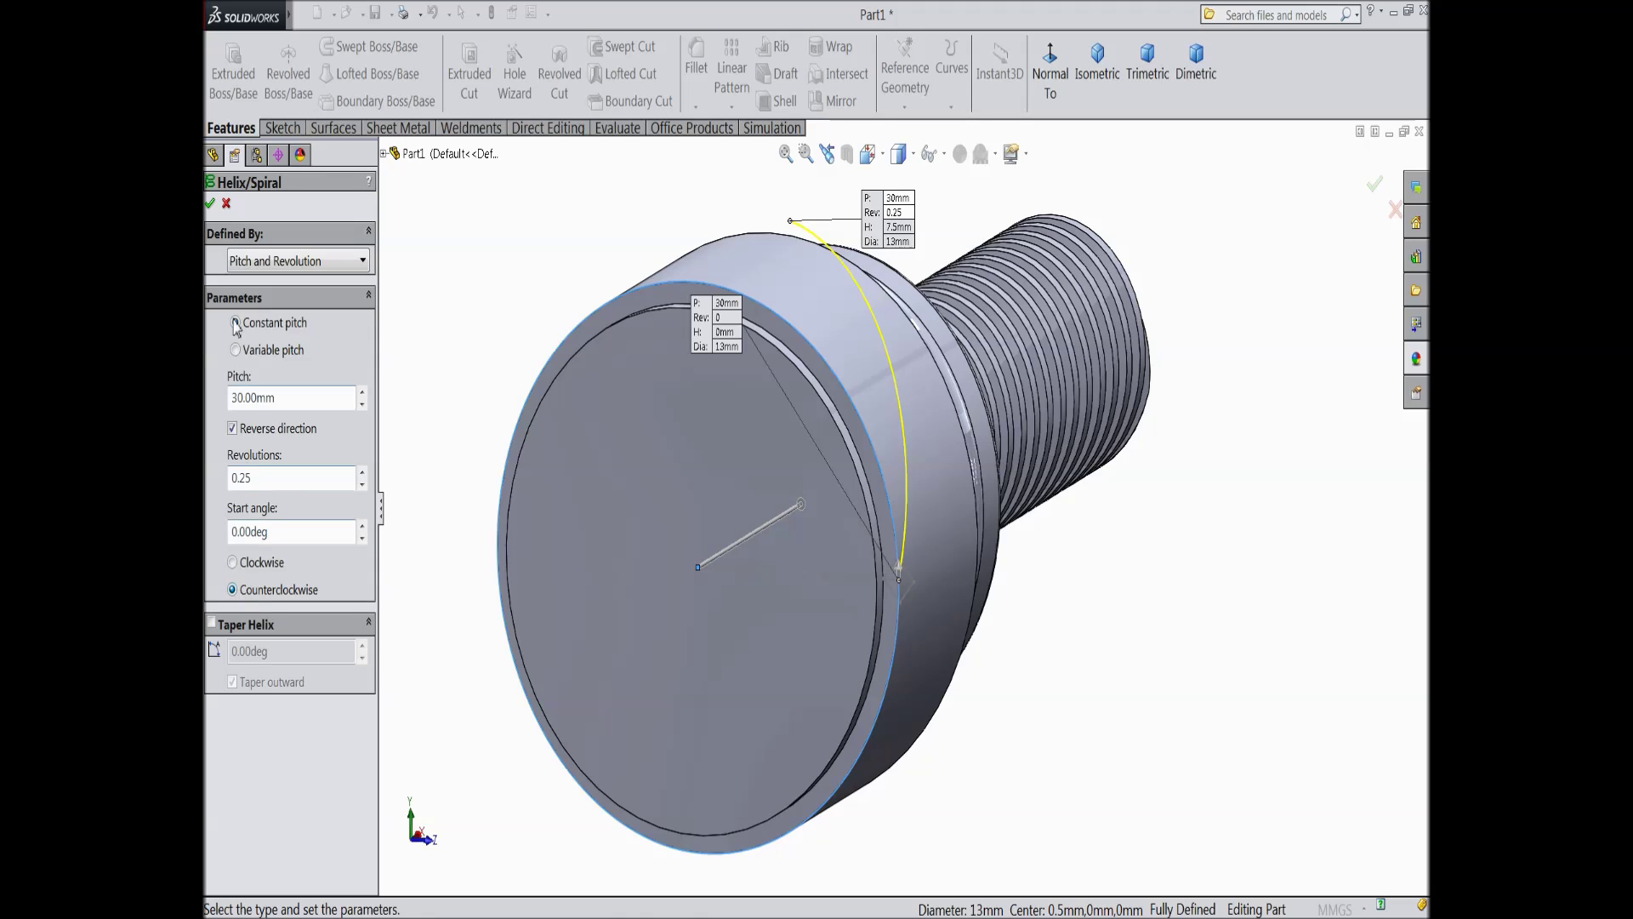
pyautogui.click(211, 205)
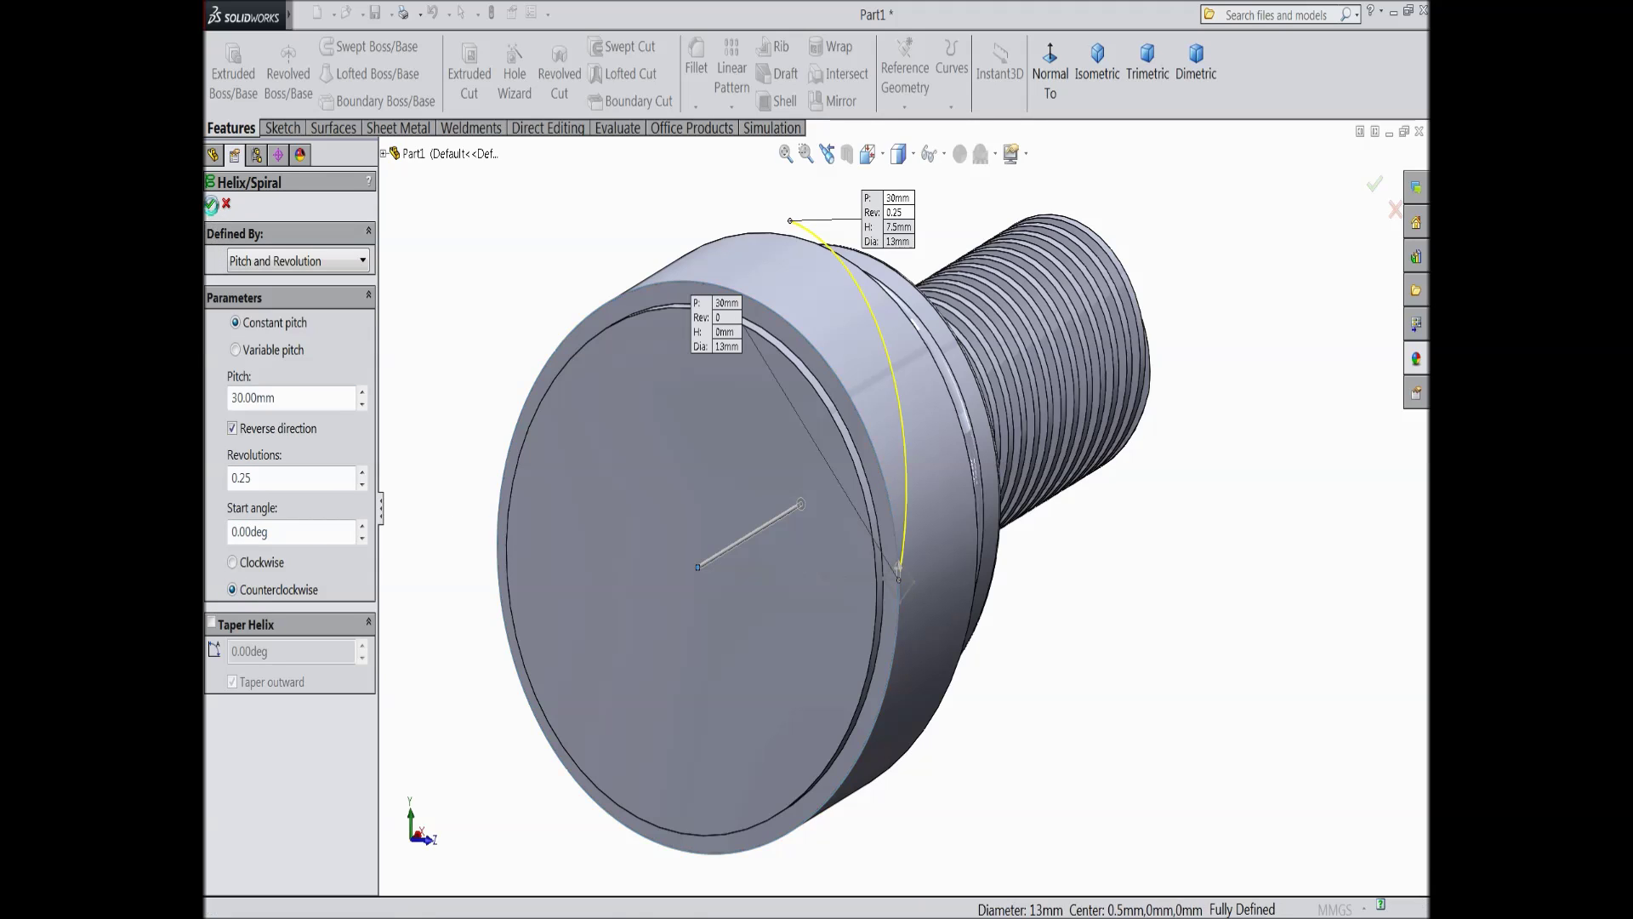
pyautogui.press('z')
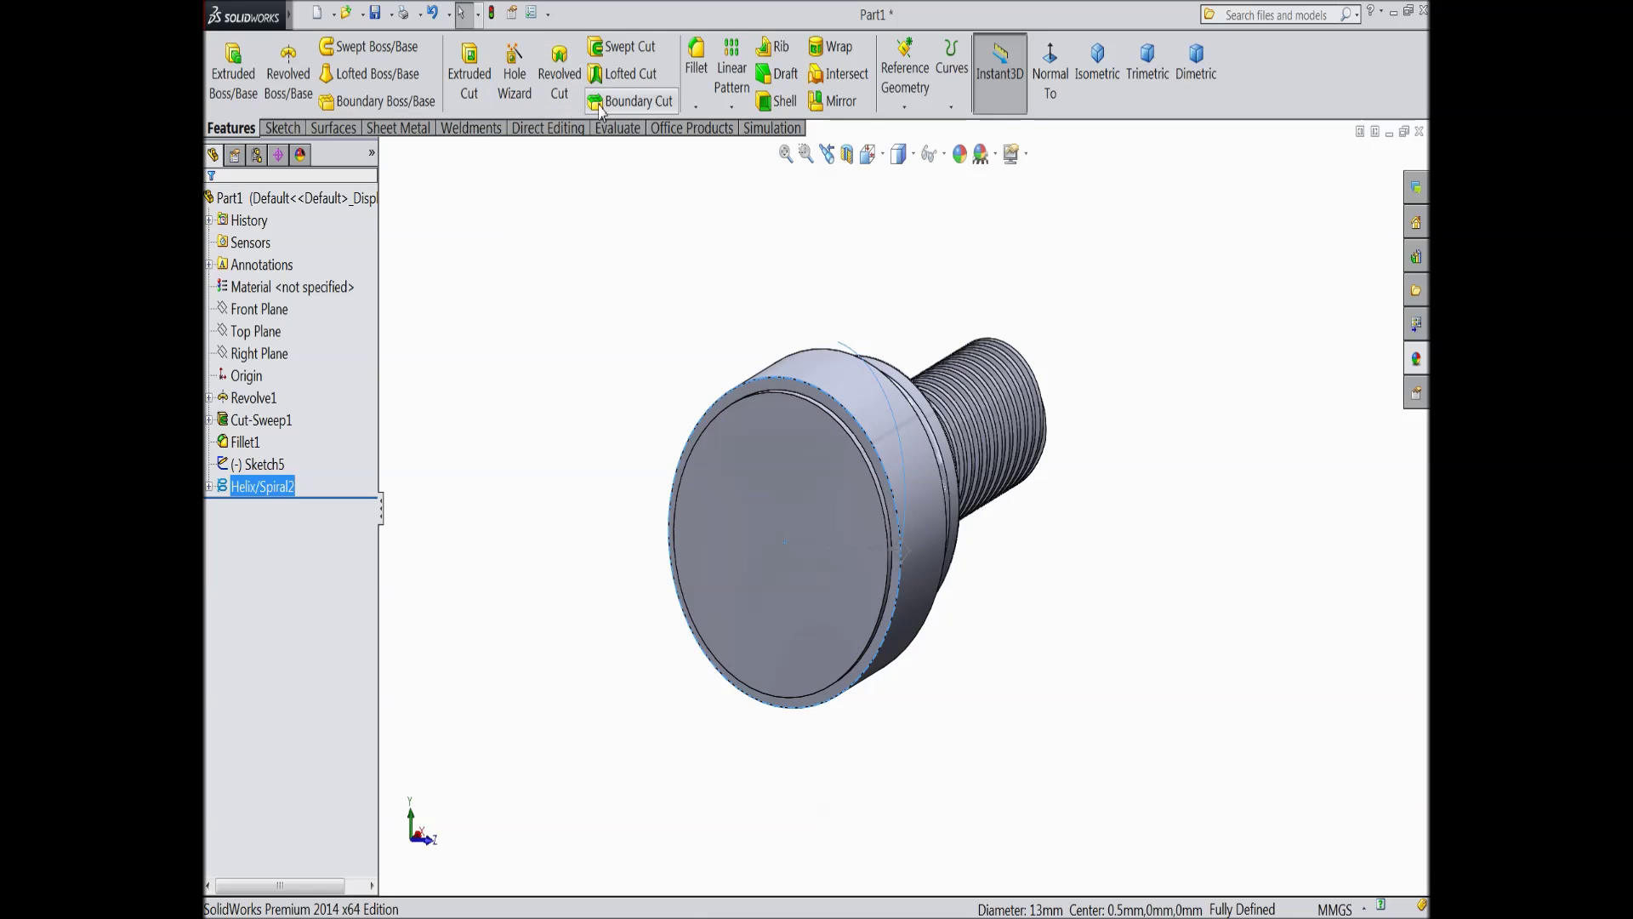
# Step: Sweep-cut the Sketch5 diamond along Helix/Spiral2 to groove the head's rim, then inspect it
pyautogui.click(633, 58)
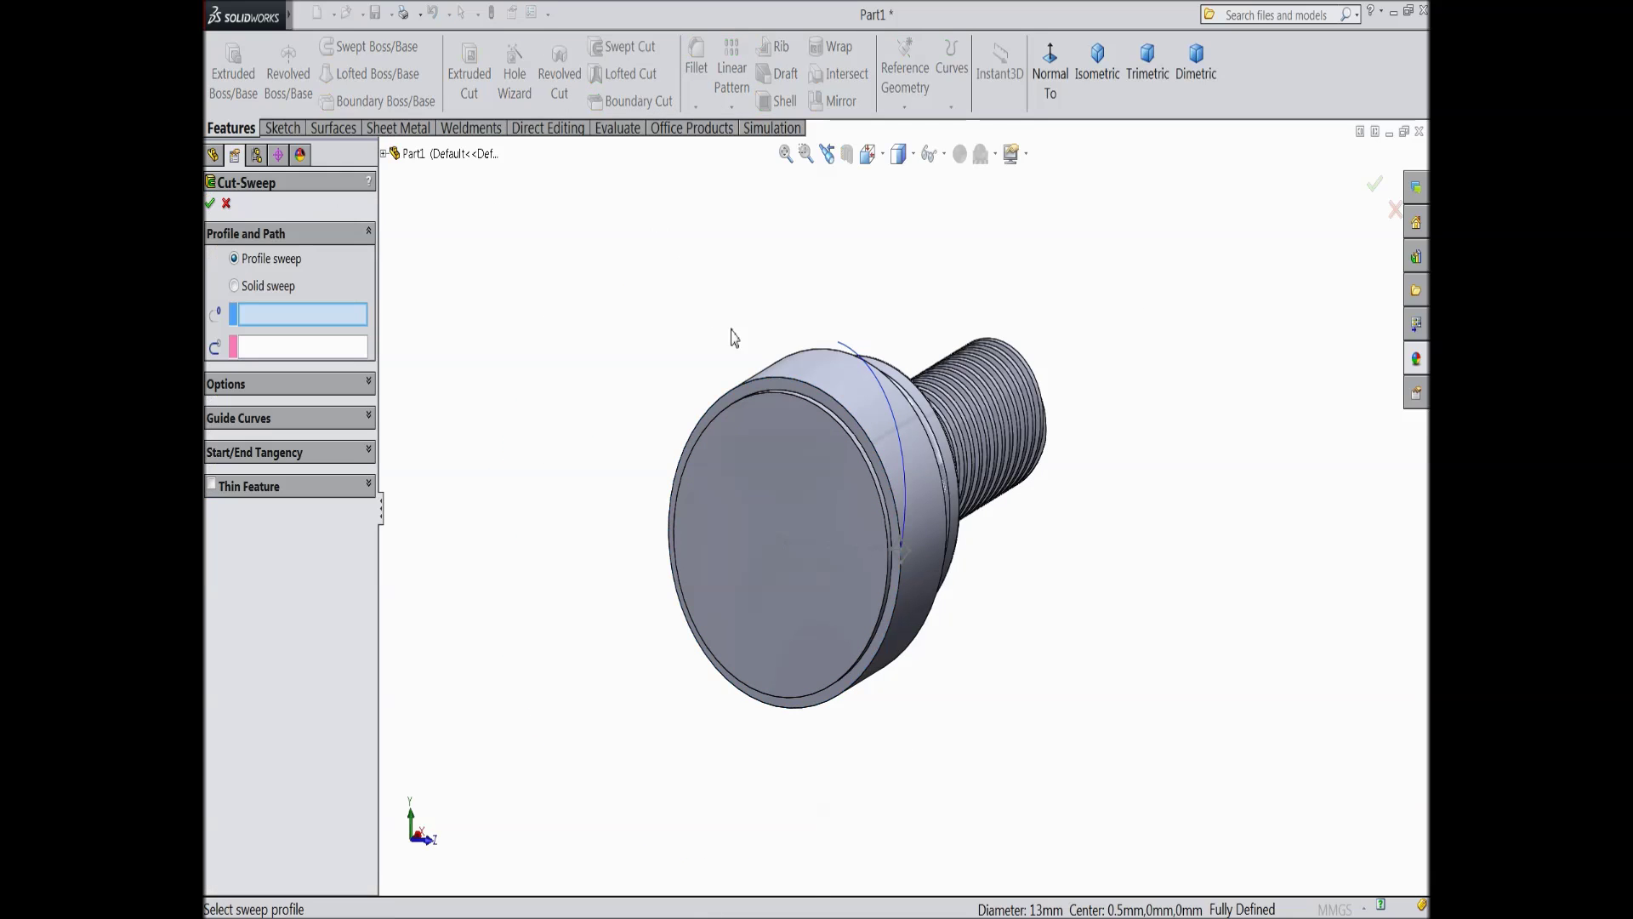
pyautogui.scroll(-4, 857, 462)
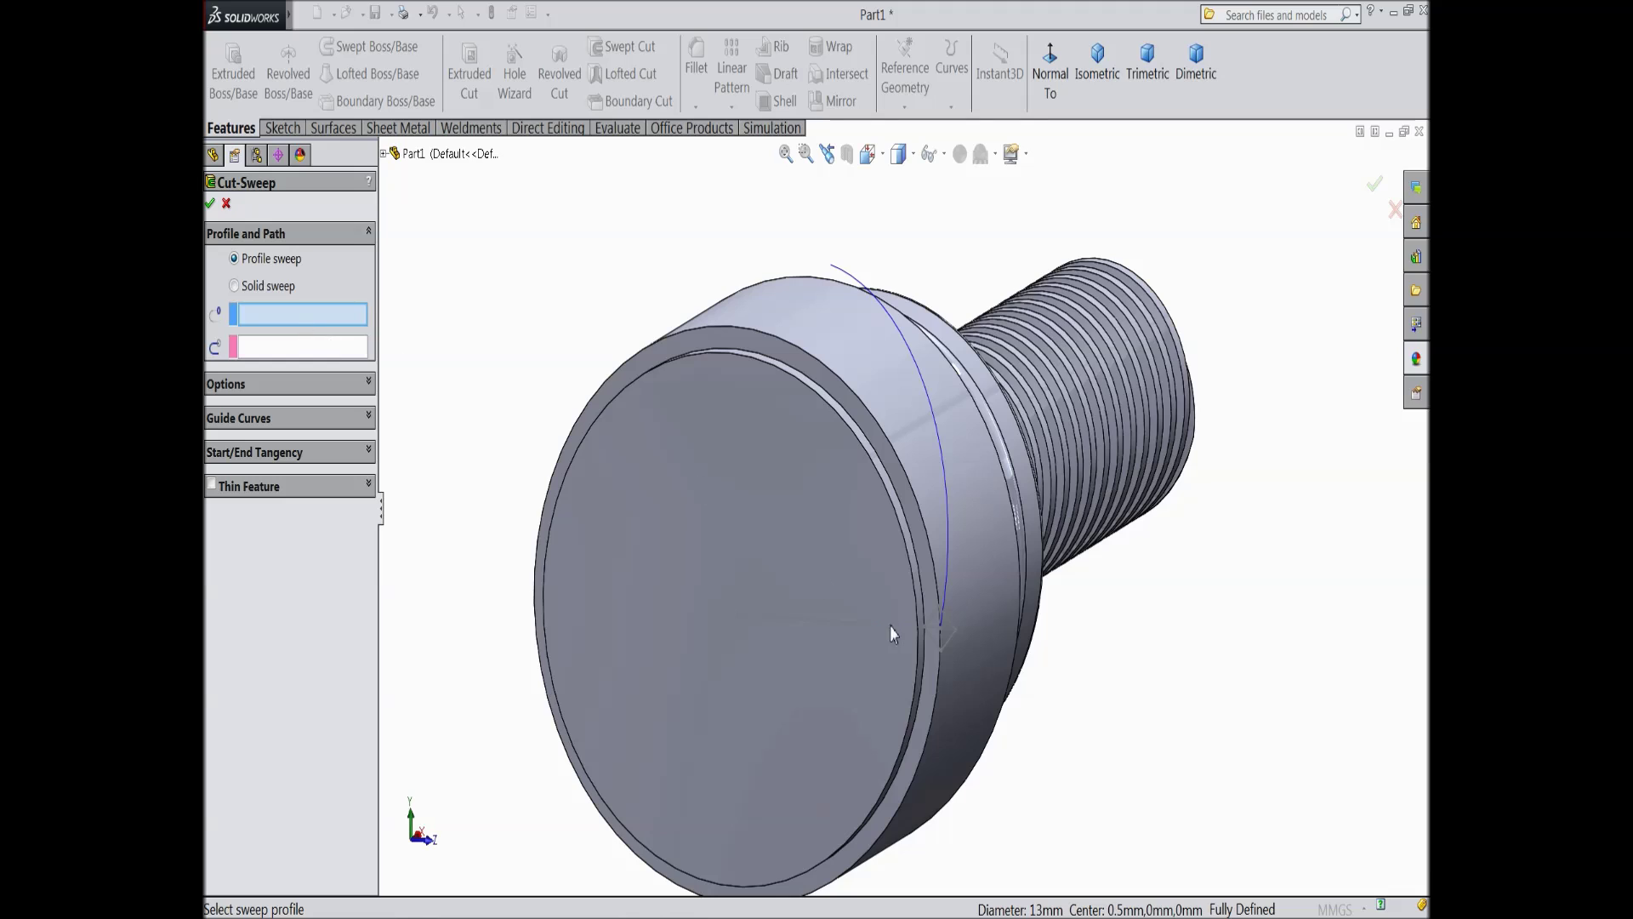
pyautogui.scroll(-2, 940, 662)
pyautogui.click(951, 641)
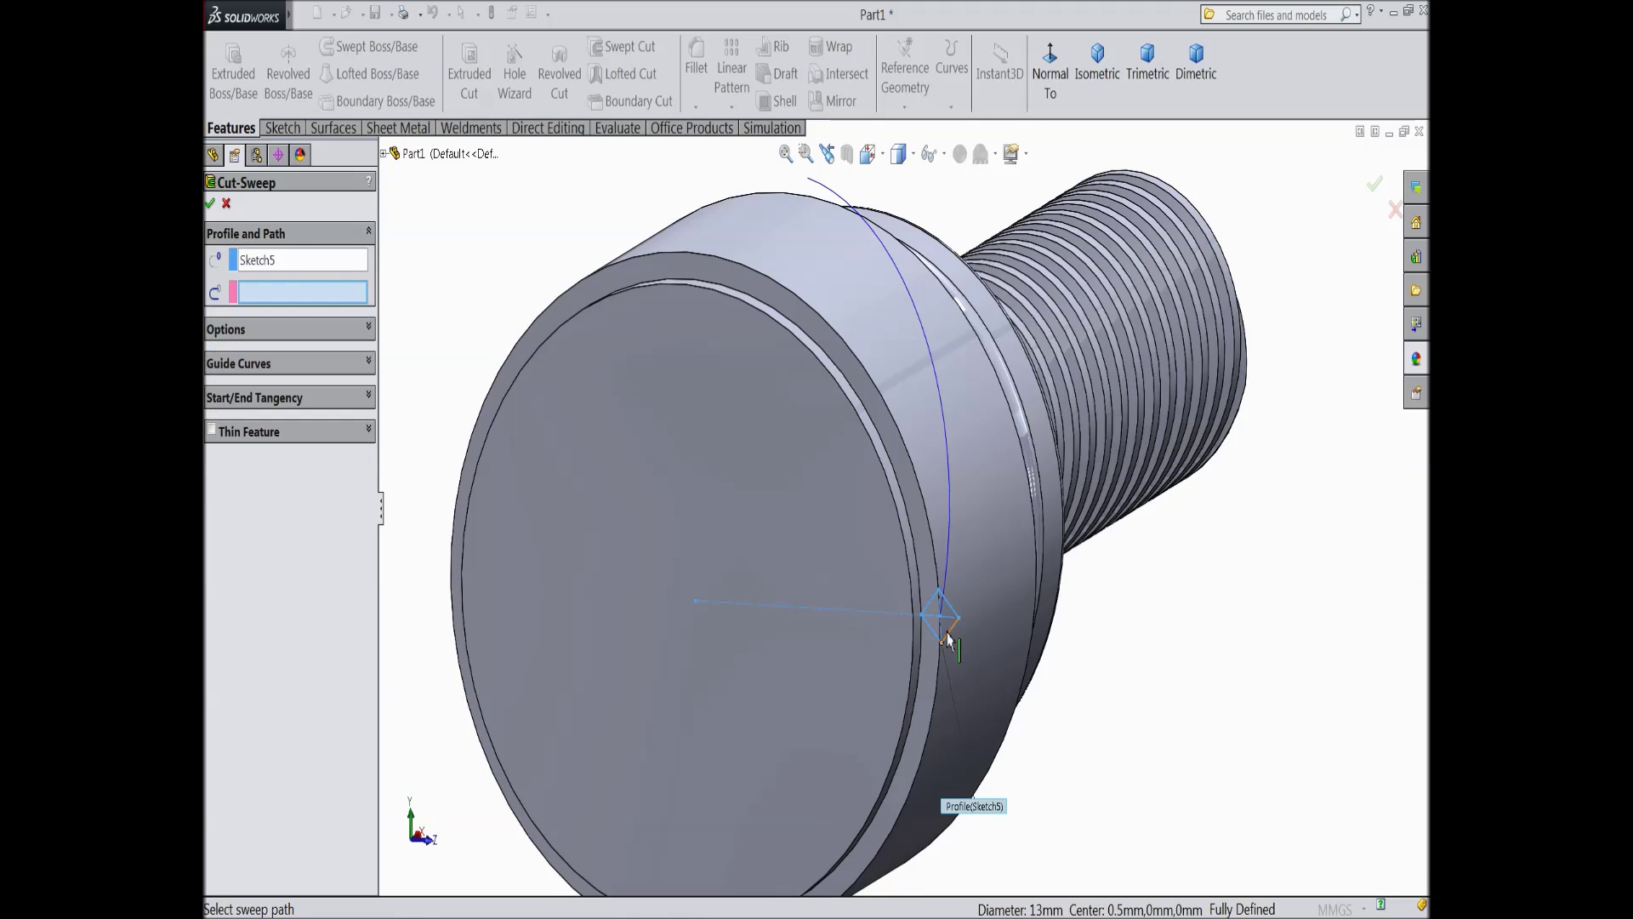
pyautogui.click(950, 470)
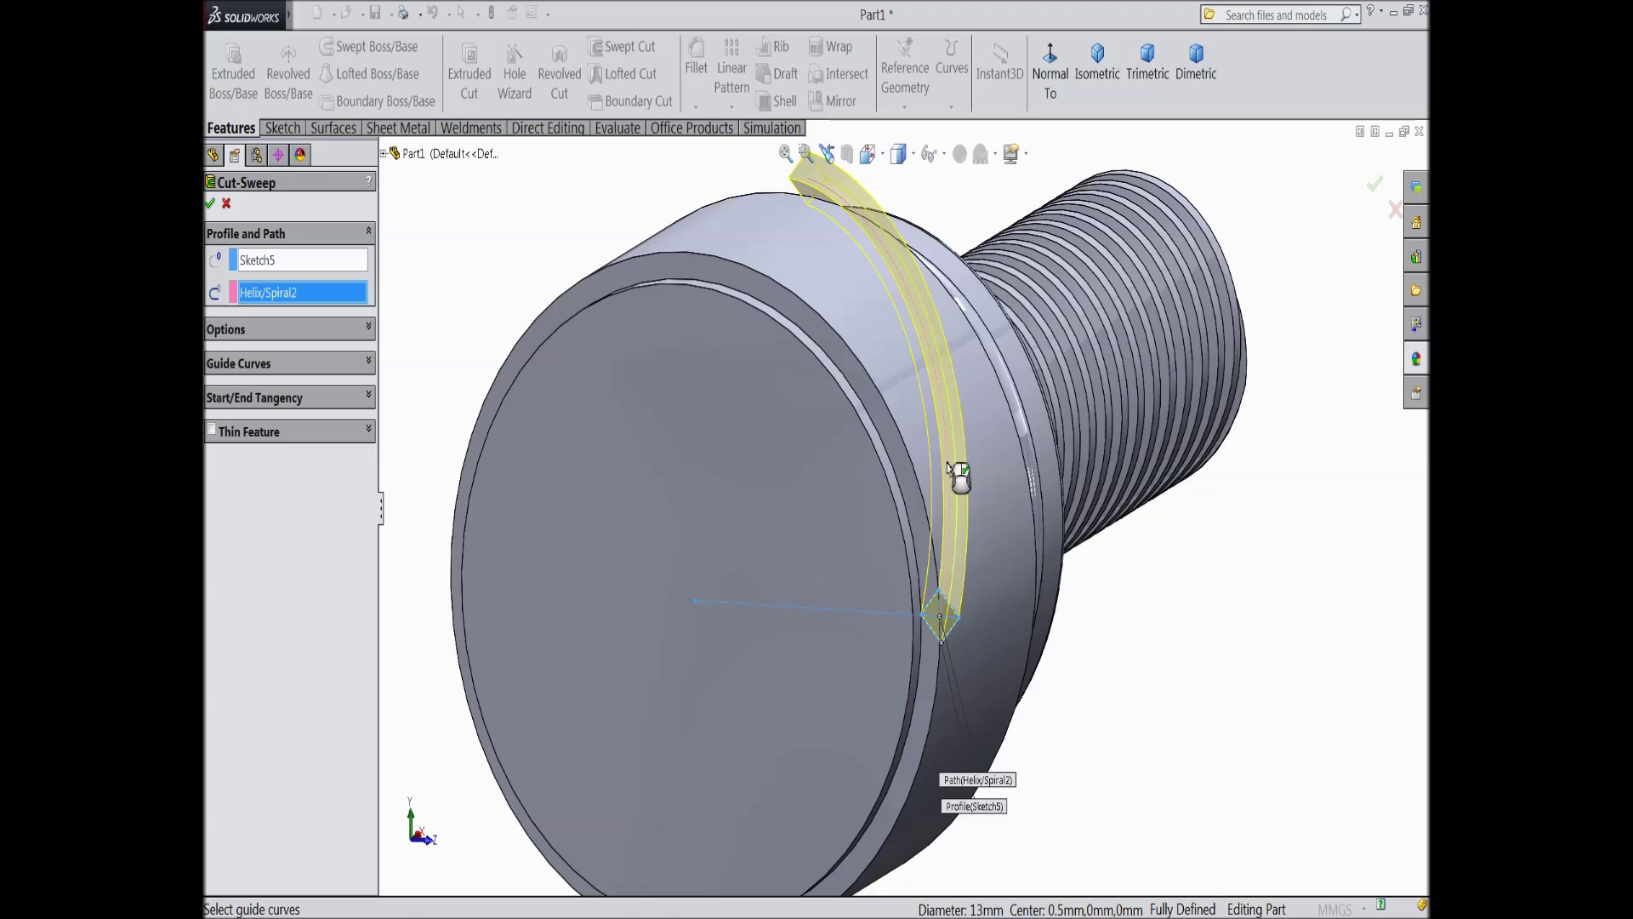
pyautogui.click(212, 204)
pyautogui.scroll(2, 674, 364)
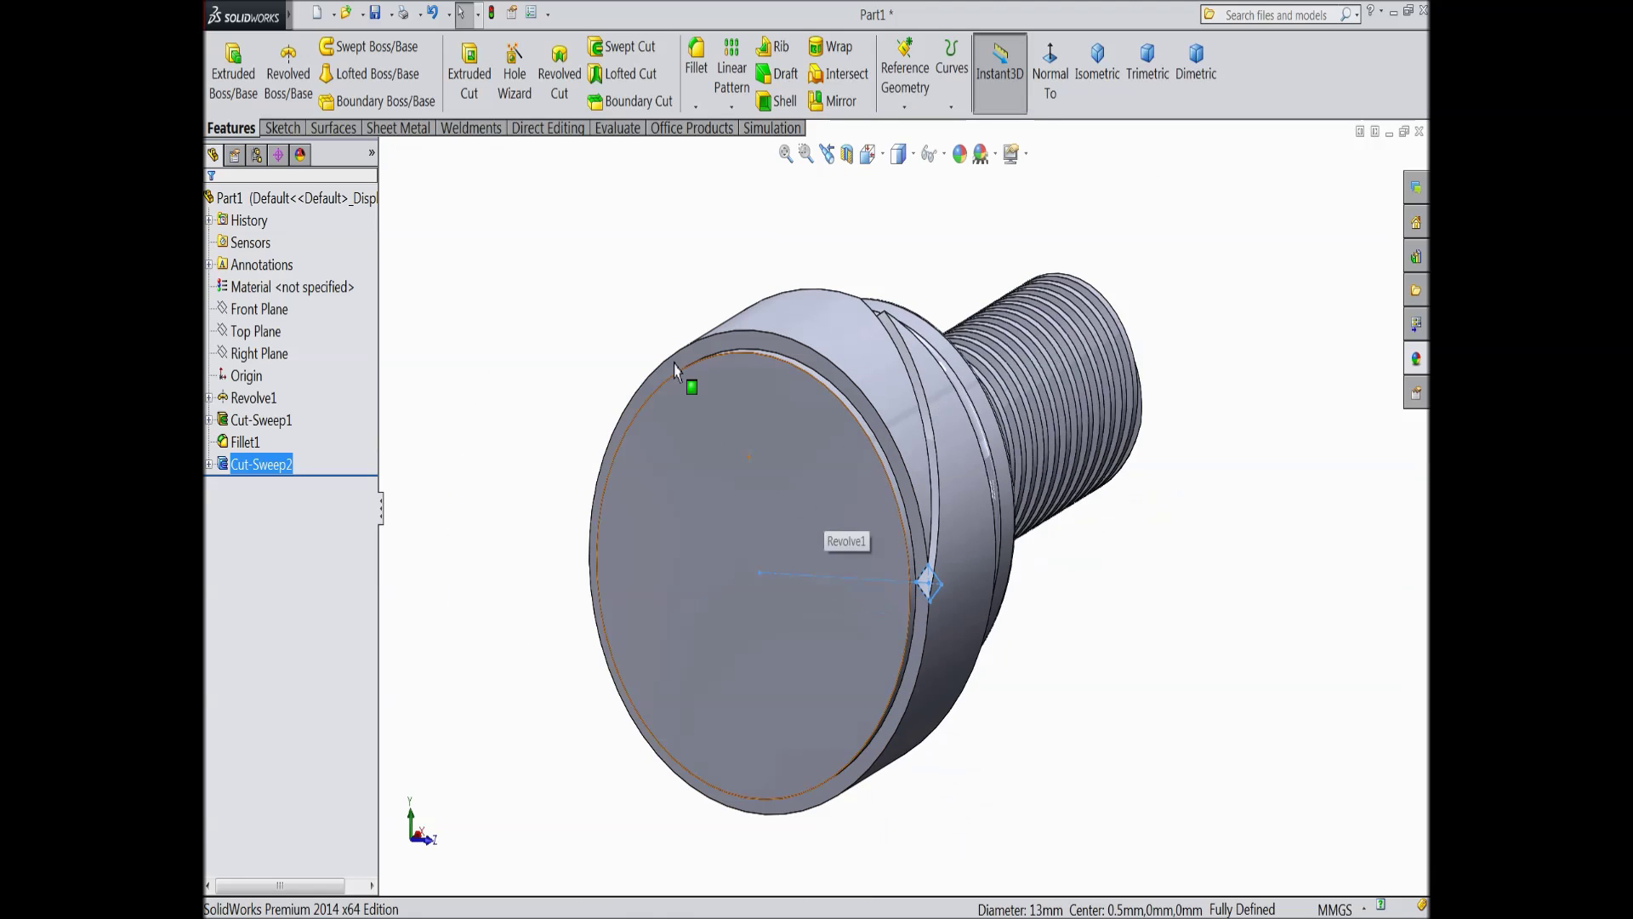
pyautogui.moveTo(673, 364); pyautogui.dragTo(748, 463, button='middle')
# Step: Zoom in on the groove and start a new sketch on the screw head's front face
pyautogui.scroll(2, 757, 494)
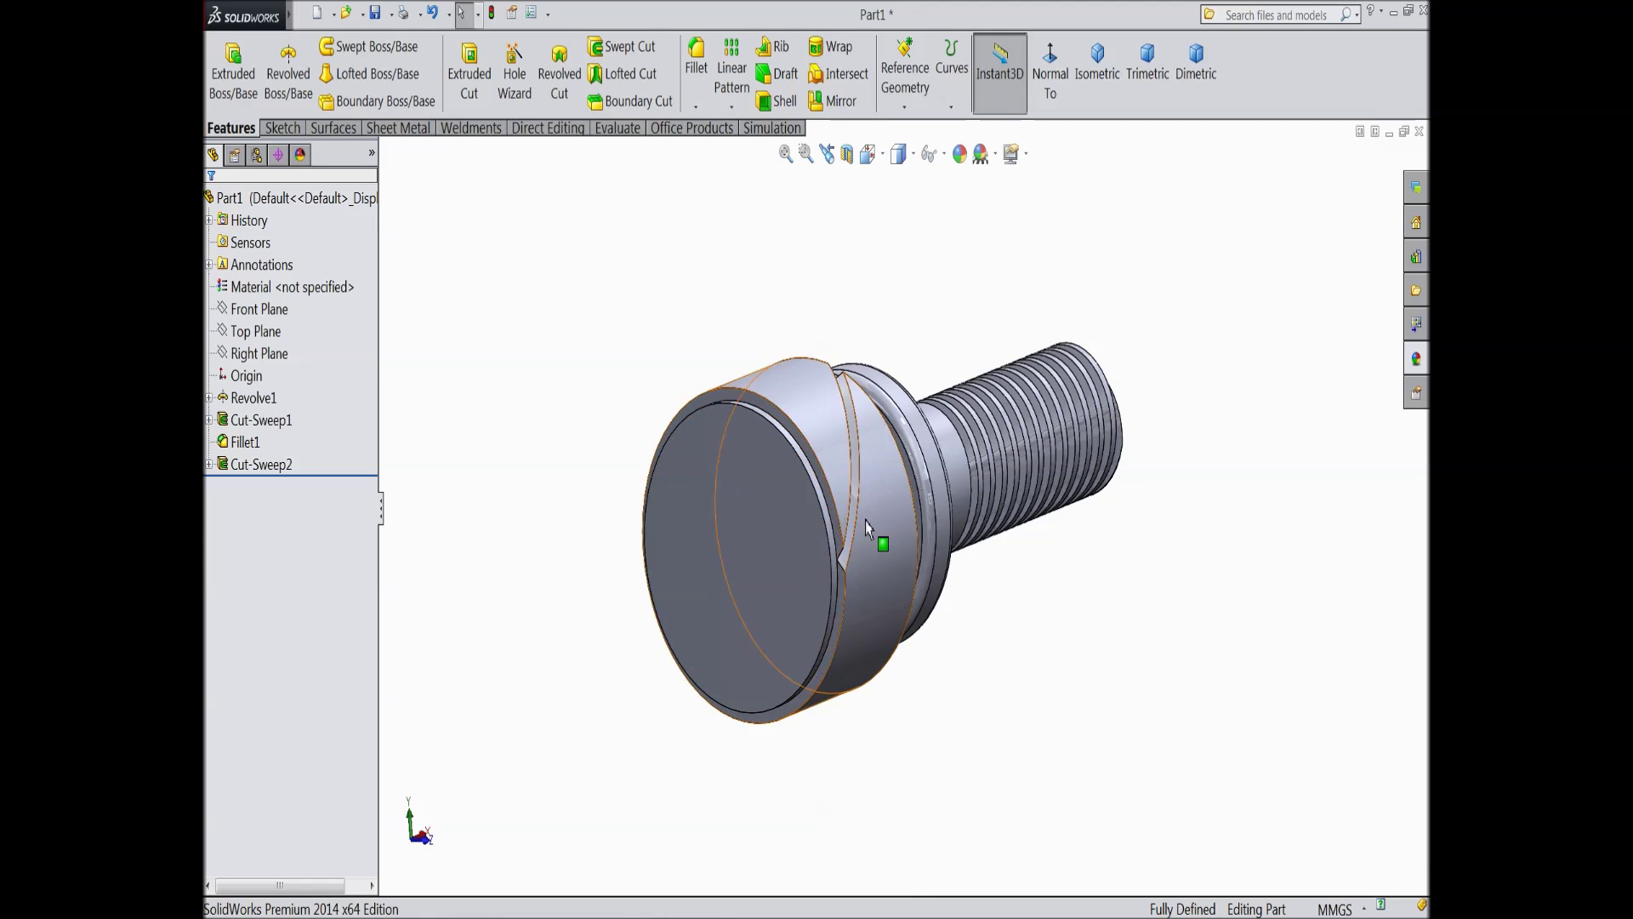
pyautogui.scroll(-2, 868, 528)
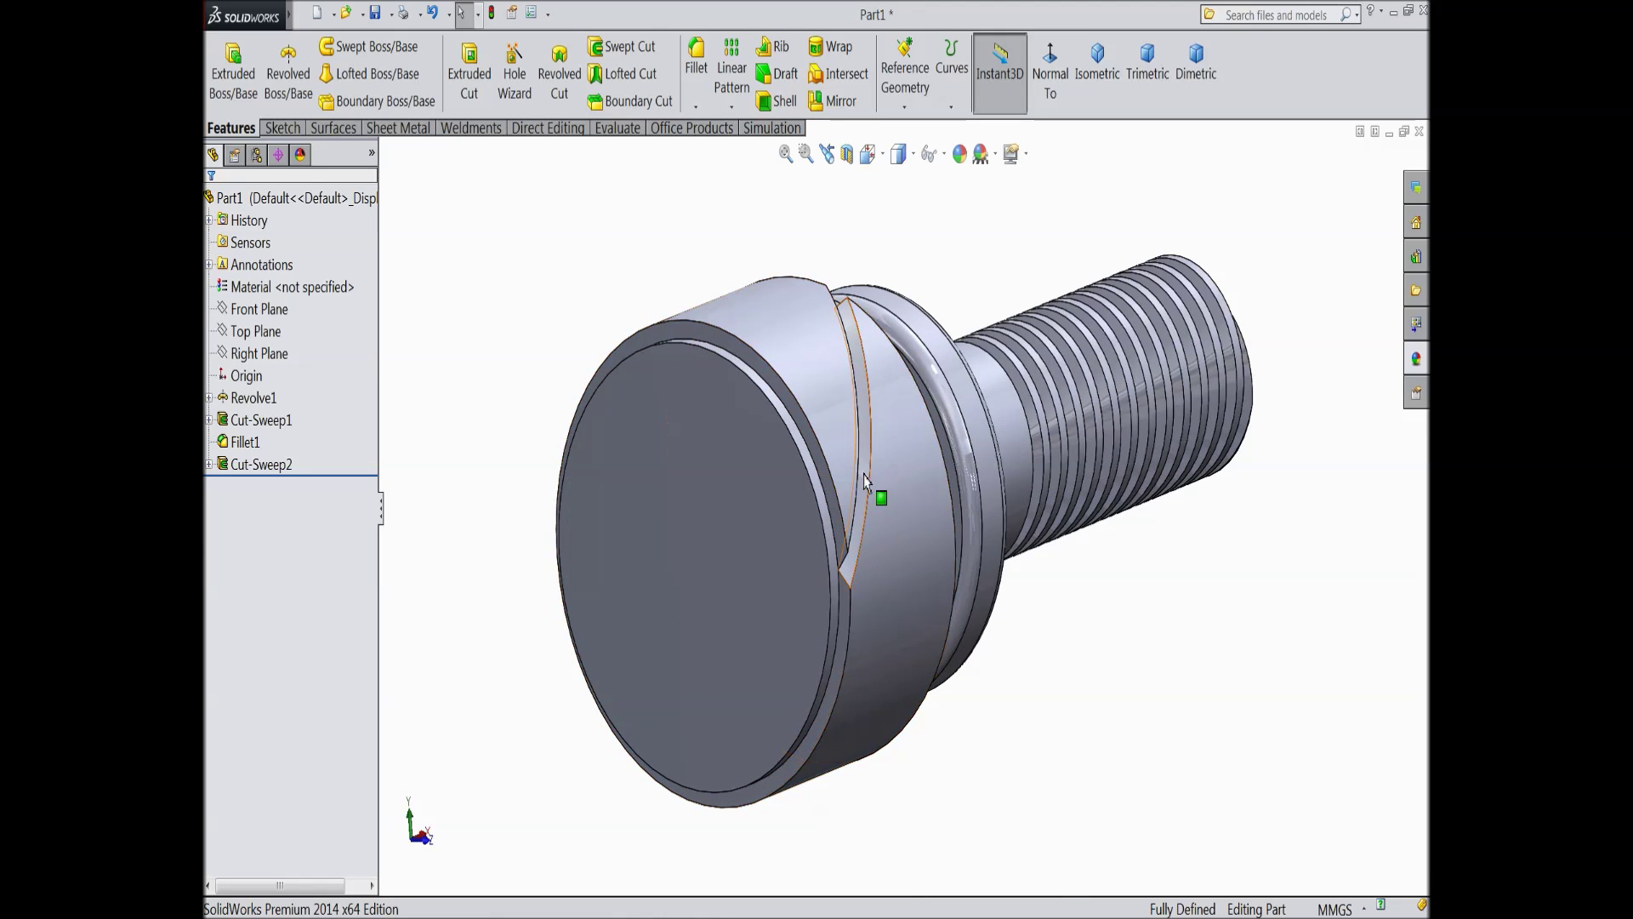
pyautogui.scroll(-1, 747, 455)
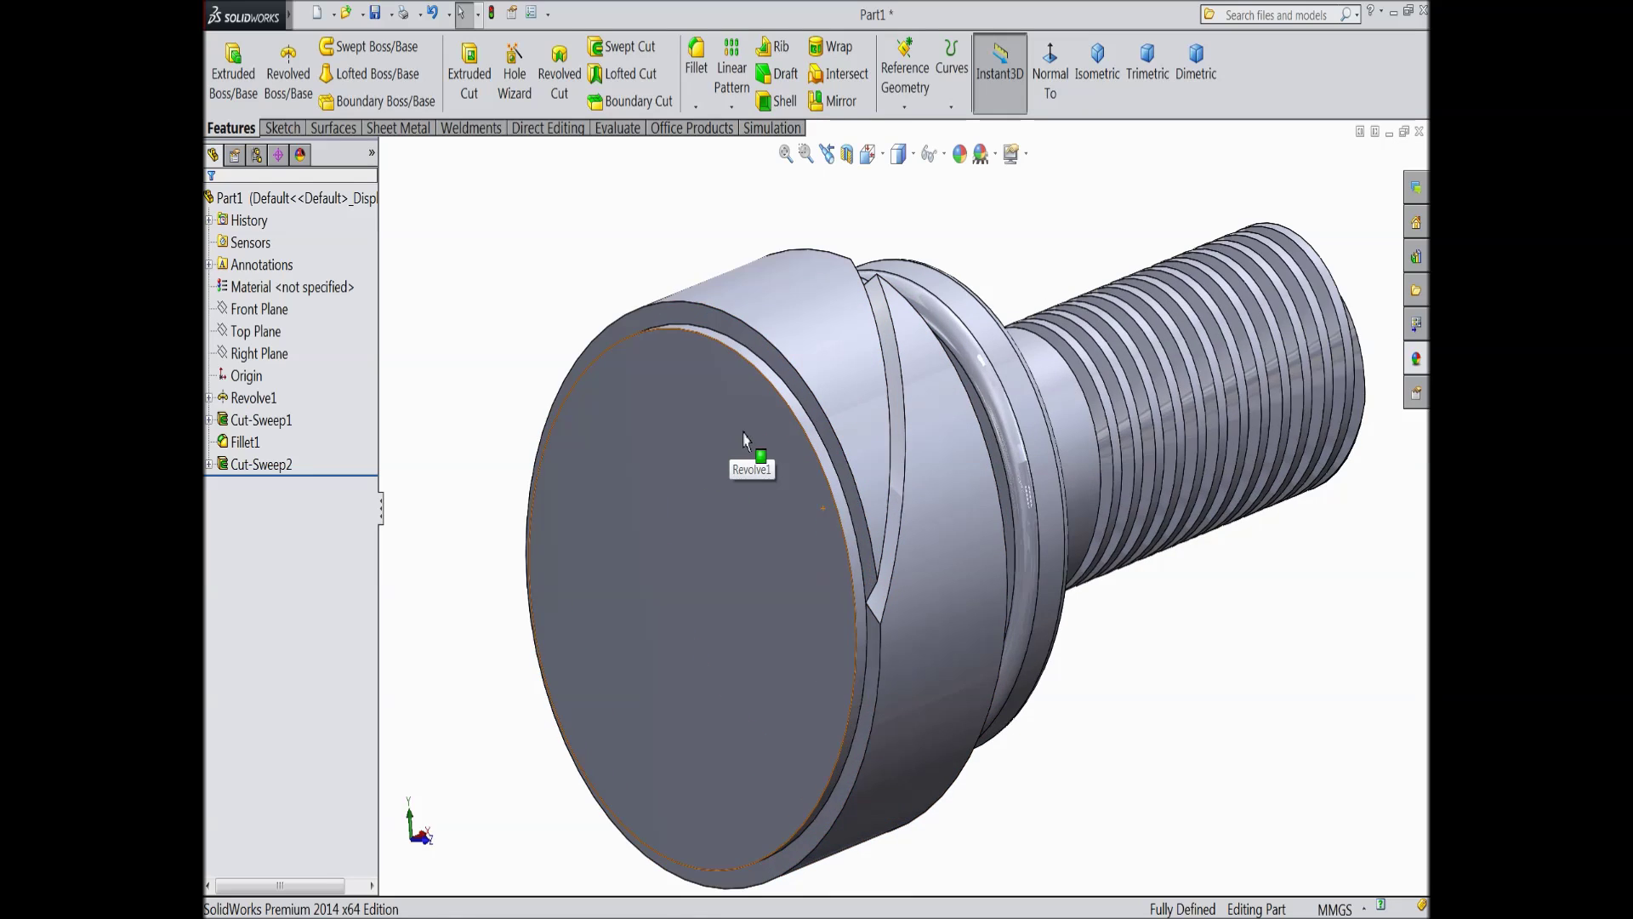
pyautogui.click(847, 461)
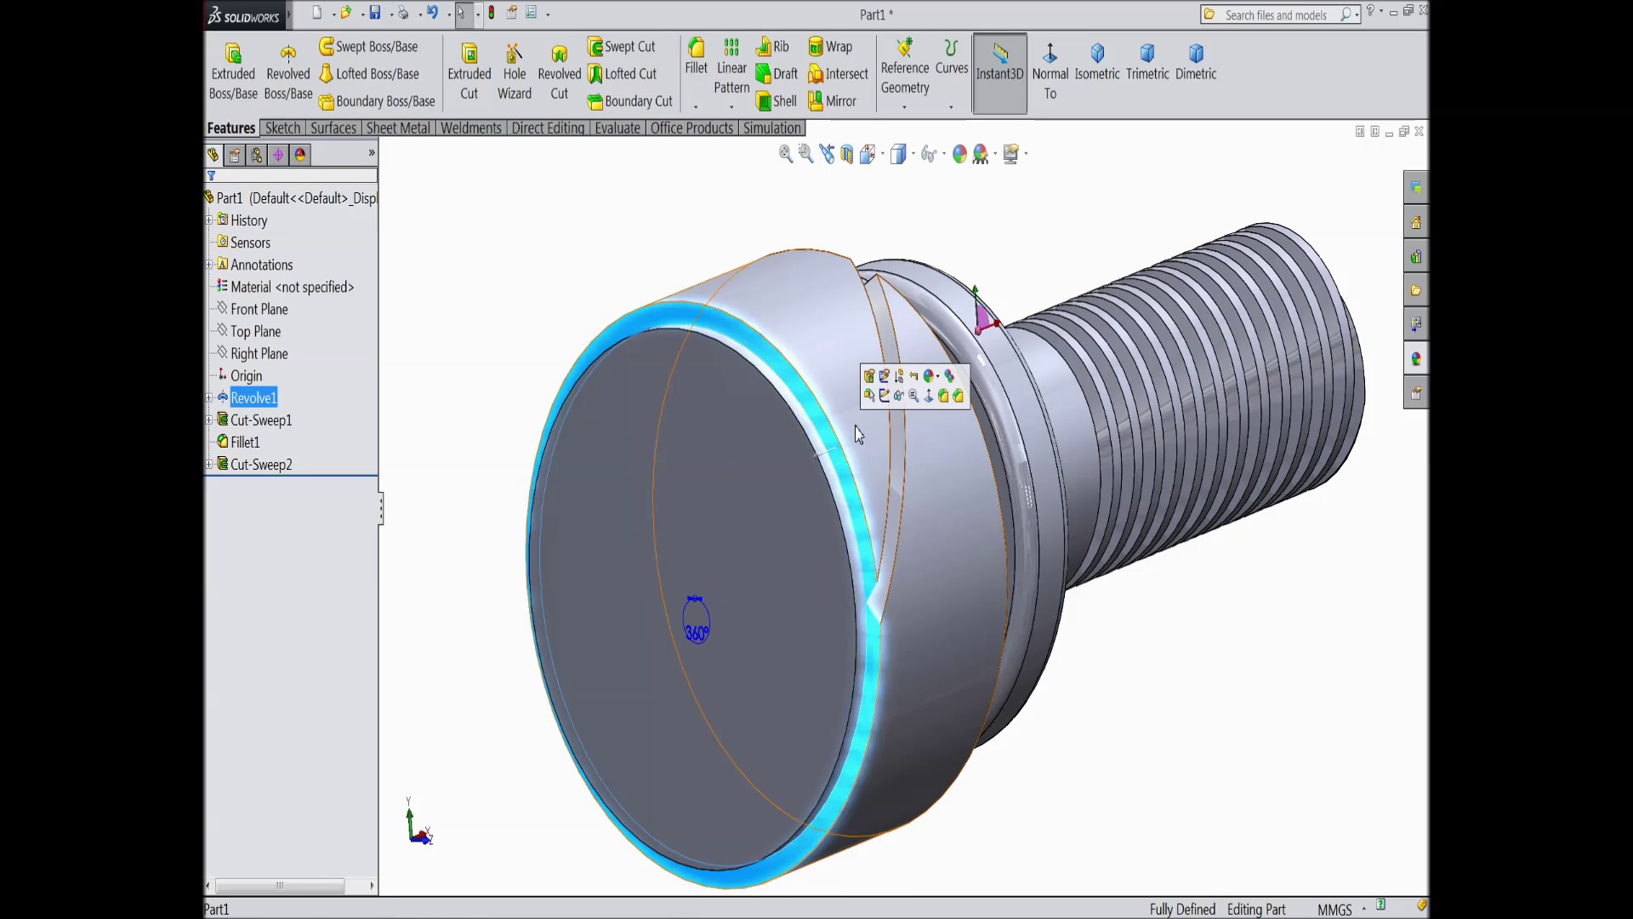
pyautogui.click(886, 396)
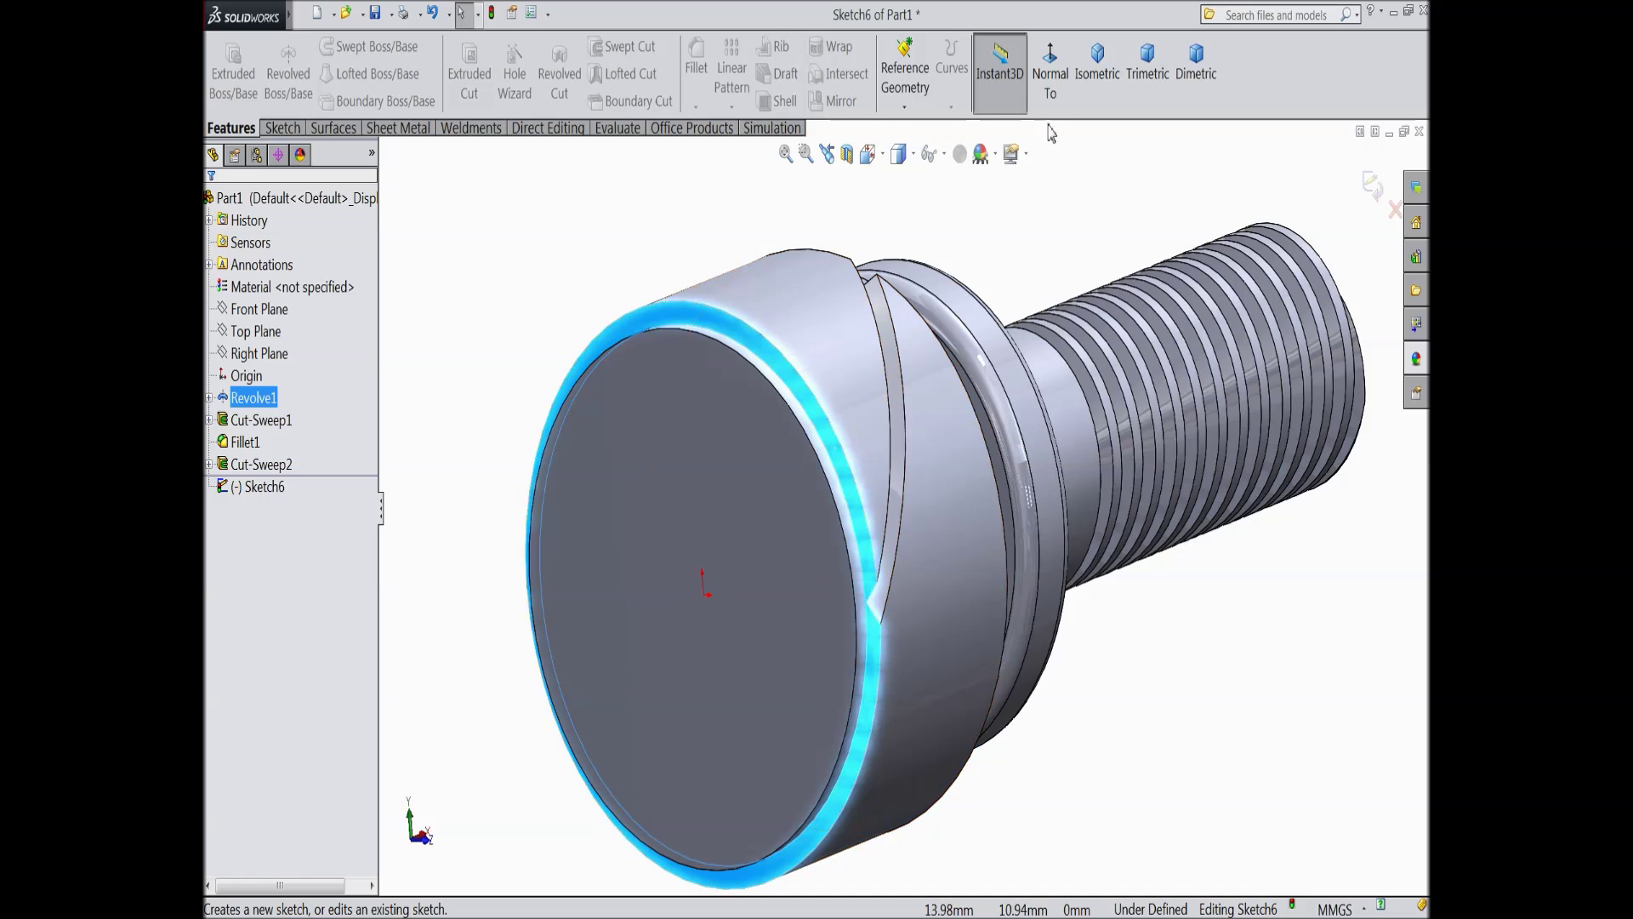
# Step: Draw a horizontal construction centerline from the head's centre to its left rim, viewed normal to the face
pyautogui.click(1051, 81)
pyautogui.click(281, 128)
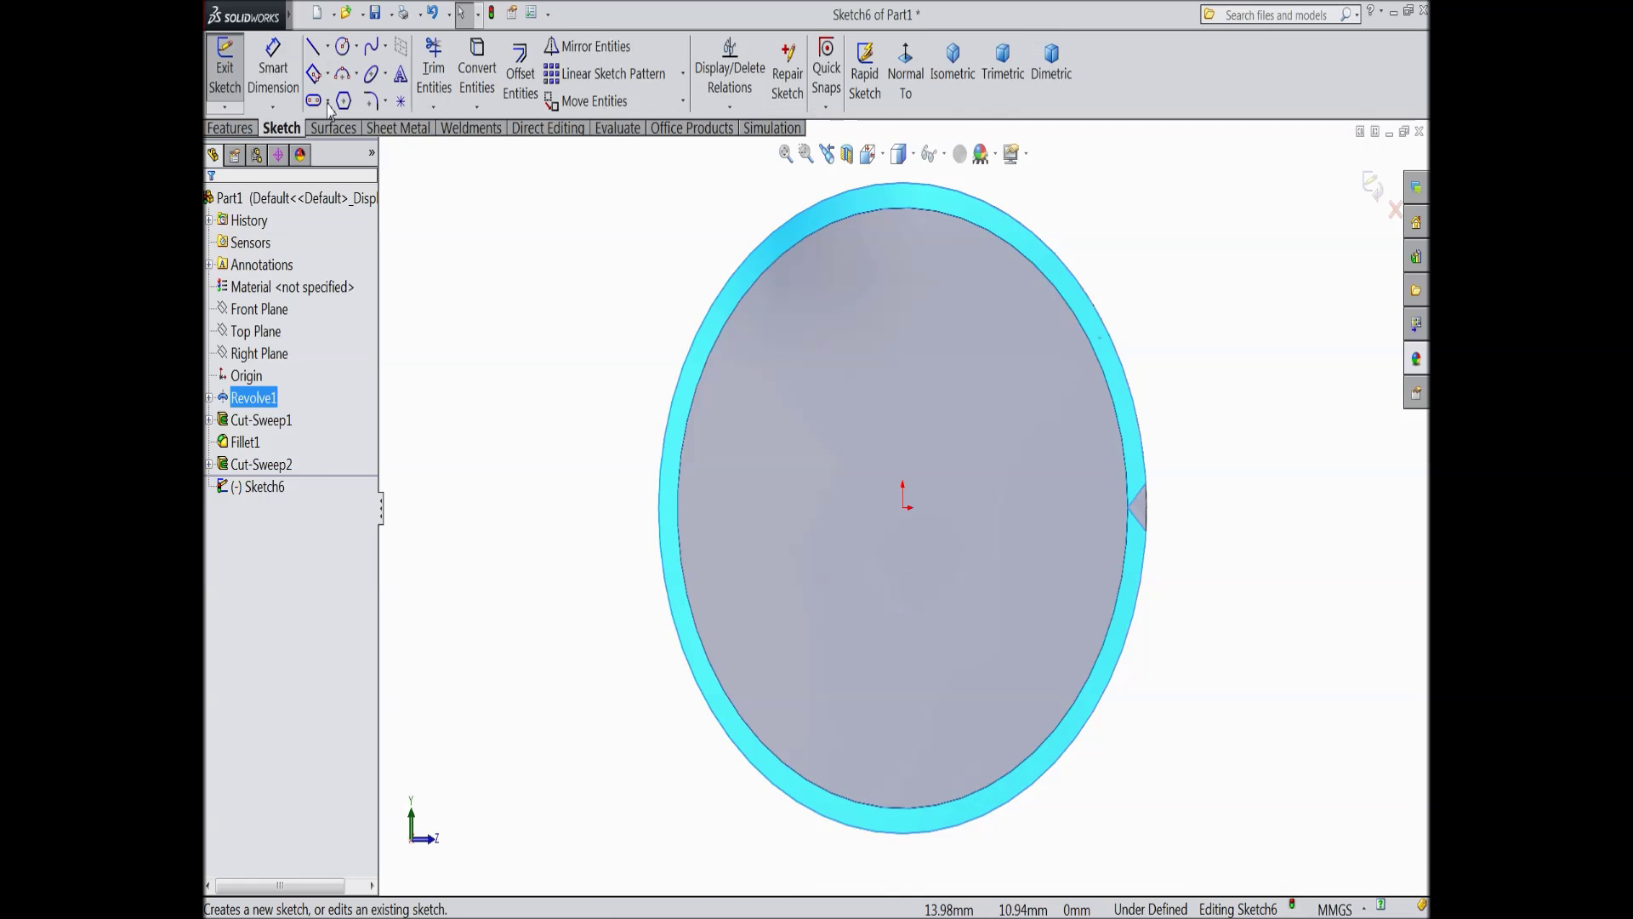
pyautogui.click(329, 49)
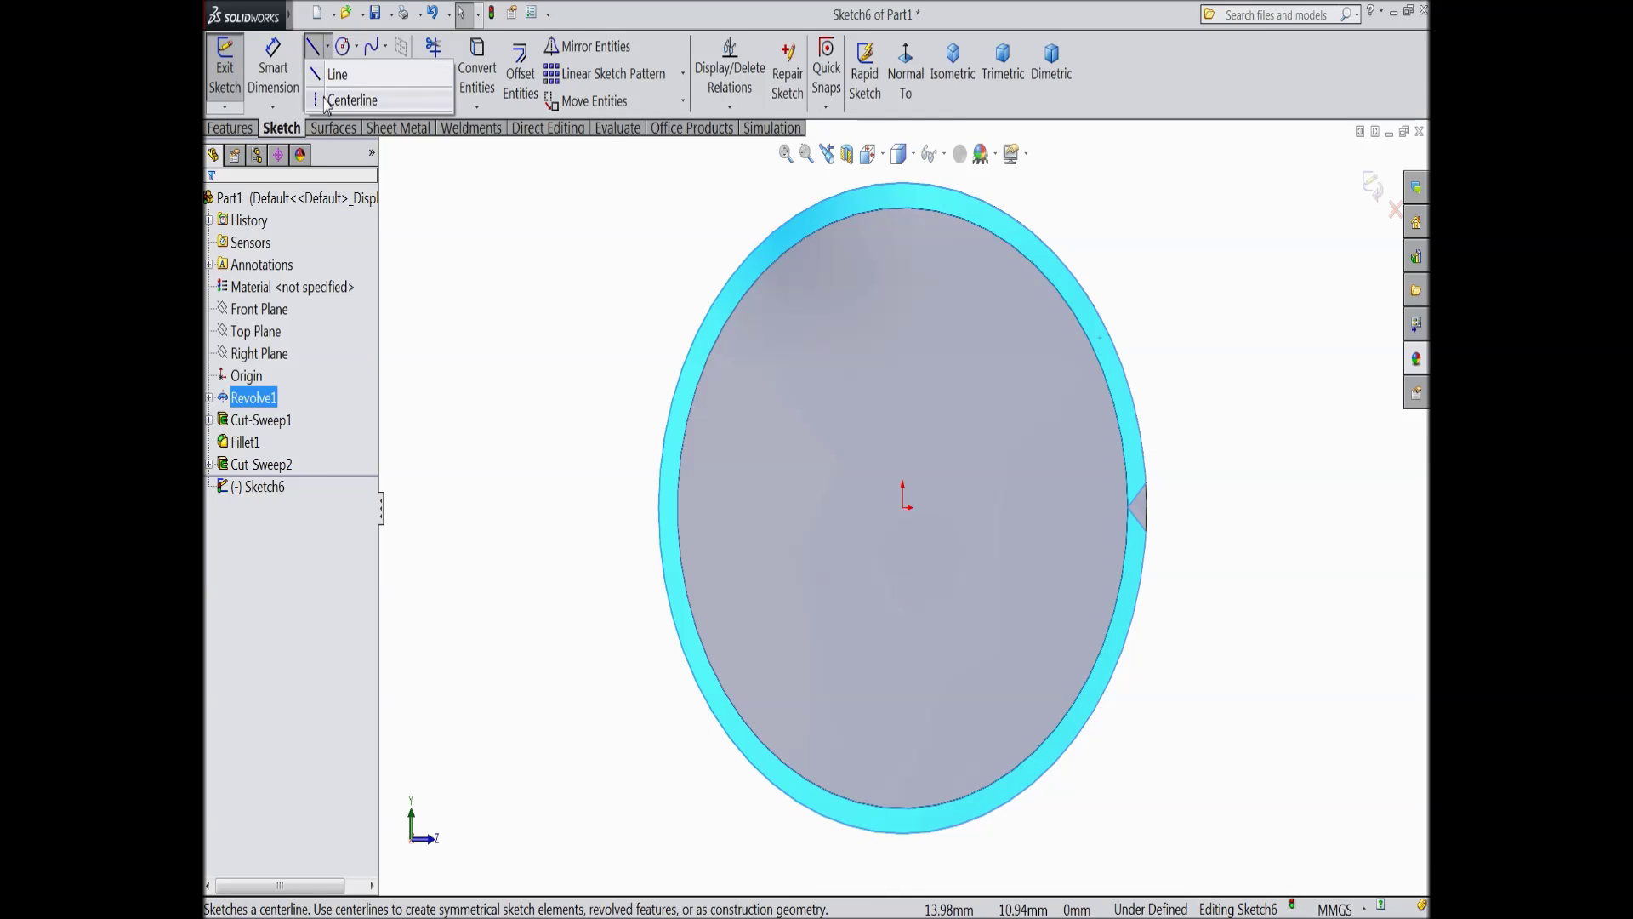
pyautogui.click(345, 97)
pyautogui.click(903, 507)
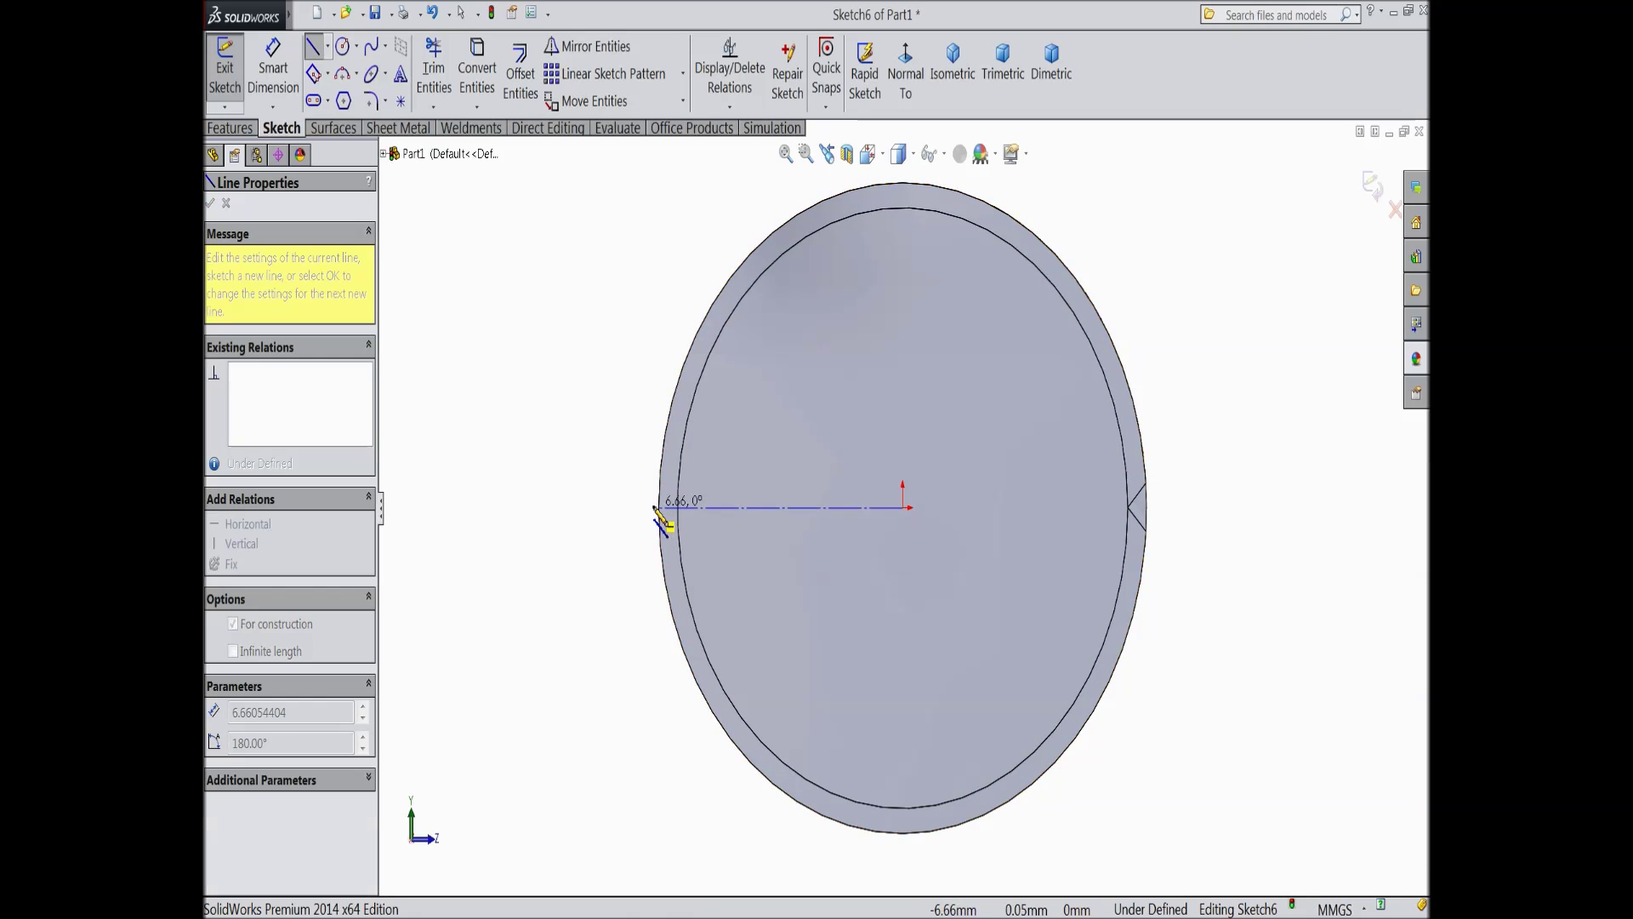
pyautogui.click(659, 508)
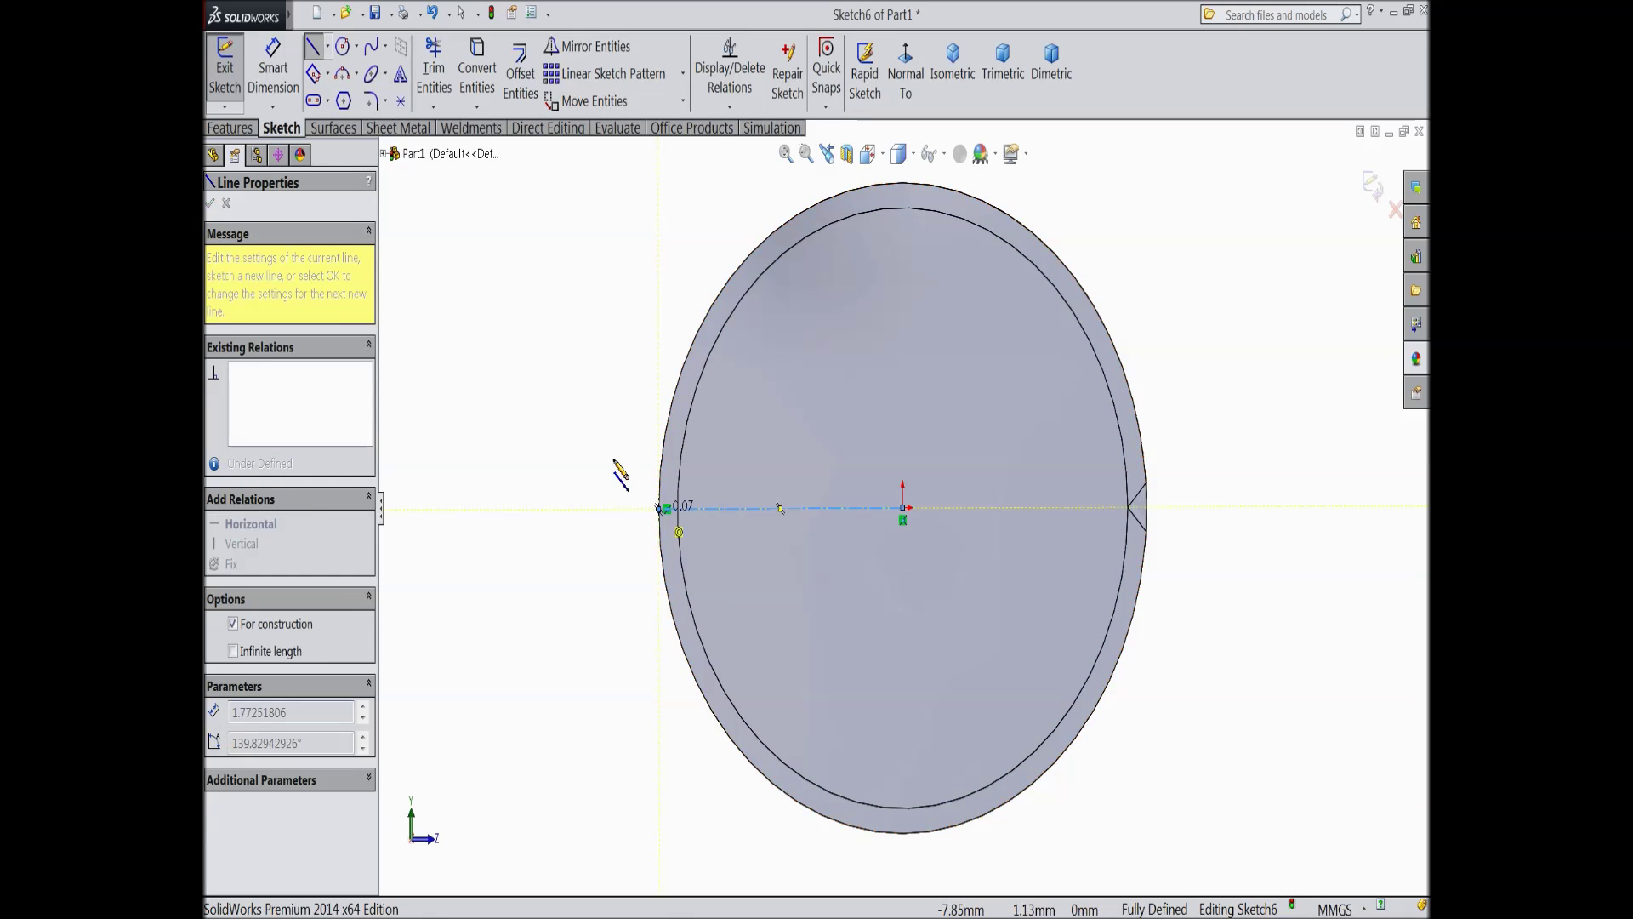
pyautogui.rightClick(557, 367)
pyautogui.click(572, 164)
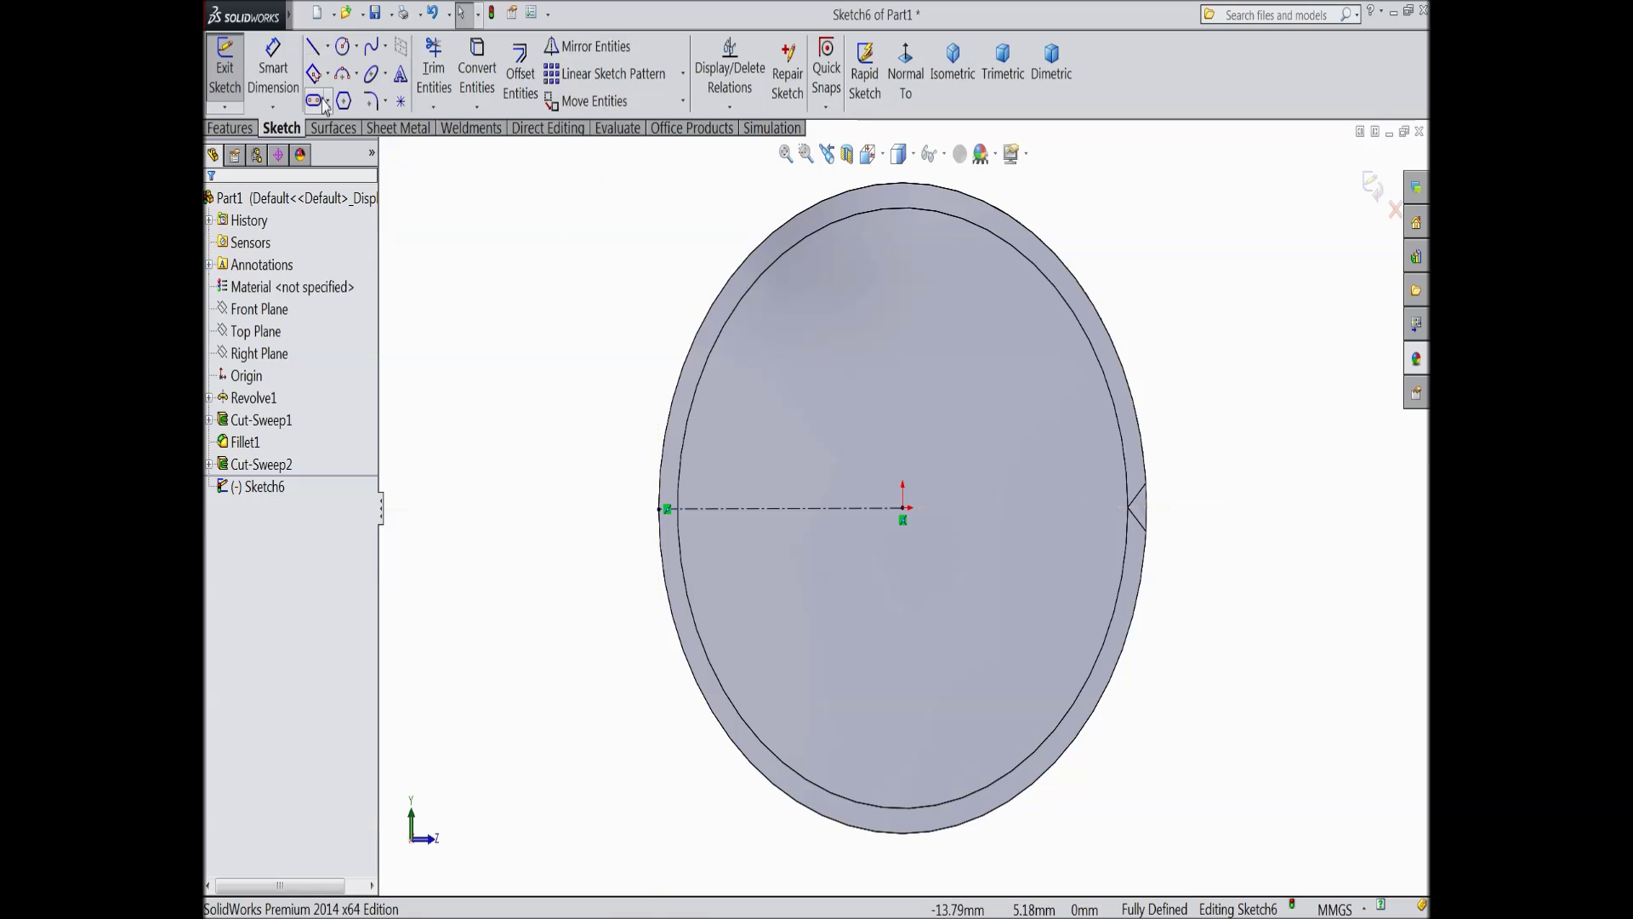
# Step: Look through the arc, slot and rectangle drawing options
pyautogui.click(356, 74)
pyautogui.click(328, 100)
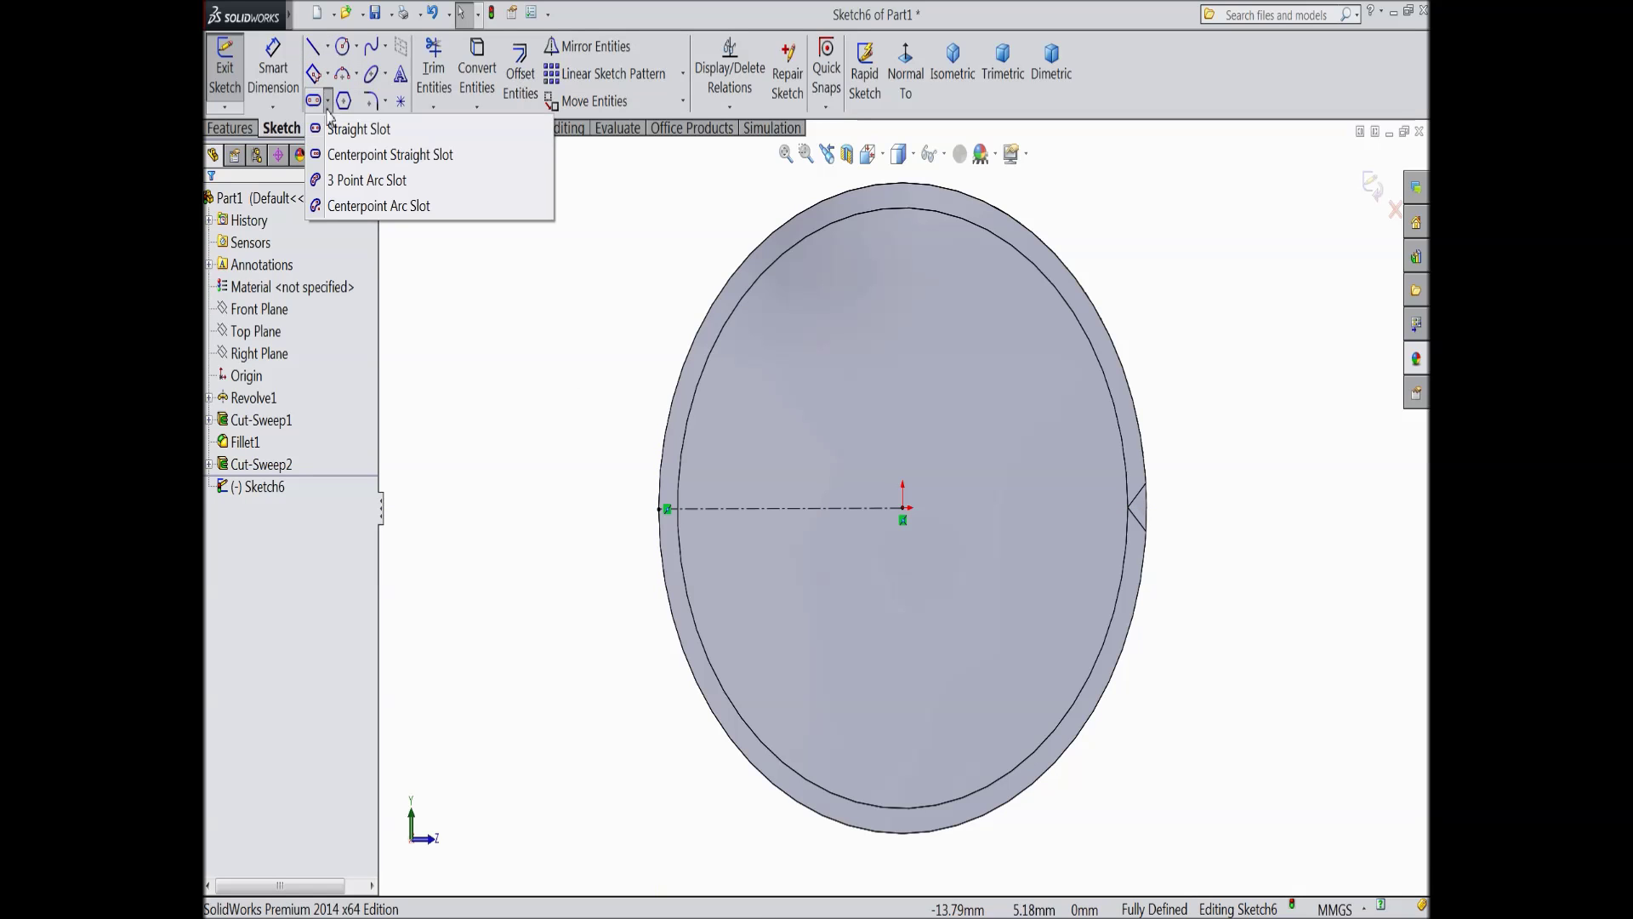
pyautogui.click(327, 74)
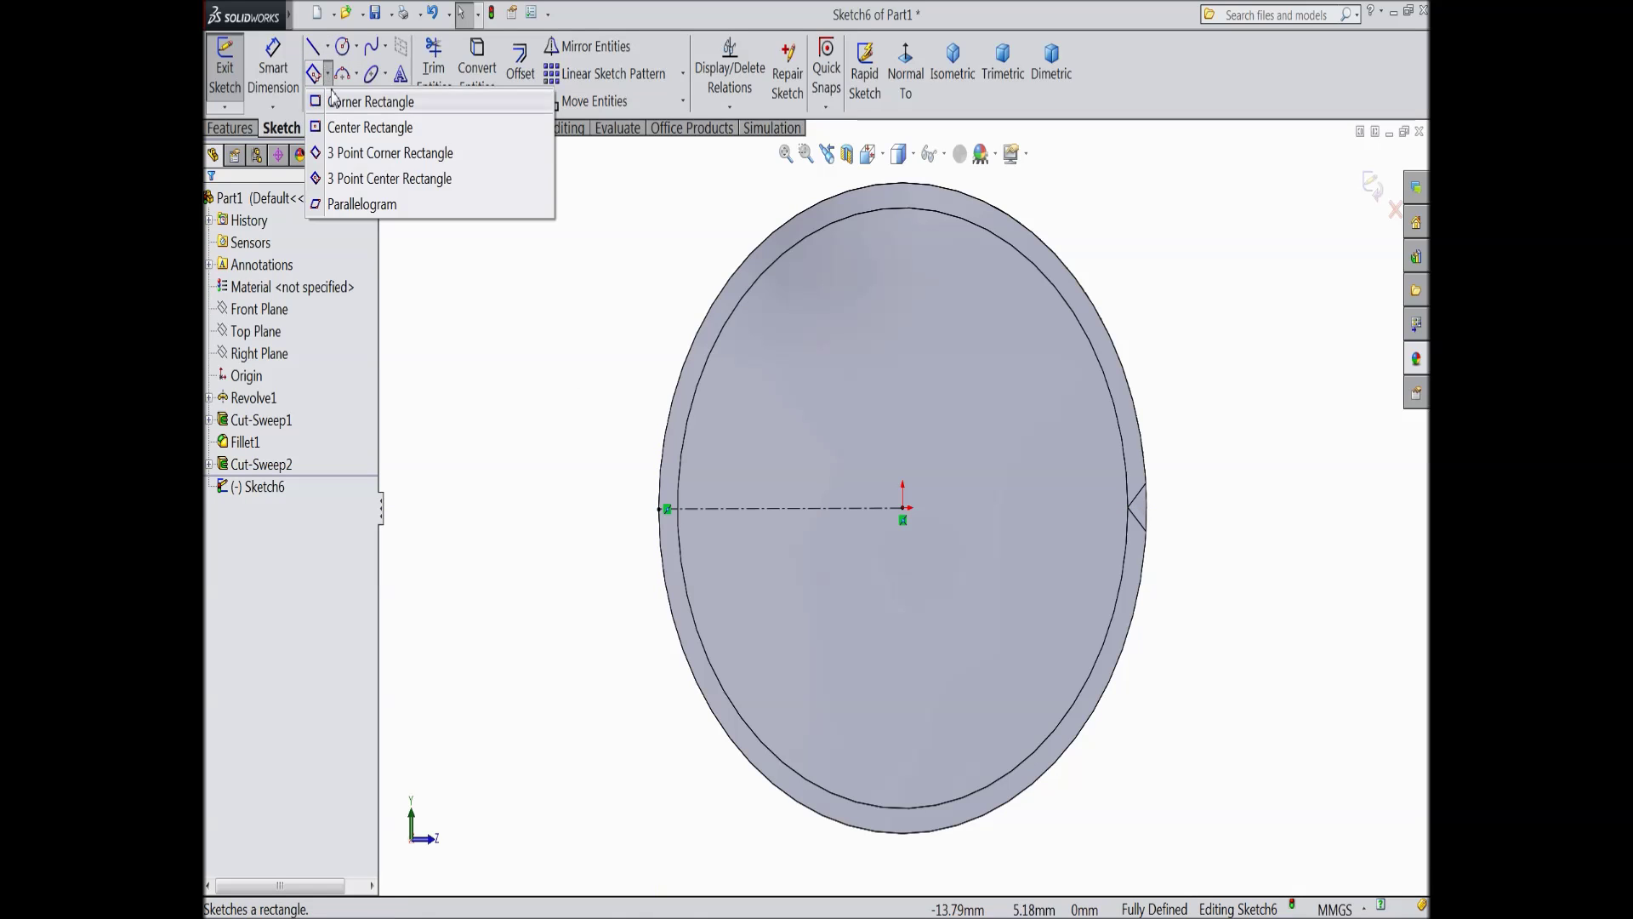
# Step: Draw a rotated centre rectangle as a diamond centred on the centerline's end at the rim
pyautogui.click(345, 181)
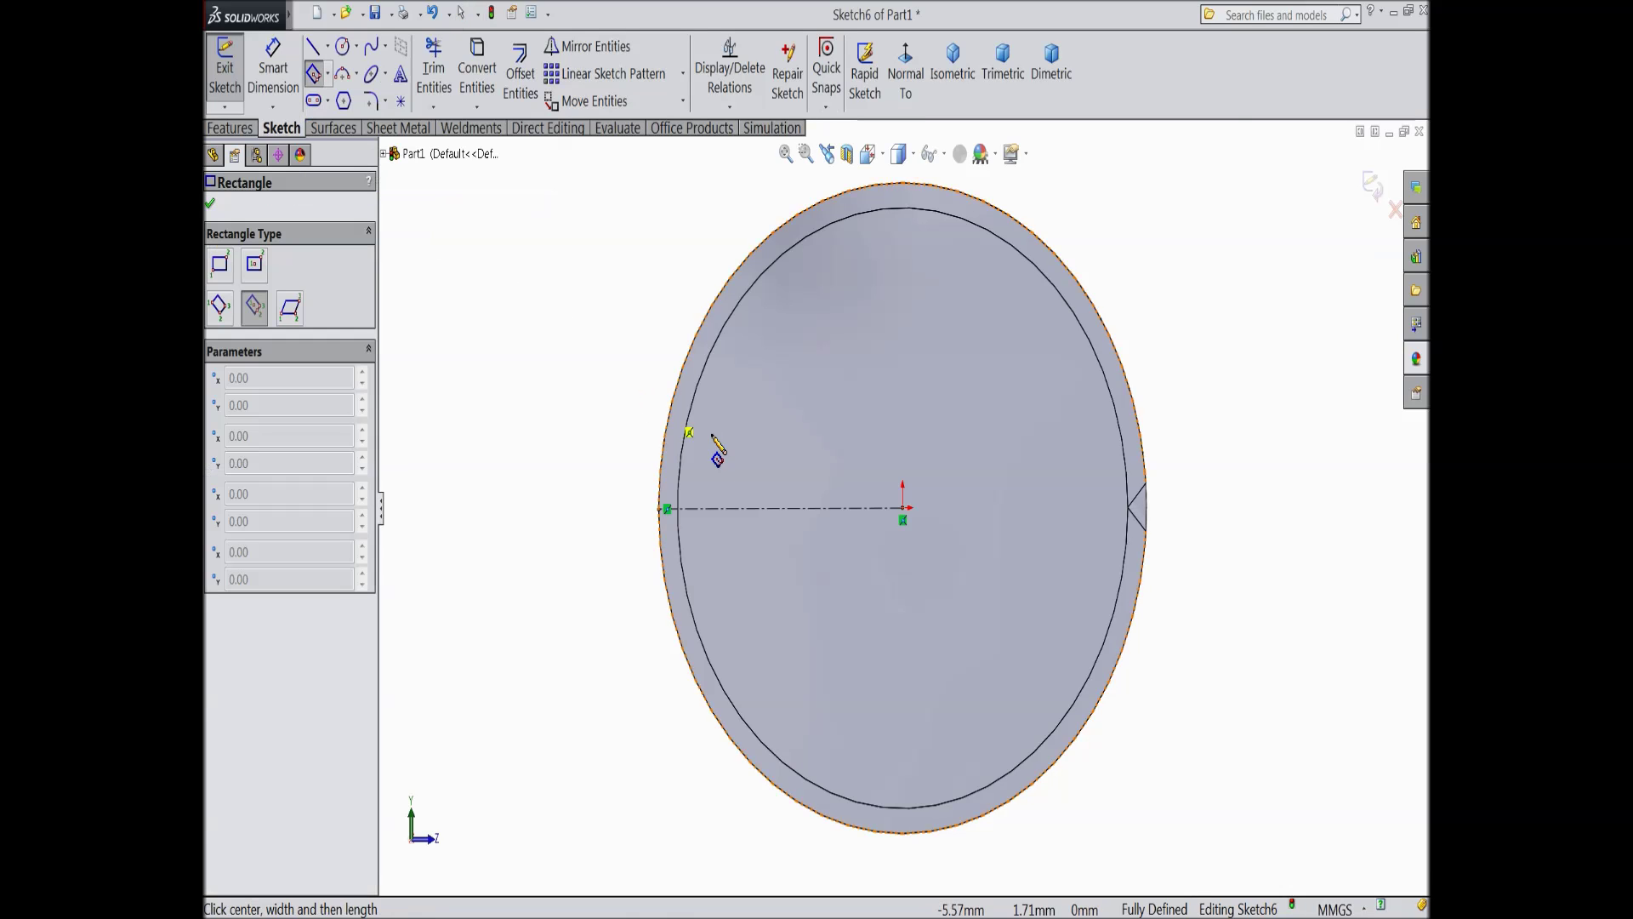
pyautogui.scroll(-5, 713, 528)
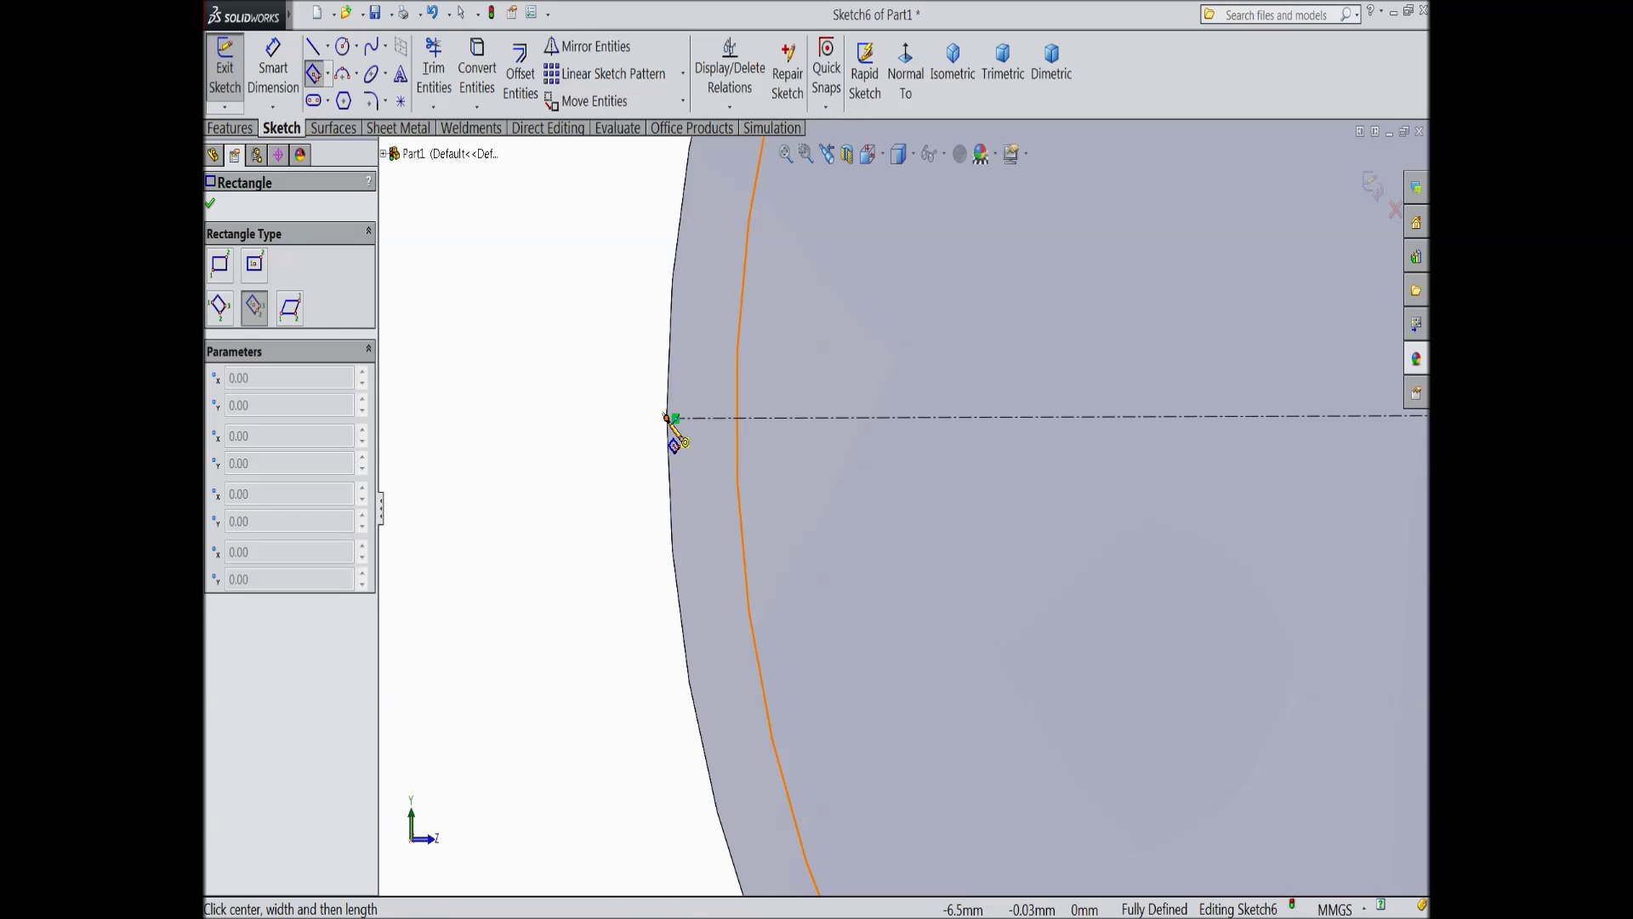
pyautogui.click(668, 418)
pyautogui.click(550, 534)
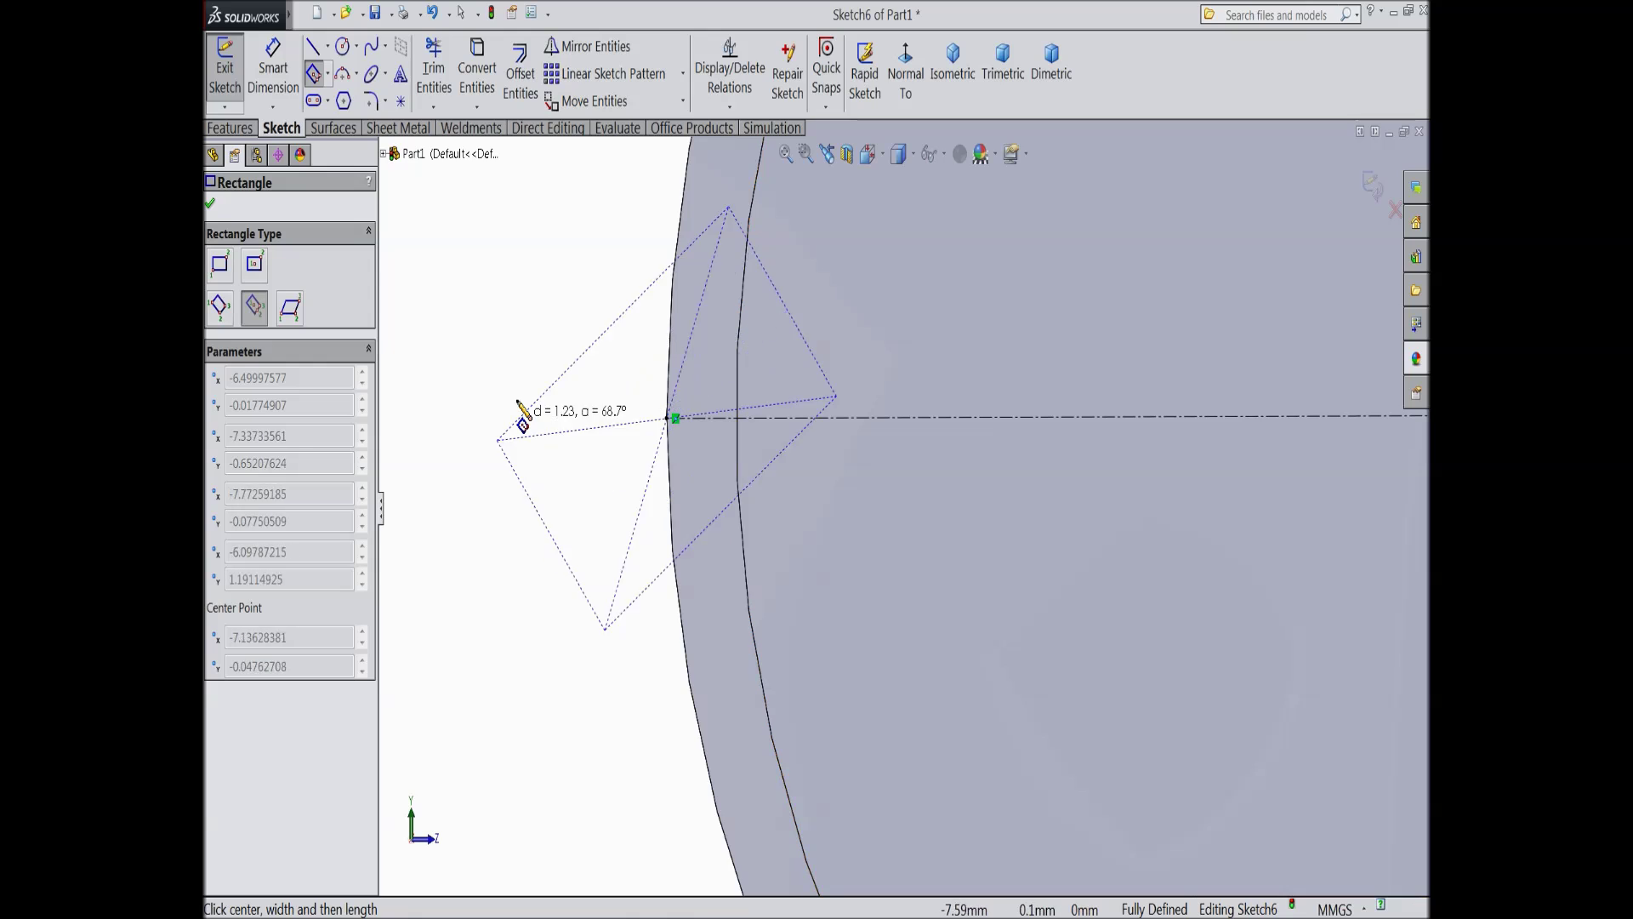
pyautogui.click(517, 410)
pyautogui.rightClick(438, 206)
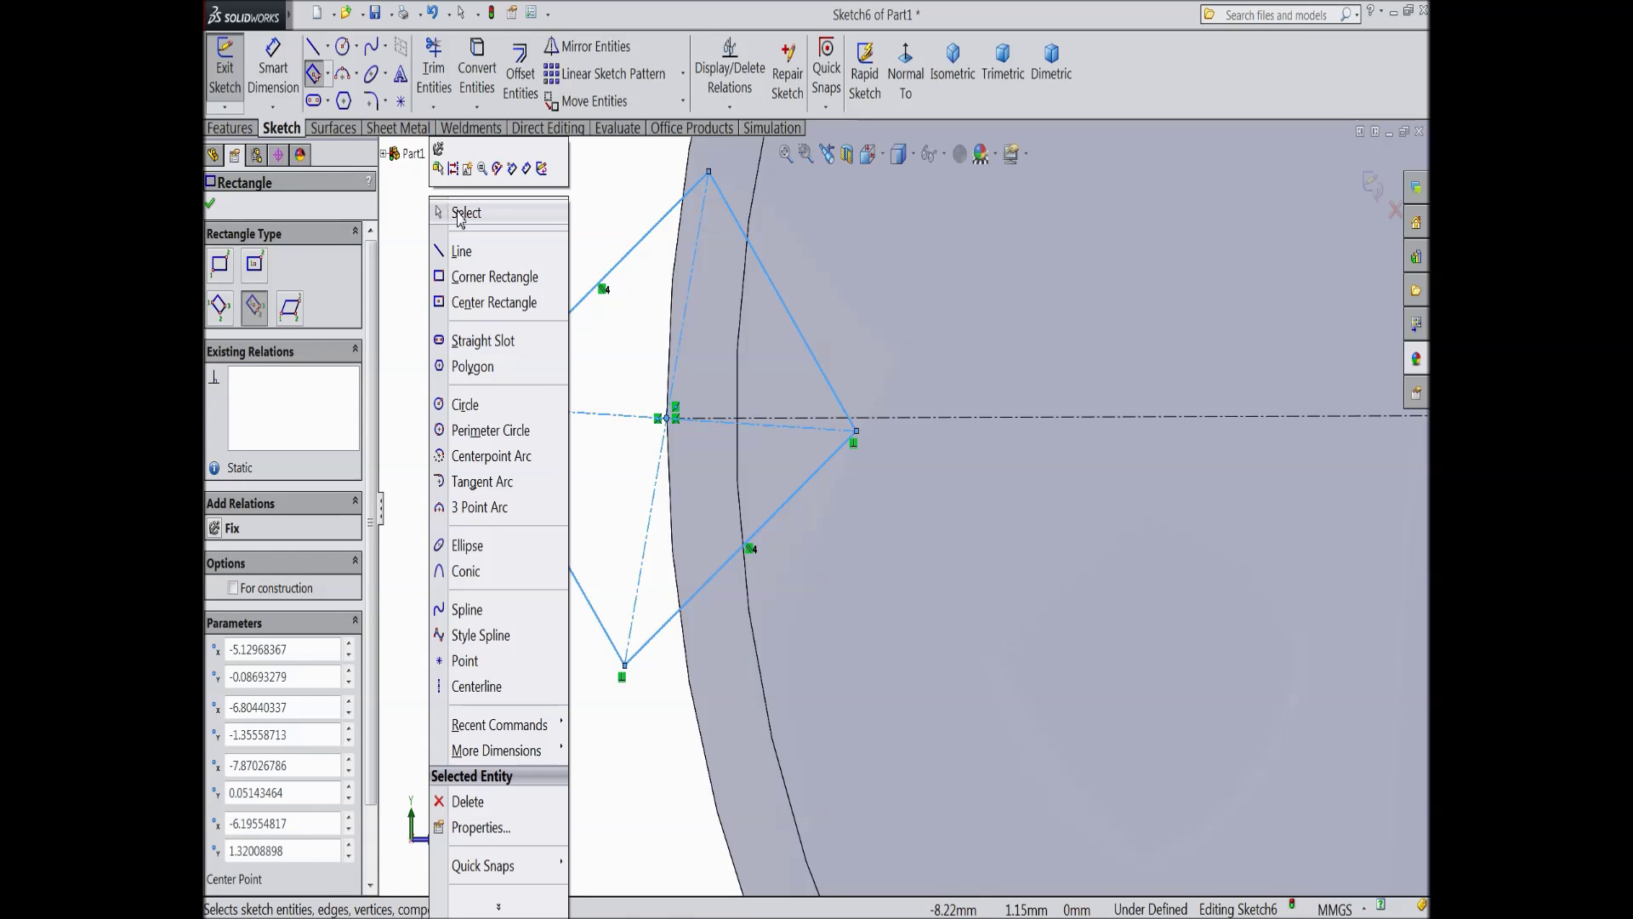
pyautogui.click(464, 213)
# Step: Shrink the diamond and make its top vertex coincident with the head's outer edge
pyautogui.moveTo(855, 431); pyautogui.dragTo(737, 421)
pyautogui.click(675, 329)
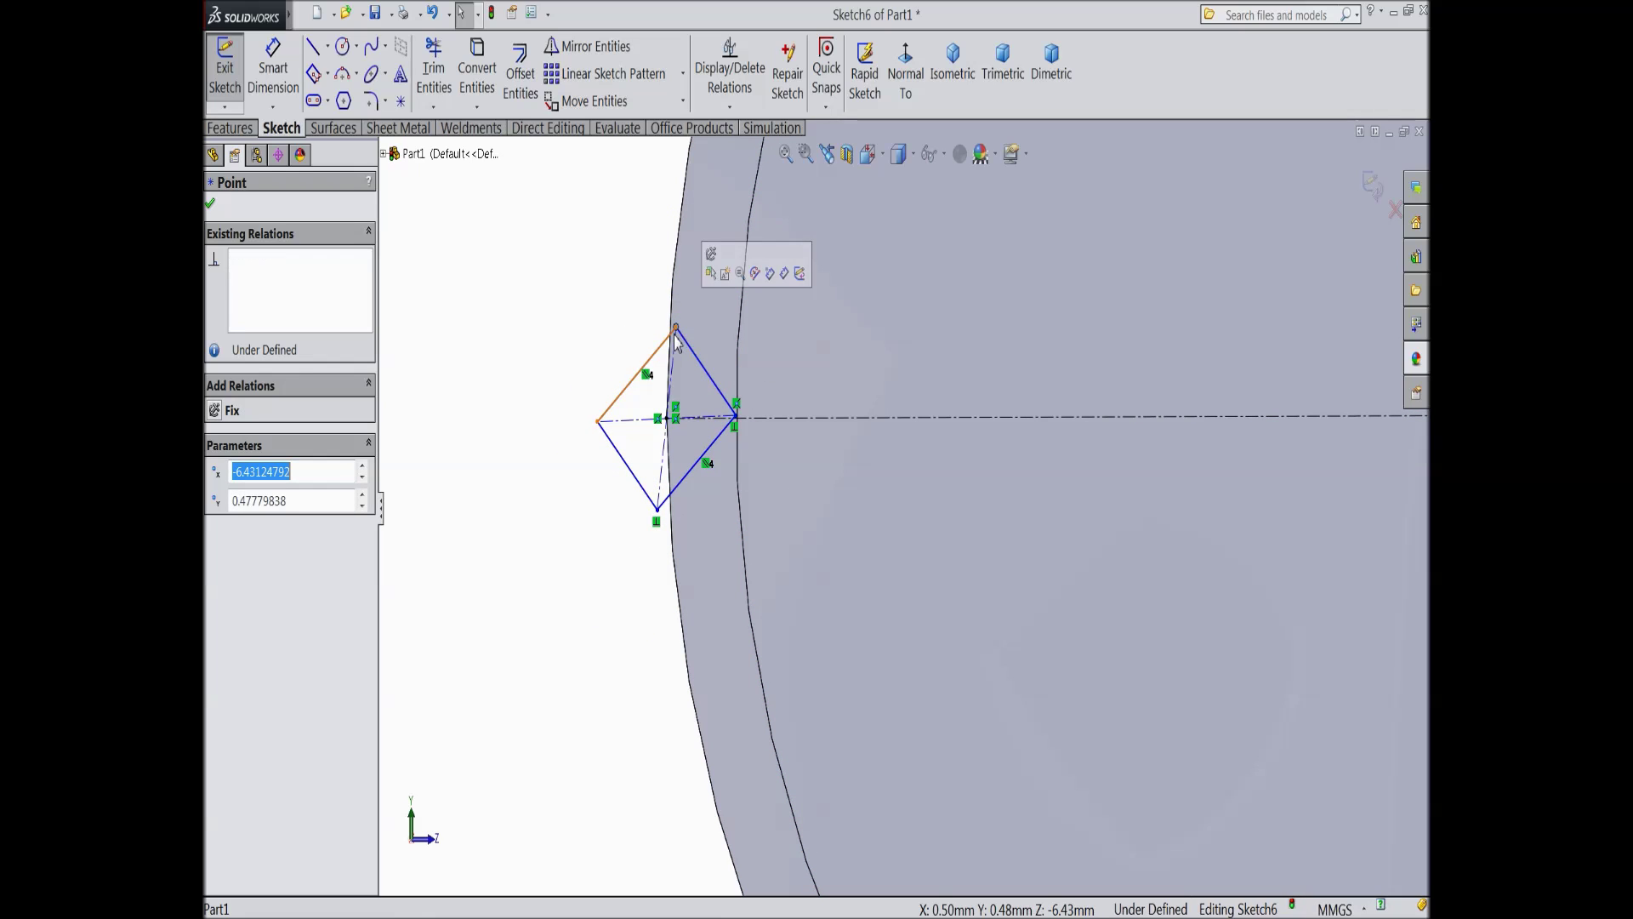
pyautogui.keyDown('ctrl'); pyautogui.click(671, 317); pyautogui.keyUp('ctrl')
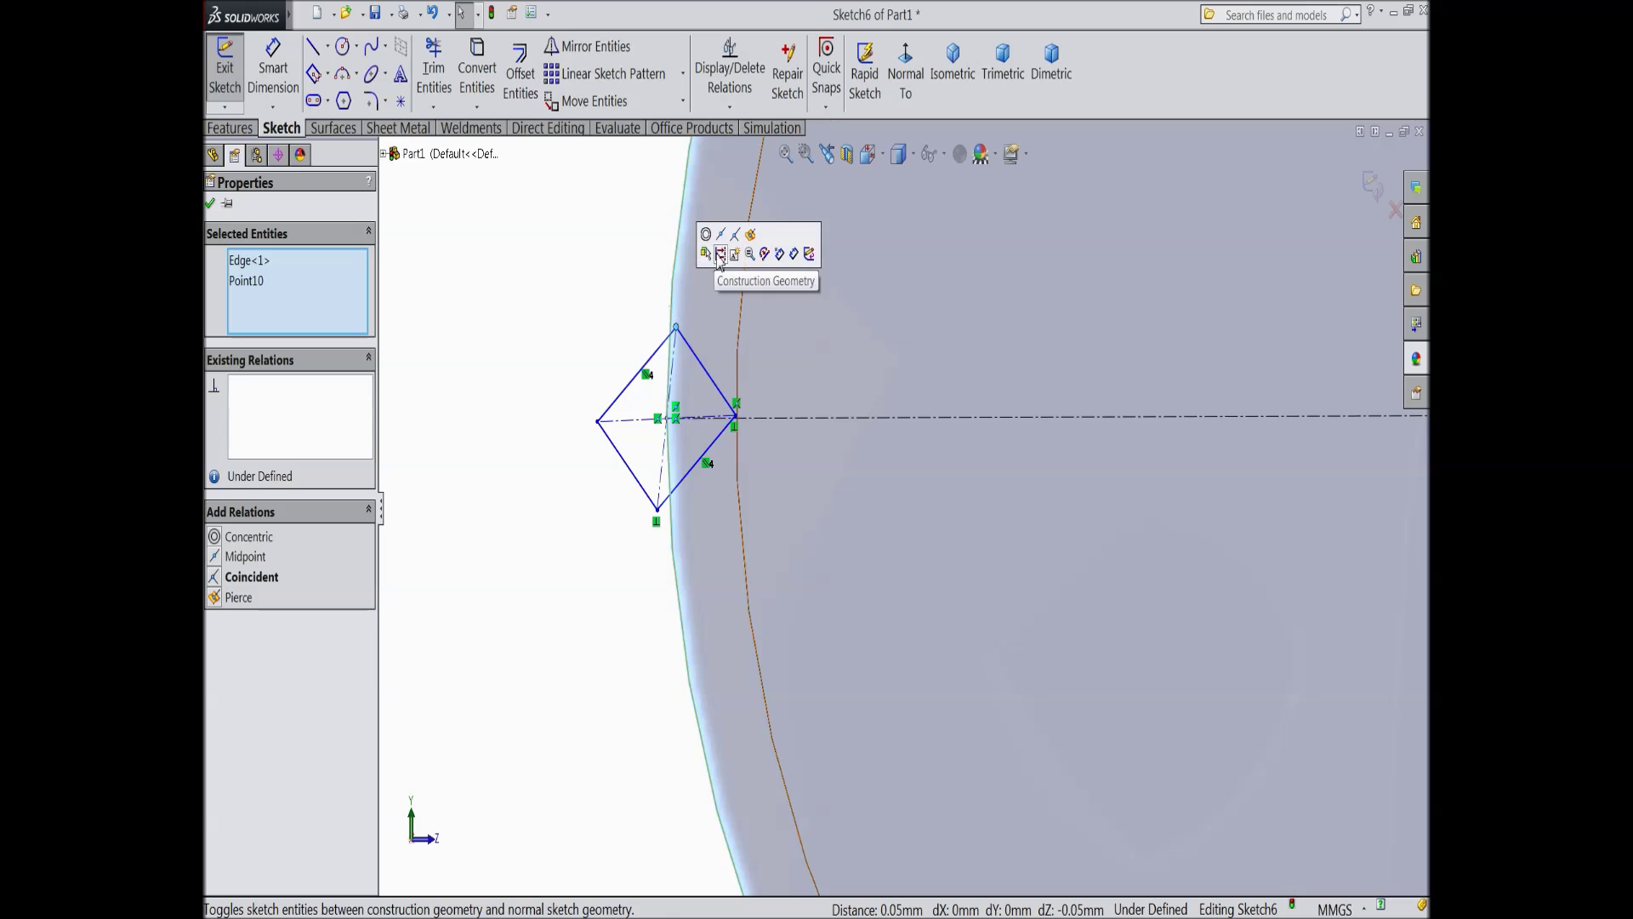
pyautogui.click(735, 238)
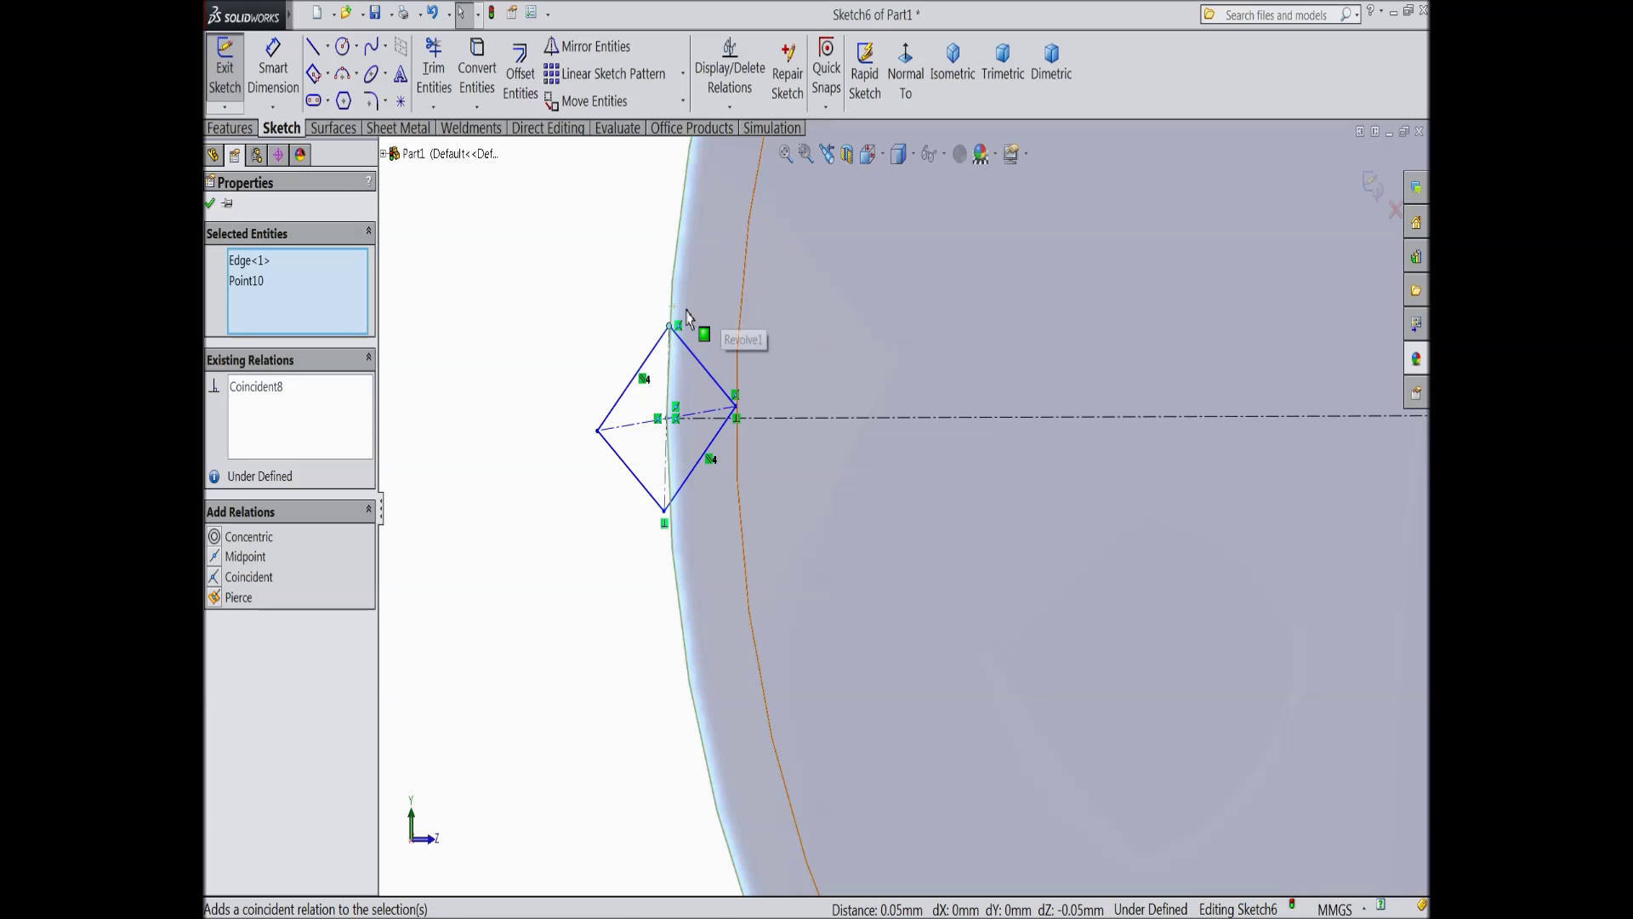
pyautogui.click(488, 350)
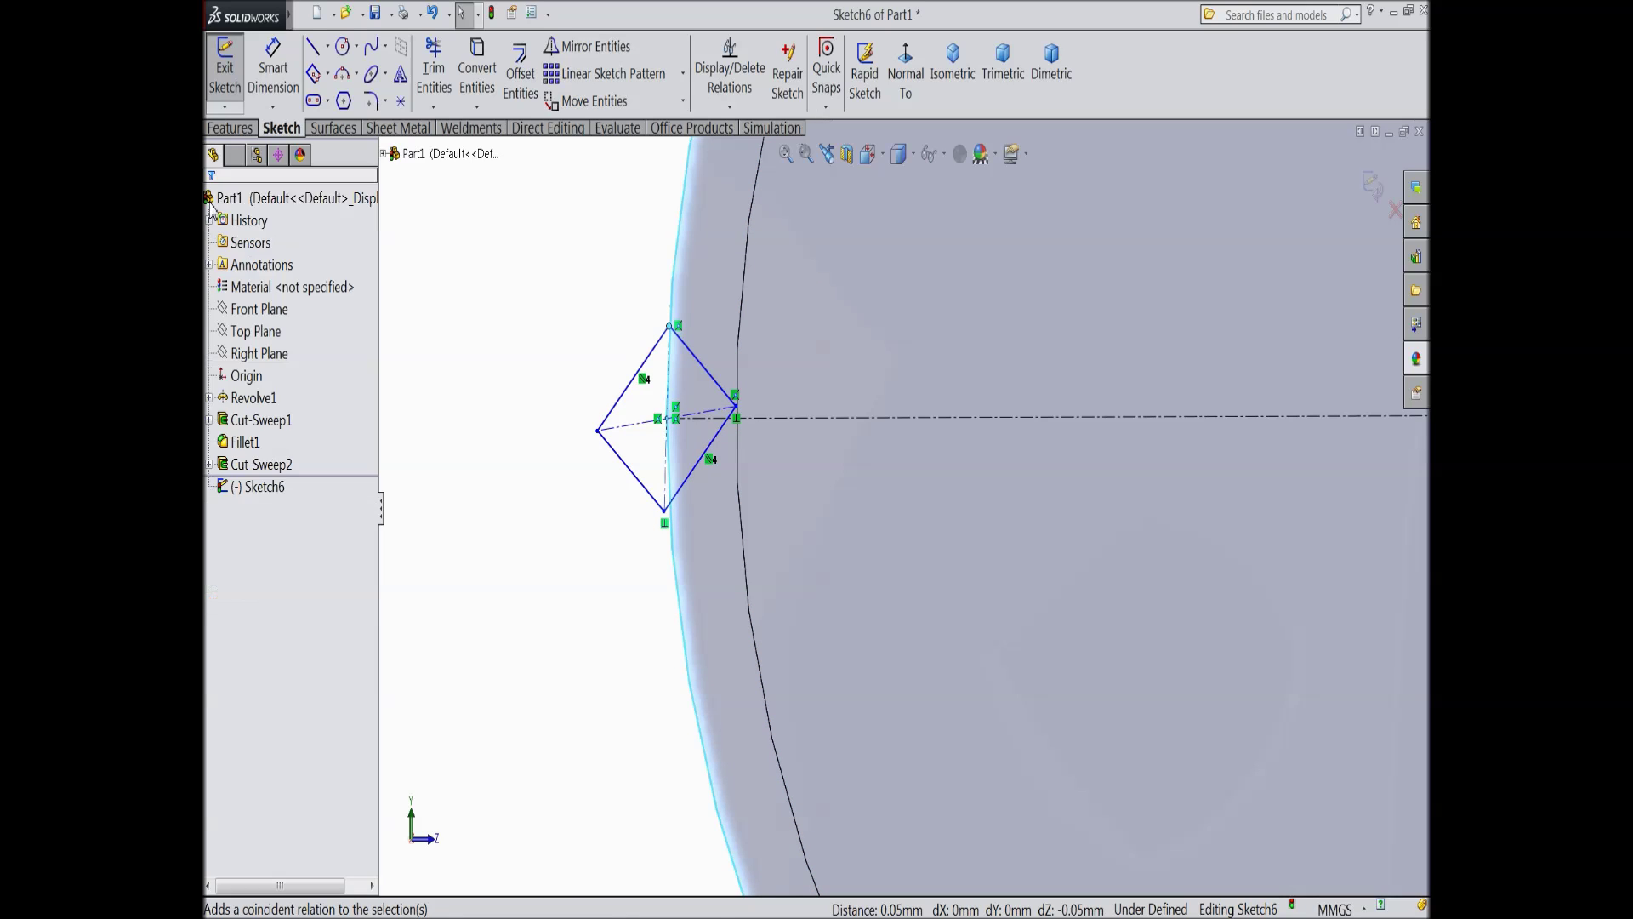
# Step: Snap the diamond's right vertex onto the centerline, fully defining it, and exit Sketch6
pyautogui.scroll(3, 699, 398)
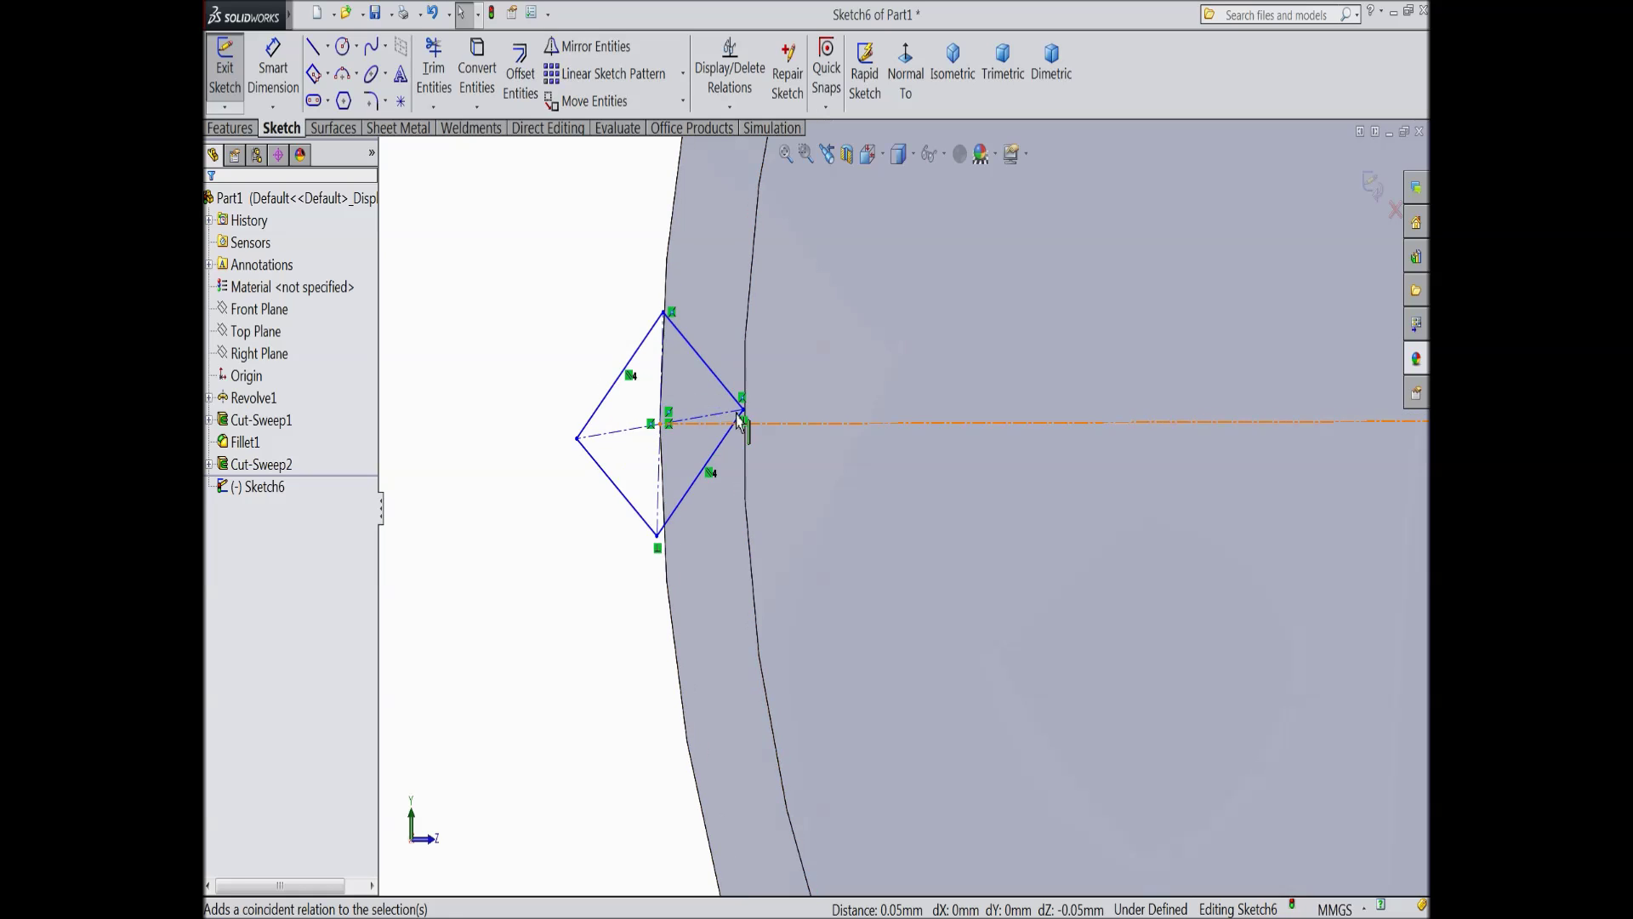
pyautogui.moveTo(765, 426); pyautogui.dragTo(771, 454)
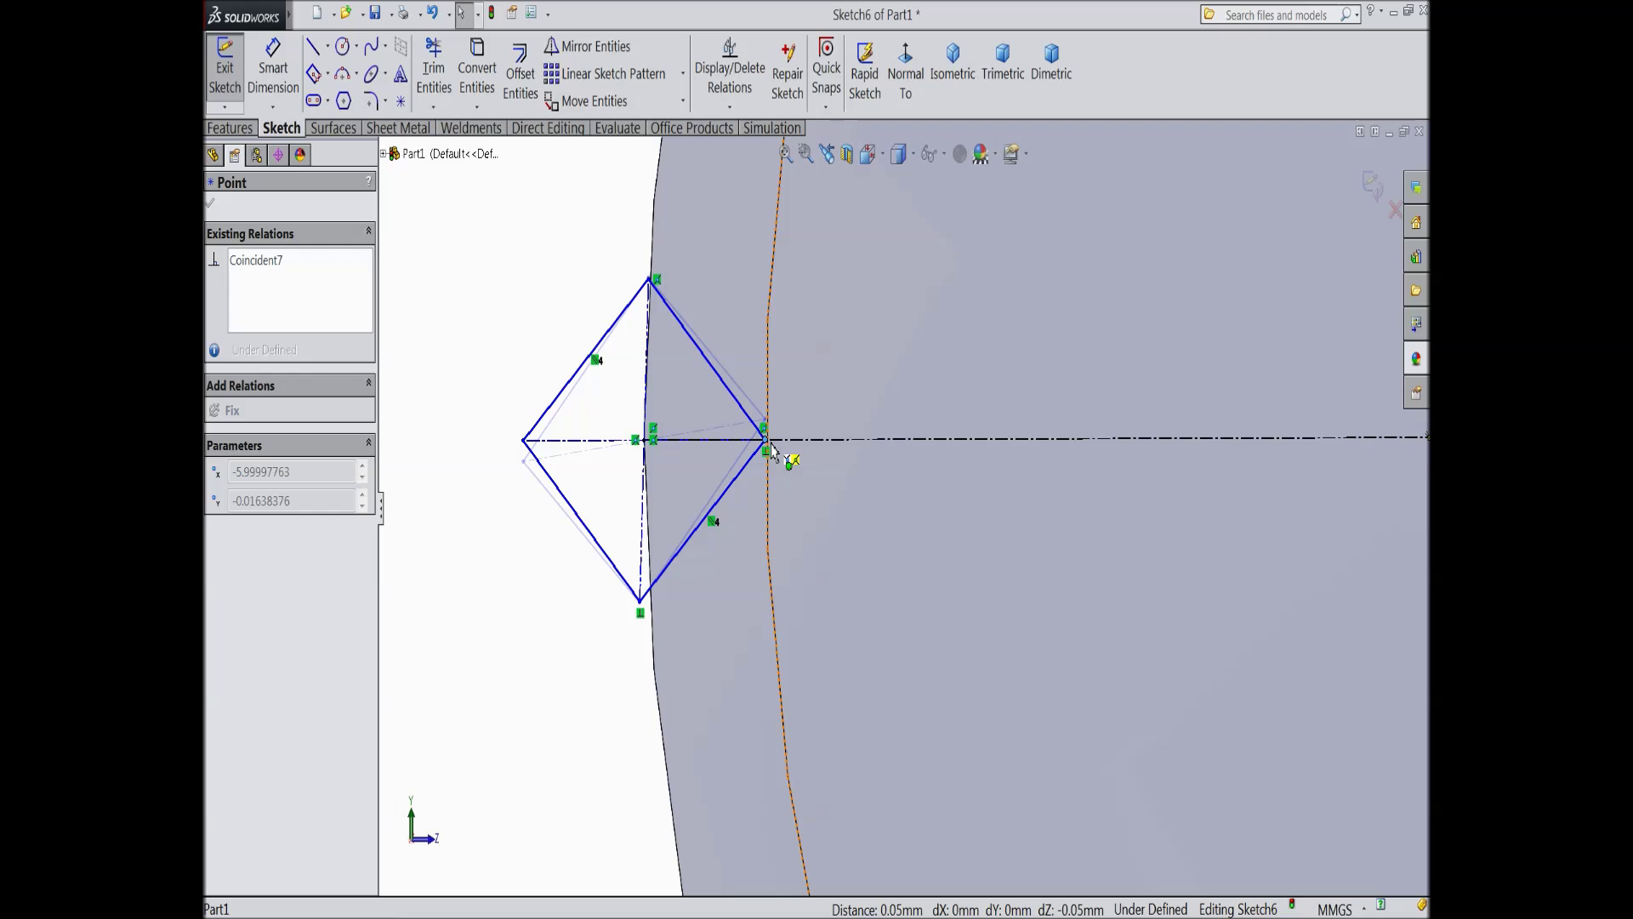
pyautogui.moveTo(771, 453); pyautogui.dragTo(766, 440)
pyautogui.scroll(-5, 770, 442)
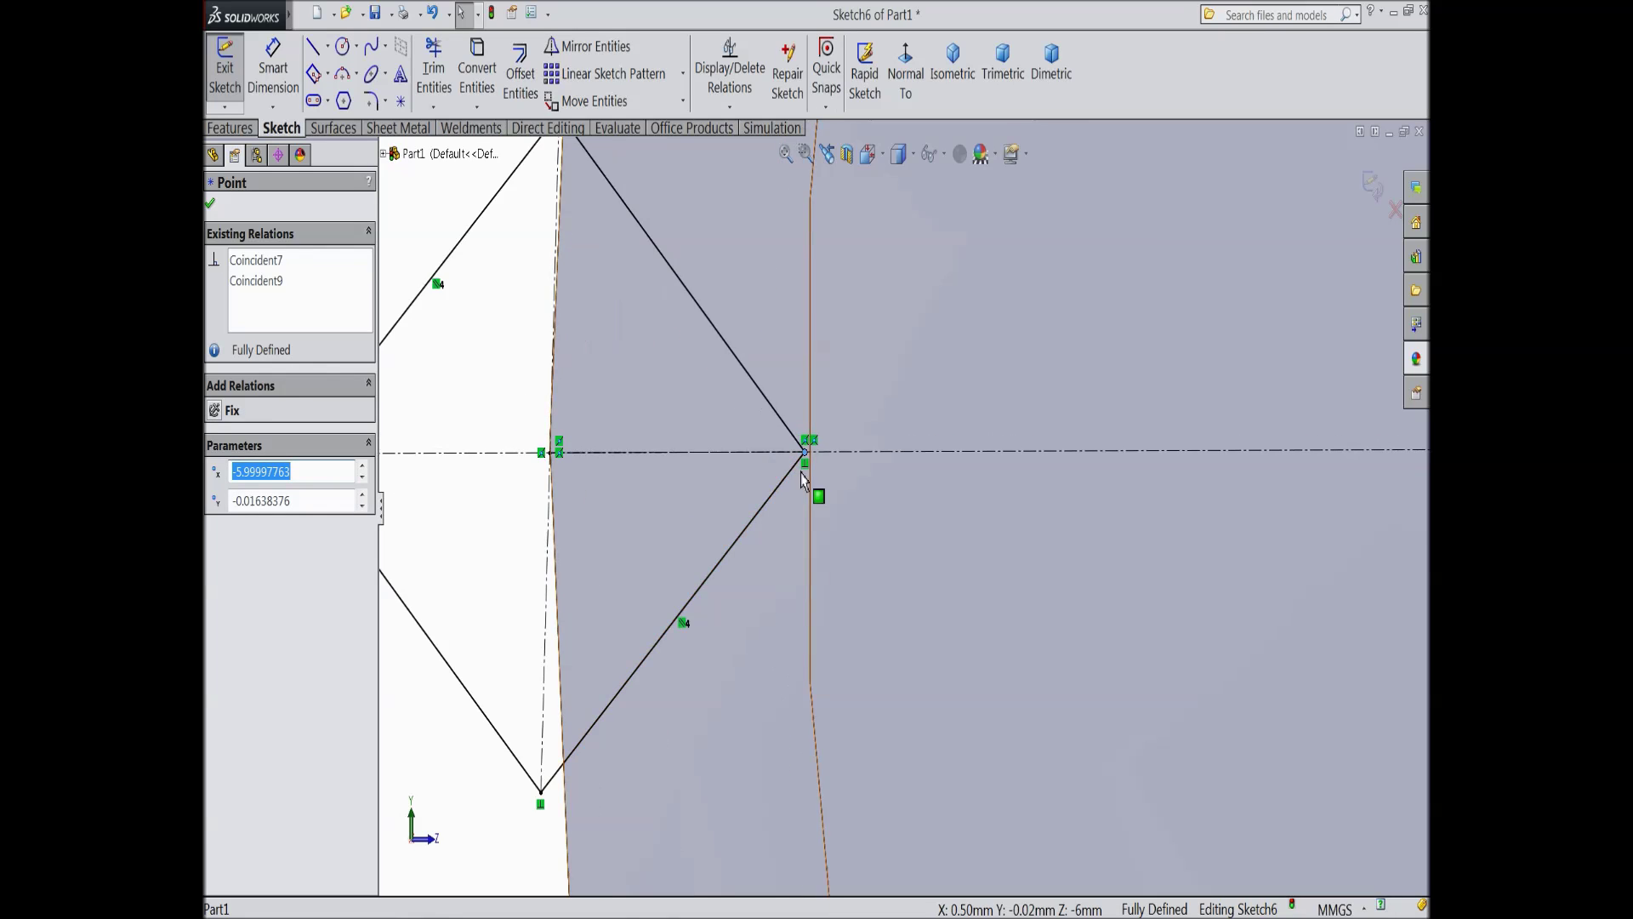
pyautogui.scroll(-2, 822, 470)
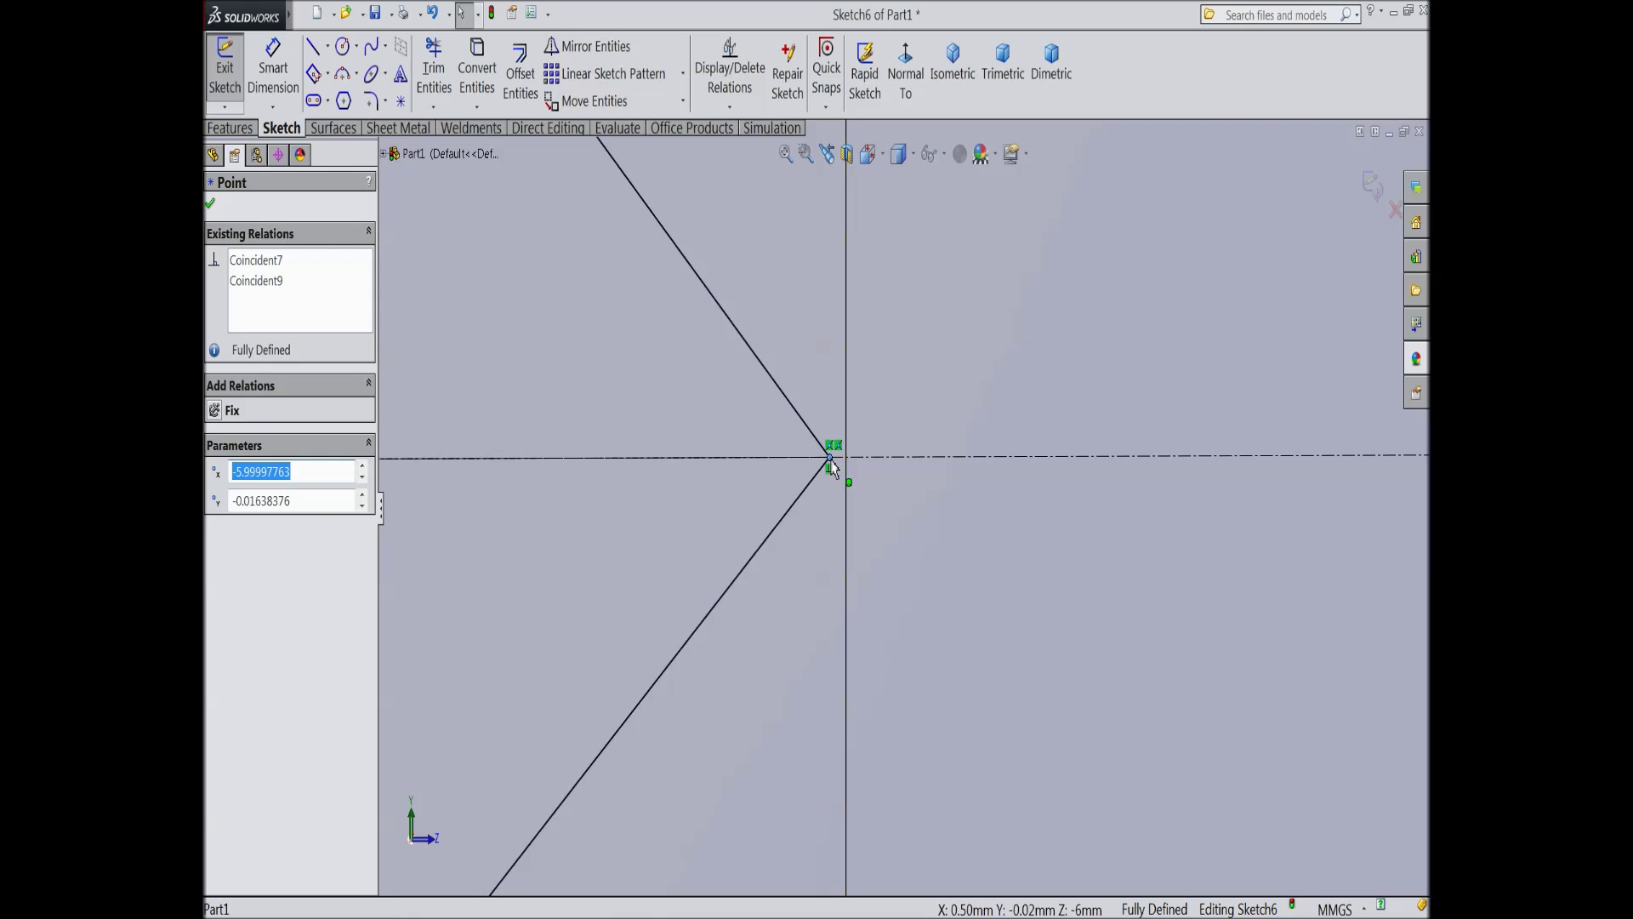
pyautogui.click(845, 495)
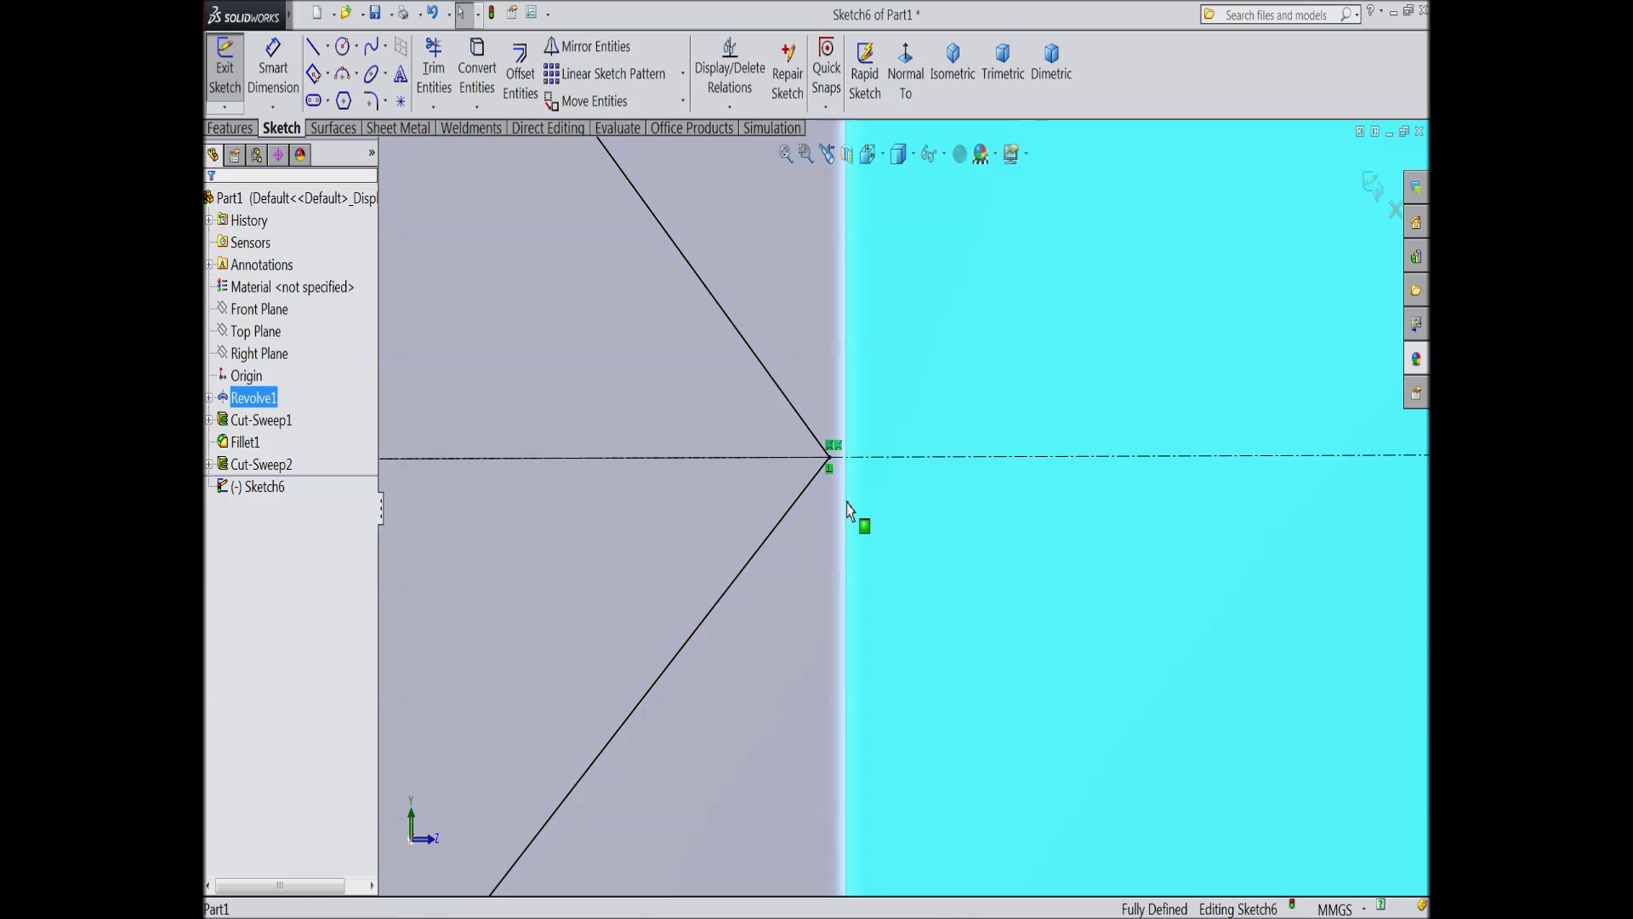
pyautogui.scroll(2, 846, 507)
pyautogui.click(868, 486)
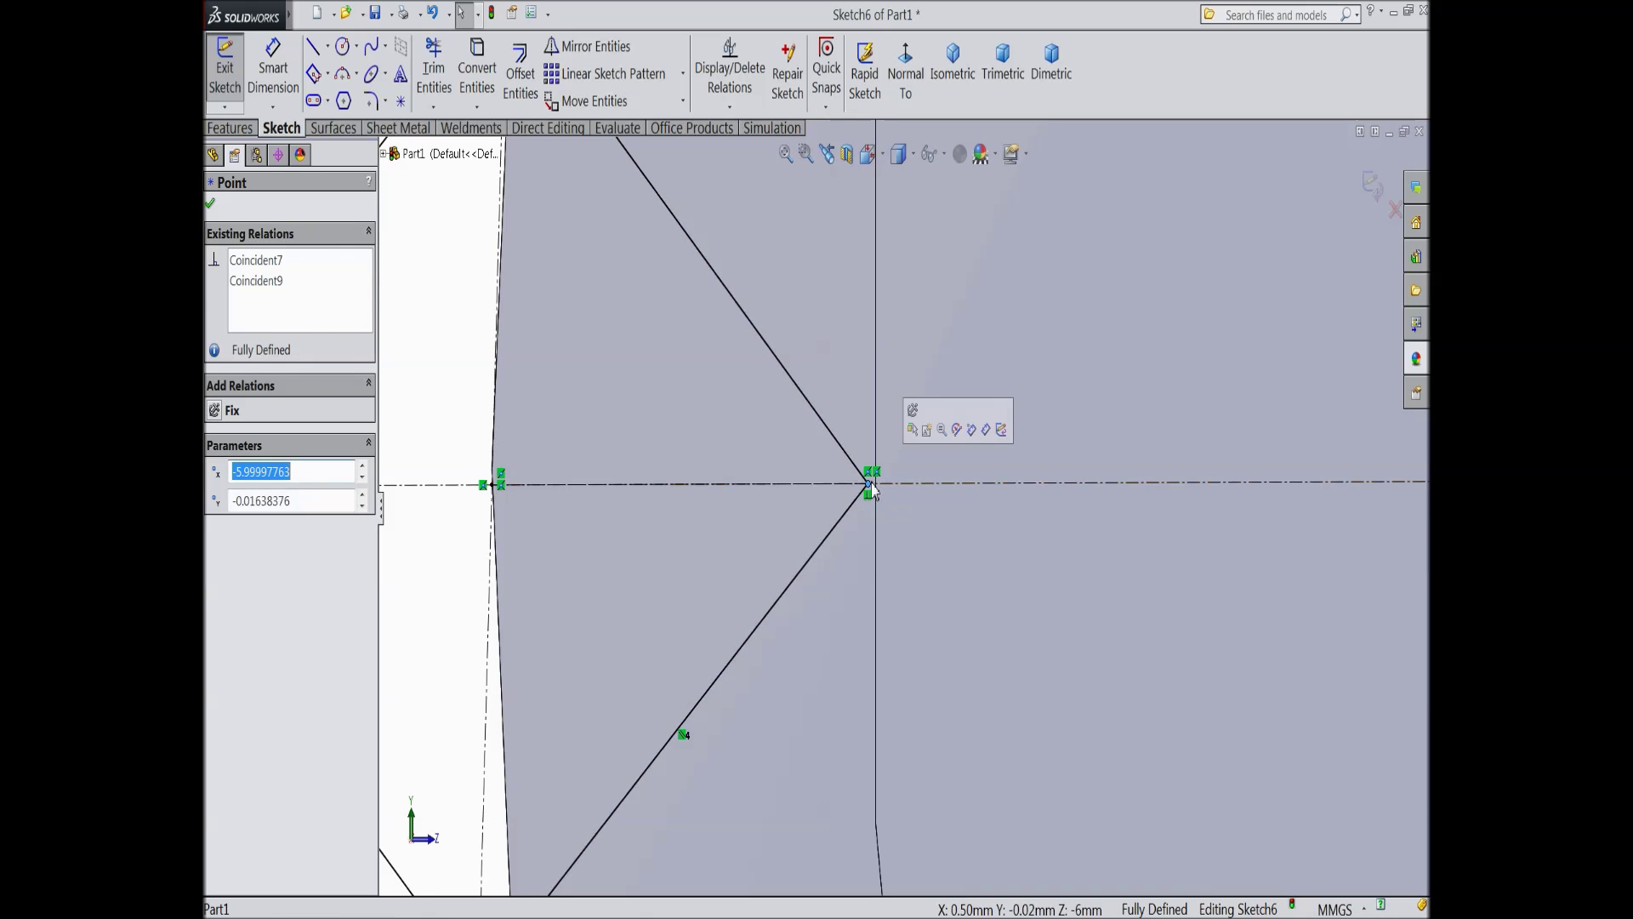
pyautogui.scroll(5, 882, 494)
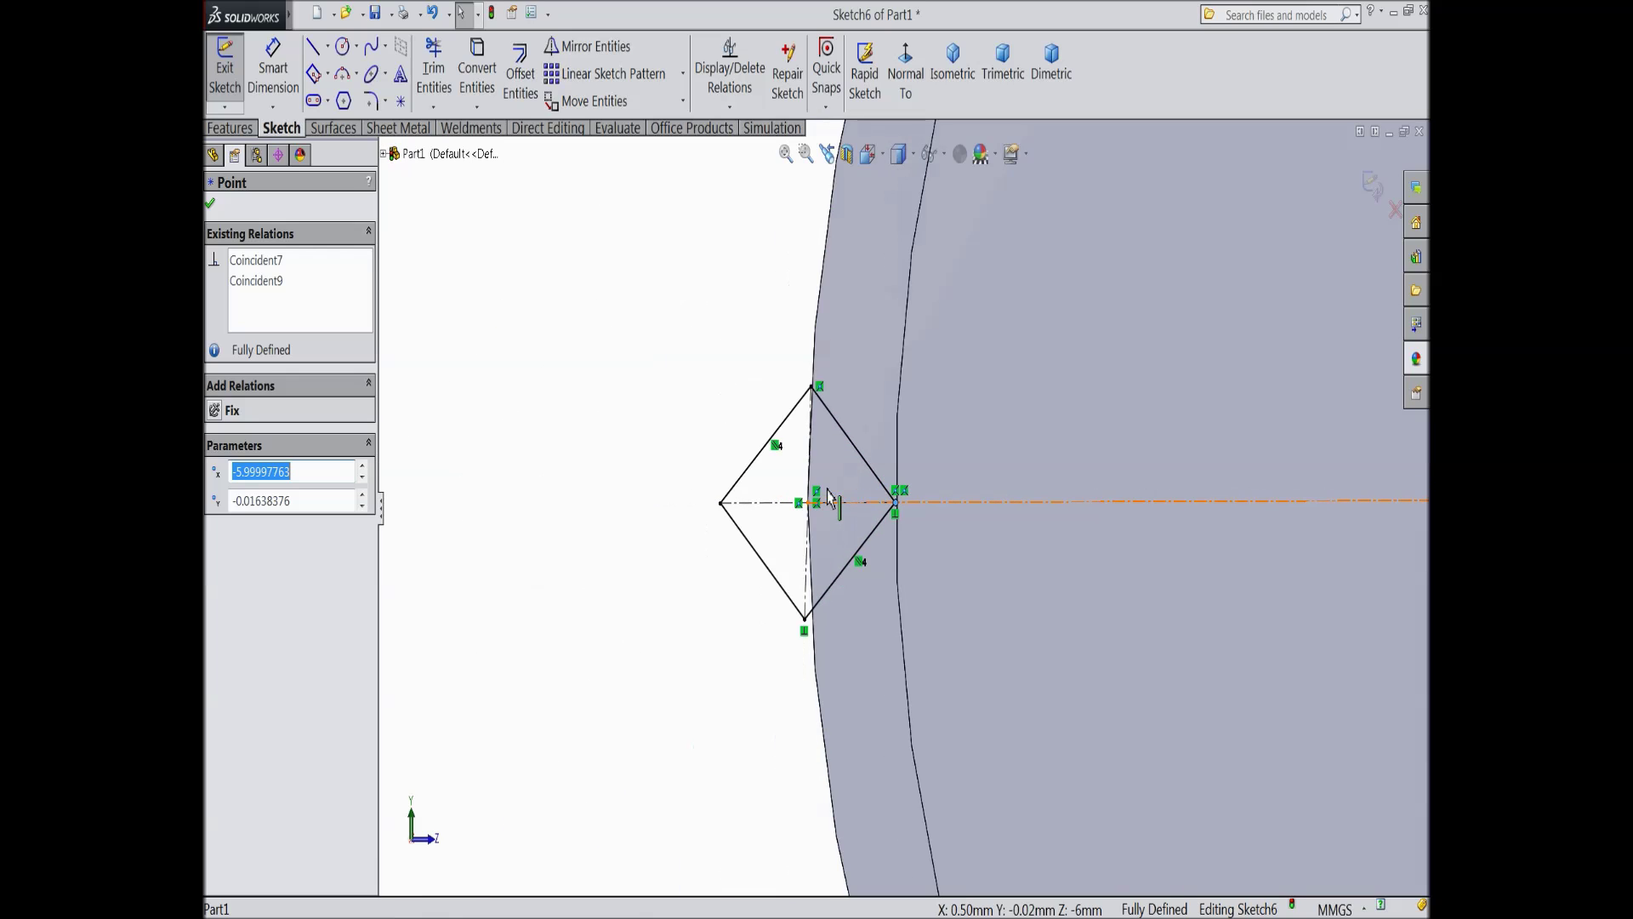
pyautogui.click(210, 204)
pyautogui.click(225, 82)
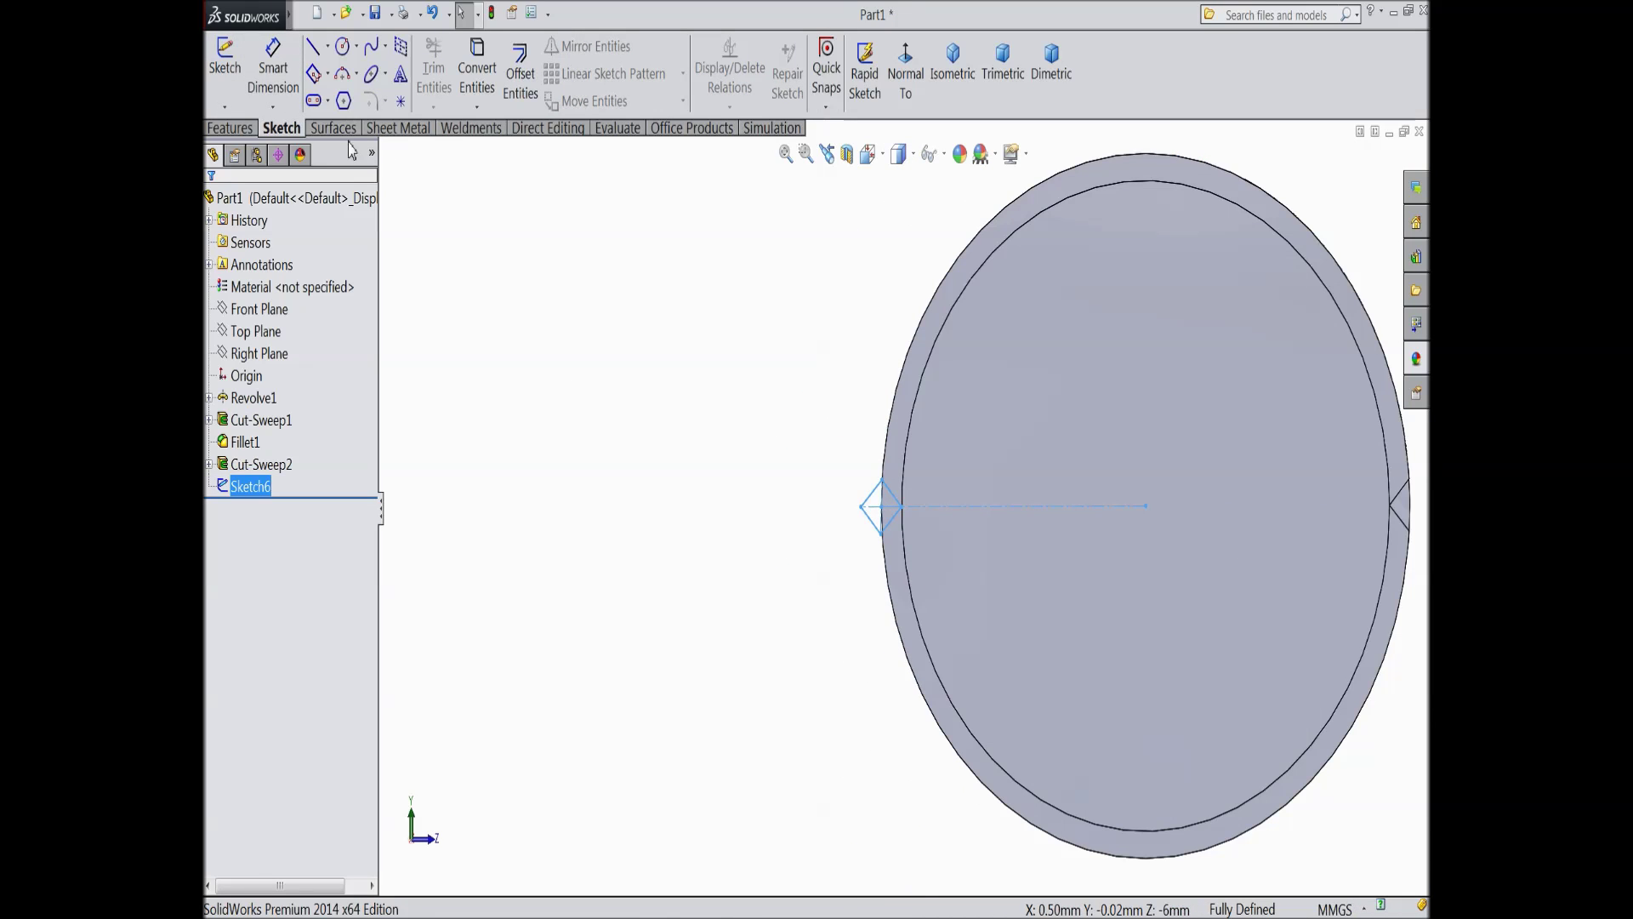
# Step: On the head's end face, sketch a 6.50 mm-radius circle centred on the origin and exit Sketch7
pyautogui.scroll(-2, 940, 420)
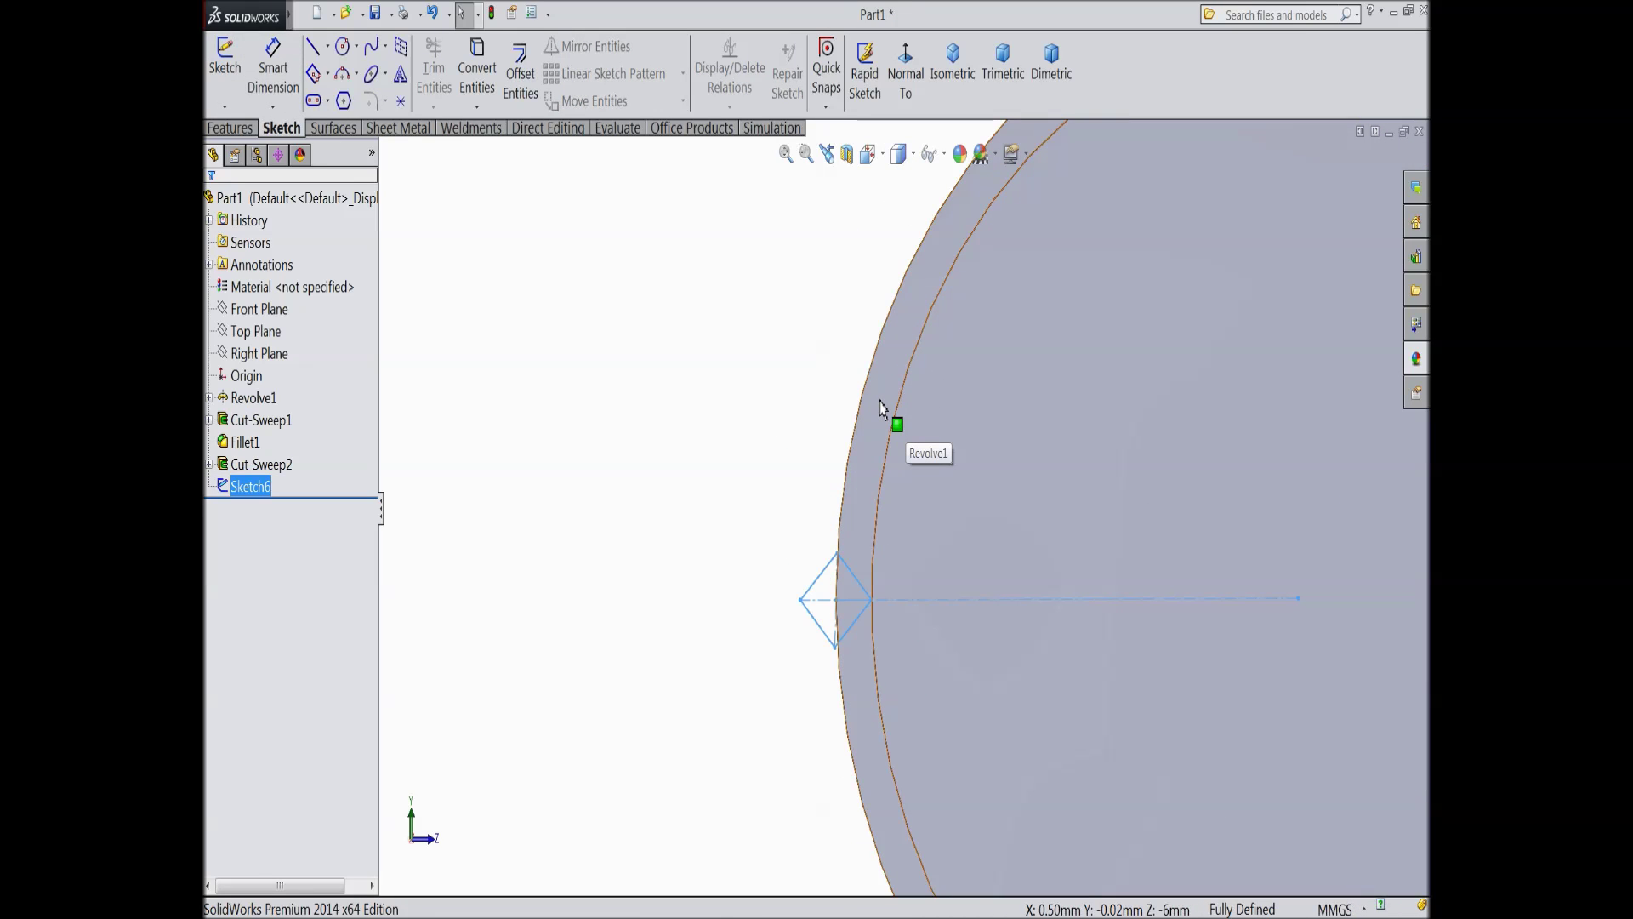
pyautogui.click(881, 408)
pyautogui.click(933, 351)
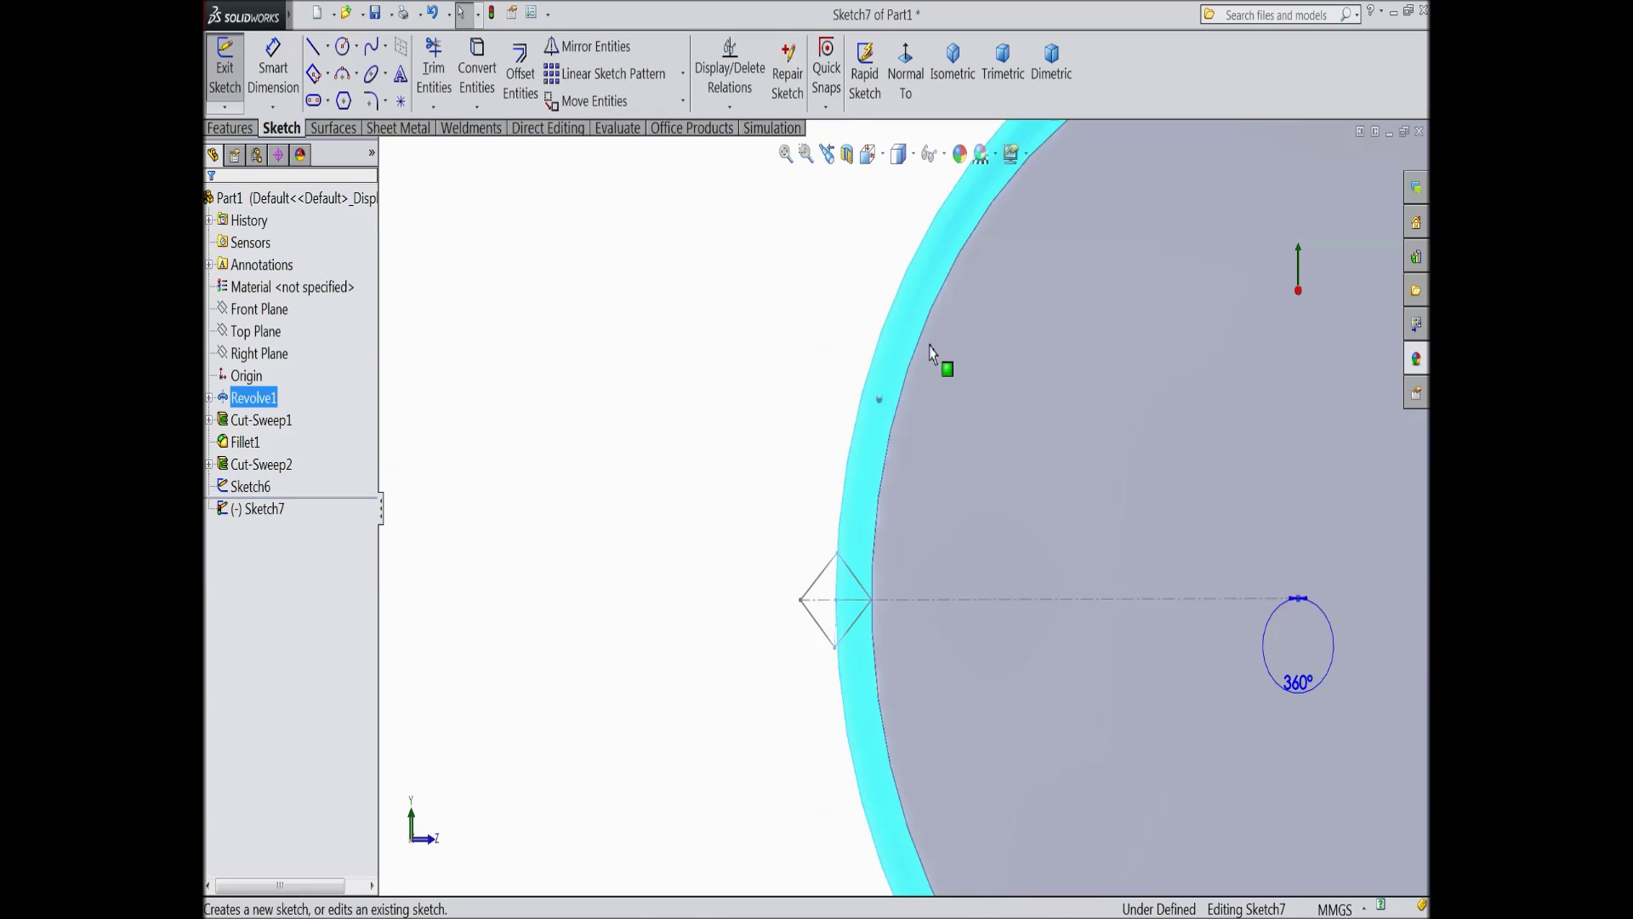
pyautogui.click(342, 46)
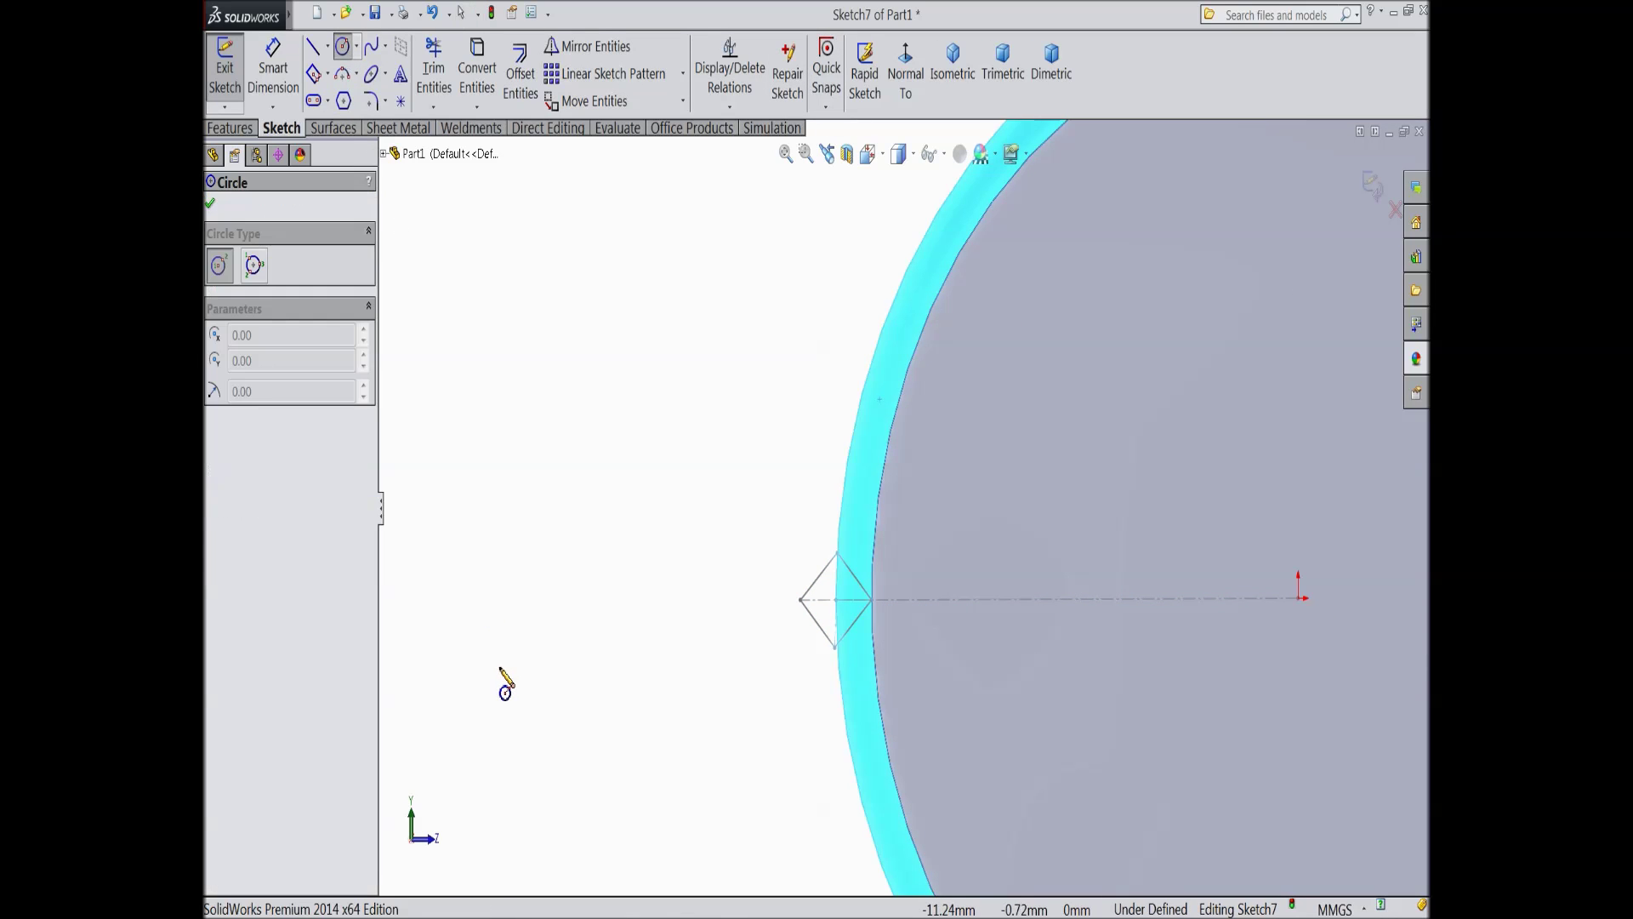
pyautogui.press('f')
pyautogui.scroll(-3, 1119, 646)
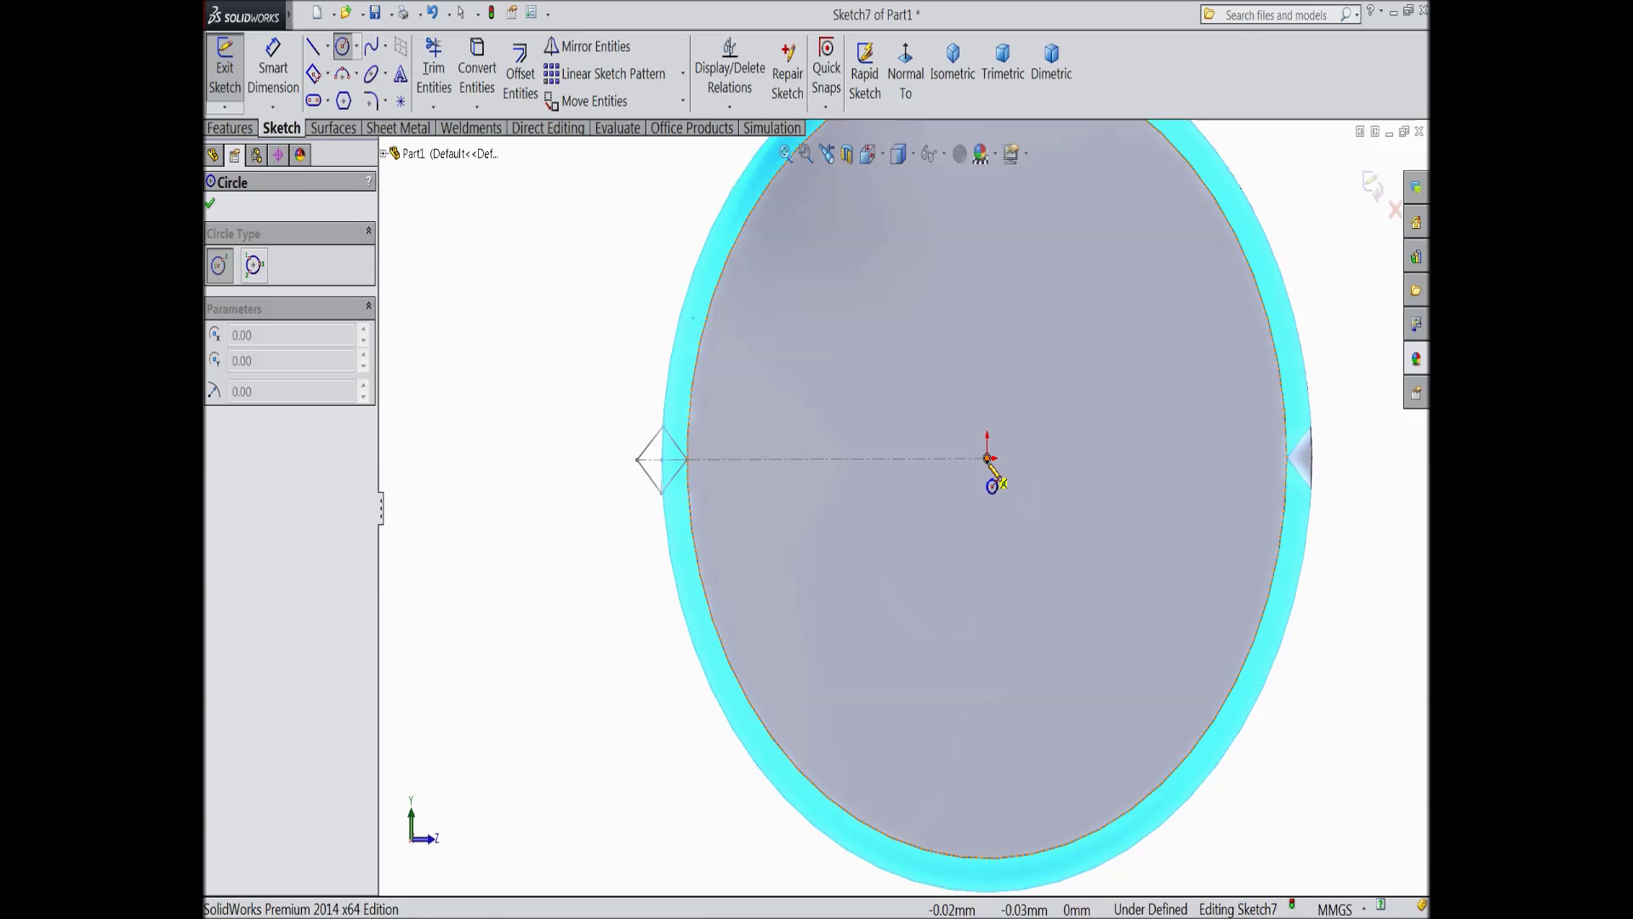
pyautogui.click(987, 460)
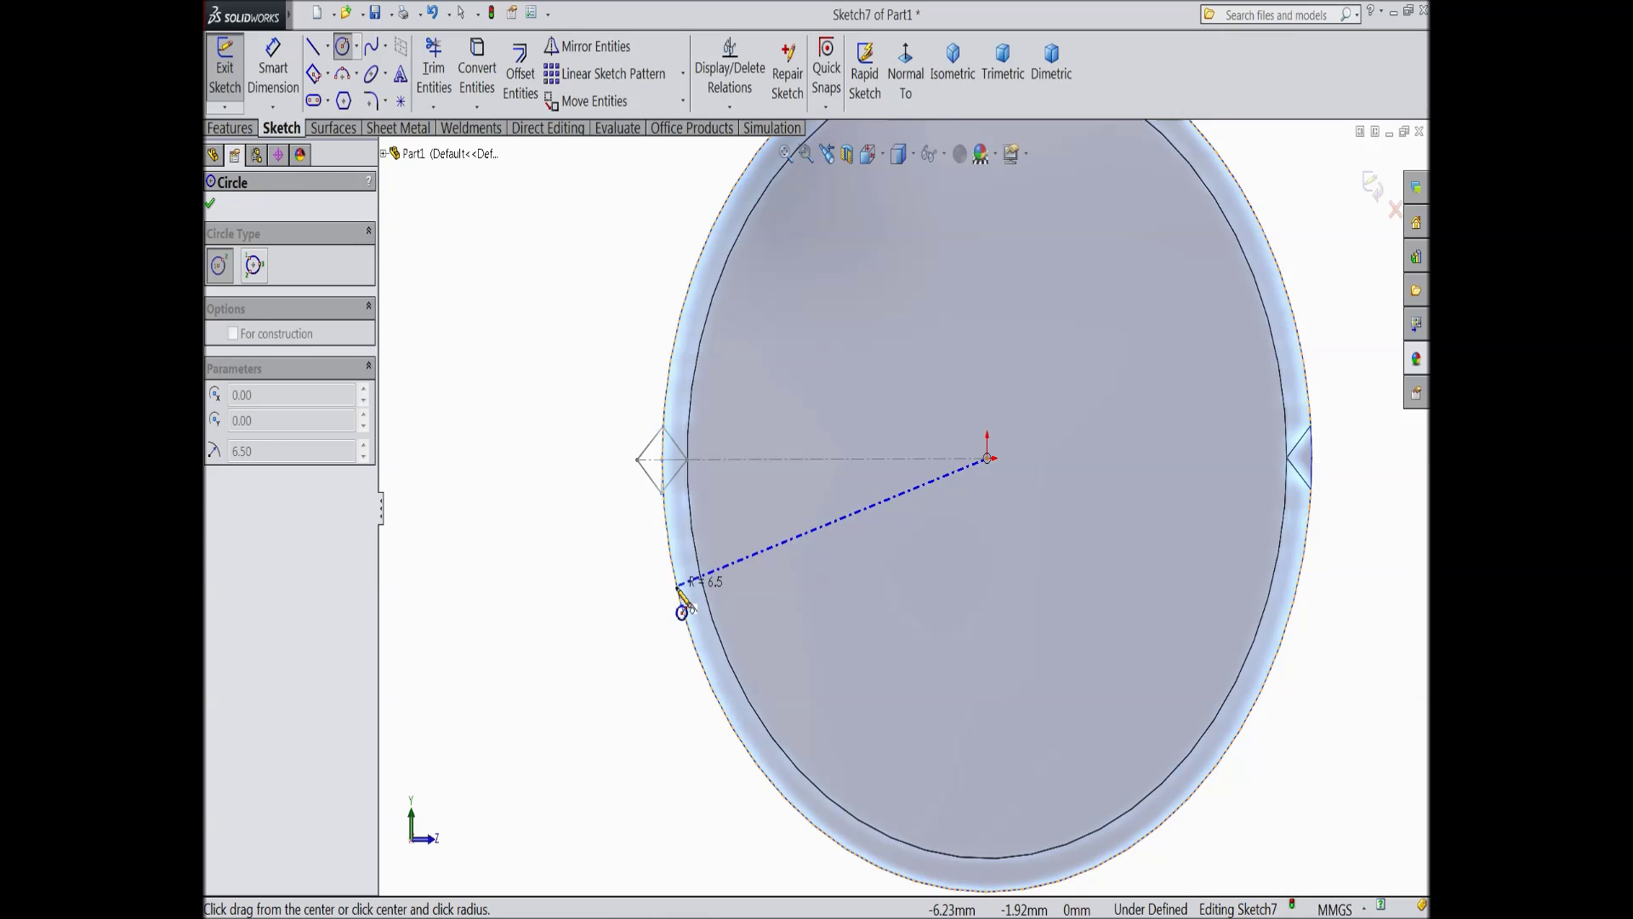
pyautogui.click(686, 602)
pyautogui.rightClick(521, 539)
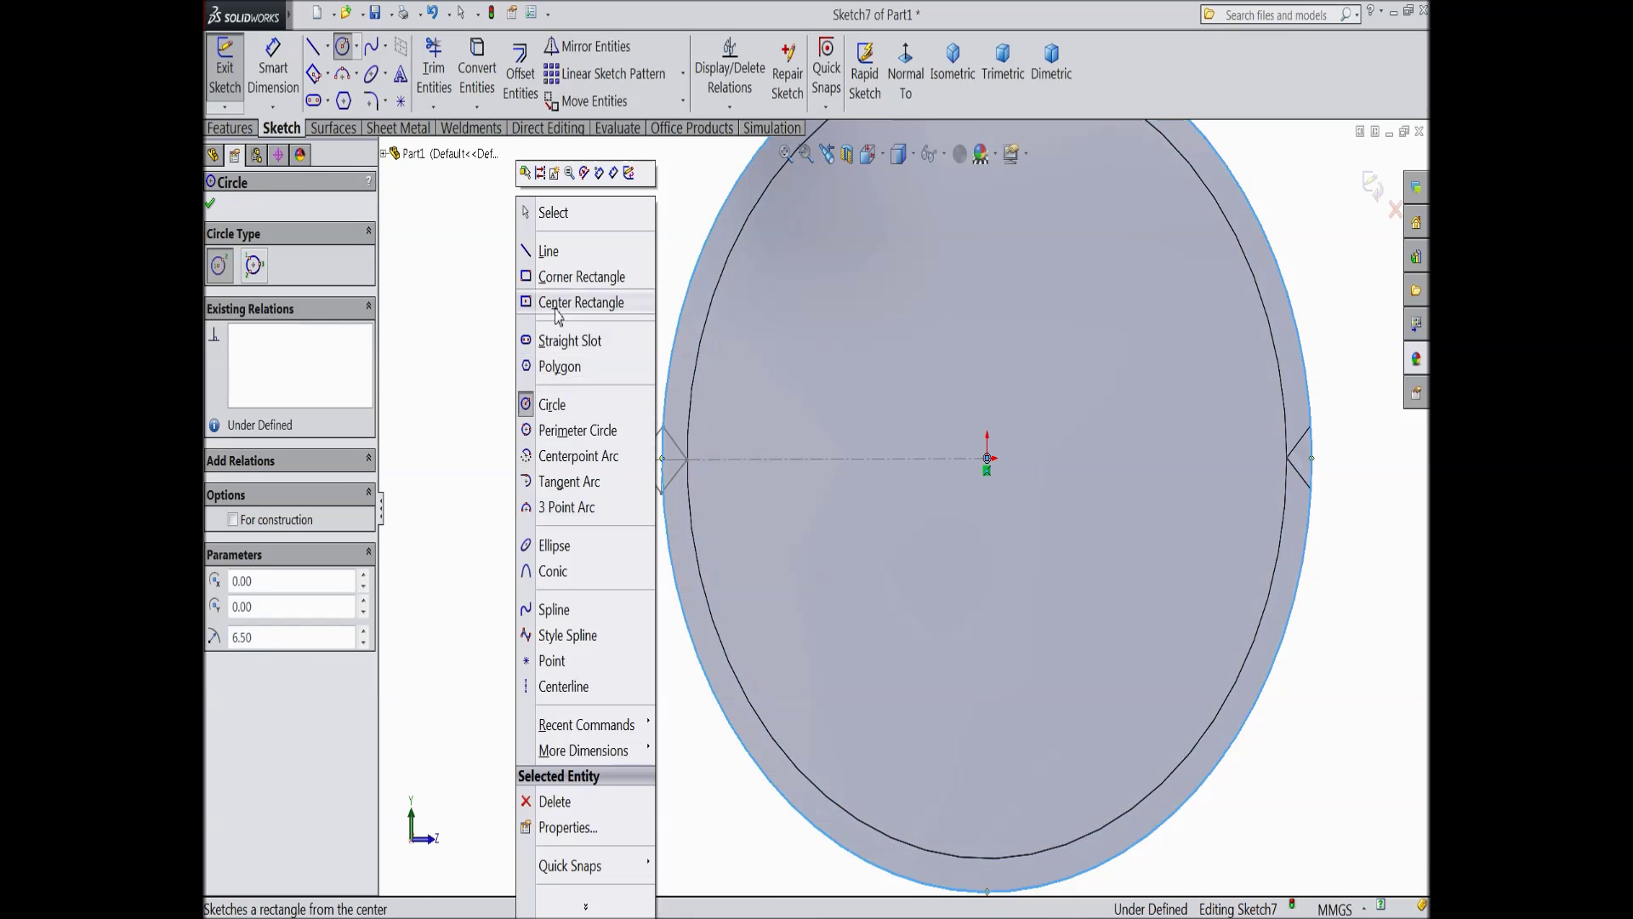
pyautogui.click(551, 212)
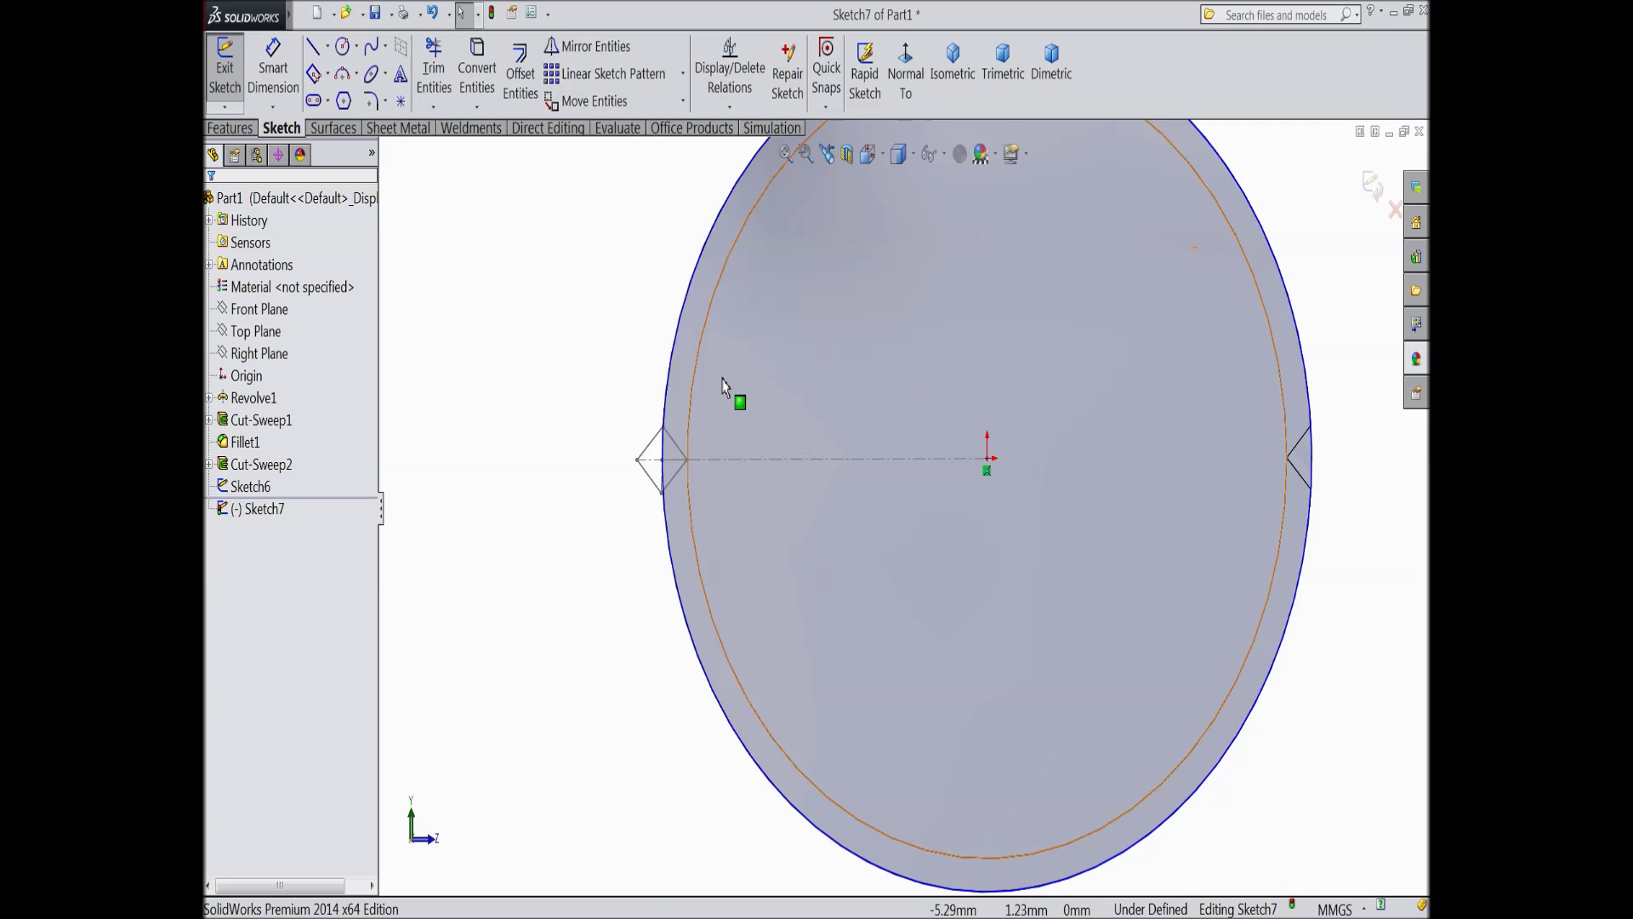
pyautogui.click(1372, 186)
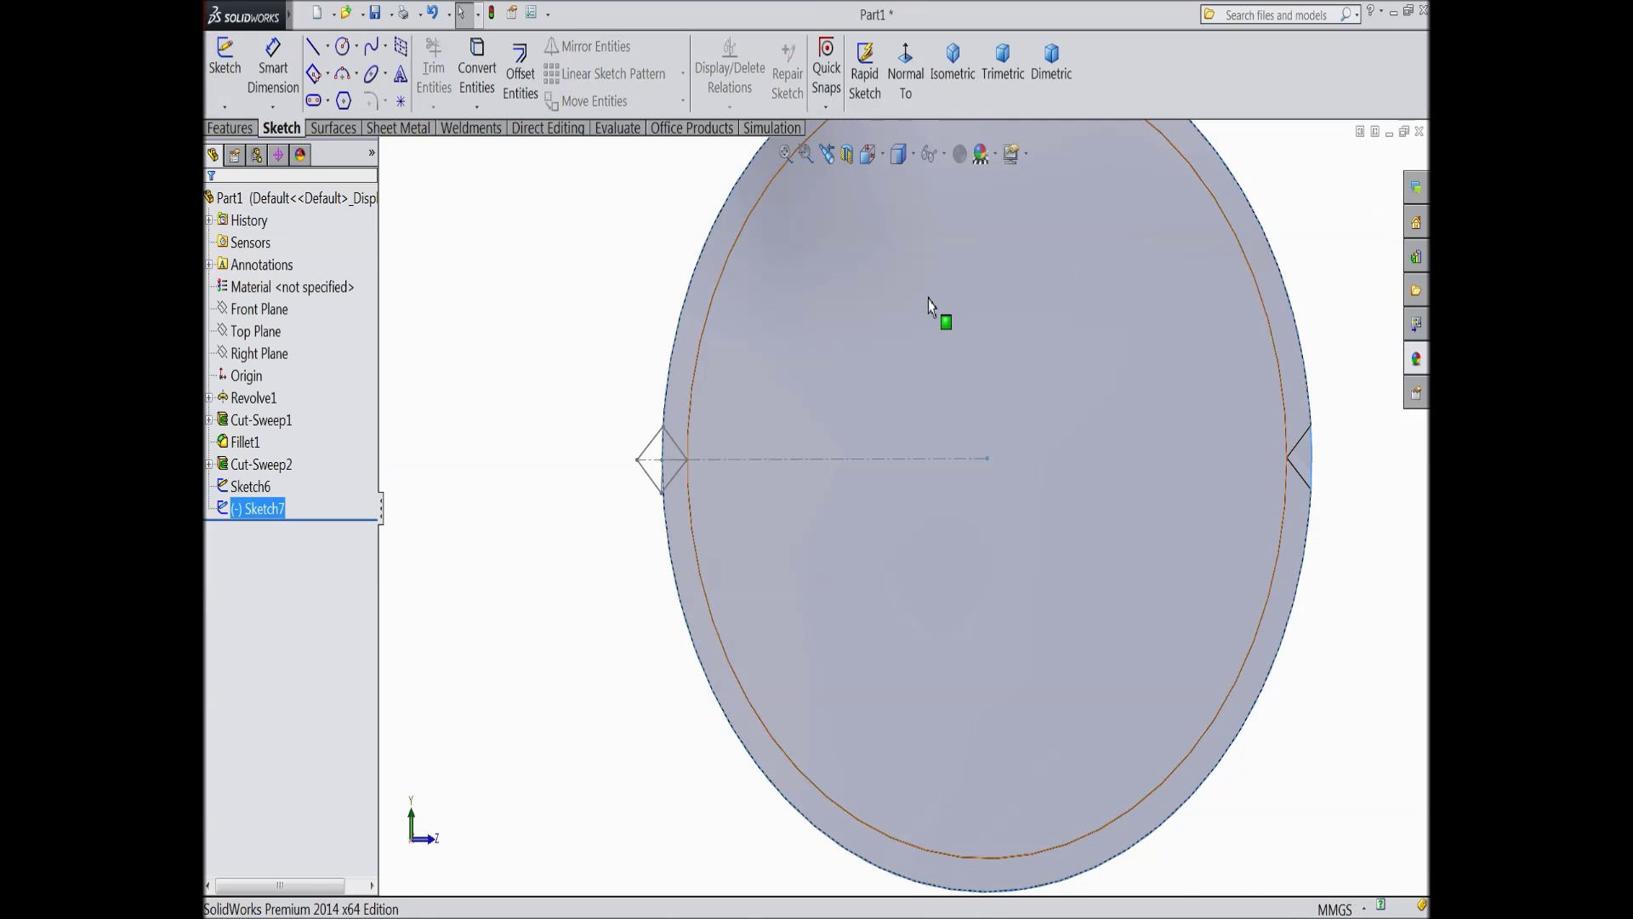
pyautogui.click(230, 127)
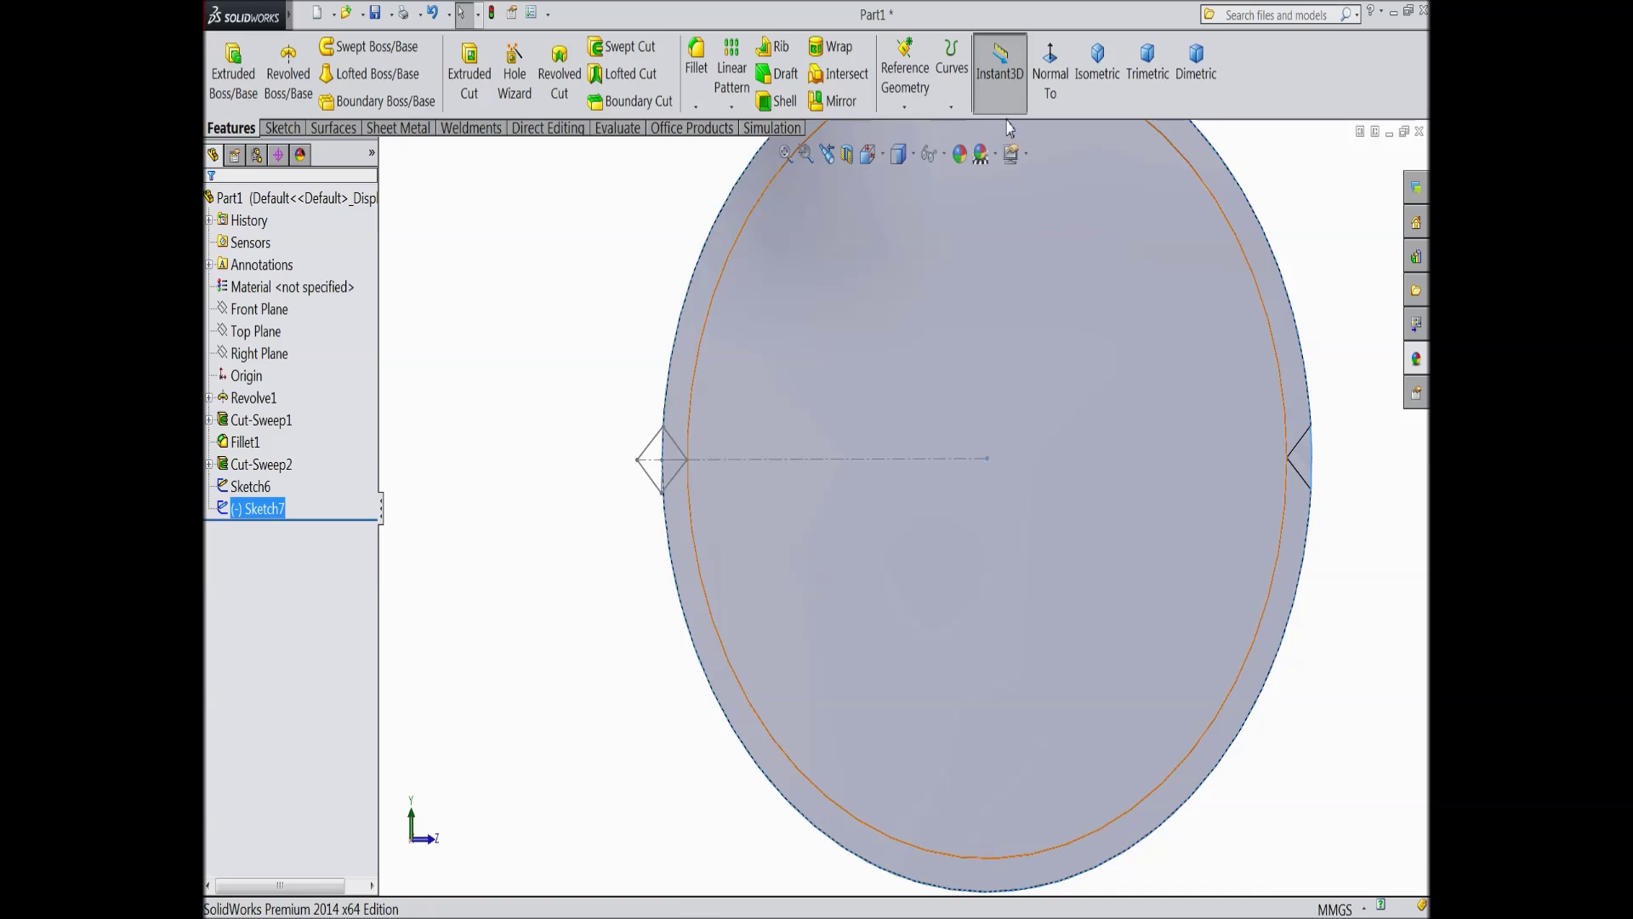
# Step: Create Helix/Spiral3 on the head circle: 30 mm pitch, 0.25 clockwise revolution from 180°, reversed
pyautogui.click(952, 108)
pyautogui.click(969, 268)
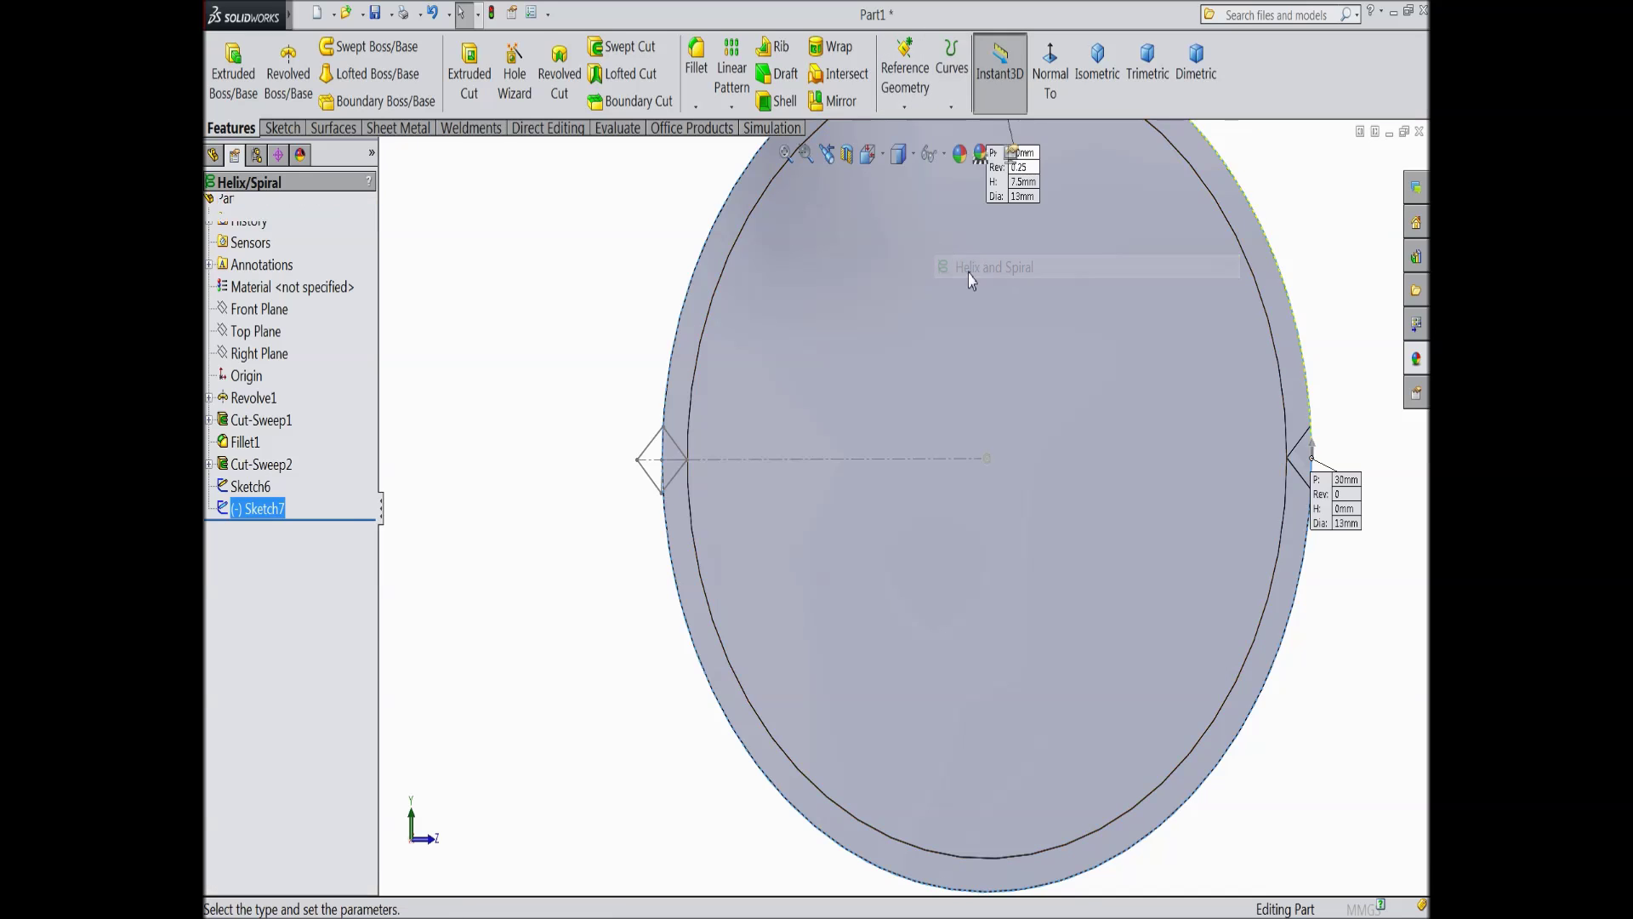
pyautogui.moveTo(791, 321); pyautogui.dragTo(741, 412, button='middle')
pyautogui.scroll(-5, 787, 601)
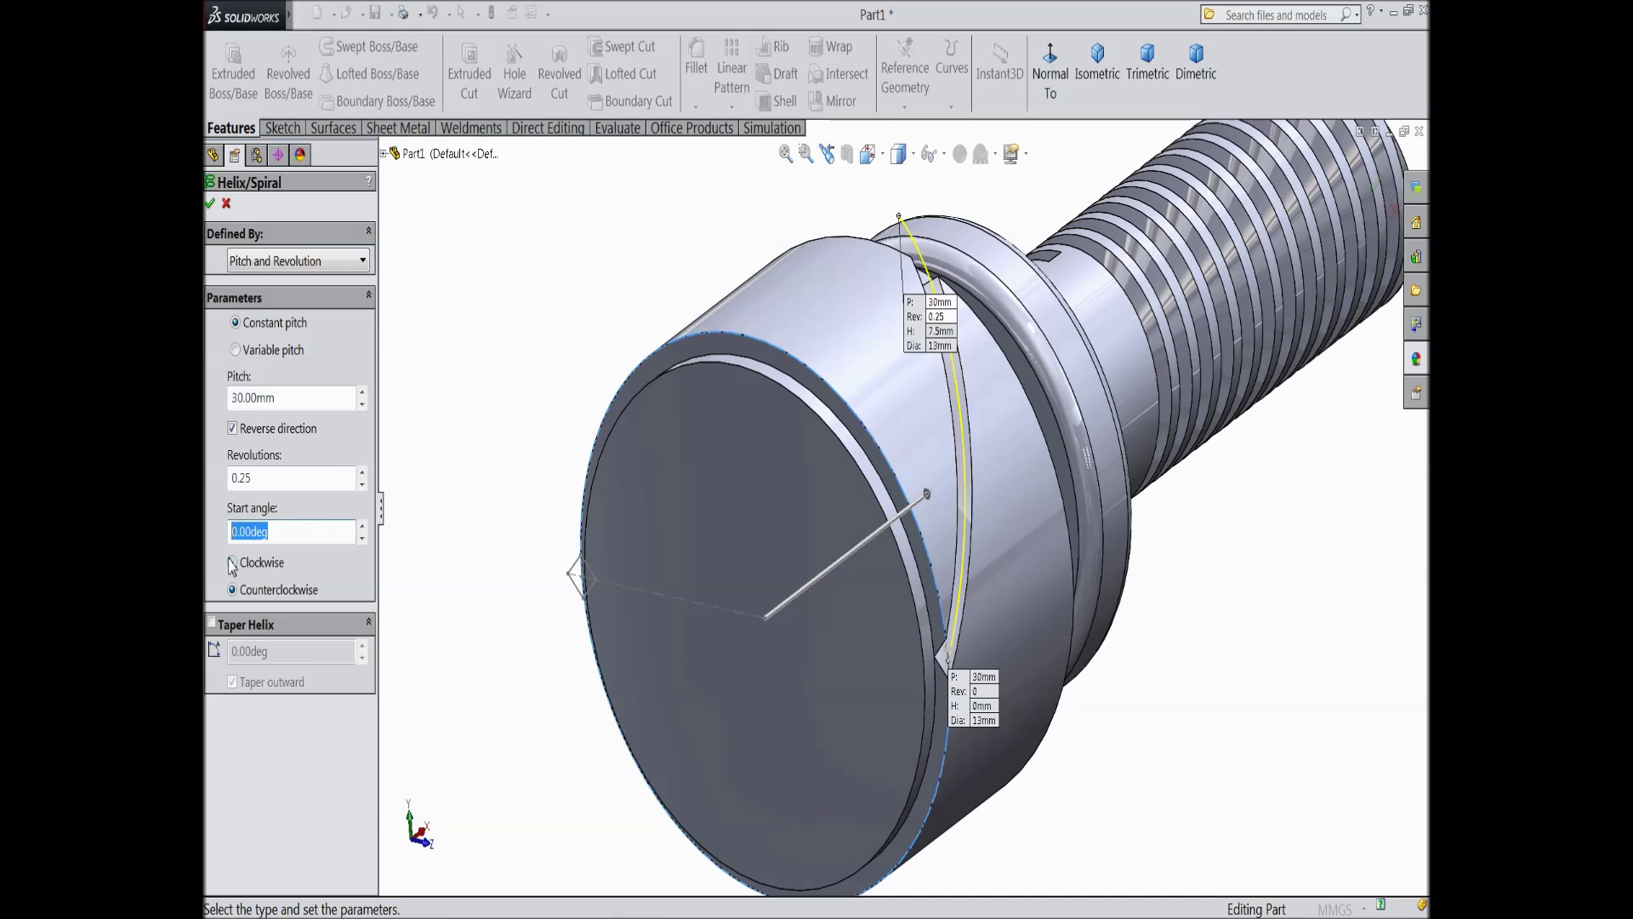
pyautogui.scroll(2, 521, 606)
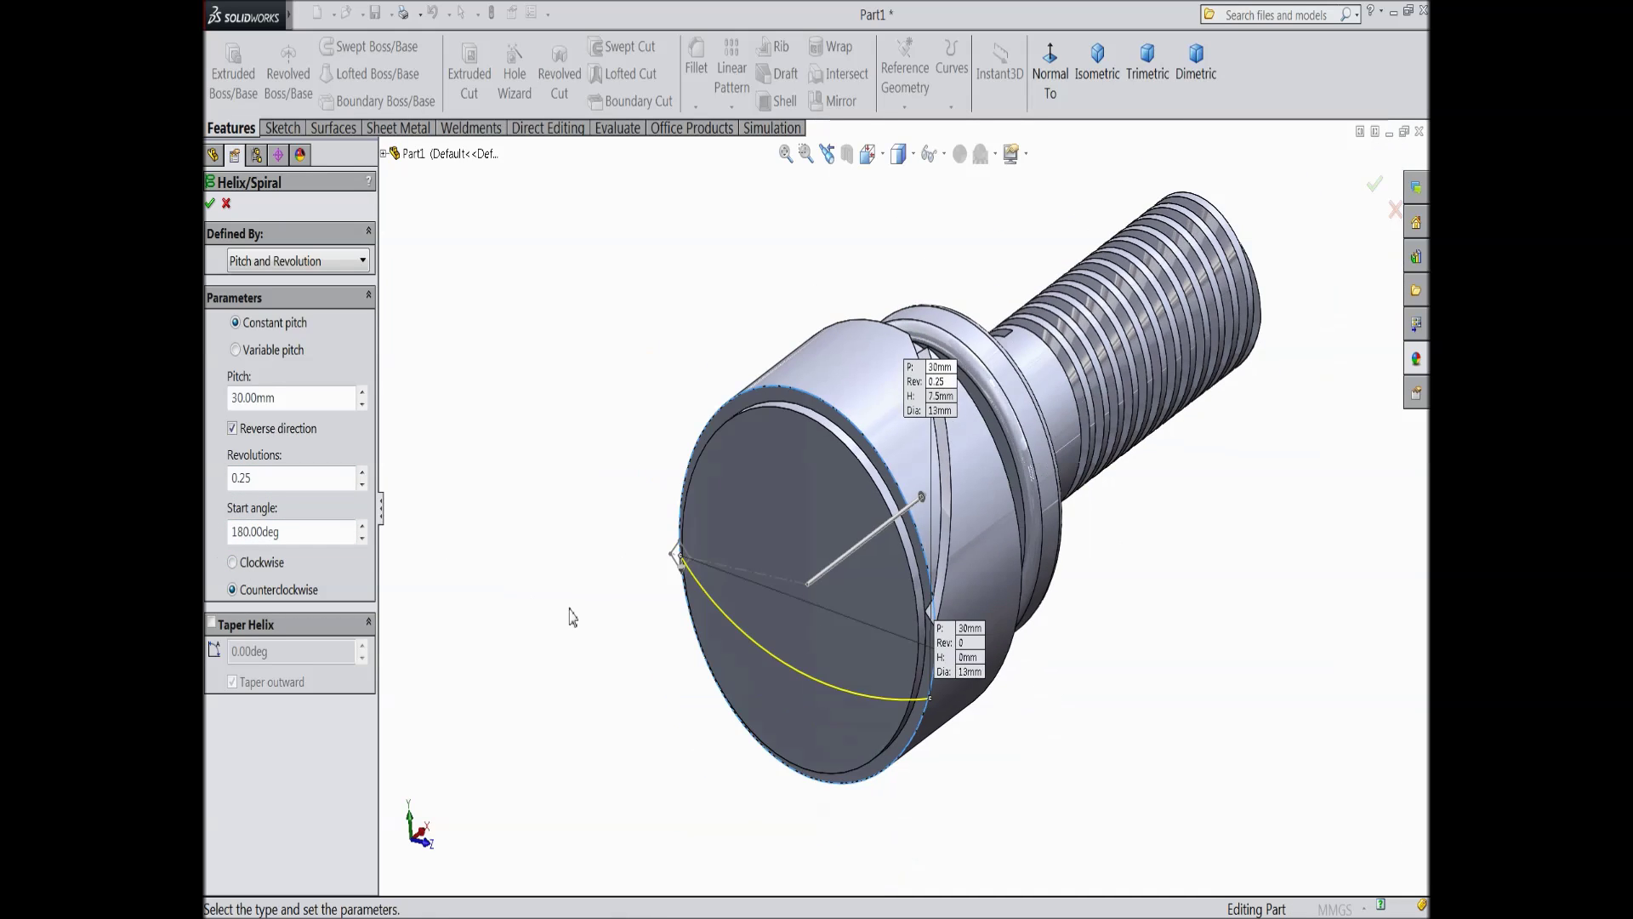
pyautogui.moveTo(572, 613); pyautogui.dragTo(618, 601, button='middle')
pyautogui.scroll(-3, 619, 601)
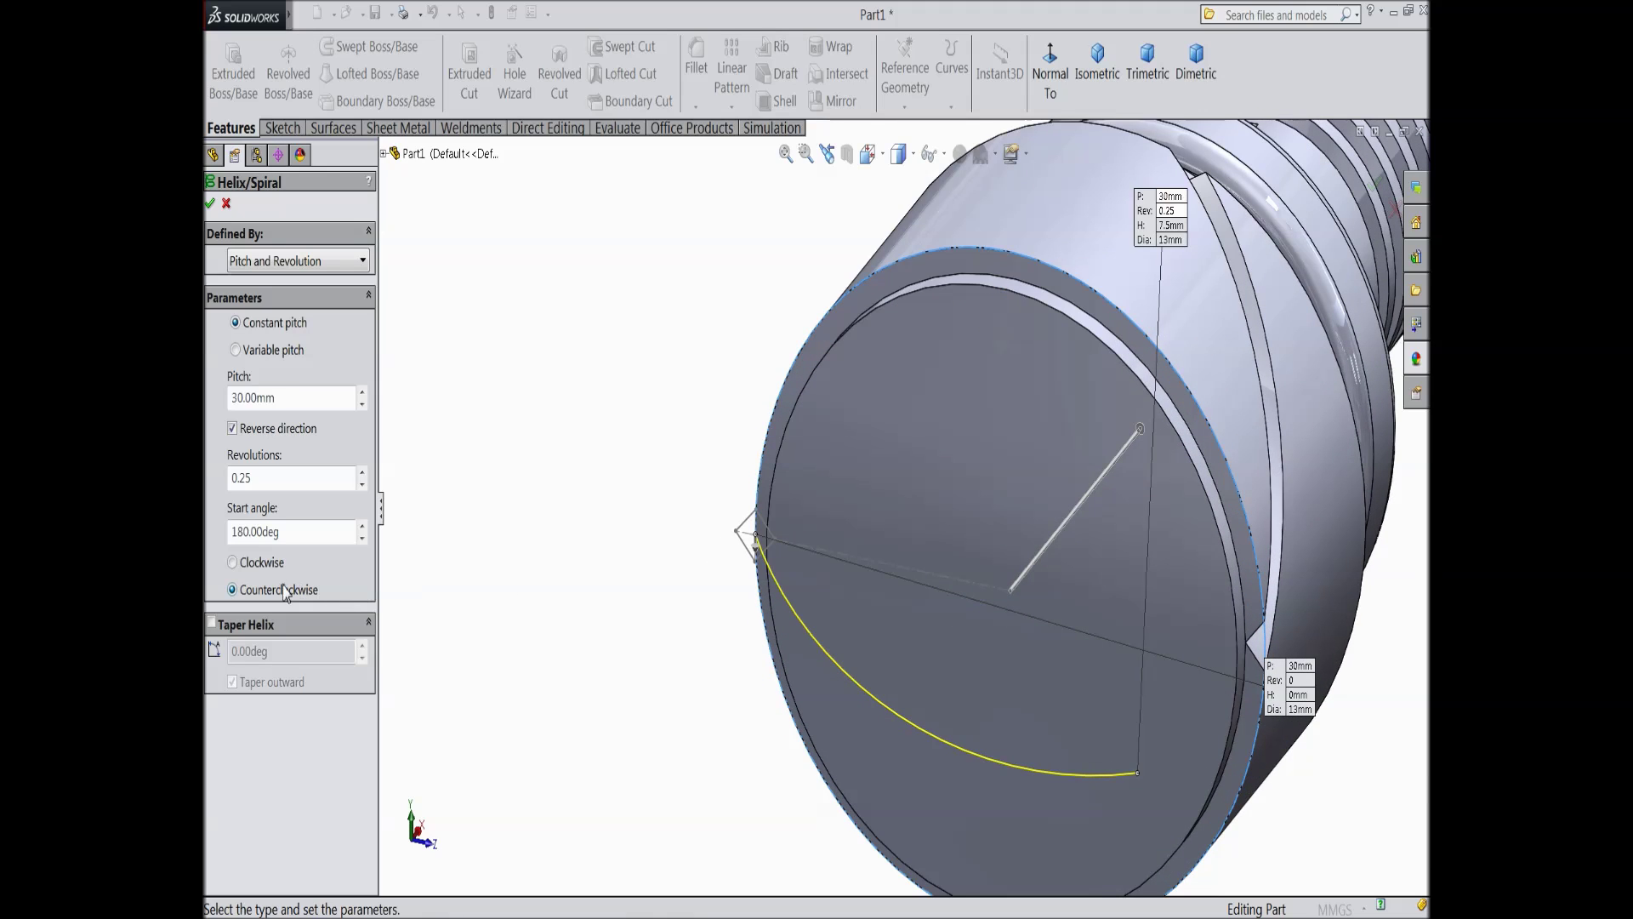
pyautogui.click(232, 563)
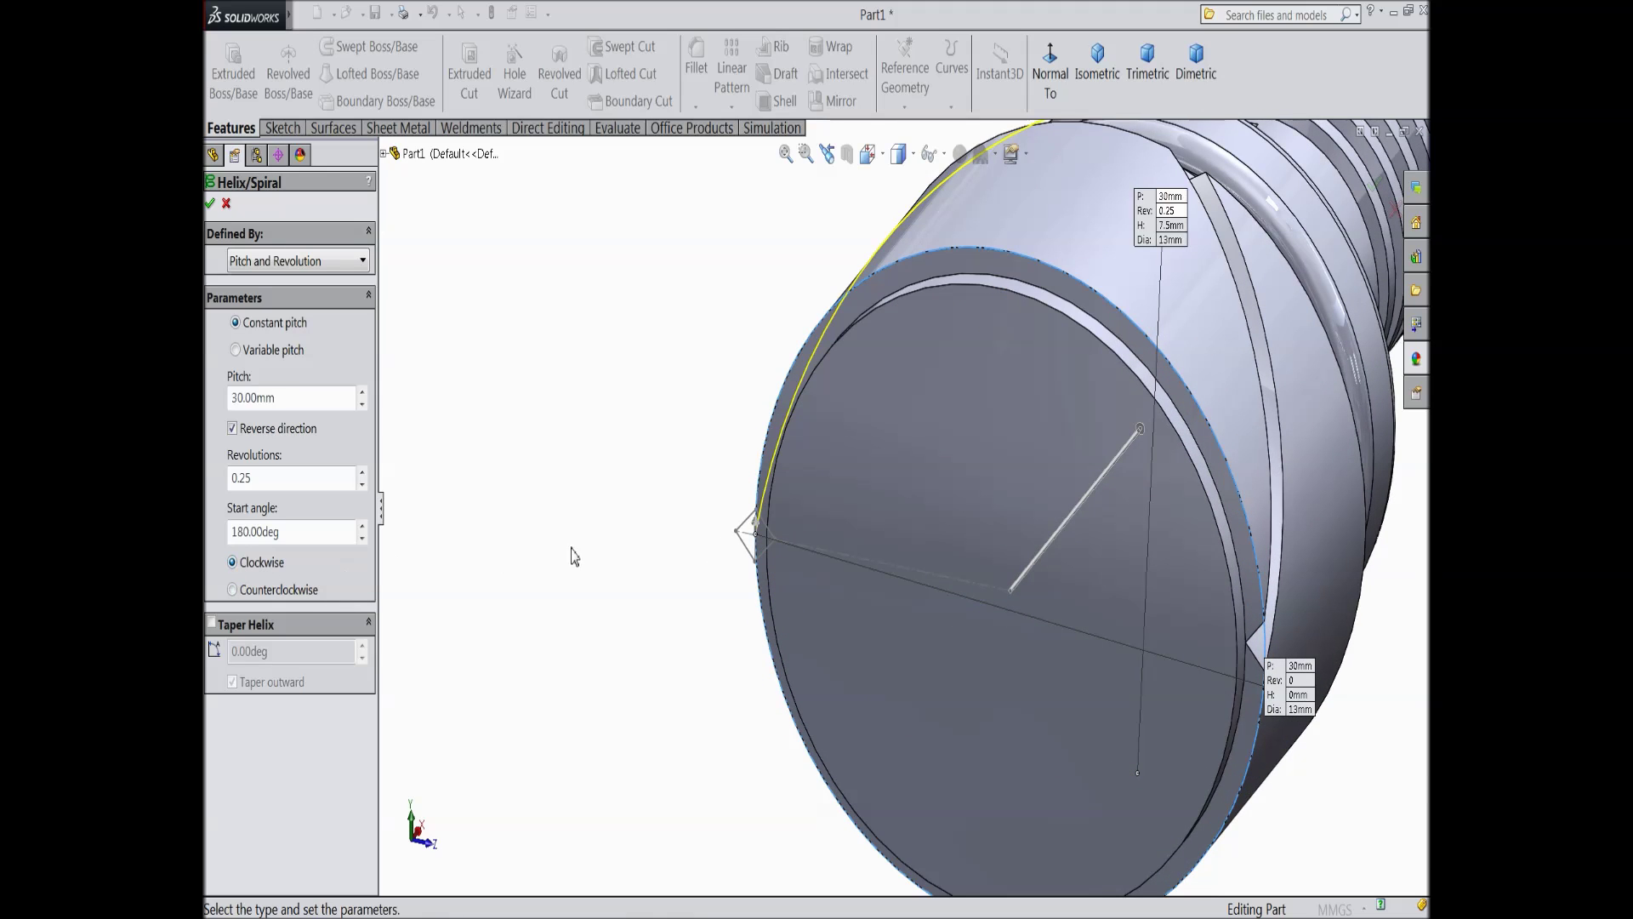
pyautogui.click(211, 206)
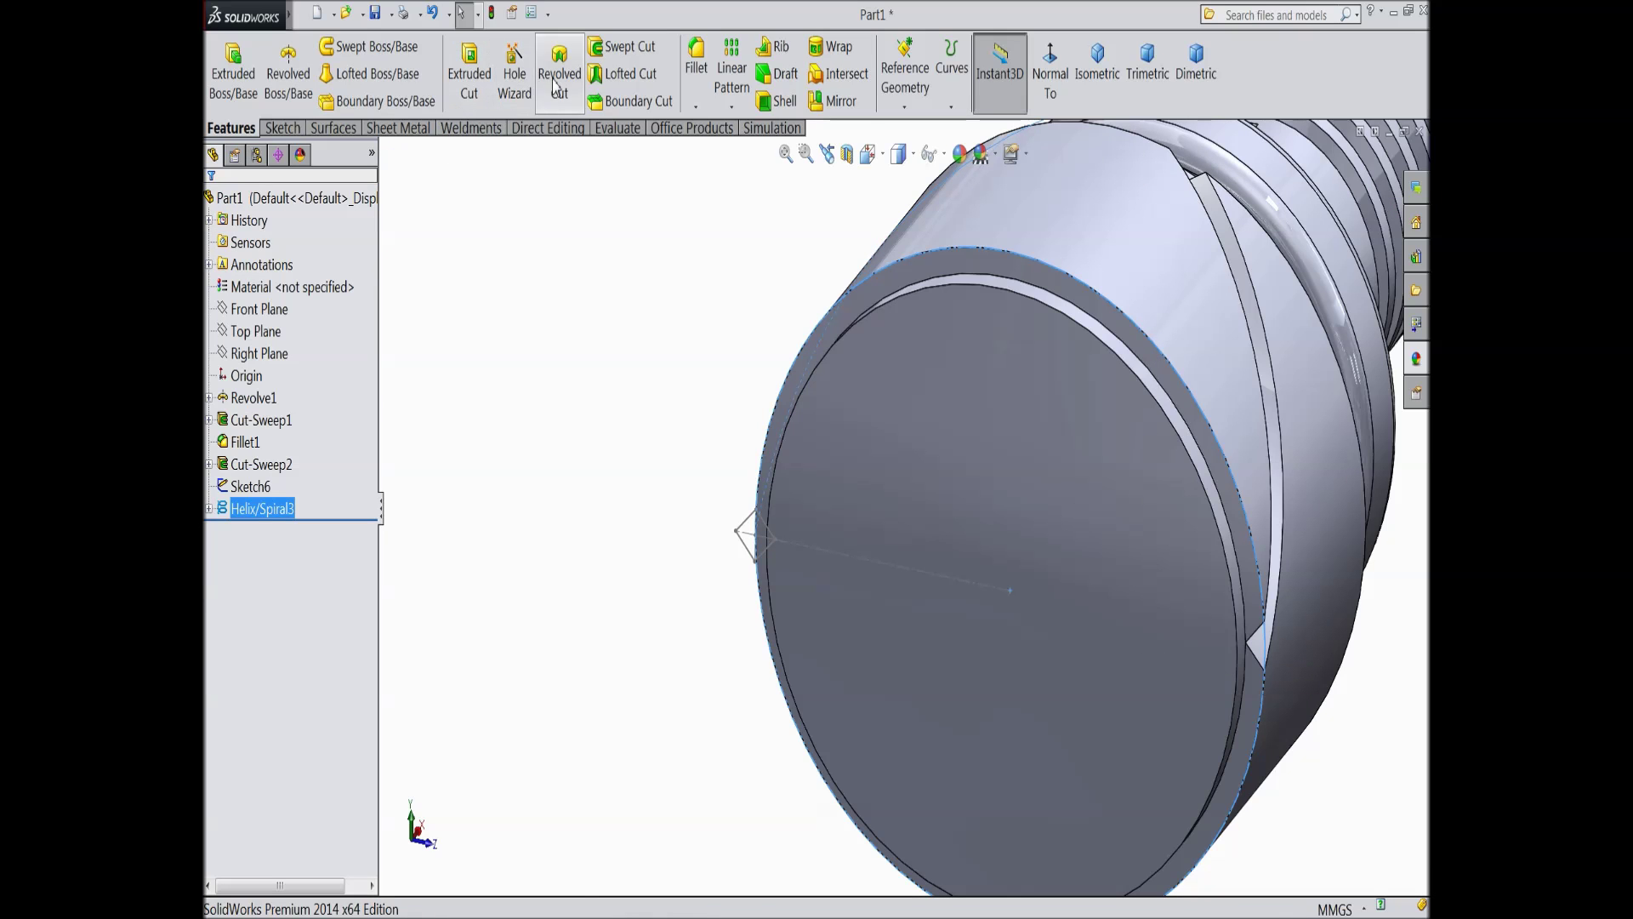
# Step: Sweep-cut the Sketch6 diamond along Helix/Spiral3 to create Cut-Sweep3
pyautogui.click(625, 48)
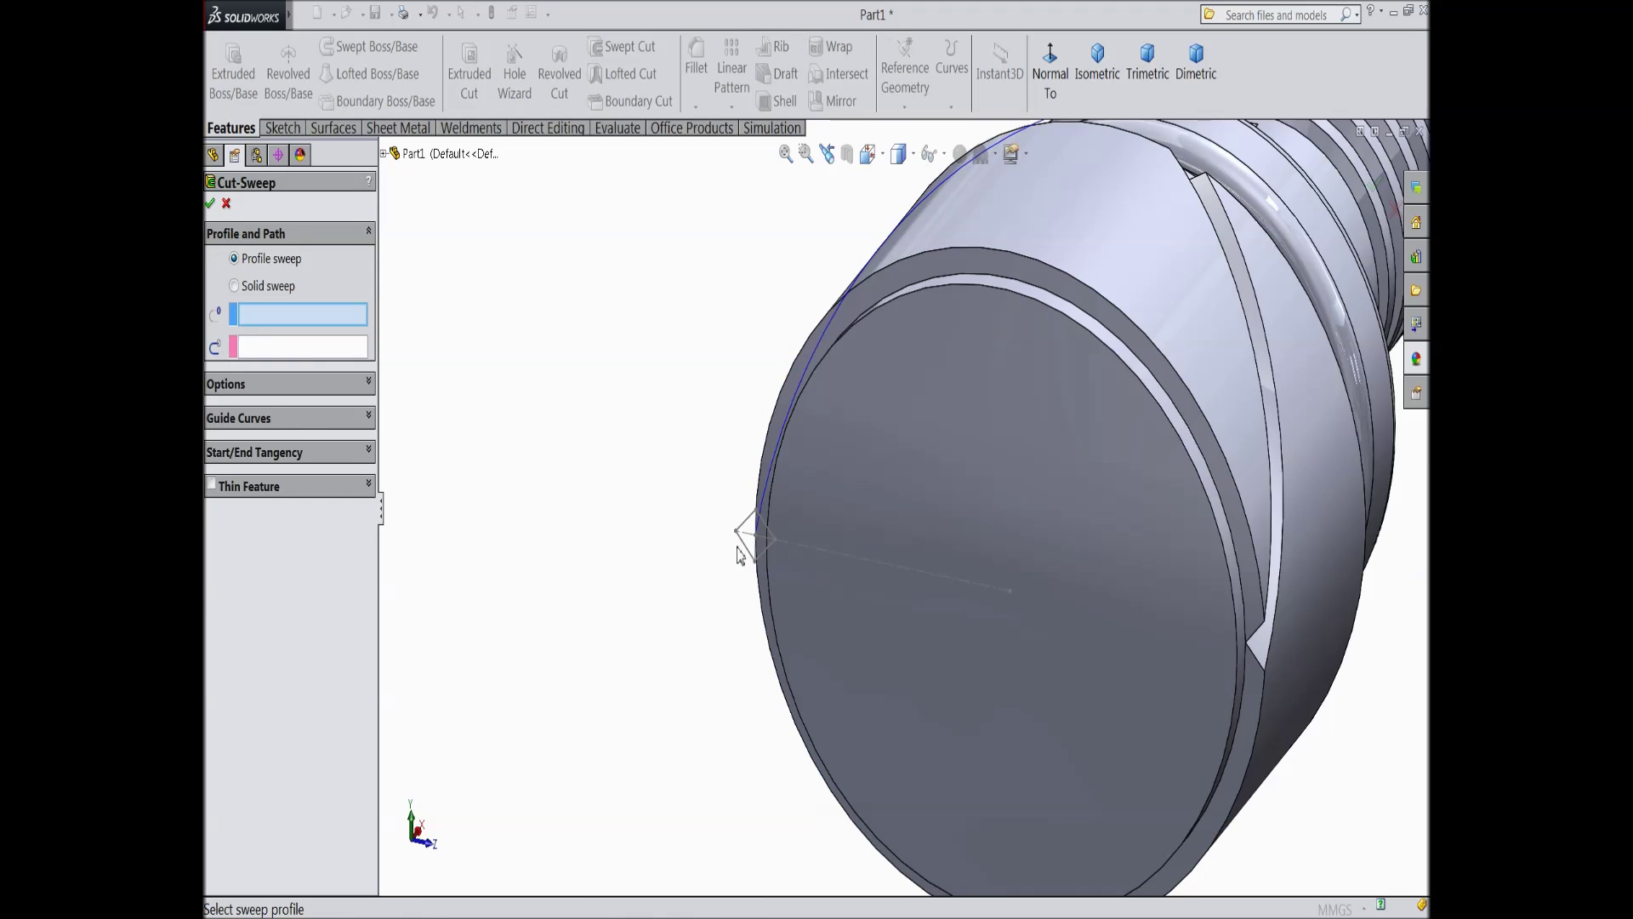
pyautogui.click(766, 561)
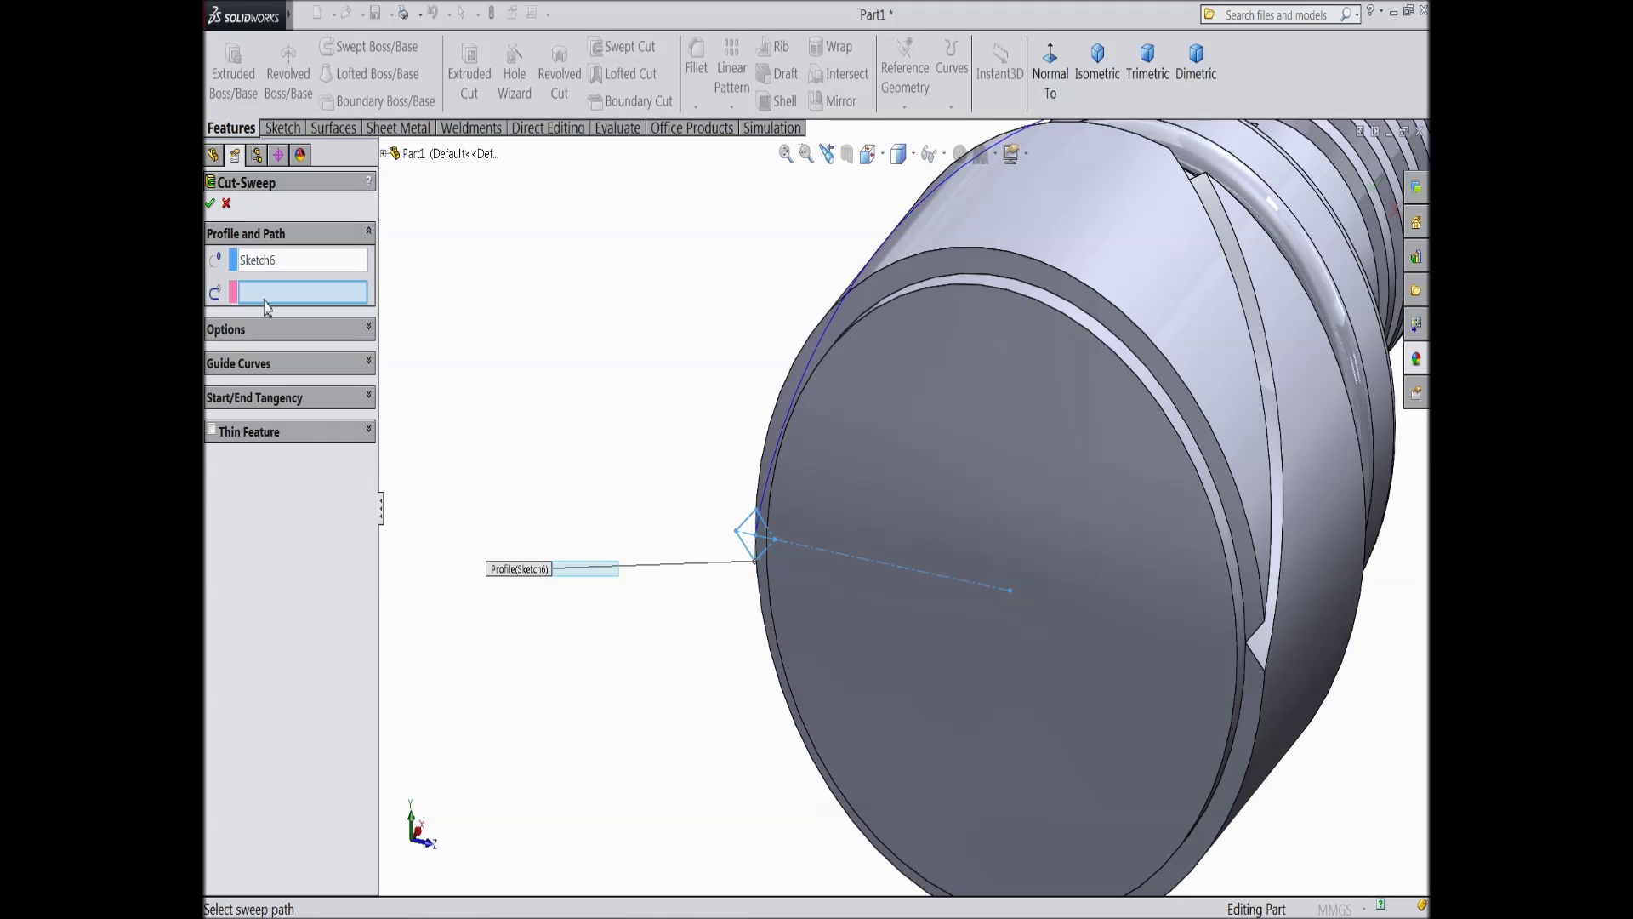
pyautogui.click(829, 326)
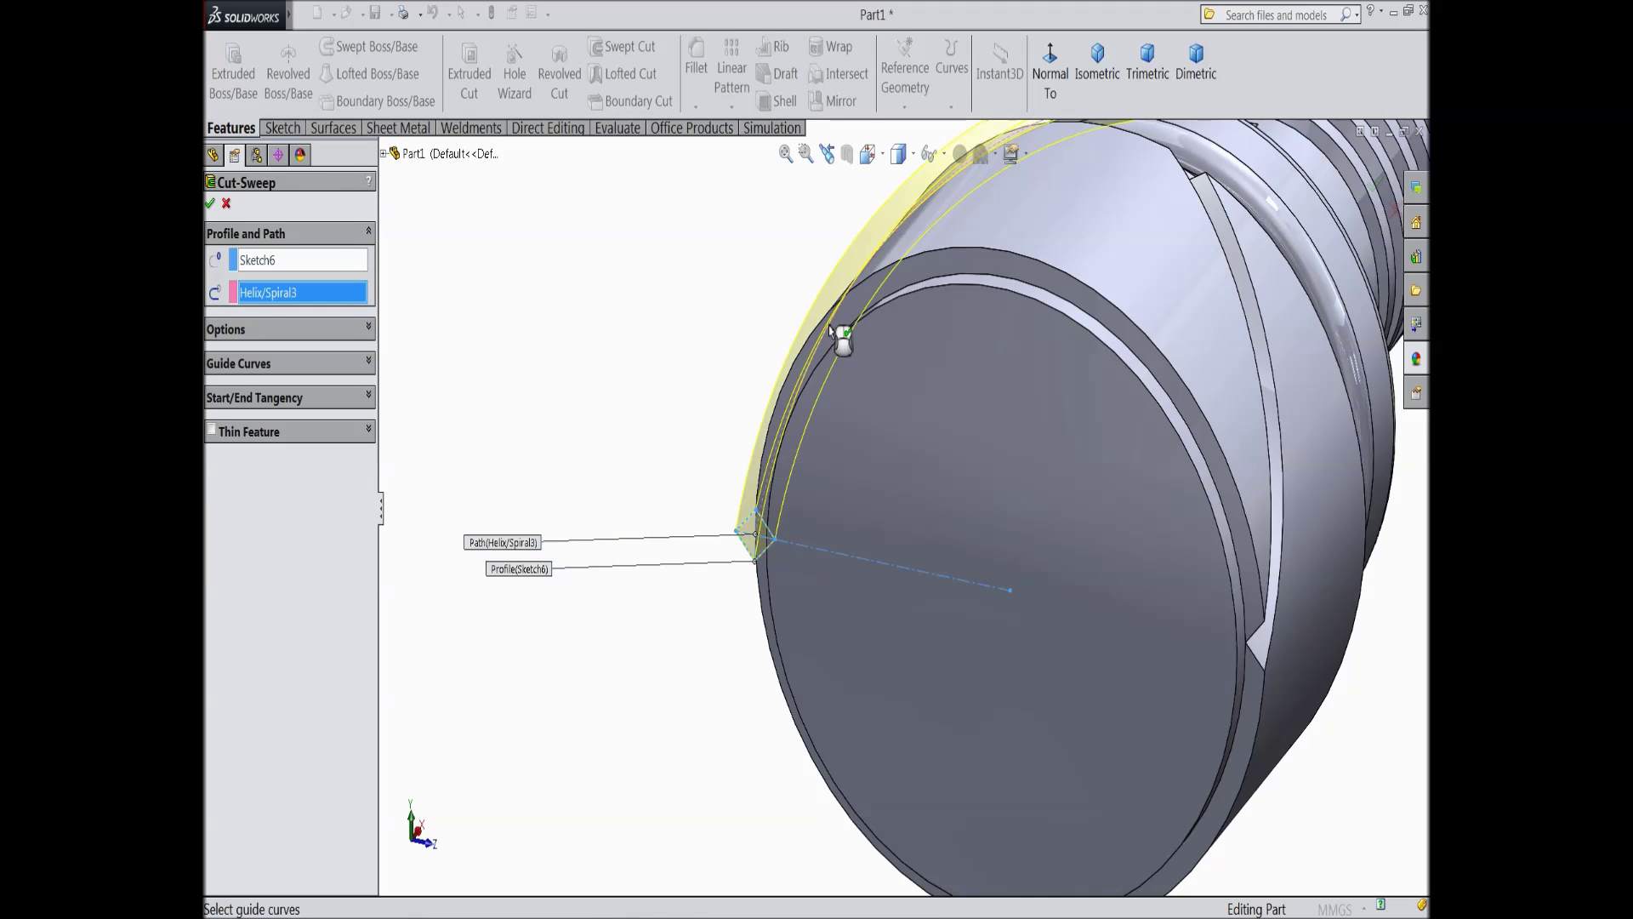
pyautogui.scroll(2, 737, 421)
pyautogui.moveTo(723, 385); pyautogui.dragTo(796, 409, button='middle')
pyautogui.scroll(-3, 795, 409)
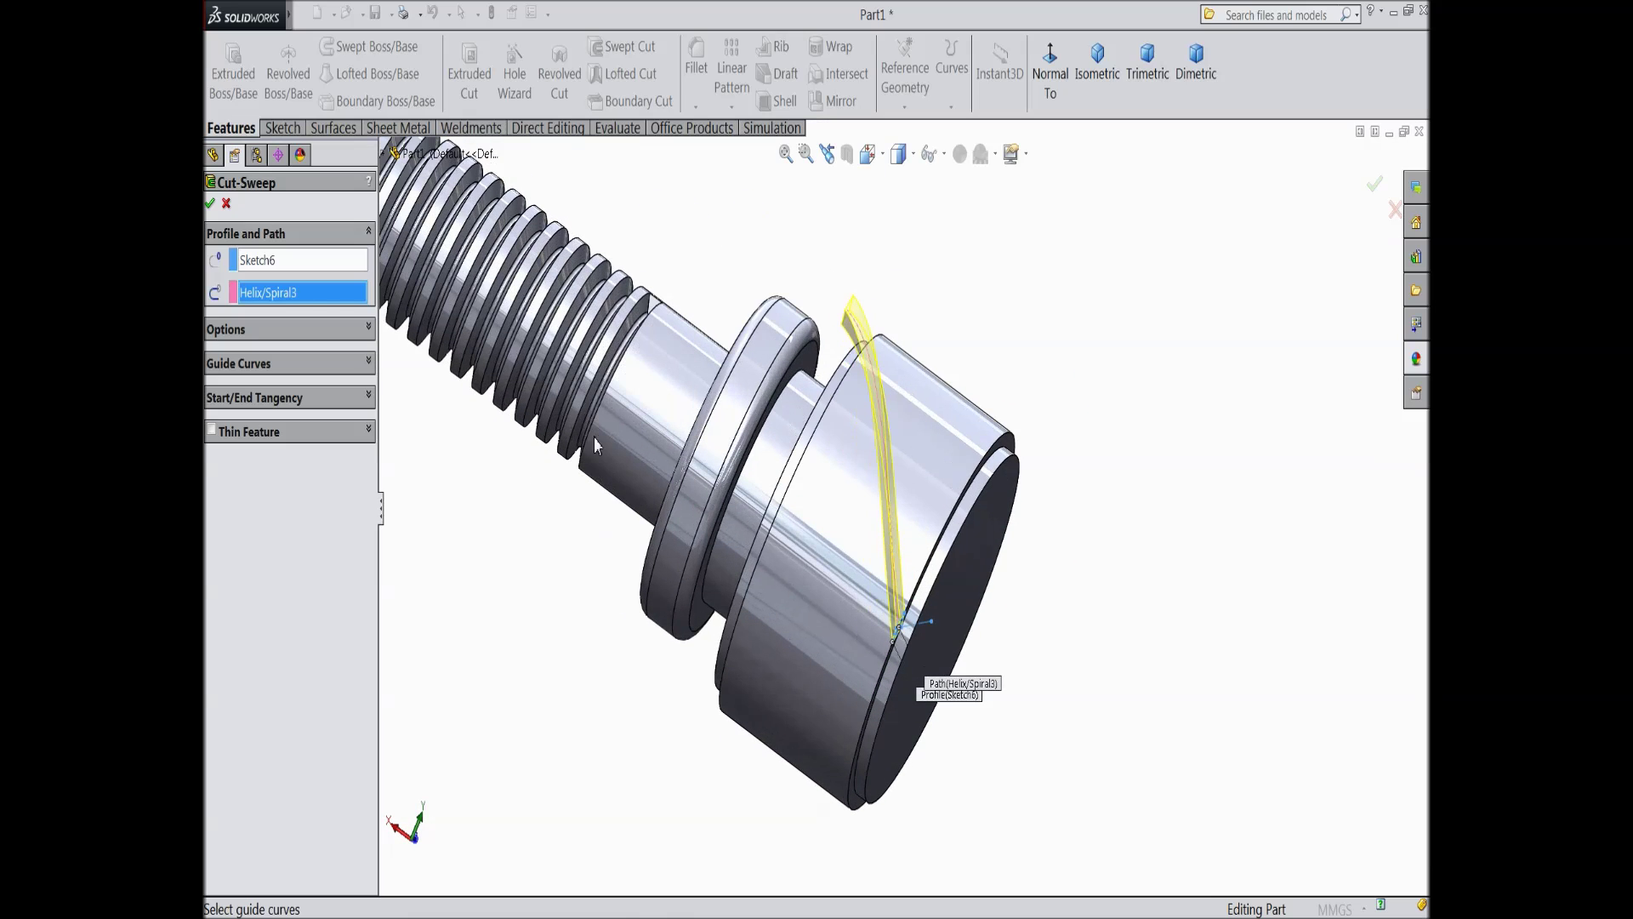
pyautogui.click(211, 204)
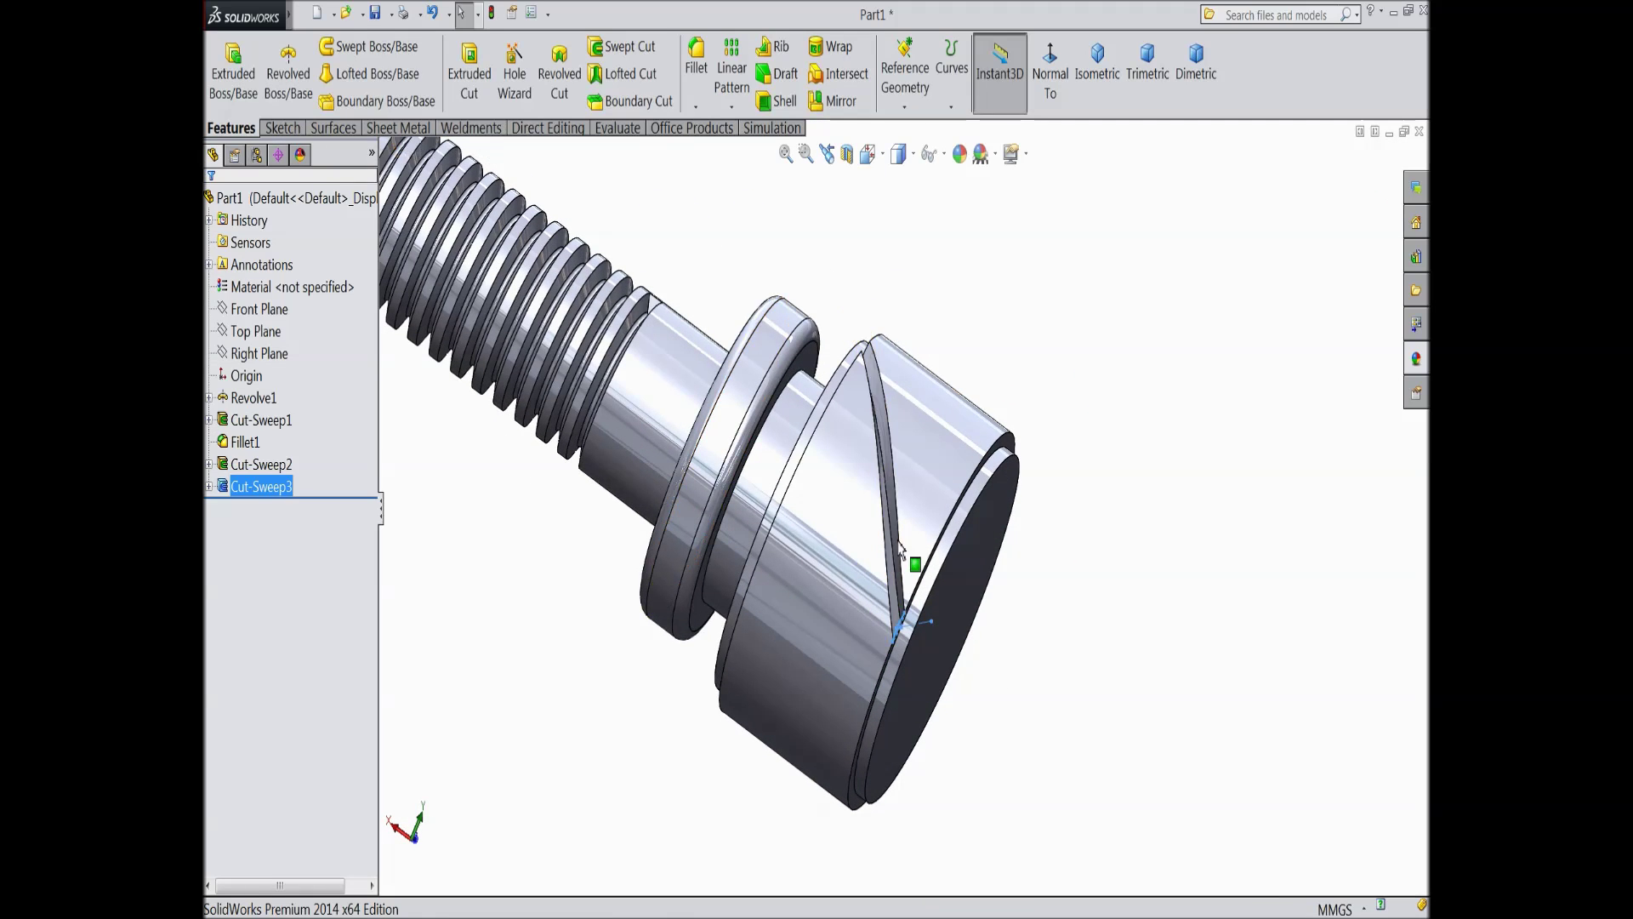
# Step: Reorient the view normal to the bolt head, then to isometric
pyautogui.scroll(3, 958, 531)
pyautogui.click(1068, 554)
pyautogui.moveTo(1068, 554); pyautogui.dragTo(888, 576, button='middle')
pyautogui.click(1050, 75)
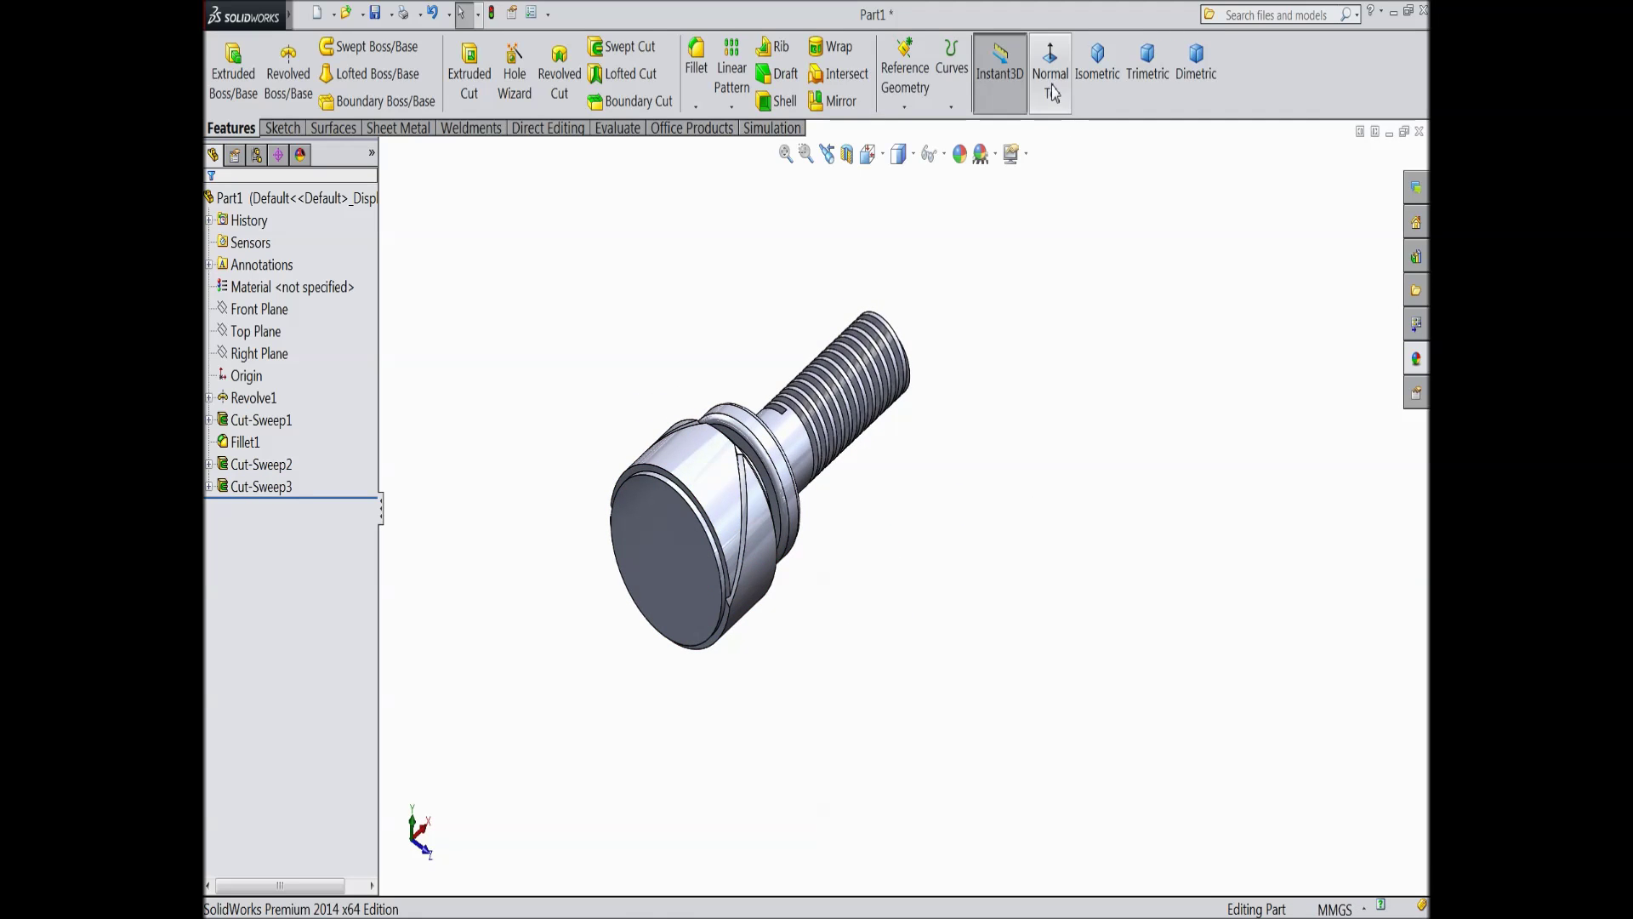
pyautogui.click(1098, 68)
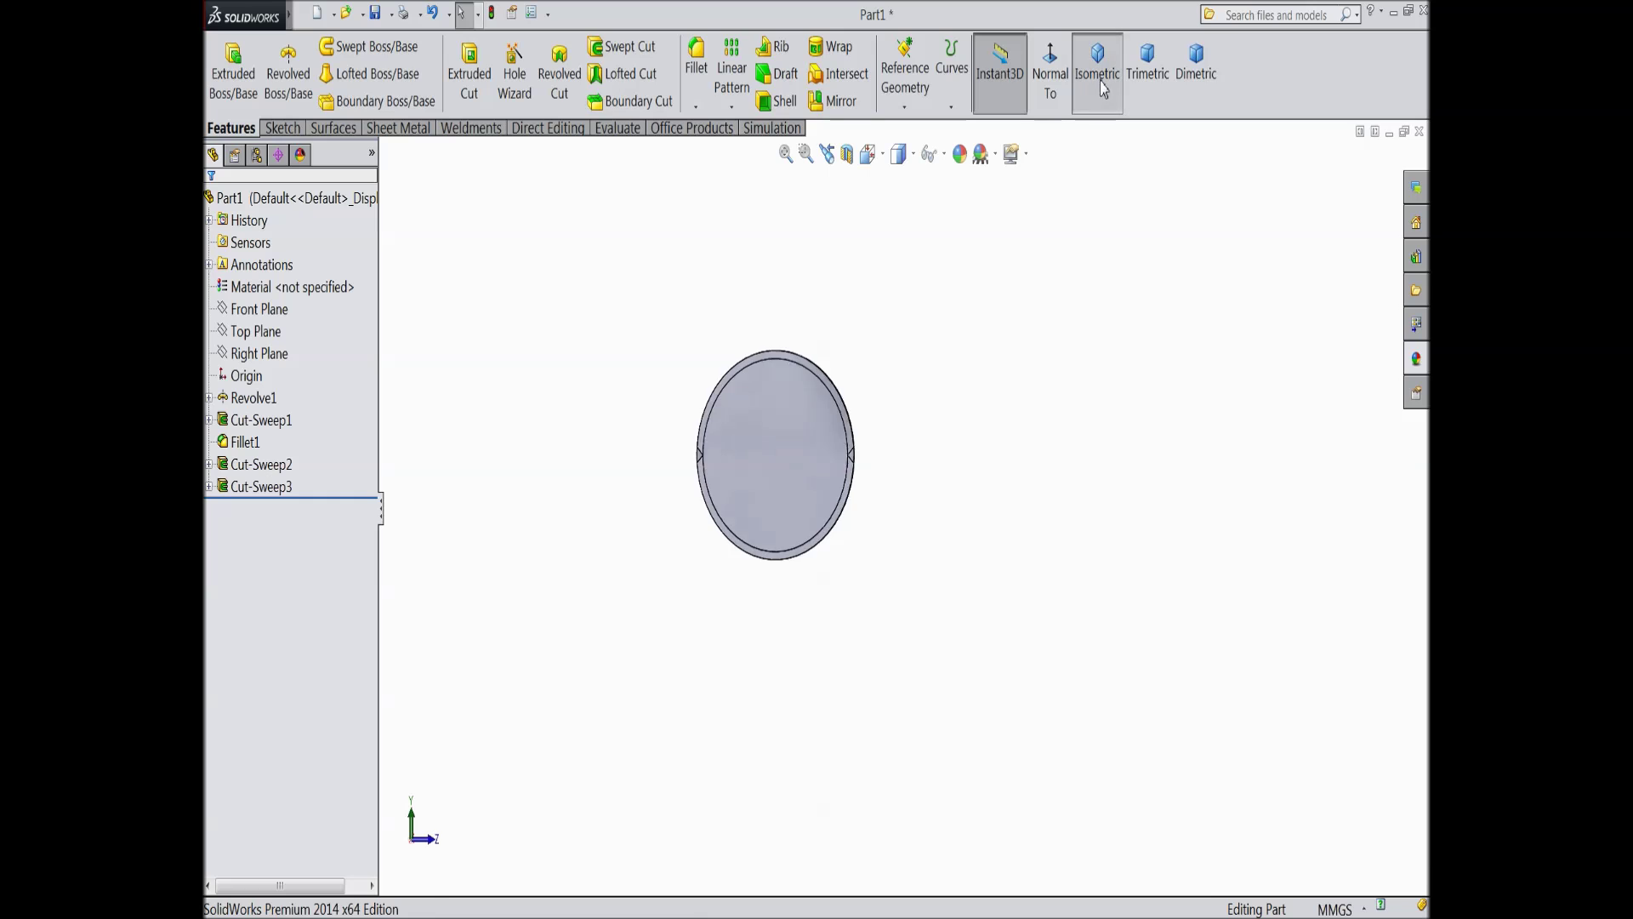
pyautogui.scroll(-3, 817, 323)
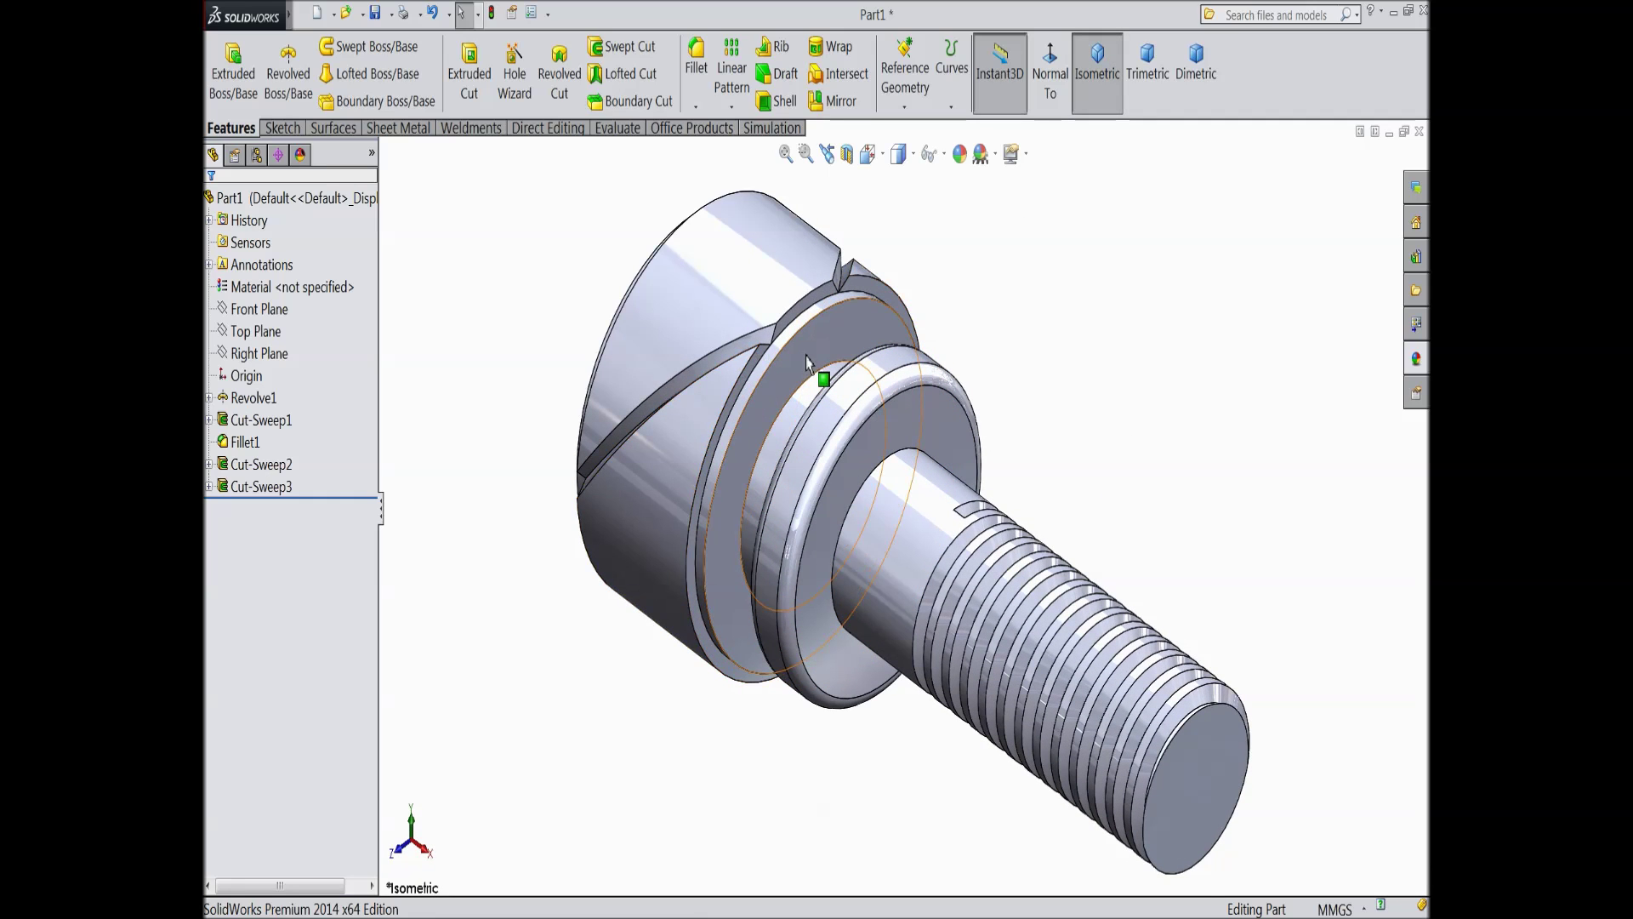
# Step: Circular-pattern Cut-Sweep3 and Cut-Sweep2 20 times around the head's cylindrical face
pyautogui.click(732, 106)
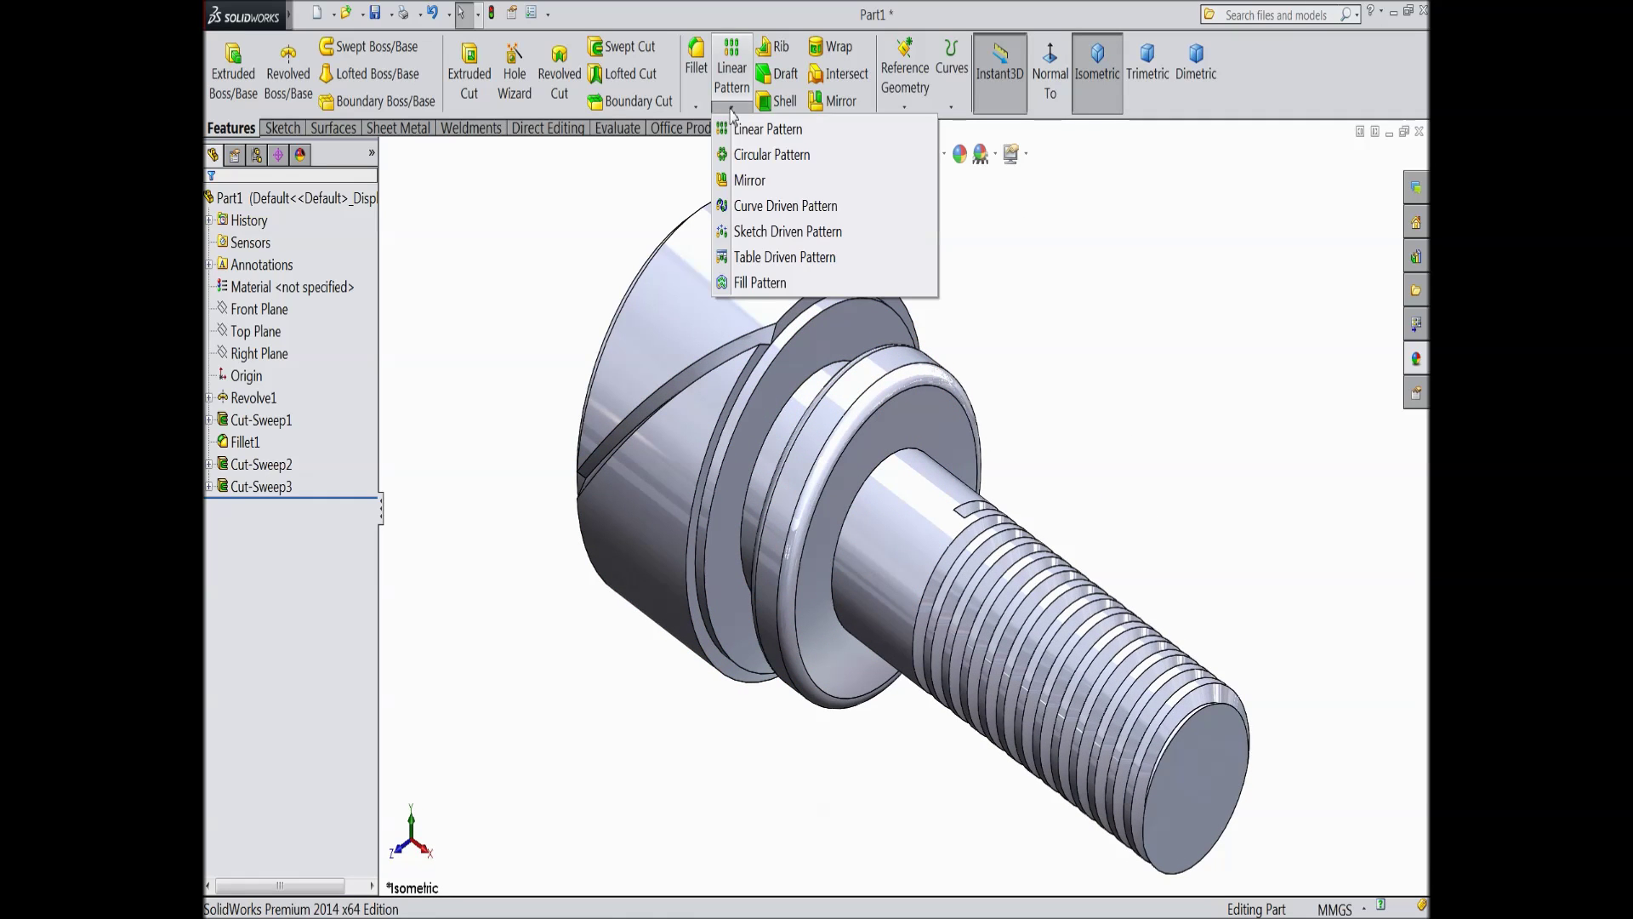
pyautogui.click(753, 158)
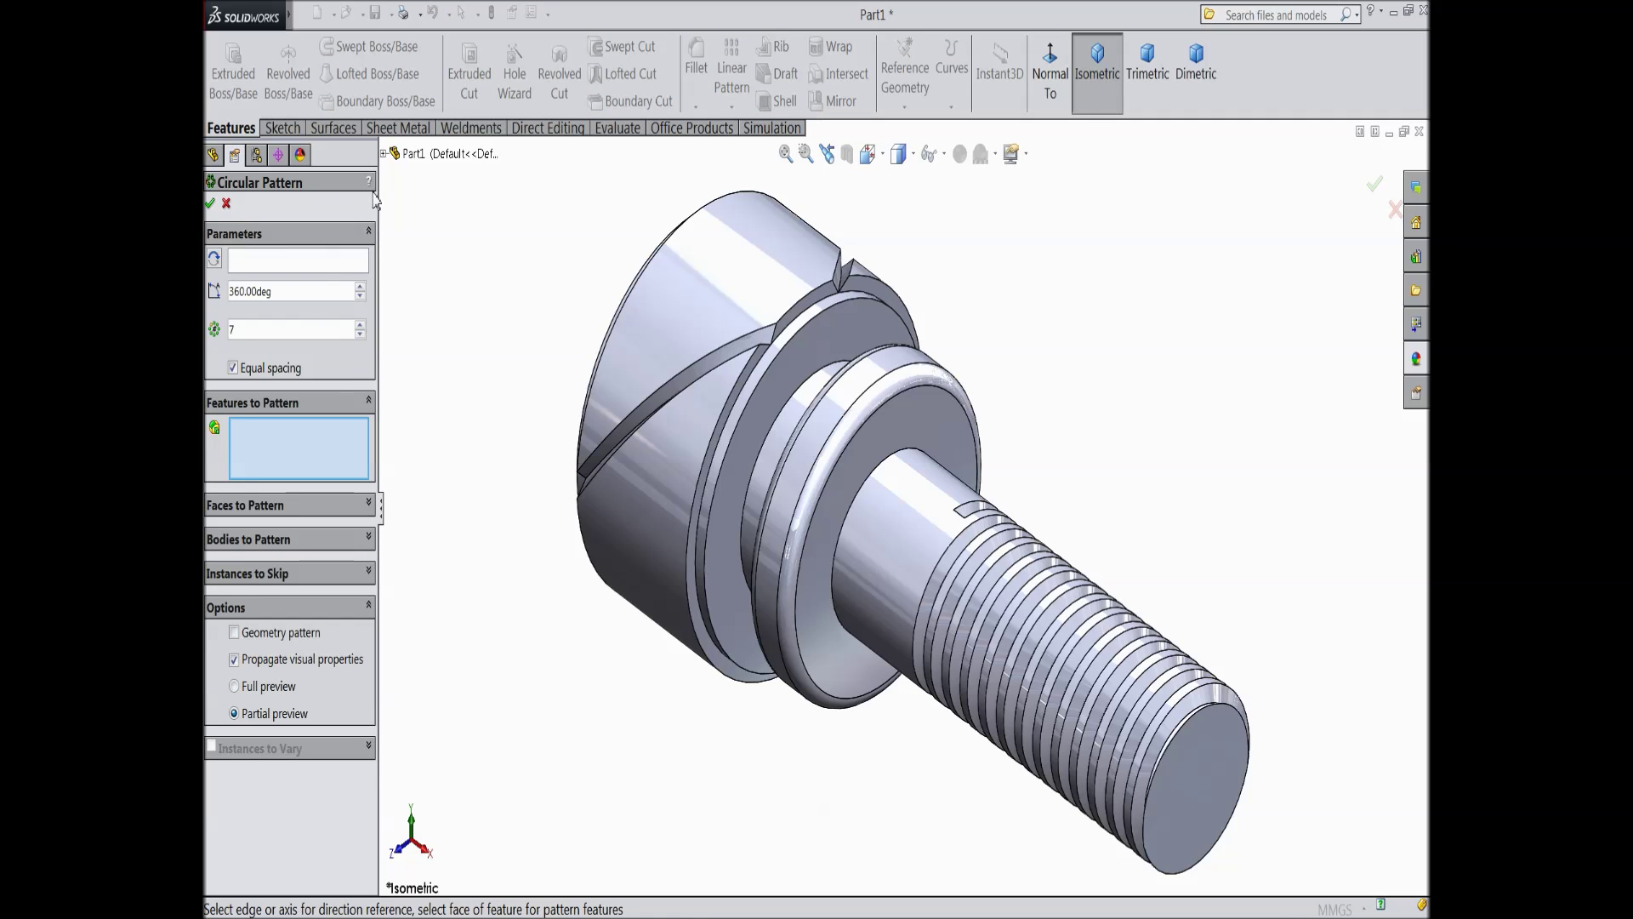
pyautogui.click(383, 154)
pyautogui.click(440, 441)
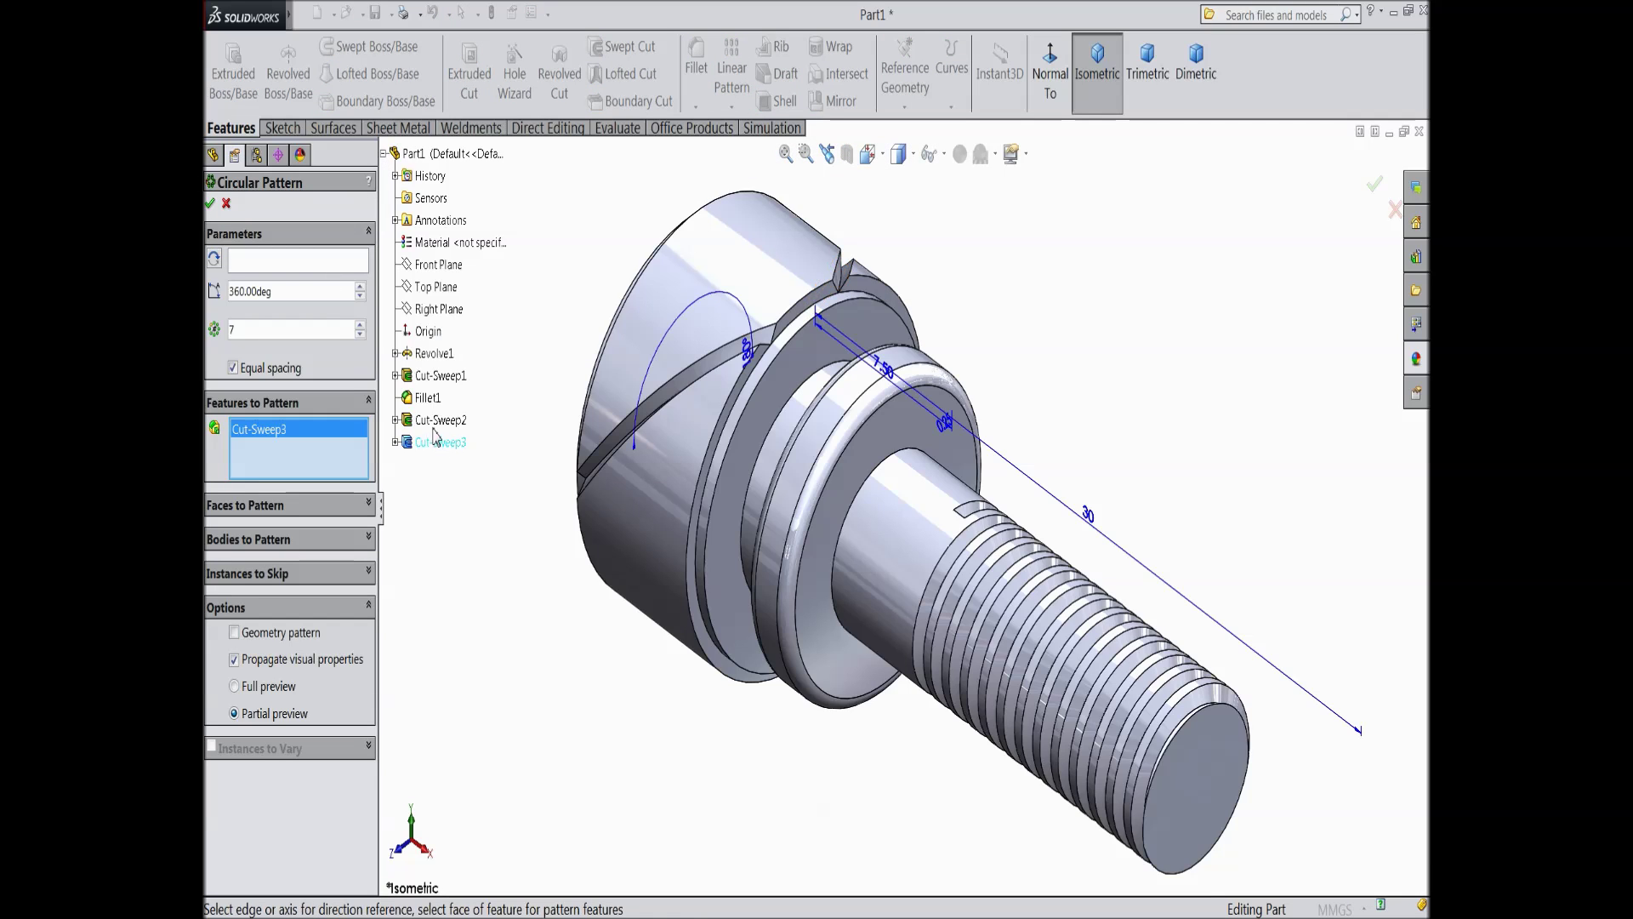
pyautogui.click(435, 420)
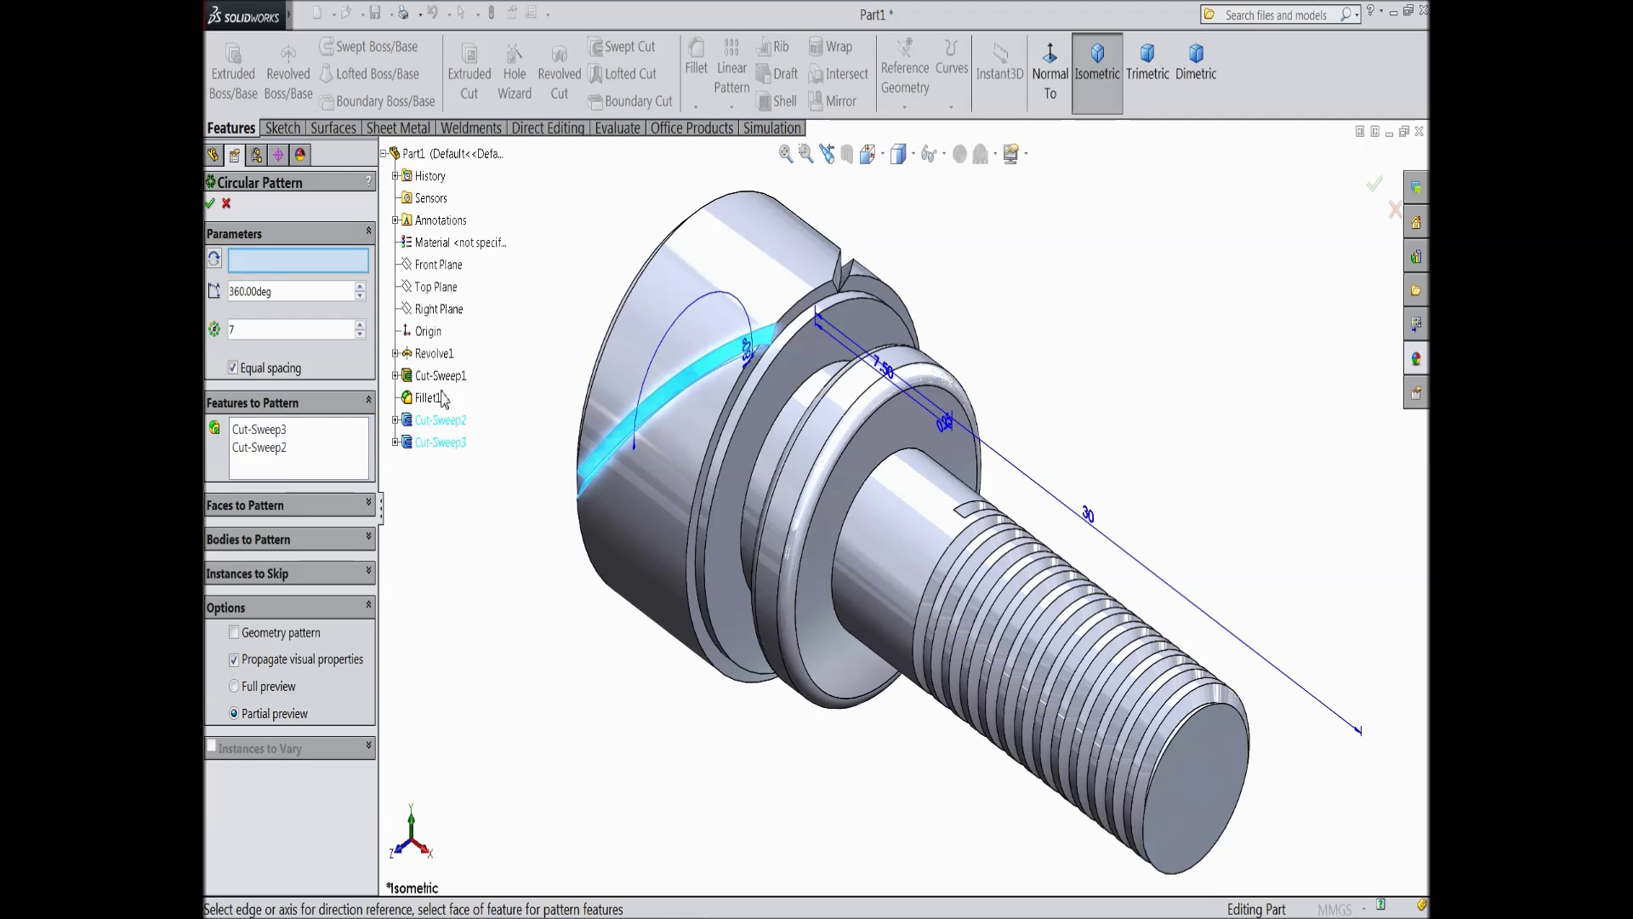
pyautogui.click(615, 428)
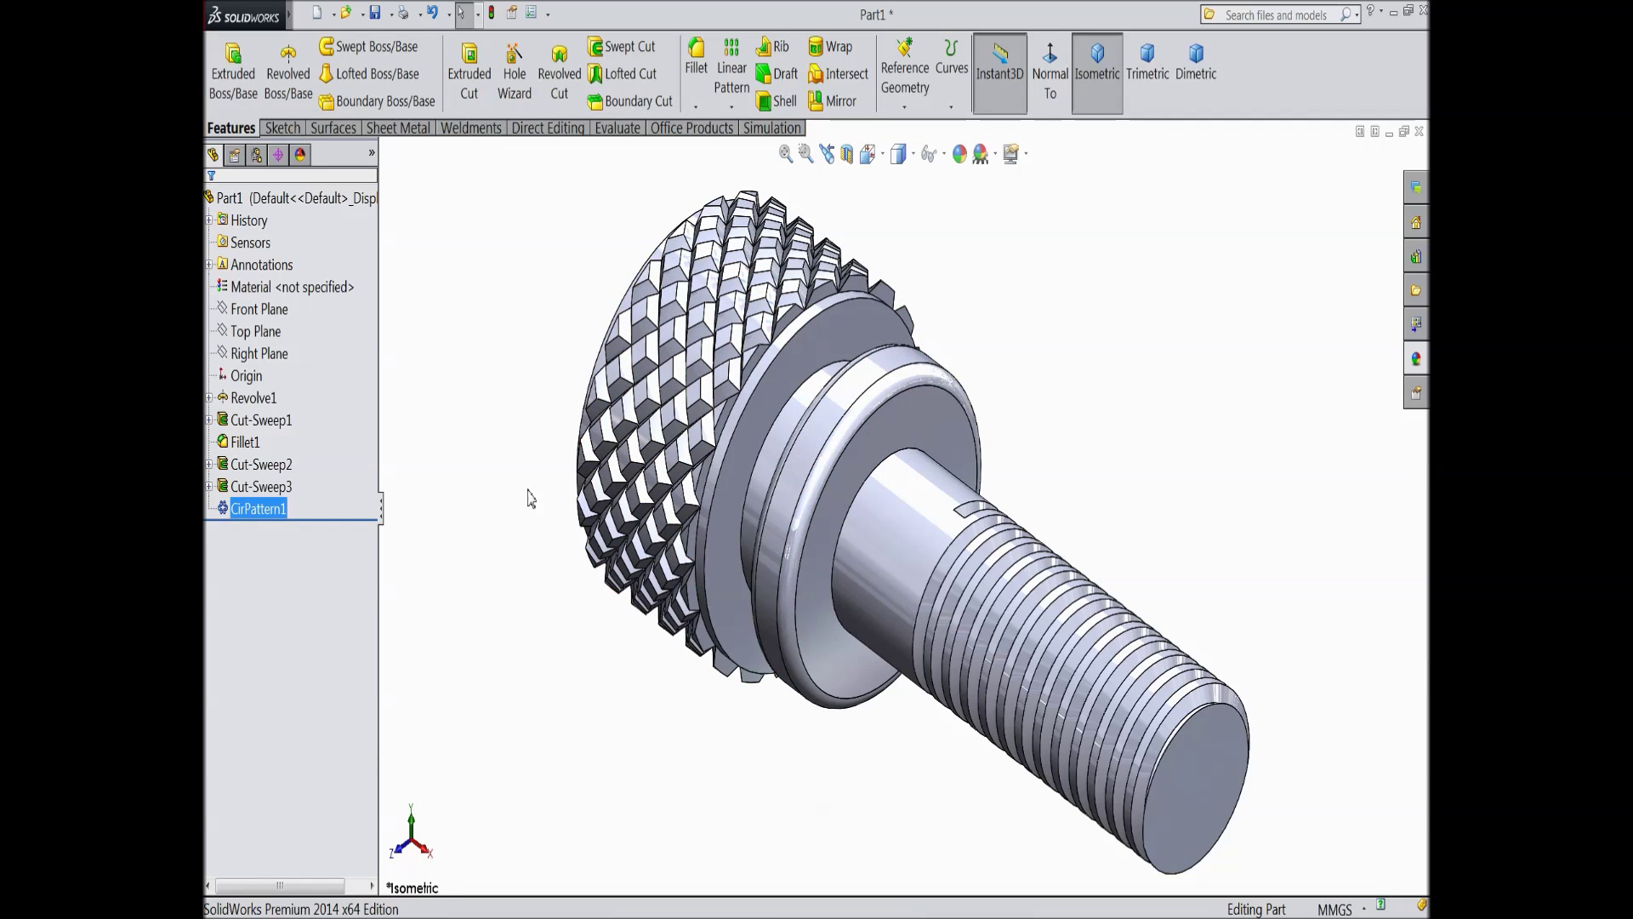
pyautogui.moveTo(529, 498); pyautogui.dragTo(638, 426, button='middle')
pyautogui.scroll(-2, 670, 389)
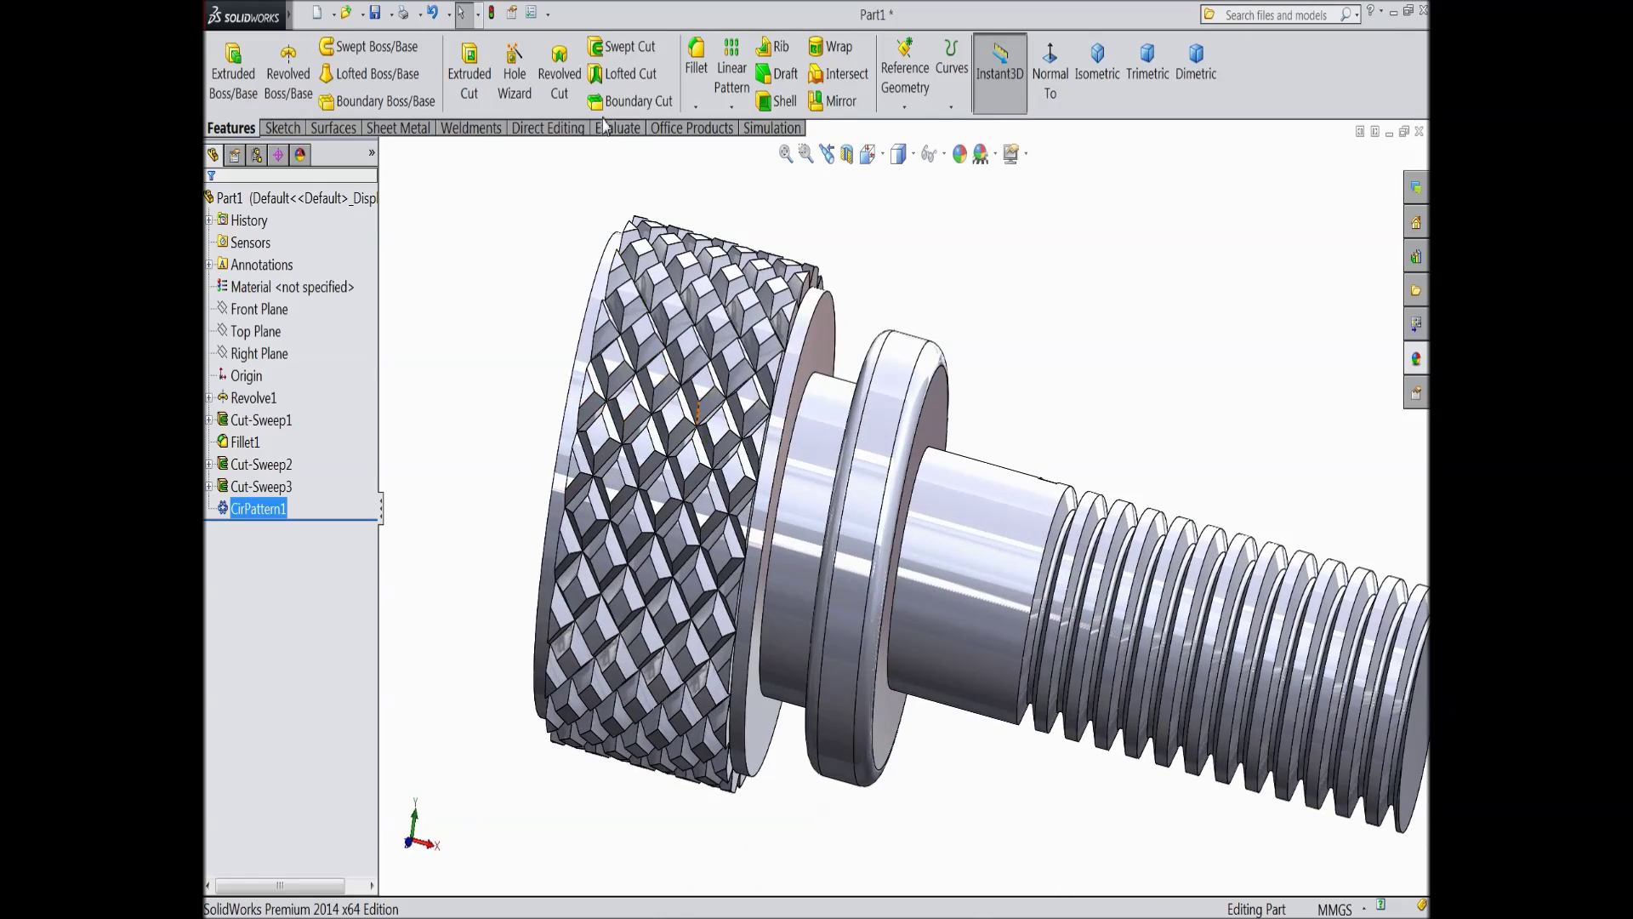
# Step: Chamfer the head's rear and front circular edges at 0.5 mm × 45°
pyautogui.click(696, 105)
pyautogui.click(715, 155)
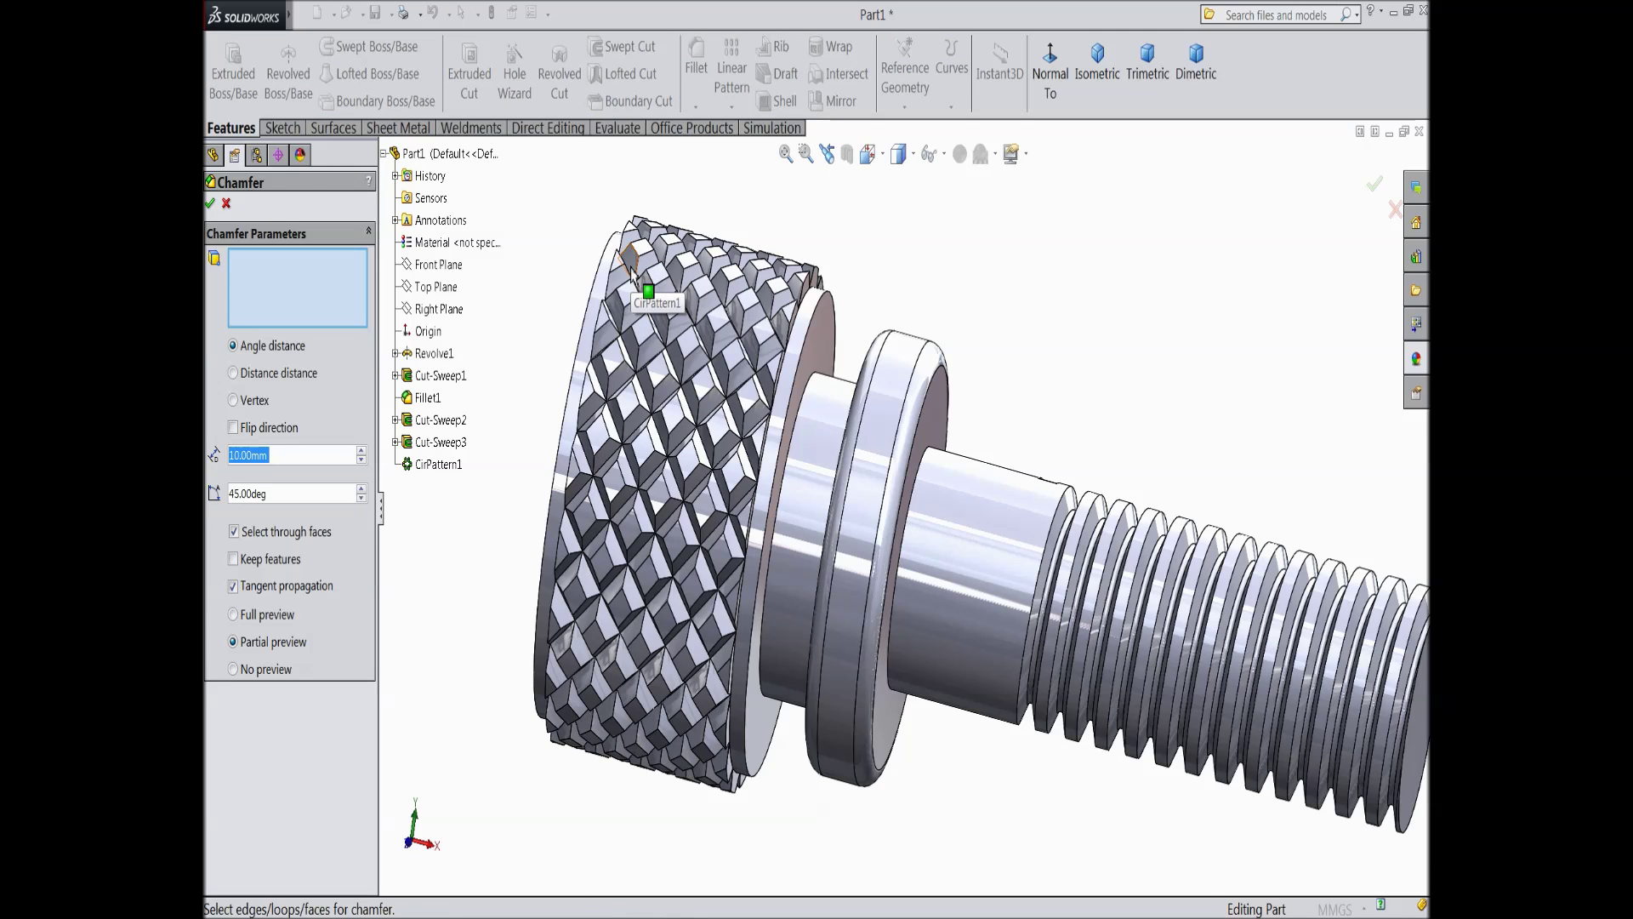
pyautogui.write('0.5')
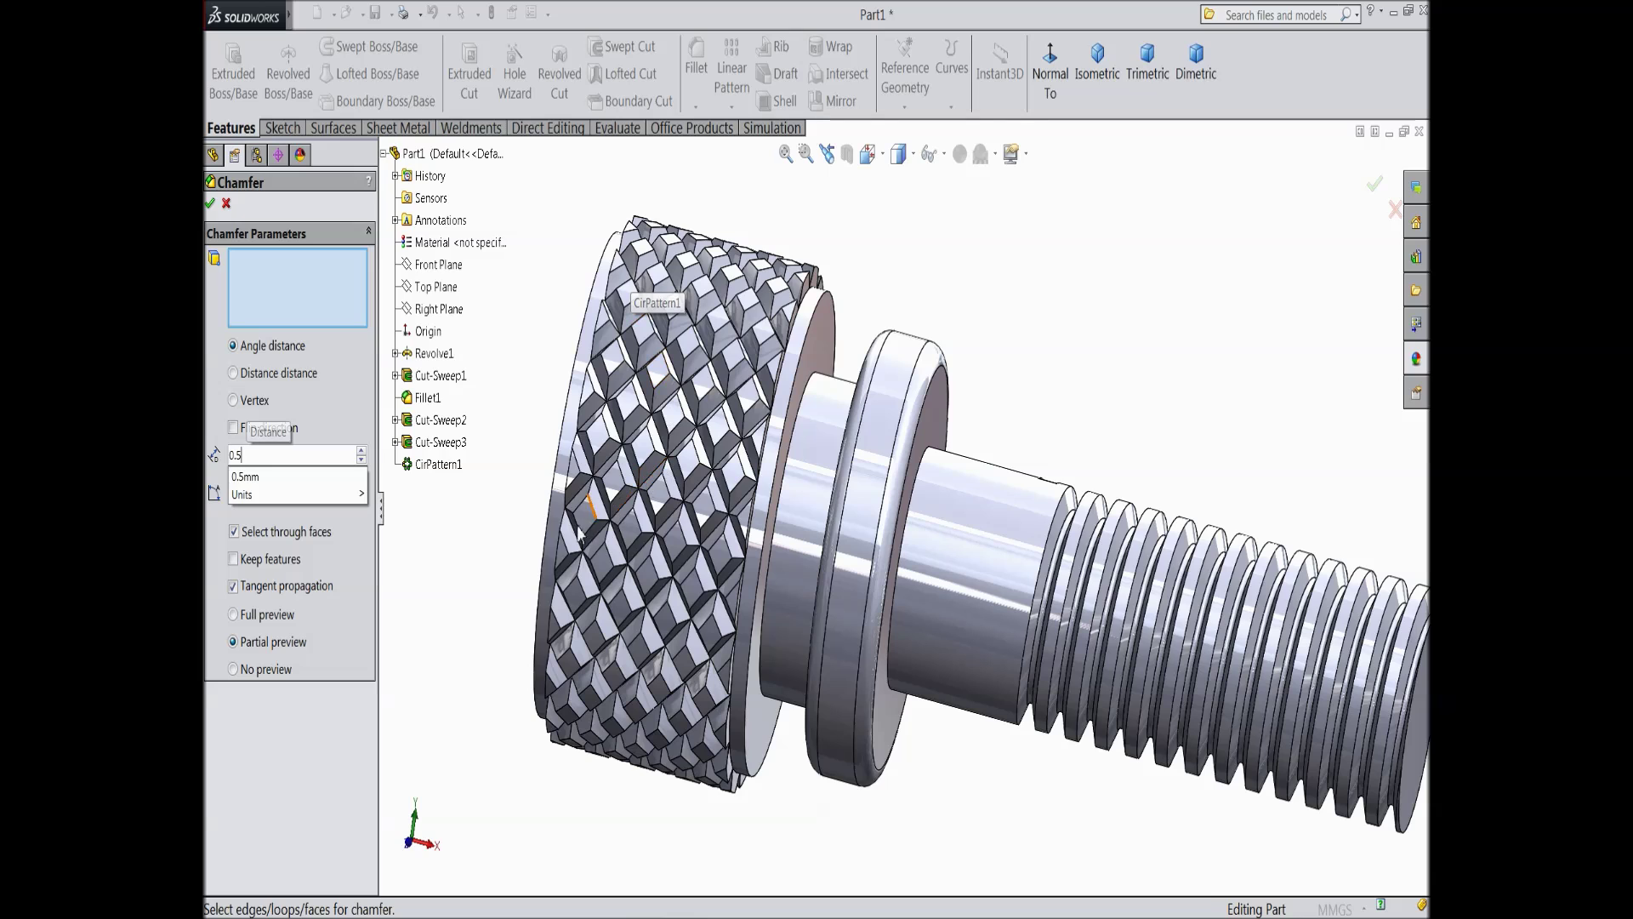
pyautogui.press('Return')
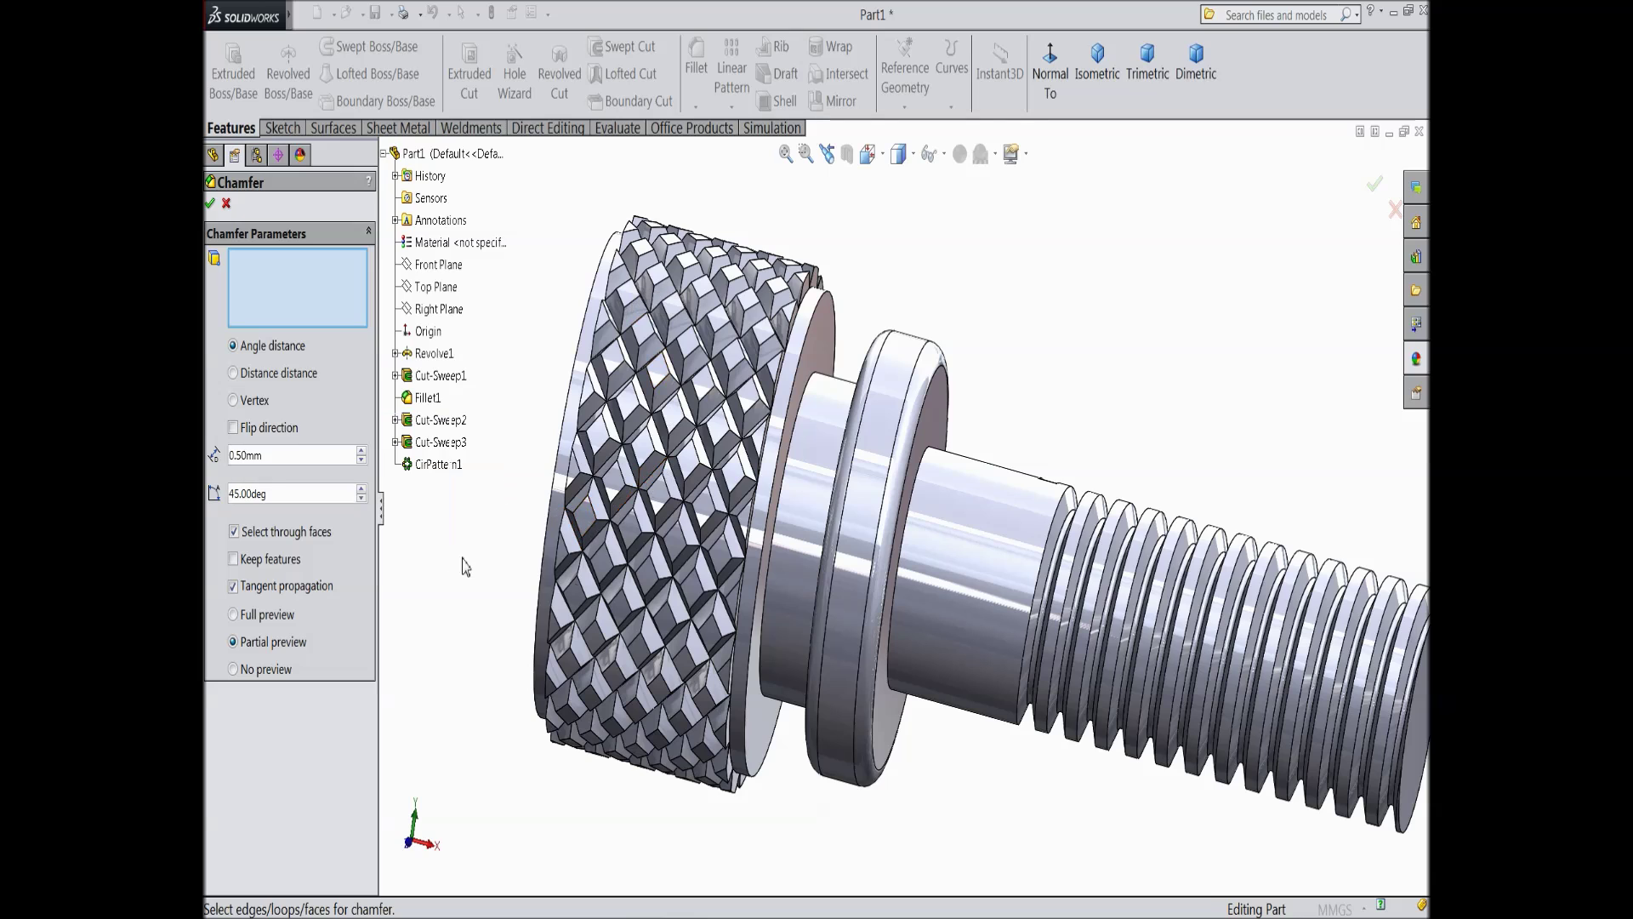
pyautogui.click(754, 629)
pyautogui.moveTo(681, 647); pyautogui.dragTo(731, 562, button='middle')
pyautogui.scroll(-2, 734, 564)
pyautogui.click(749, 600)
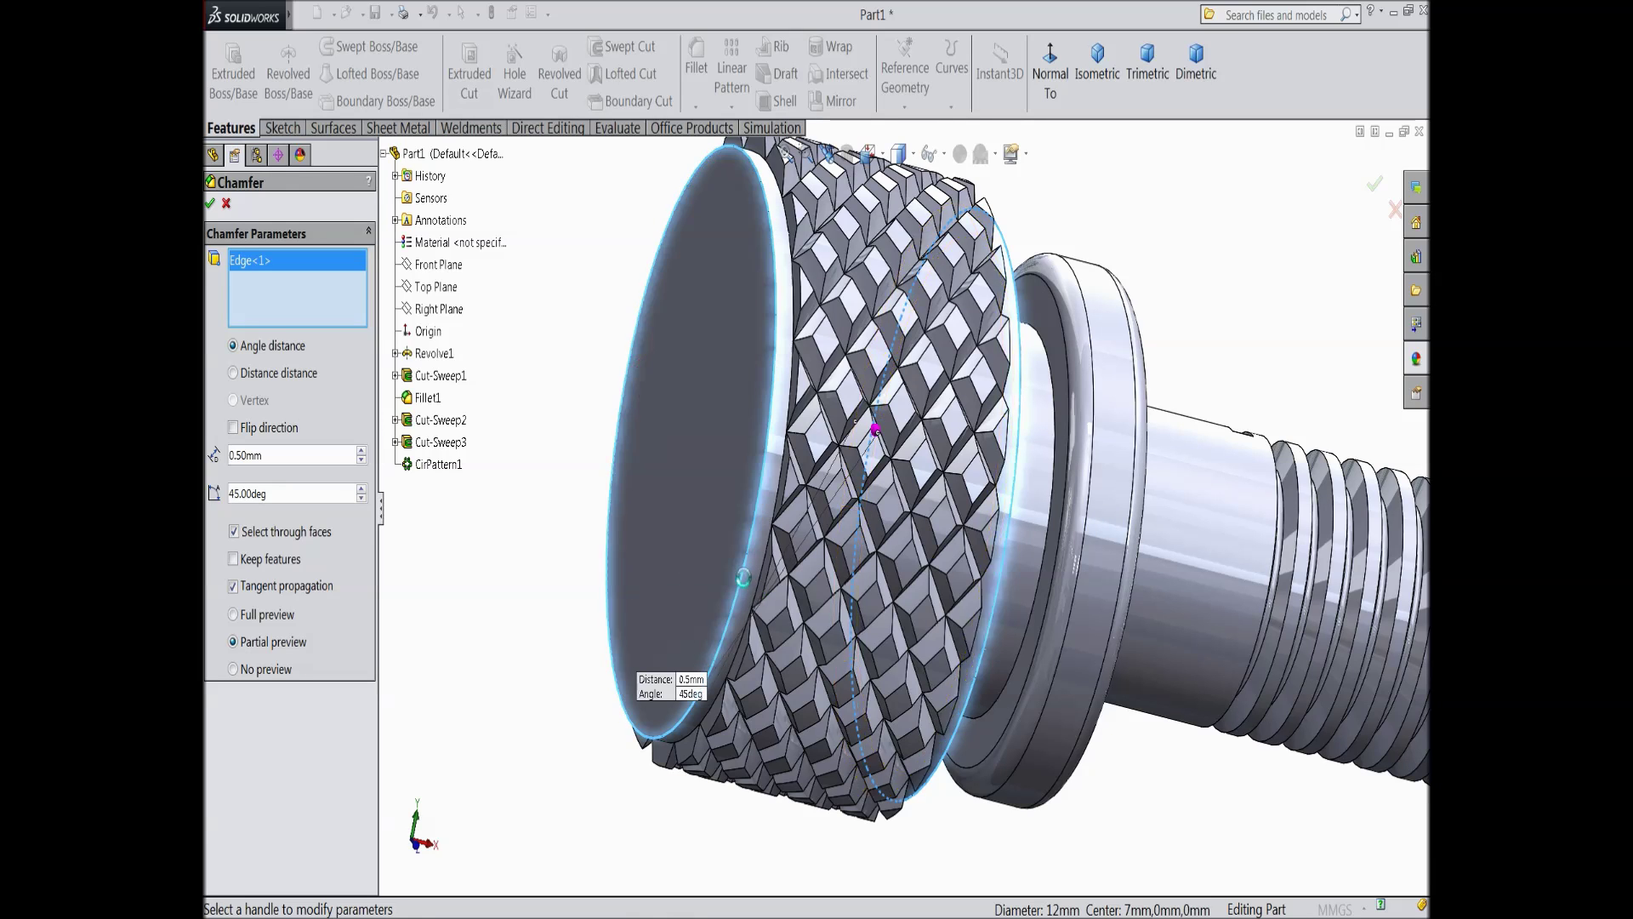
pyautogui.click(209, 203)
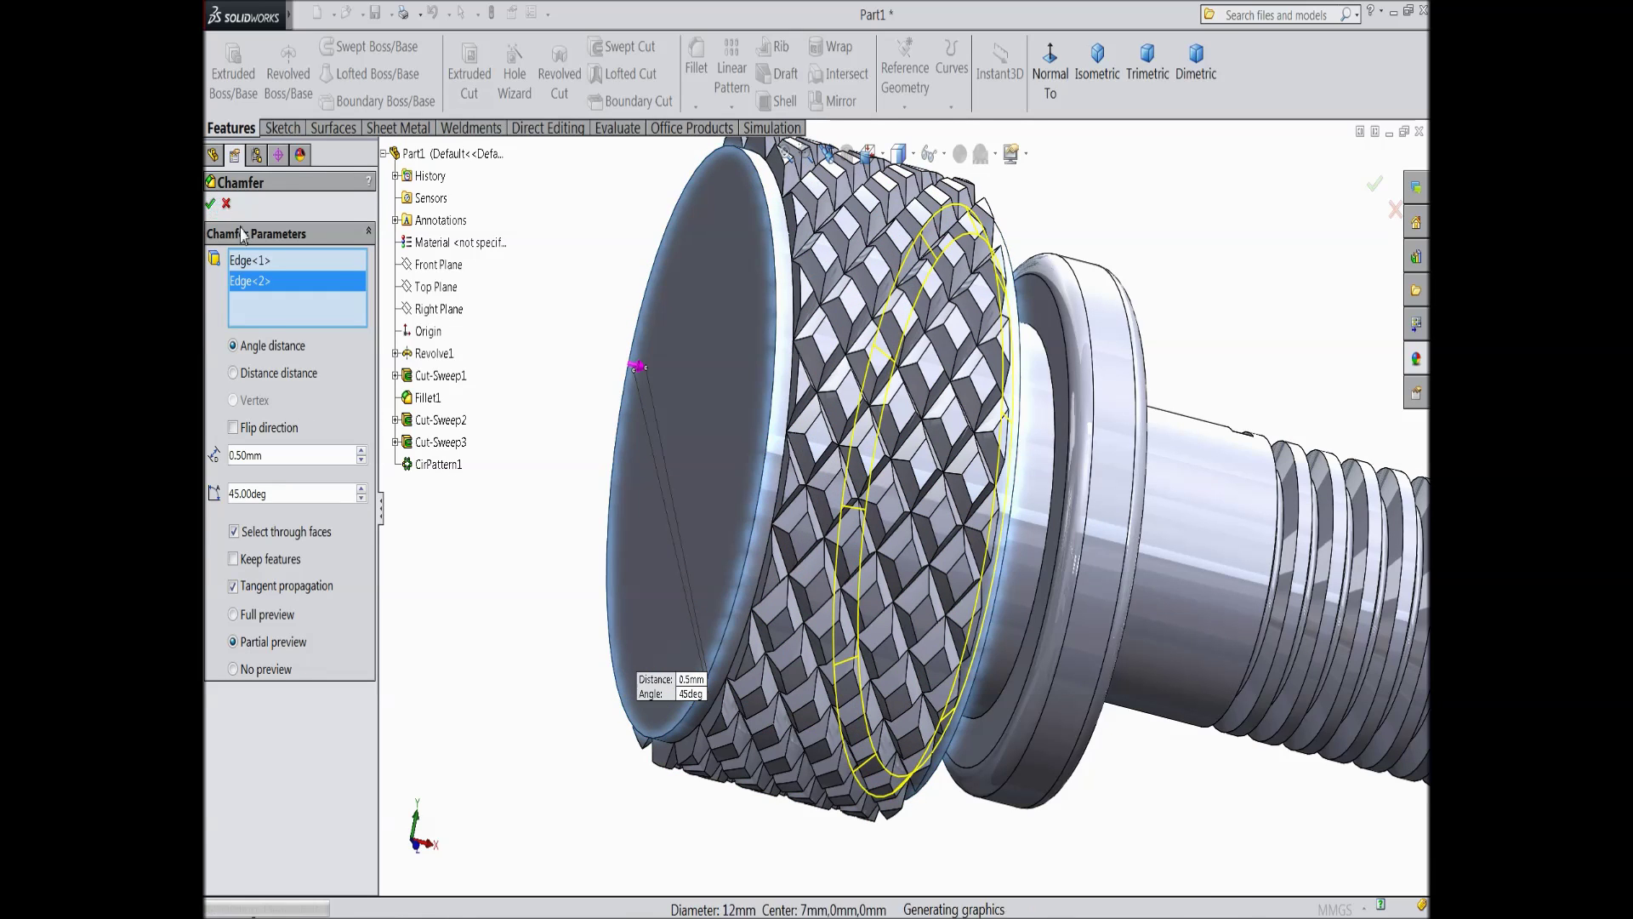
# Step: Turn the bolt side-on and bring up the Appearances, Scenes and Decals library
pyautogui.scroll(2, 602, 438)
pyautogui.moveTo(602, 439)
pyautogui.mouseDown(button='middle')
pyautogui.moveTo(547, 408)
pyautogui.moveTo(547, 445)
pyautogui.moveTo(595, 420)
pyautogui.mouseUp(button='middle')
pyautogui.scroll(2, 634, 453)
pyautogui.scroll(-2, 1174, 466)
pyautogui.scroll(-2, 773, 681)
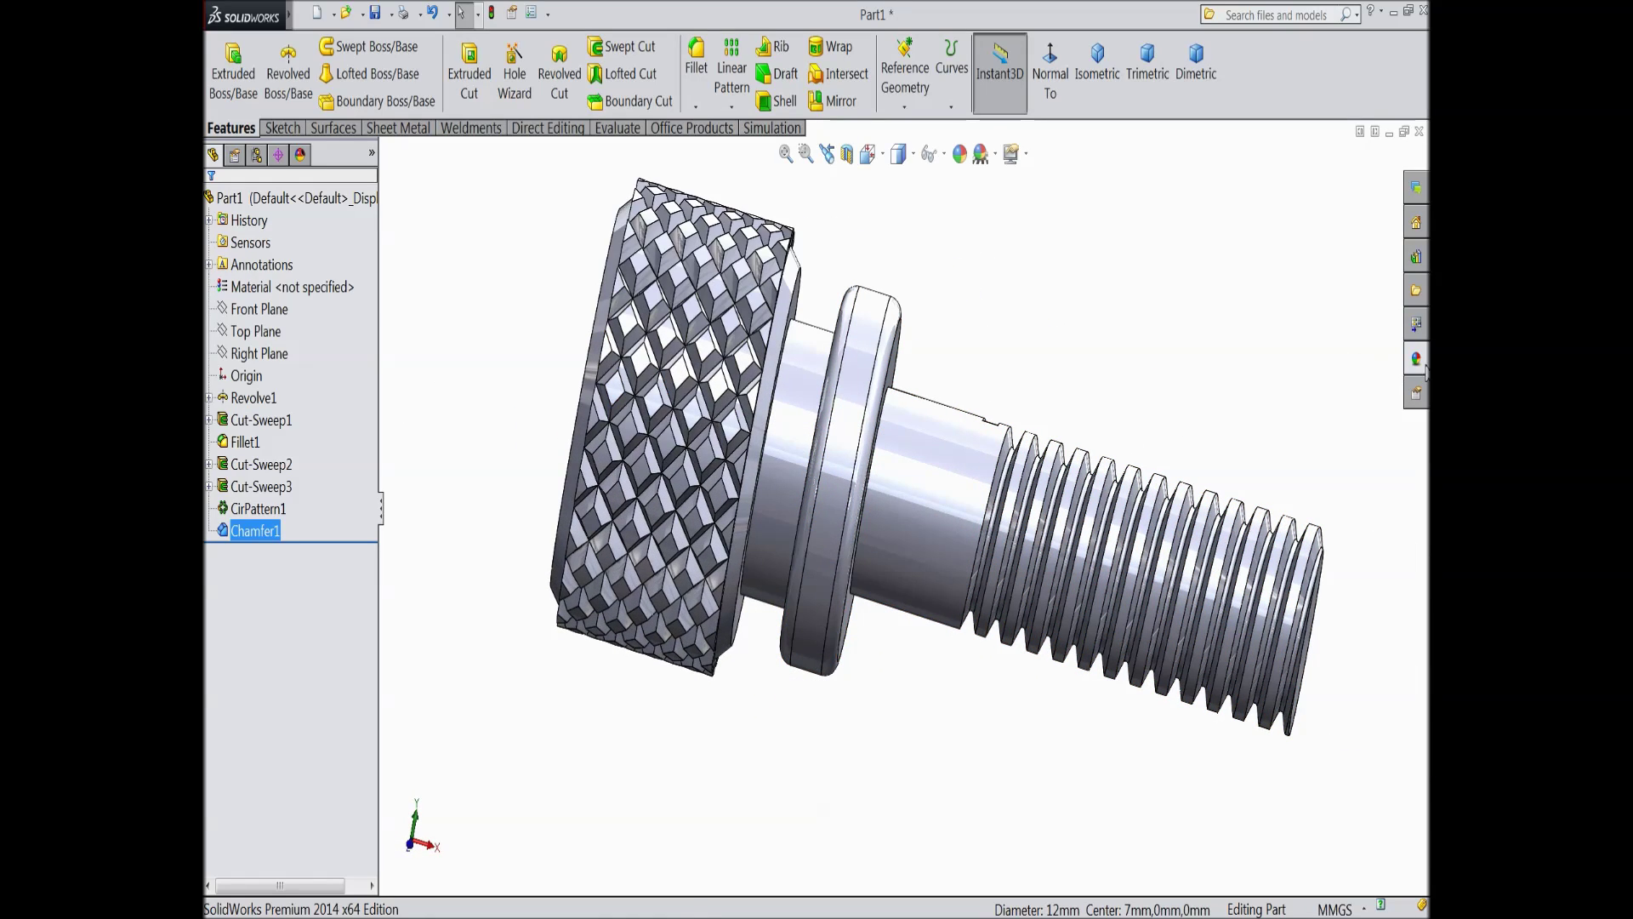
pyautogui.click(1425, 366)
# Step: Apply the Metal > polished steel appearance to Part1 and directly onto the model
pyautogui.click(1256, 204)
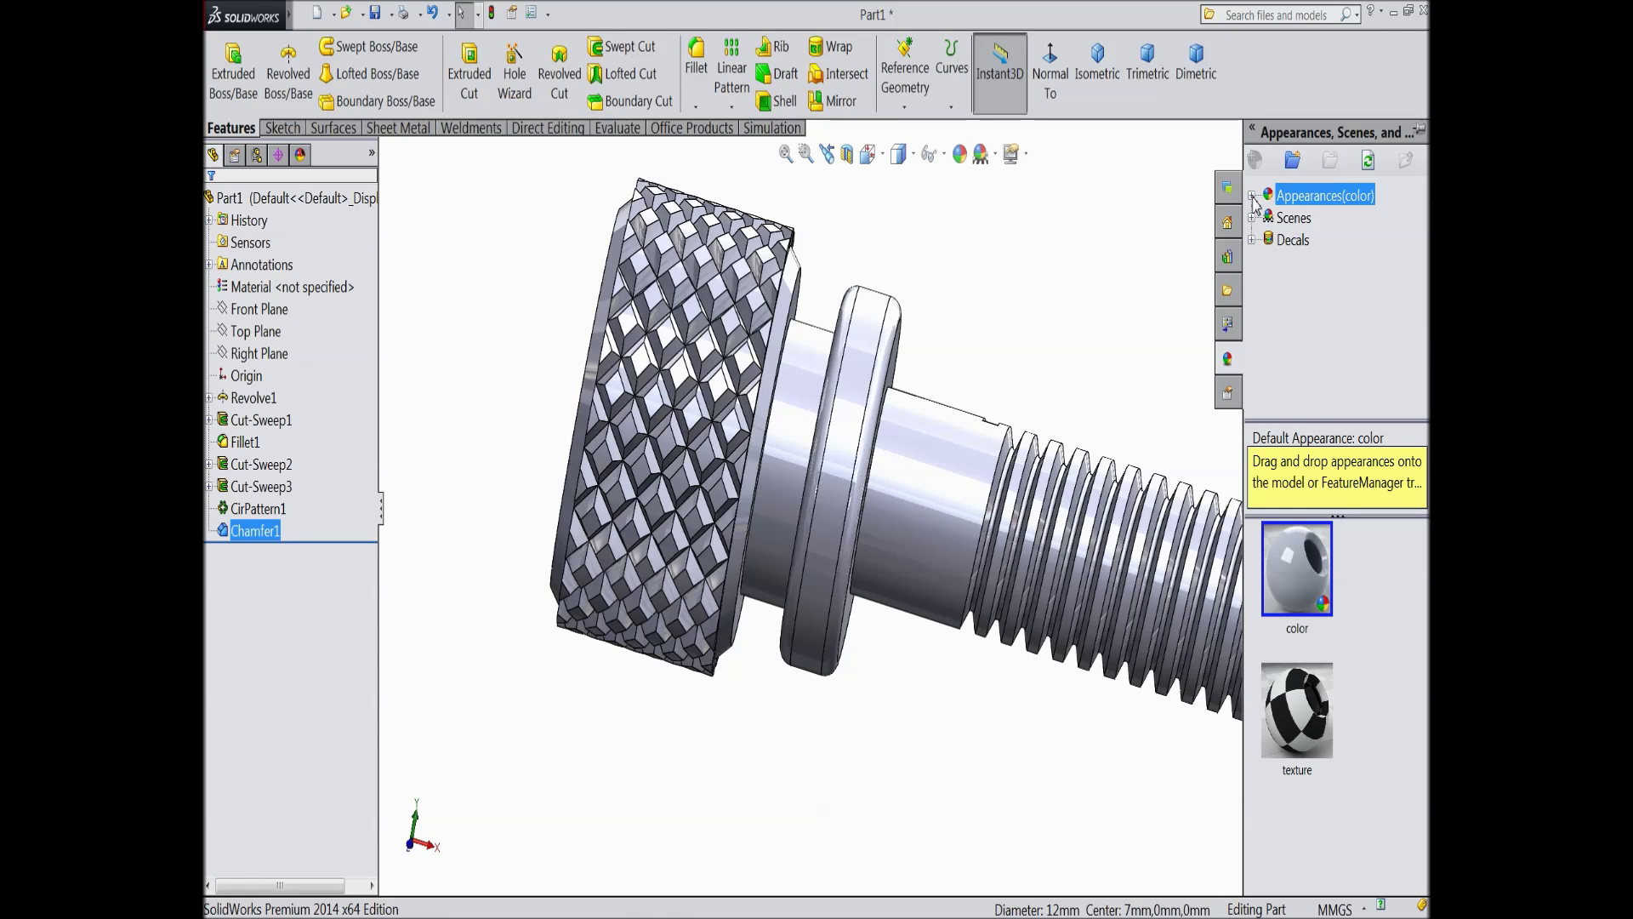
pyautogui.click(1252, 197)
pyautogui.click(1306, 240)
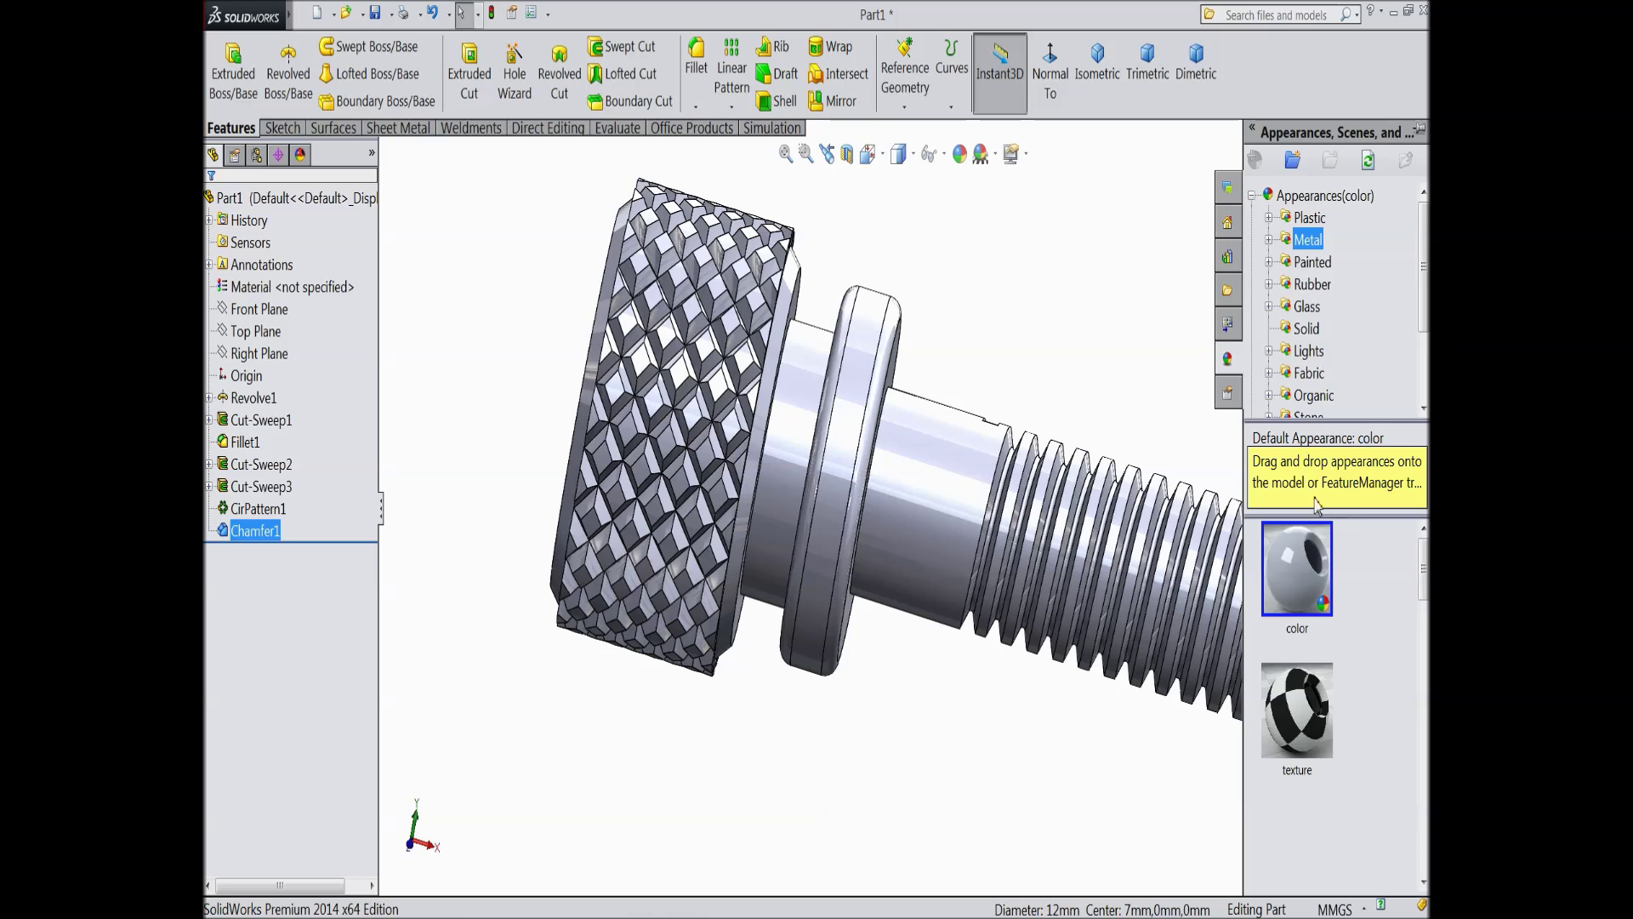
pyautogui.moveTo(1297, 568); pyautogui.dragTo(331, 203)
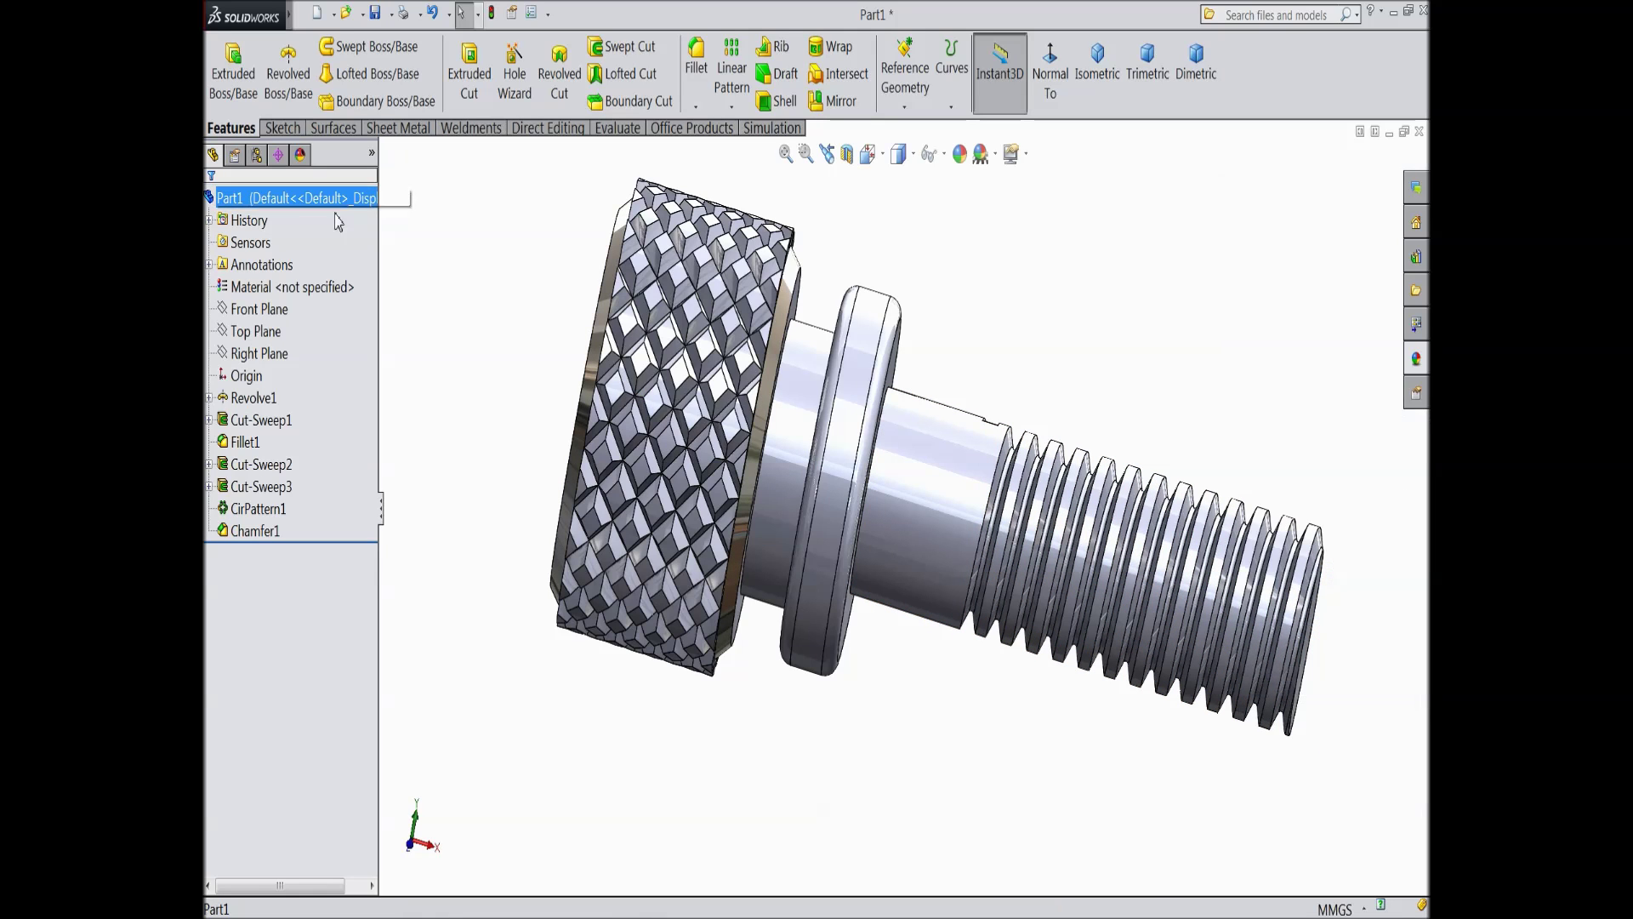
pyautogui.click(1416, 359)
pyautogui.moveTo(1297, 568); pyautogui.dragTo(970, 480)
pyautogui.moveTo(1017, 343); pyautogui.dragTo(957, 347, button='middle')
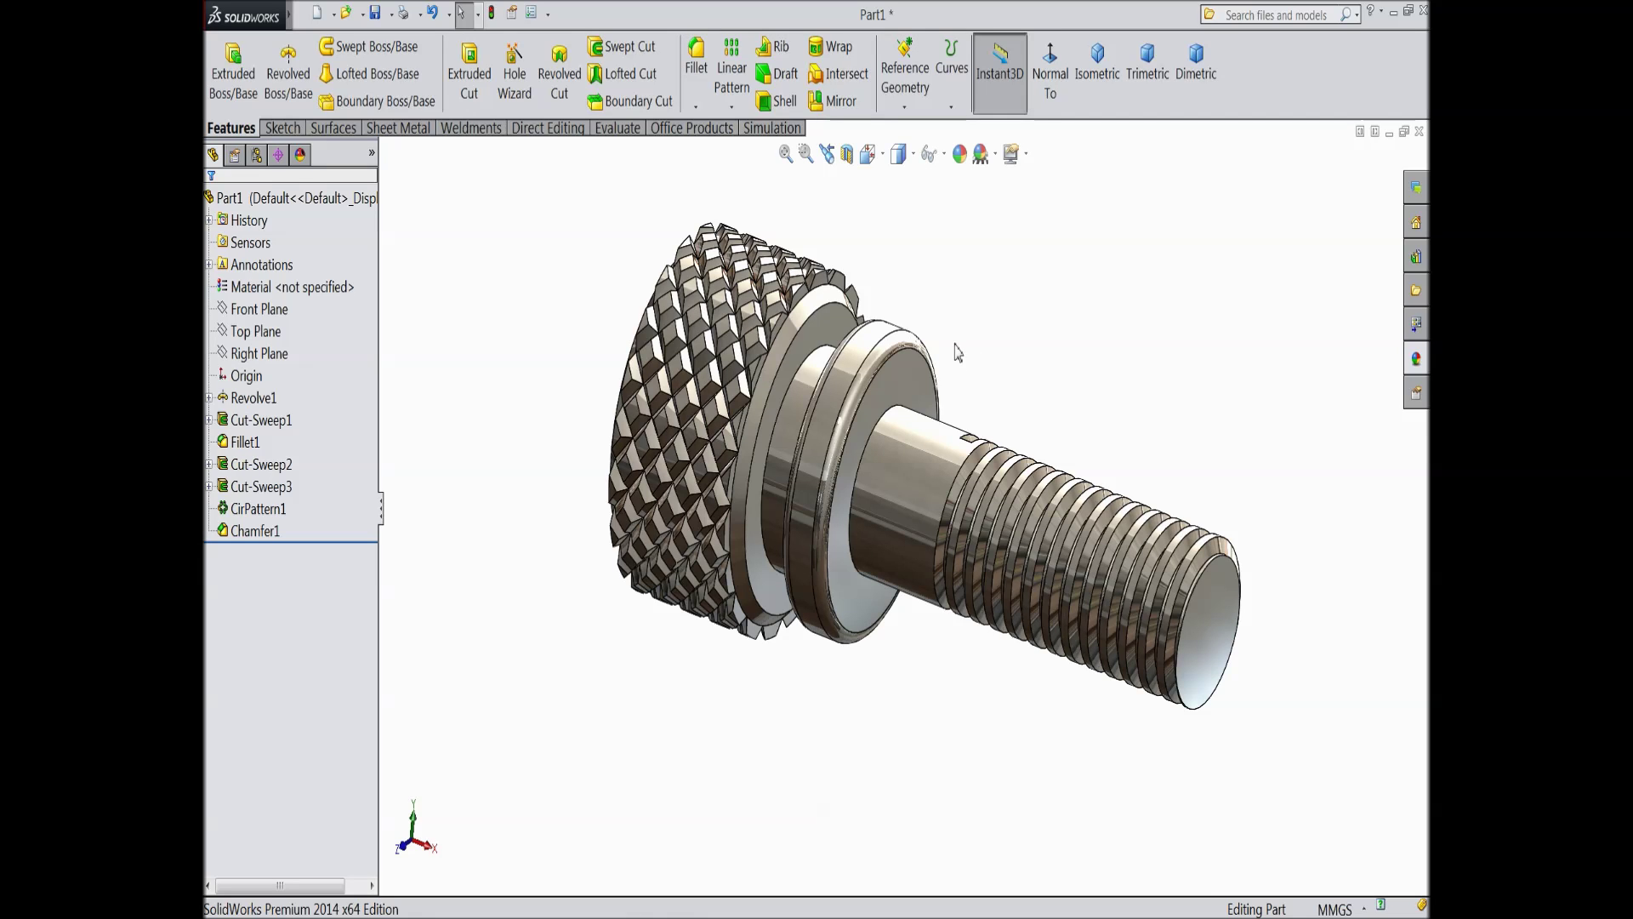
pyautogui.scroll(-4, 999, 549)
pyautogui.scroll(4, 992, 448)
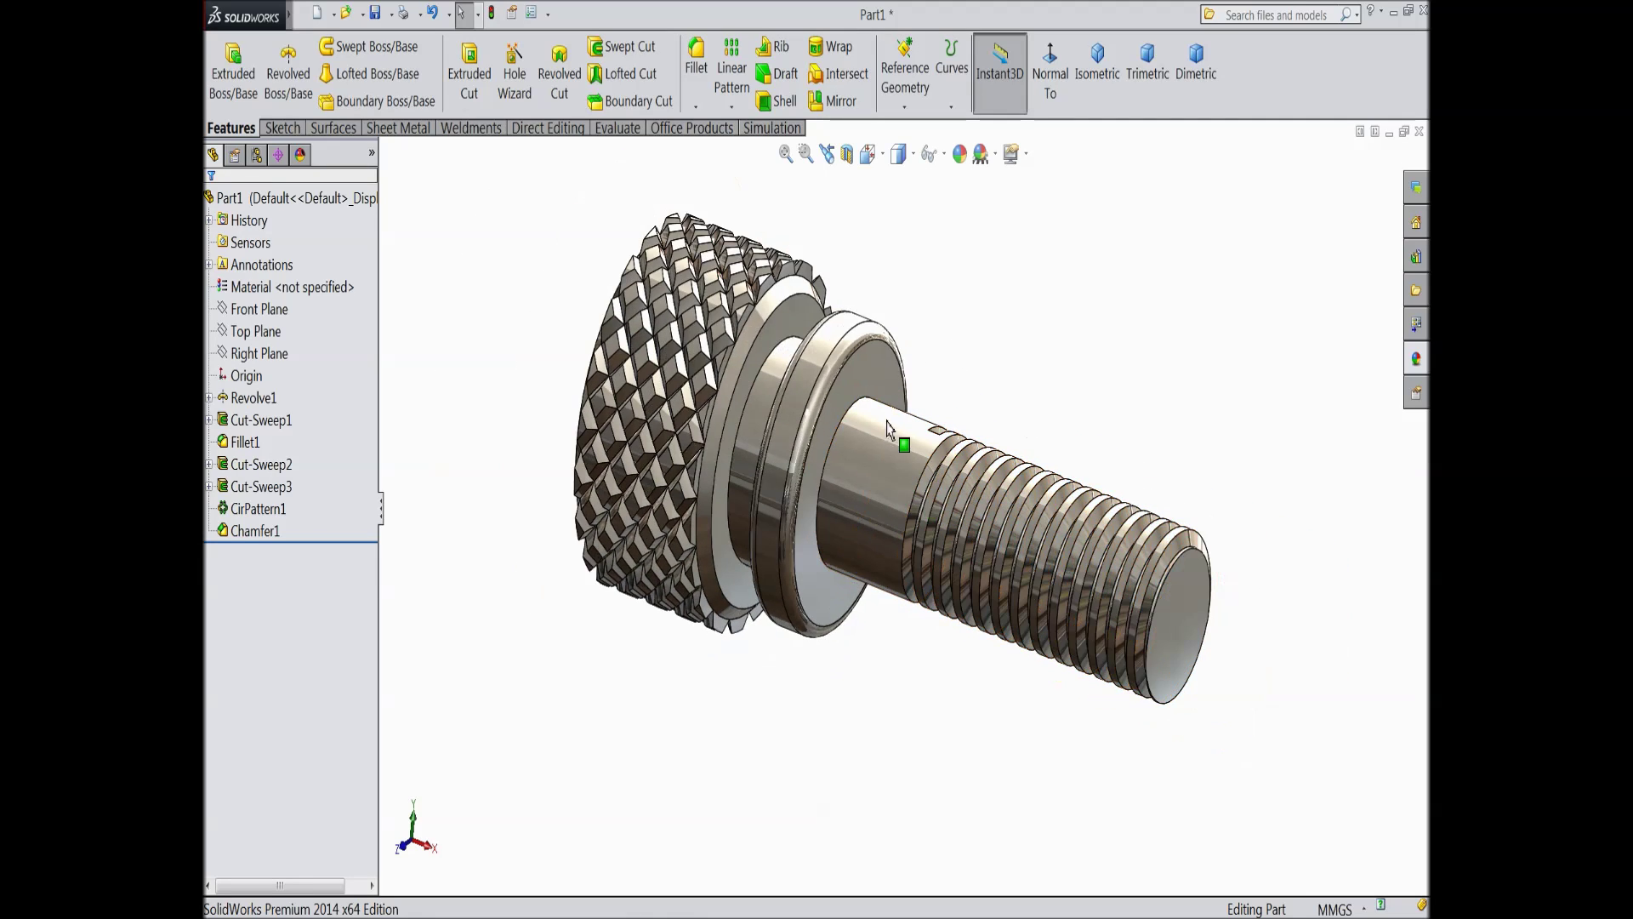
pyautogui.scroll(-2, 872, 473)
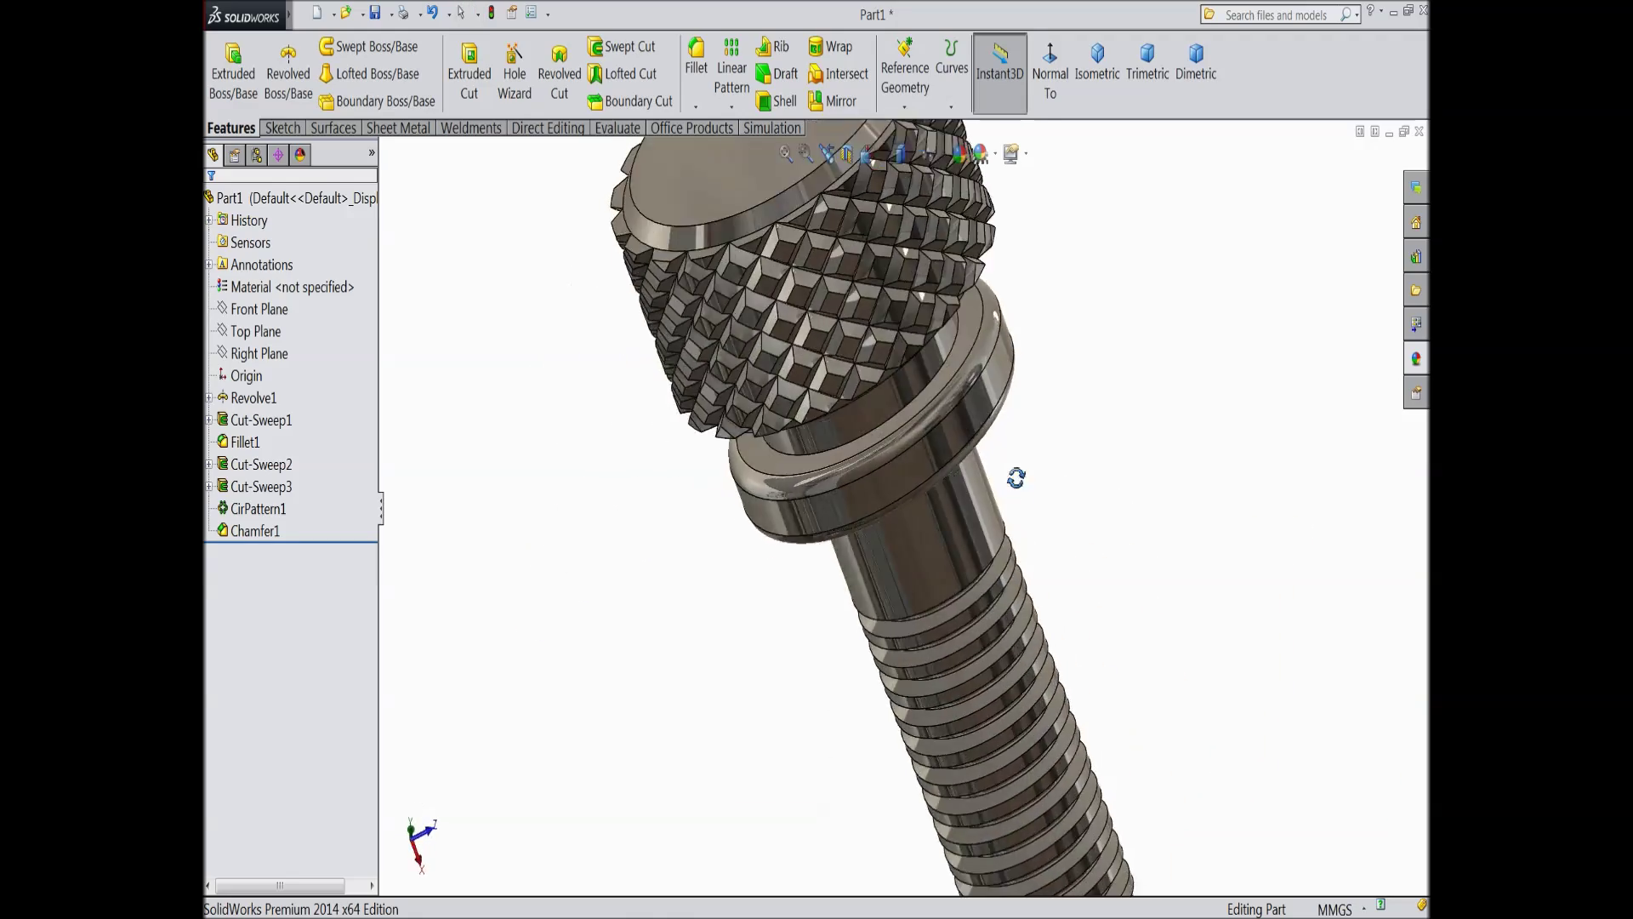